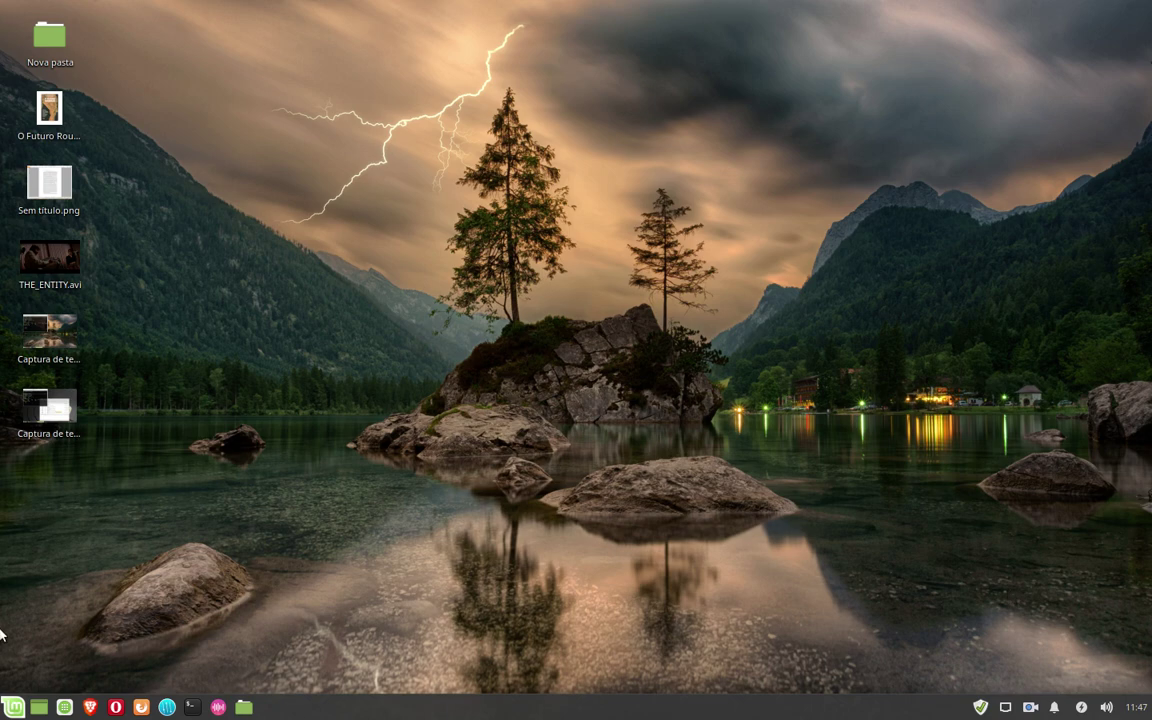
Step: Look over the application menu and the Gerenciador de Aplicativos, and close both
left_click(13, 707)
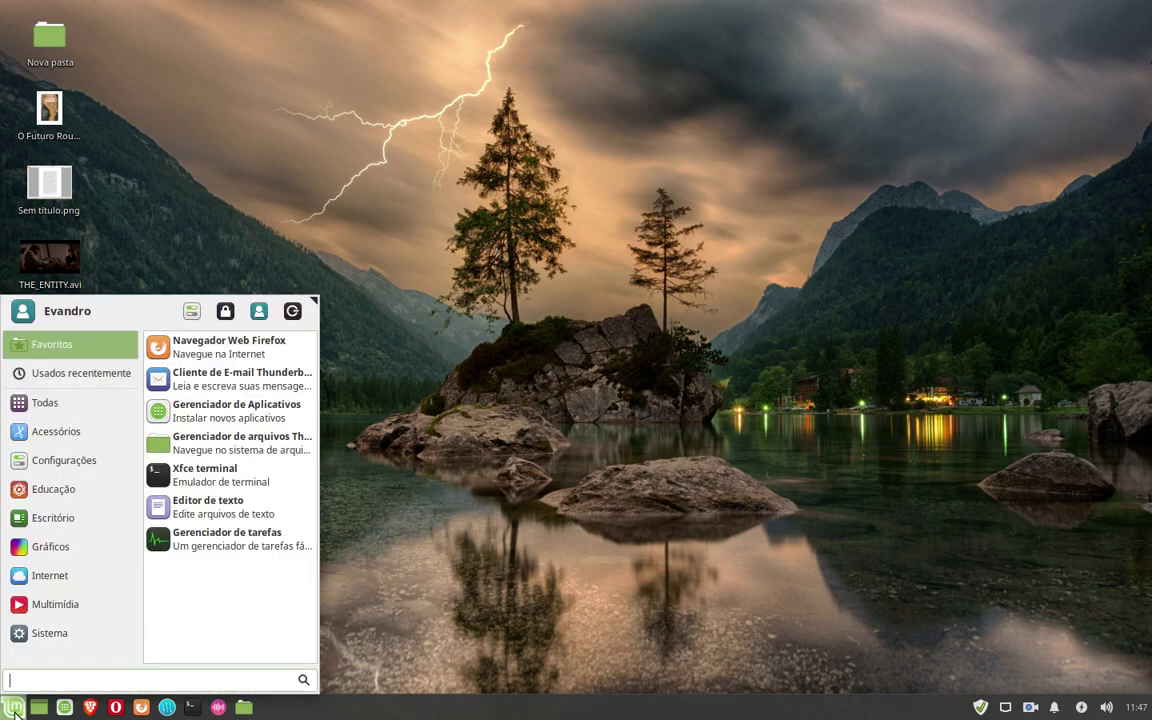
left_click(14, 708)
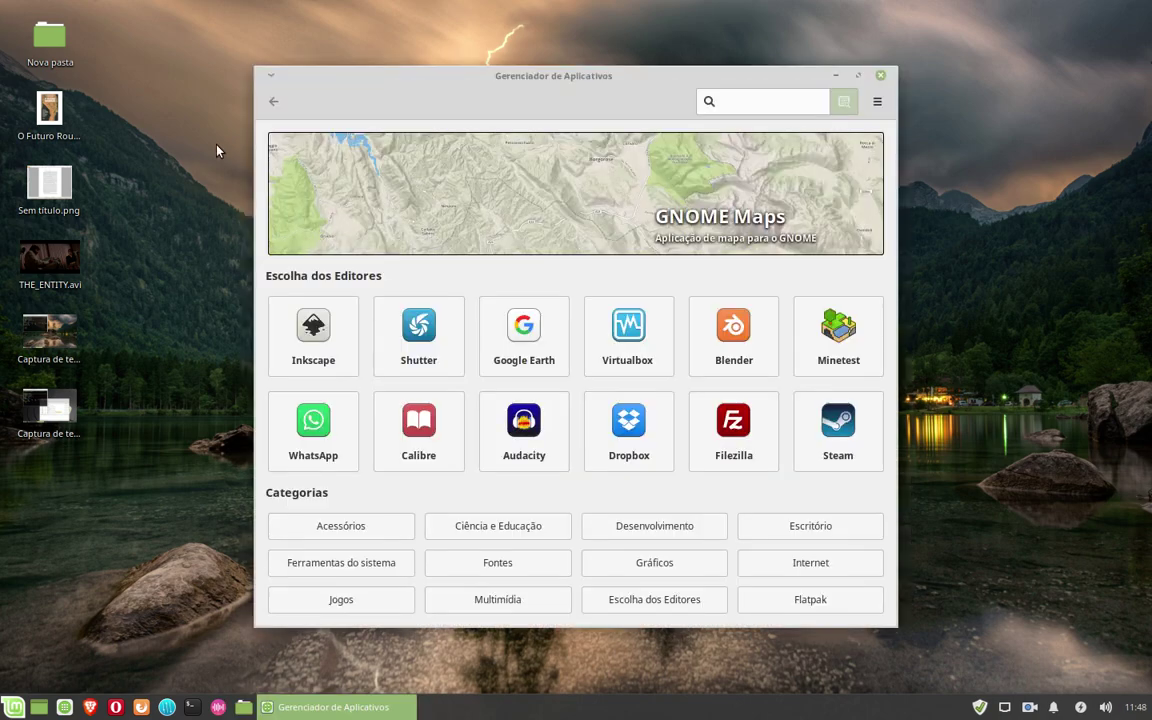
left_click(882, 75)
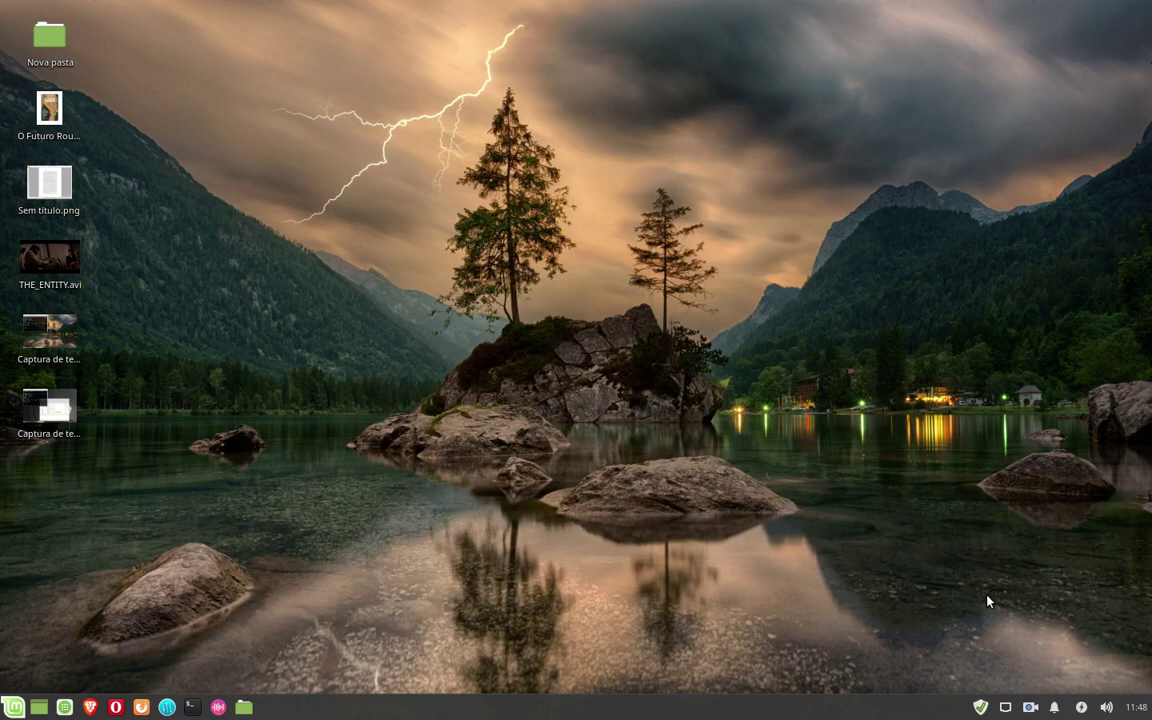
Step: Check the system's update status and the editing options in the Gerenciador de Atualizações, and close it
left_click(980, 707)
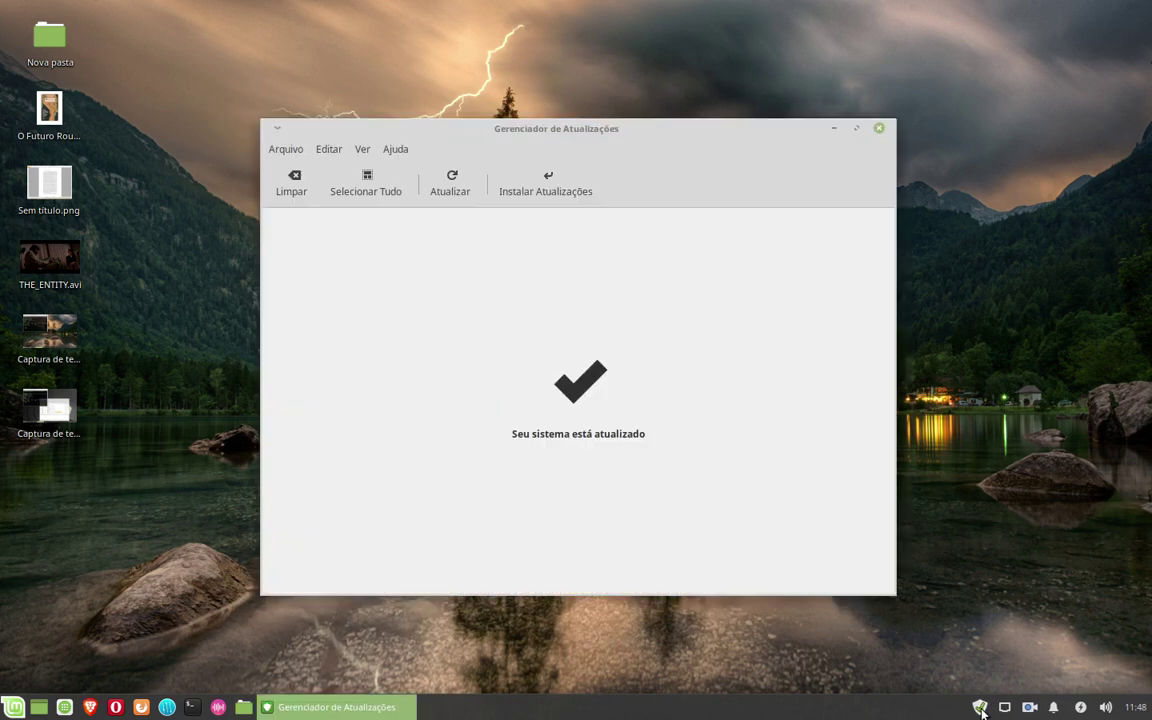
left_click(331, 153)
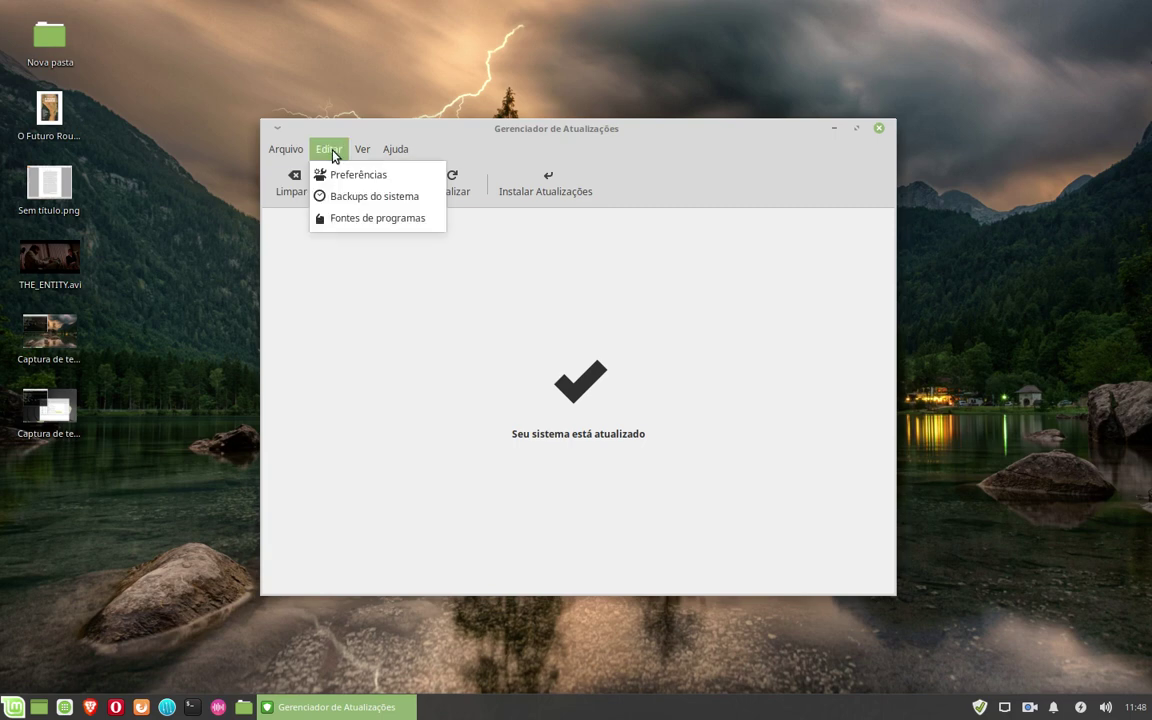
left_click(322, 155)
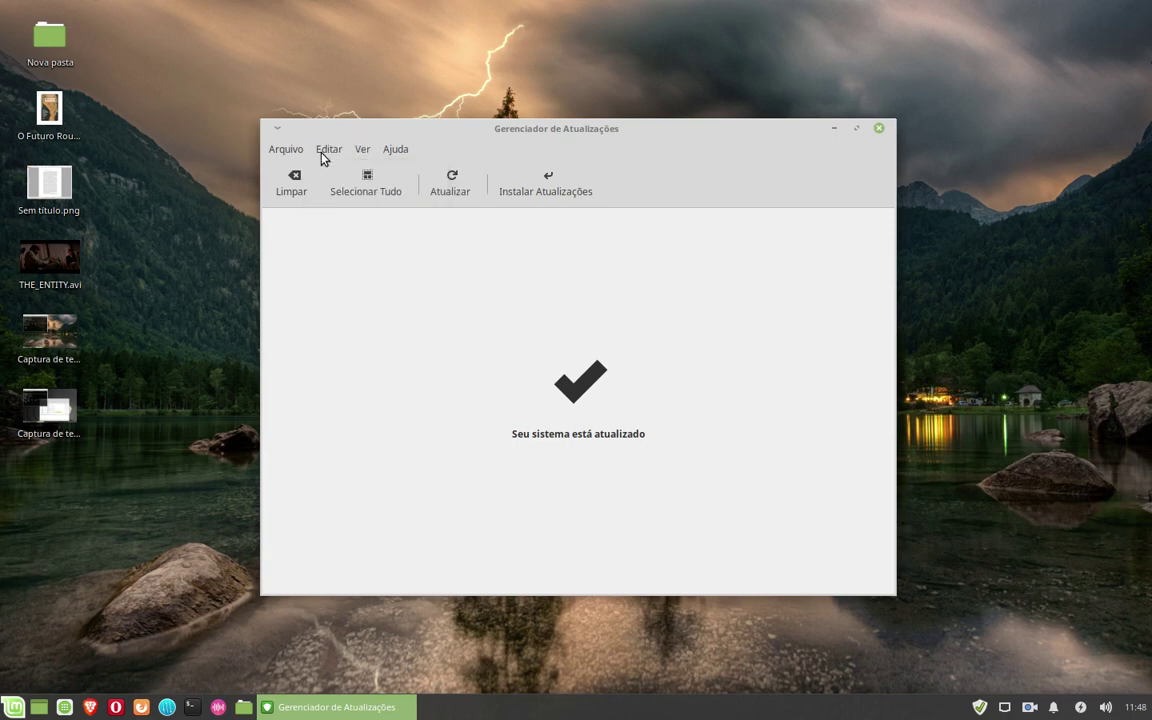
left_click(322, 155)
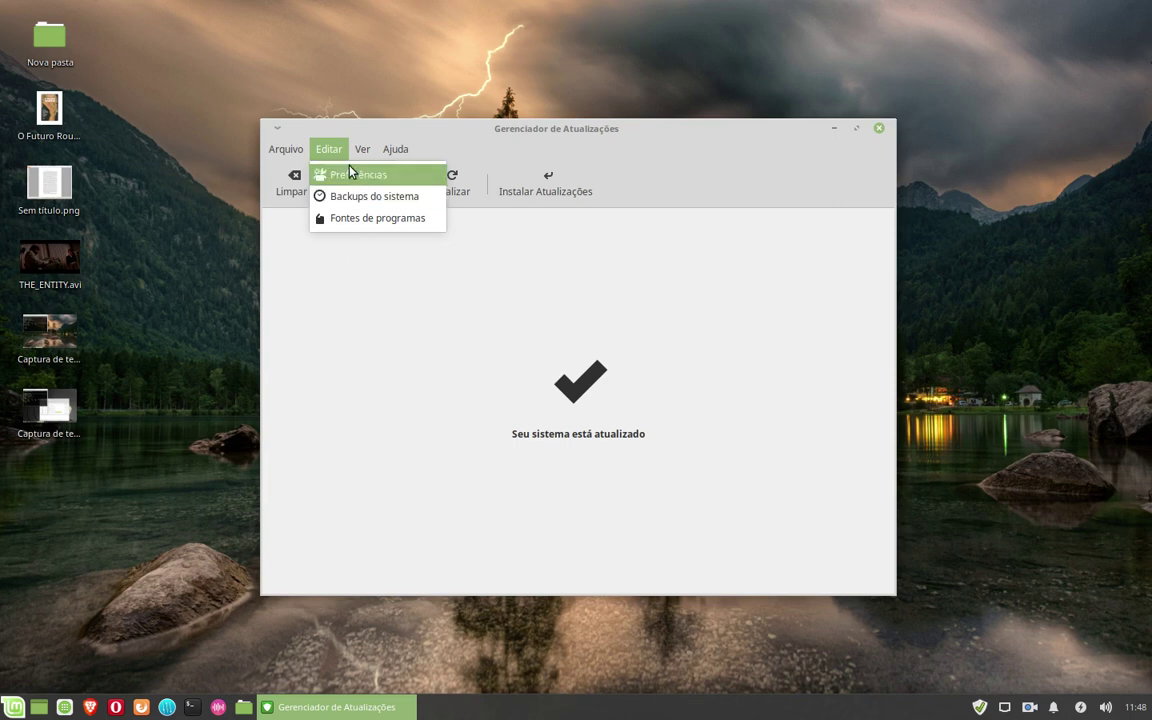
left_click(343, 255)
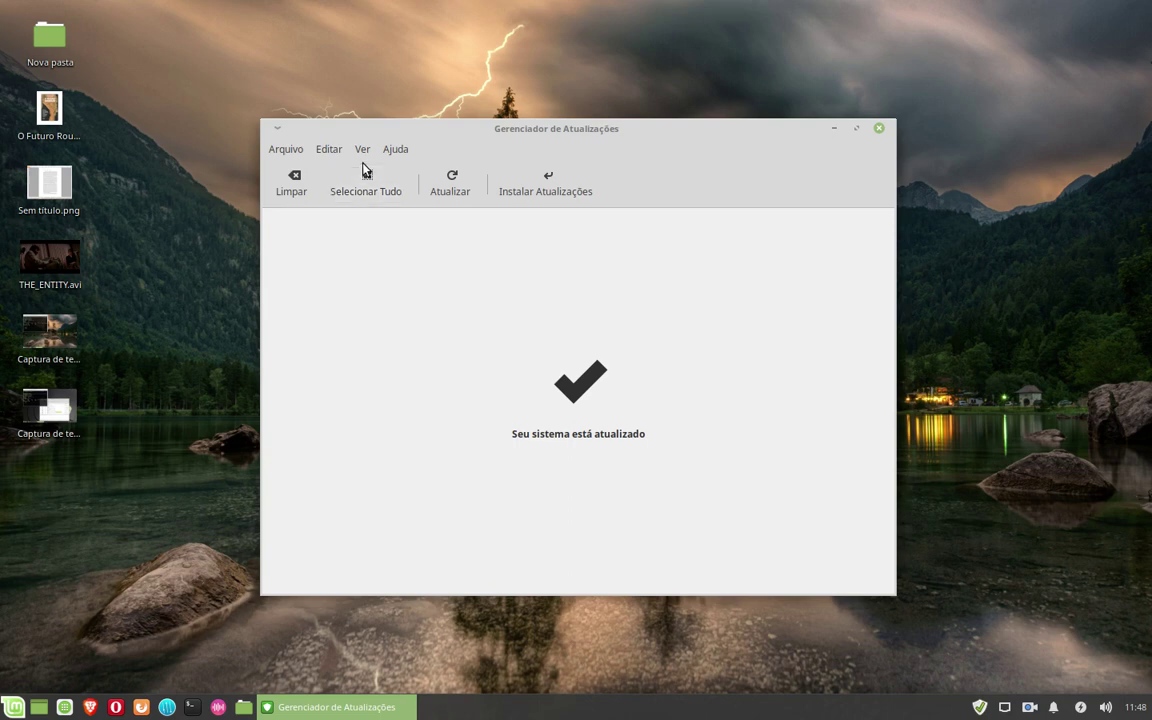
left_click(879, 131)
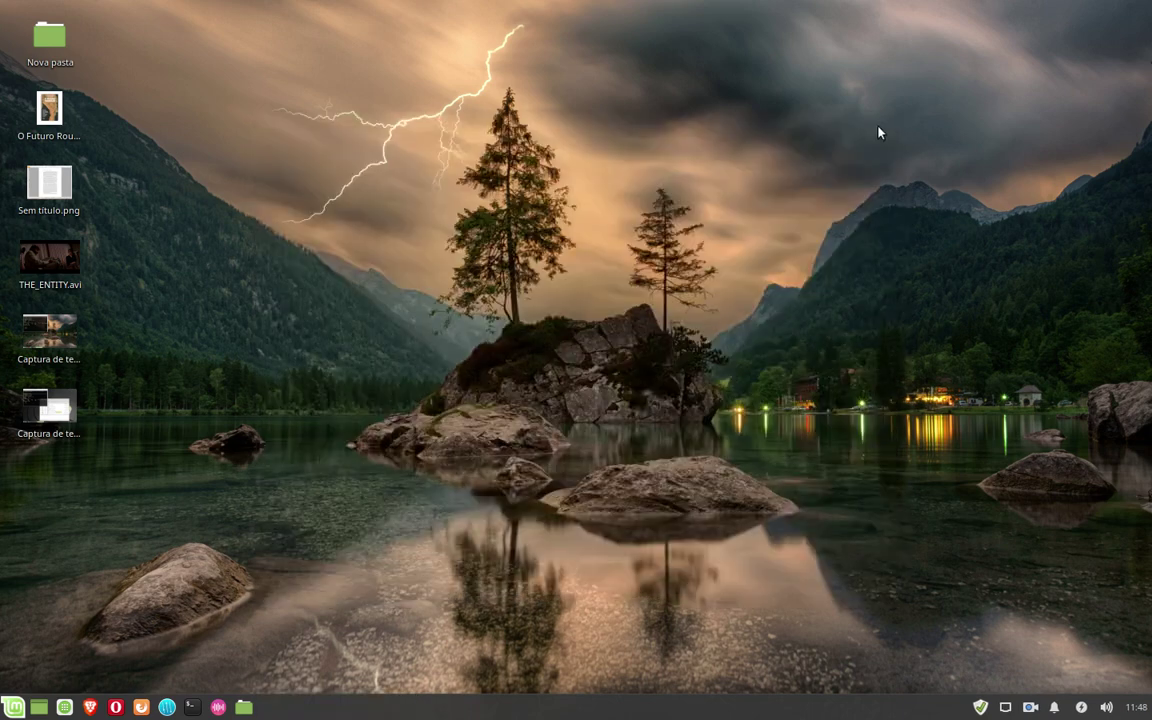
Step: View the desktop screenshots Captura de tela_2019-12-13_10-10-12.png and Captura de tela_2019-12-07_08-39-16.png in separate windows, and close the 2019-12-07 one
double_click(51, 343)
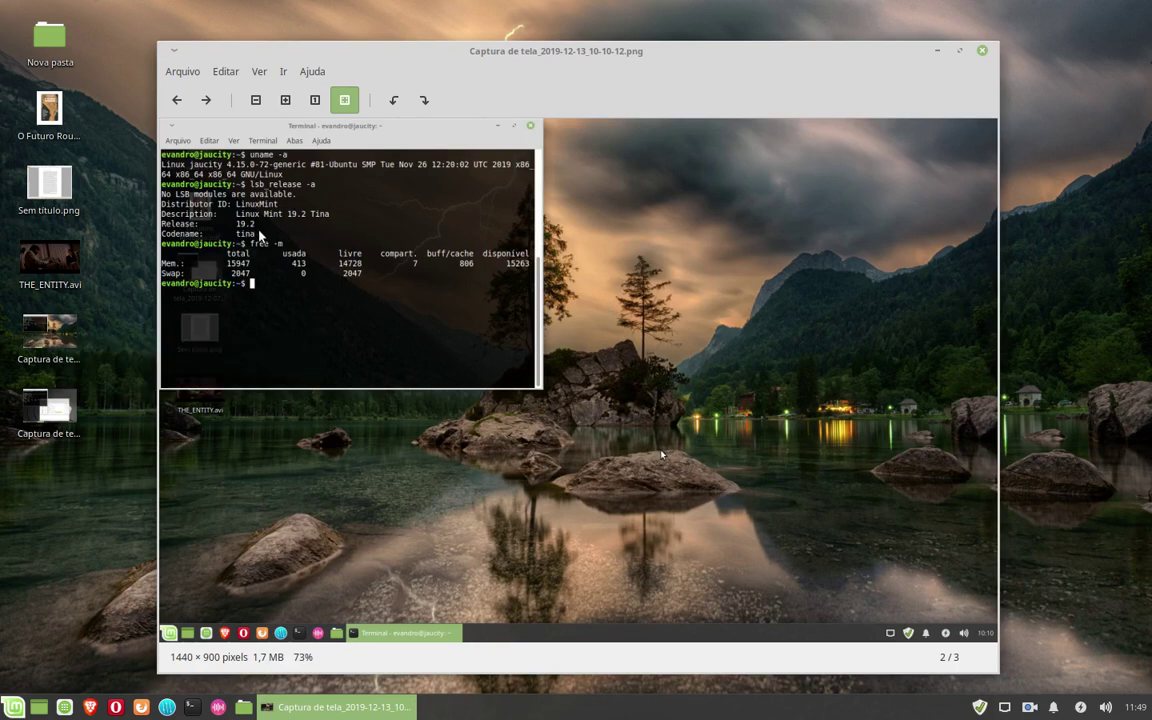
key("Left")
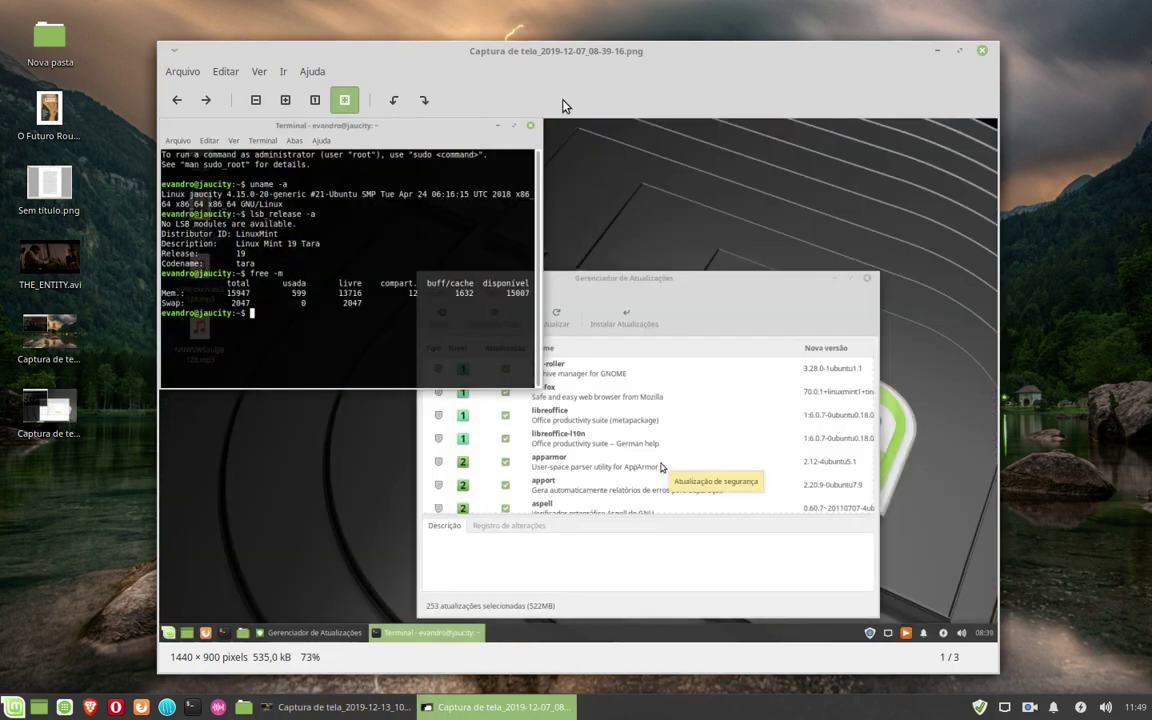
left_click_drag(563, 105, 3, 3)
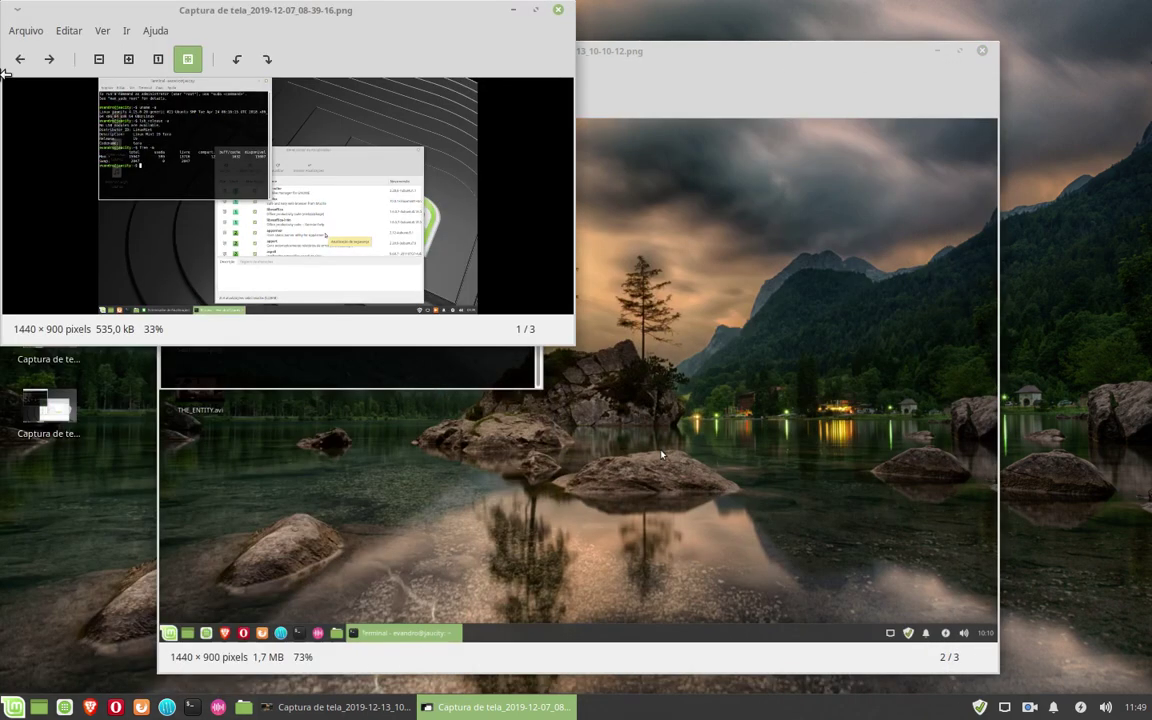
left_click_drag(256, 18, 1, 200)
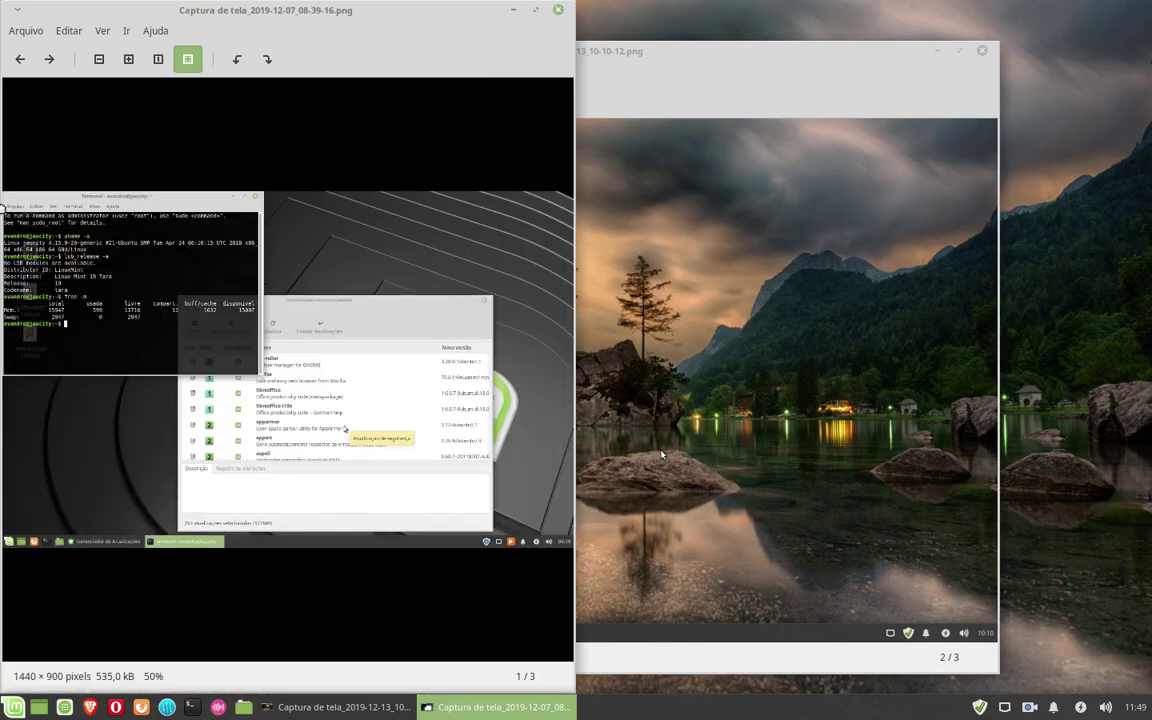
left_click_drag(351, 27, 476, 87)
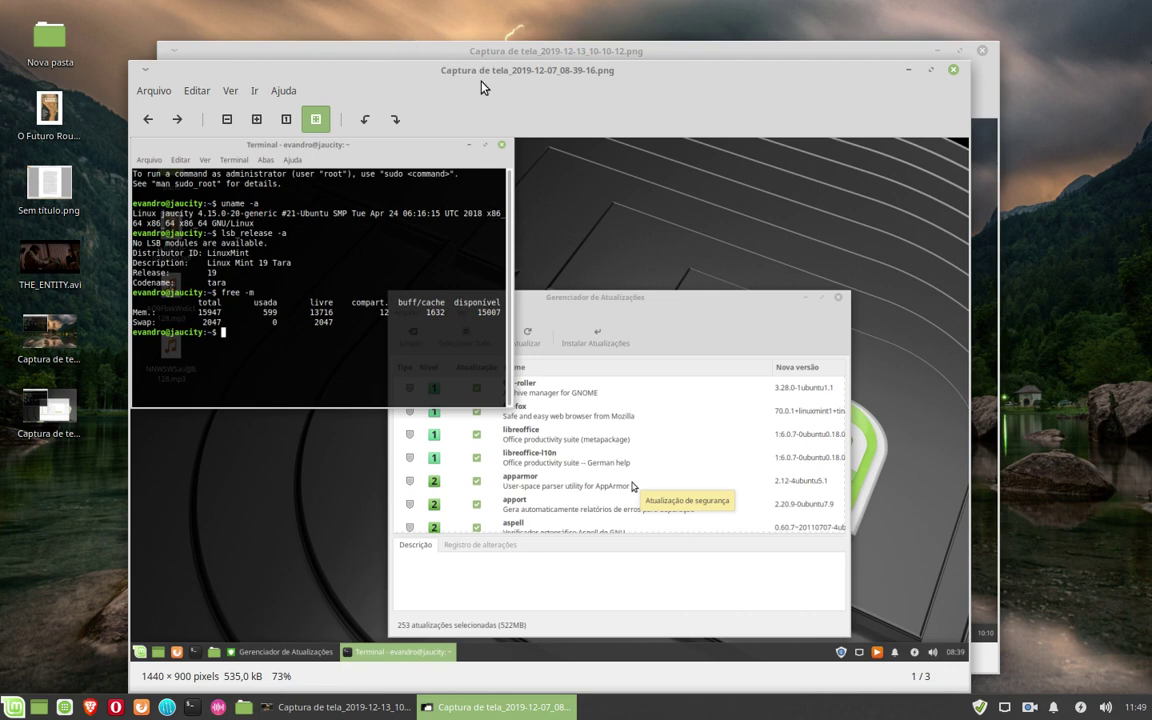
left_click_drag(481, 88, 447, 108)
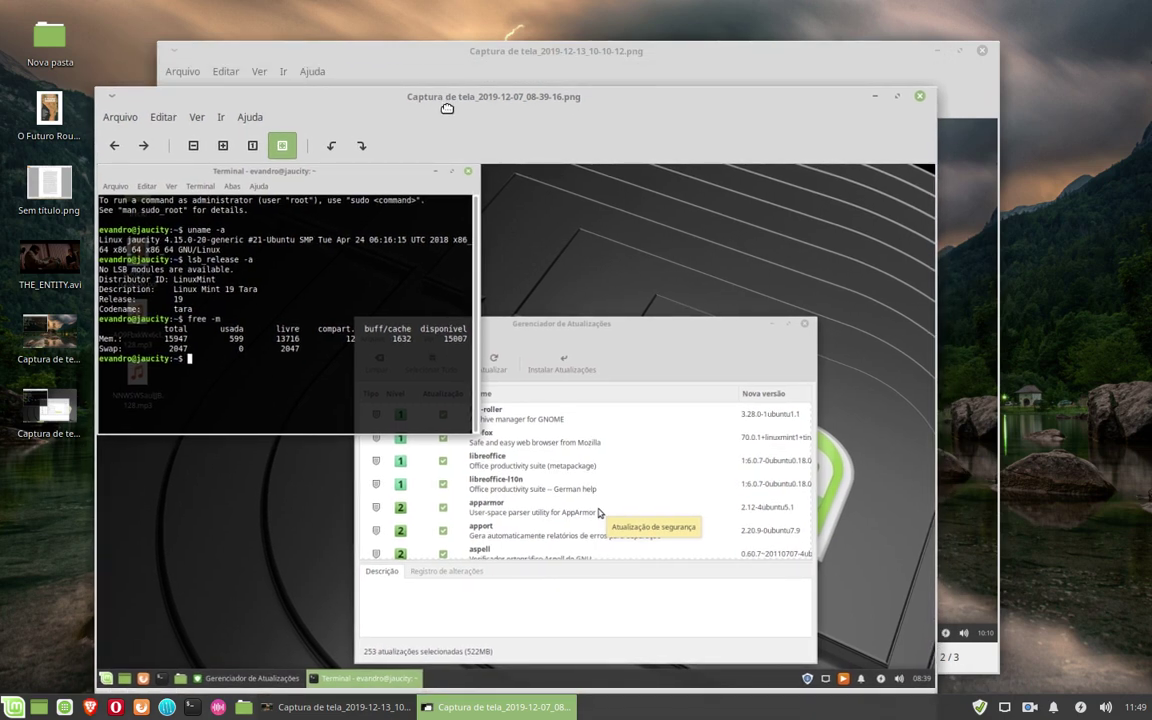
left_click(920, 97)
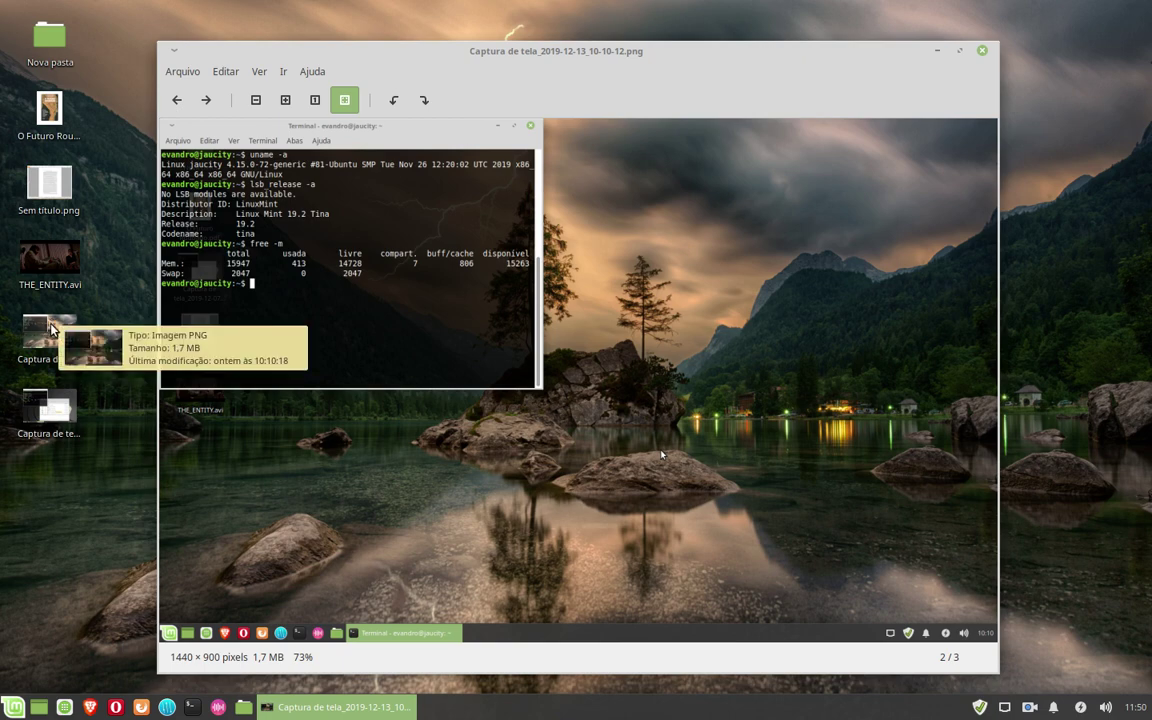
Step: Reopen Captura de tela_2019-12-07_08-39-16.png to compare its terminal output with the 2019-12-13 screenshot, and close both images
left_click(49, 405)
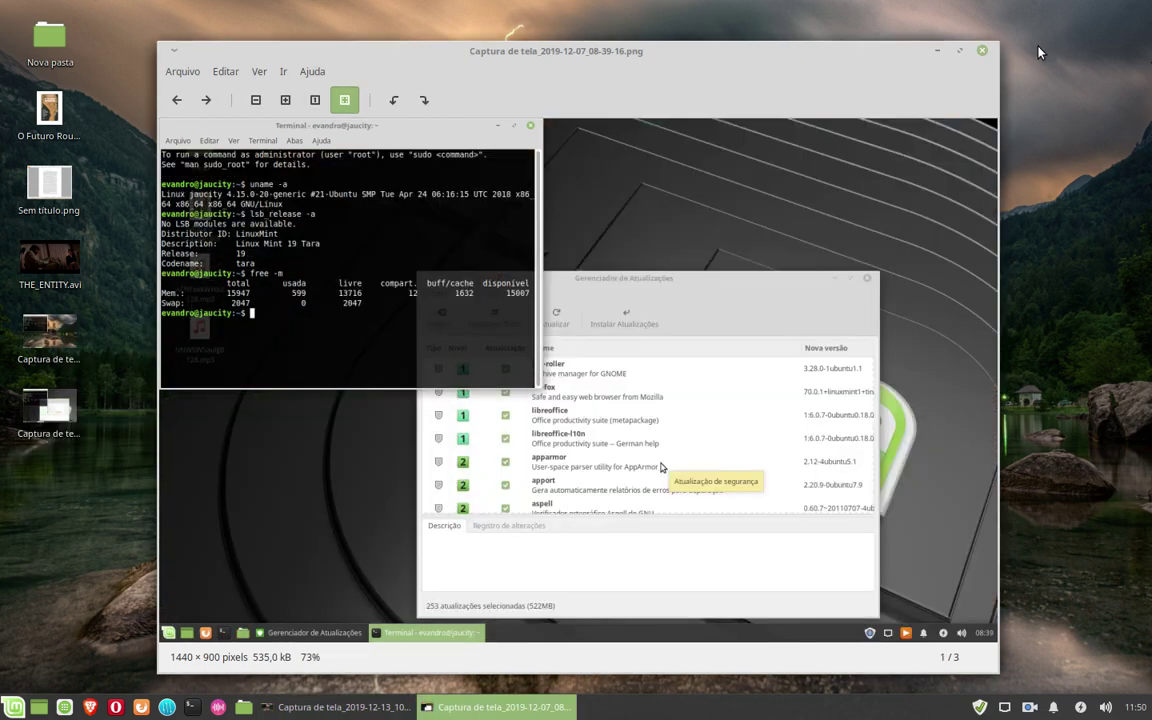
left_click(982, 51)
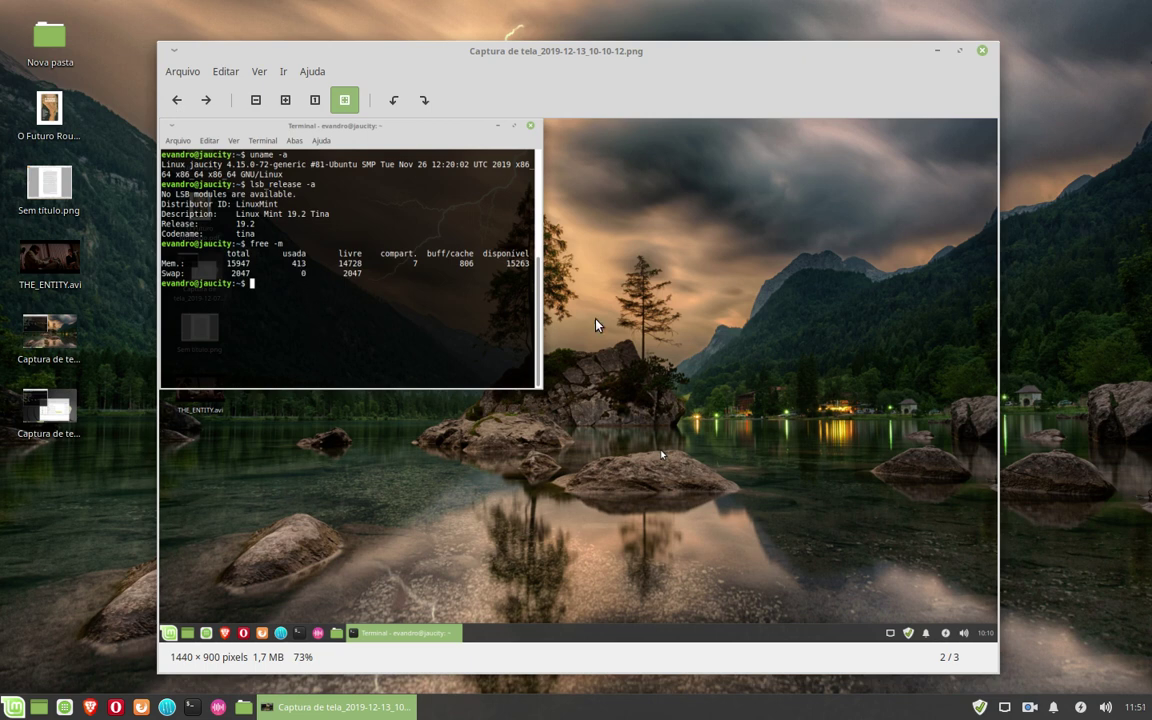
left_click(982, 51)
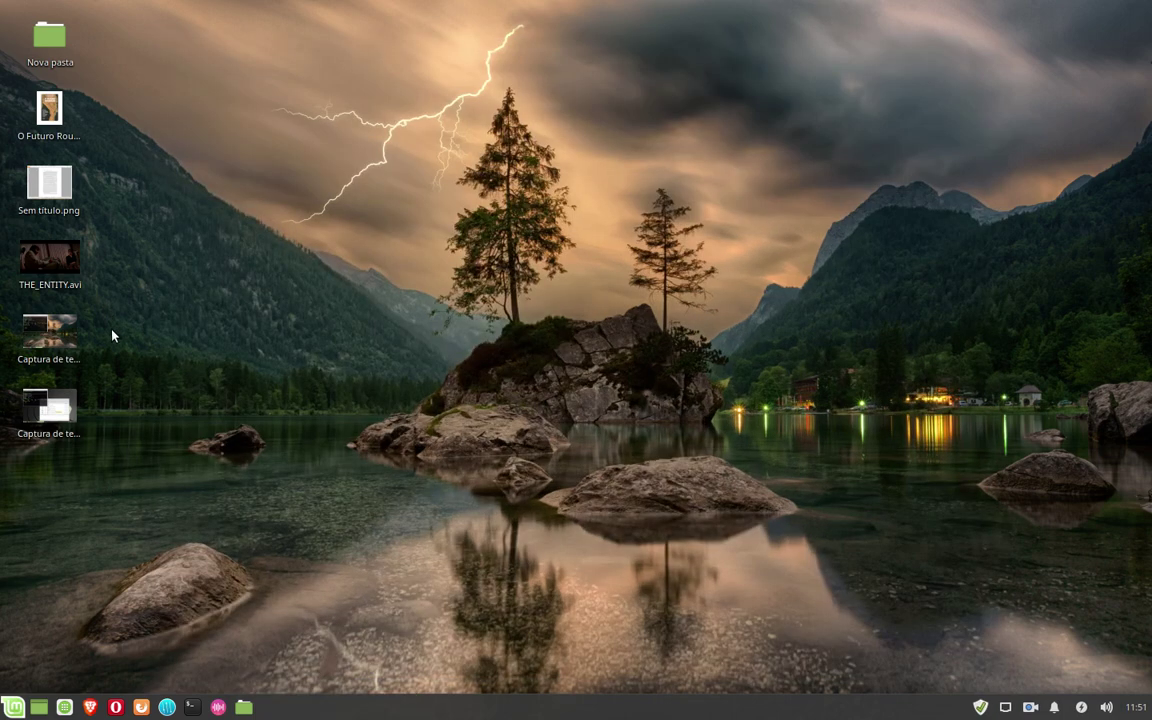
left_click(13, 707)
left_click(12, 709)
left_click(192, 707)
right_click(511, 145)
left_click(419, 244)
Step: Open the desktop settings and review the available wallpapers, the menu options and the icon options
right_click(564, 190)
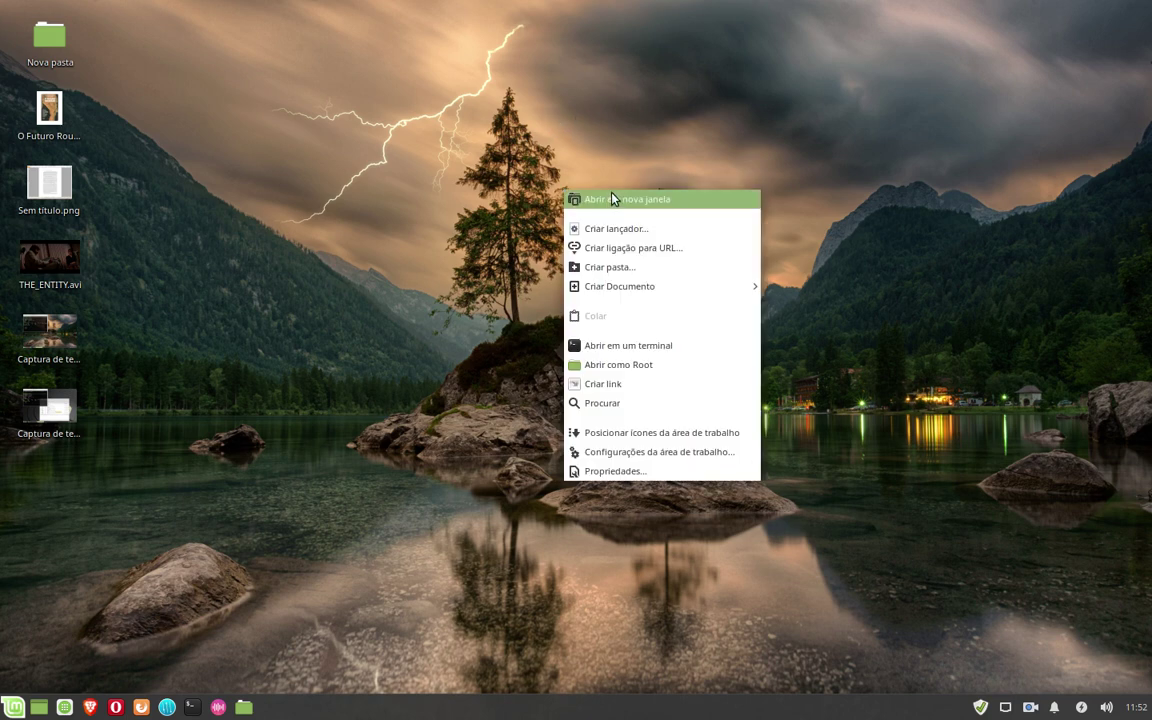
left_click(633, 458)
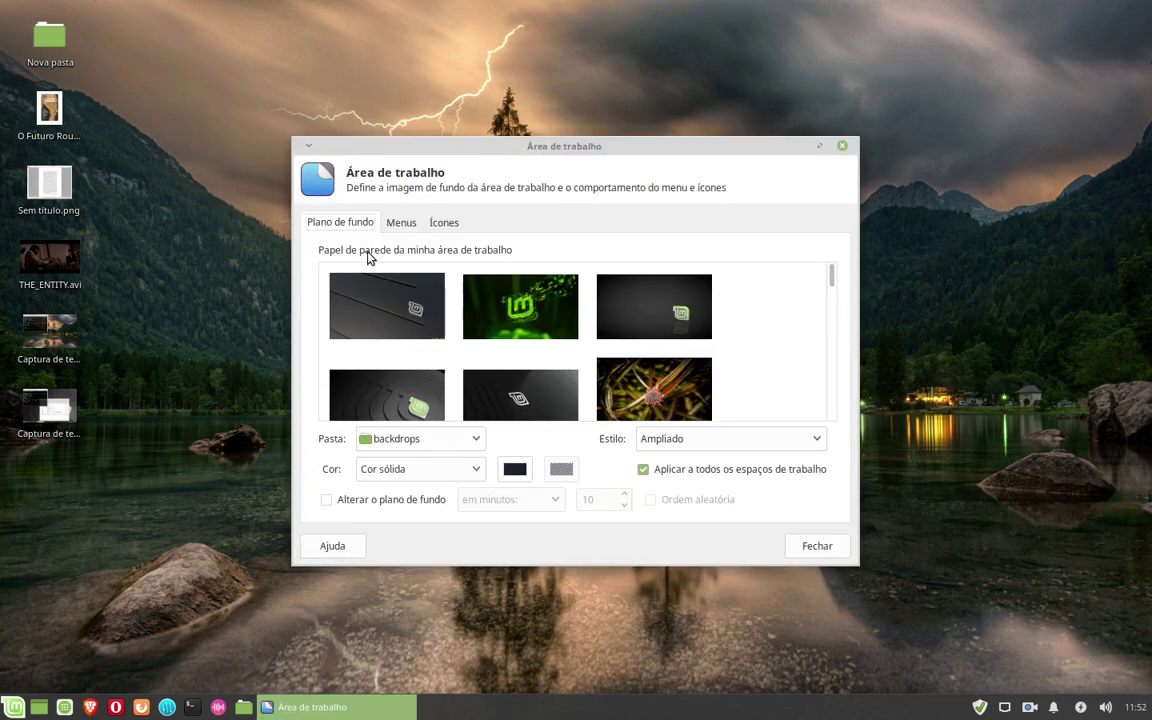
scroll(589, 342, "down", 5)
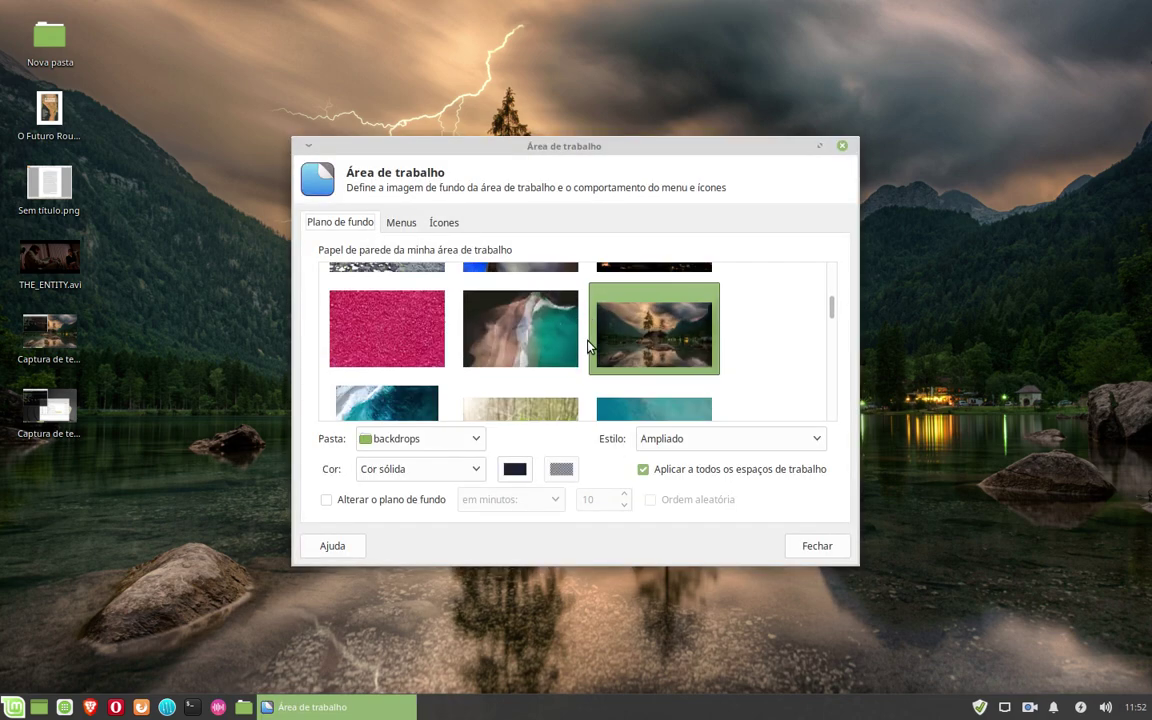
scroll(589, 346, "down", 3)
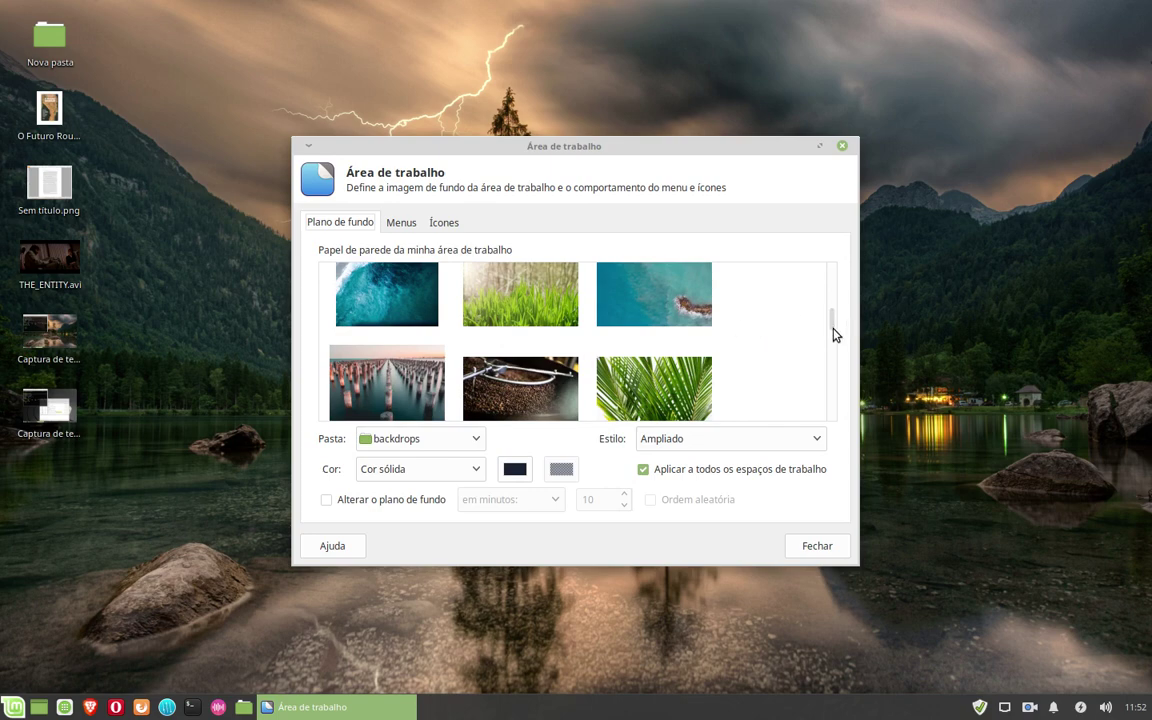
left_click_drag(830, 322, 846, 267)
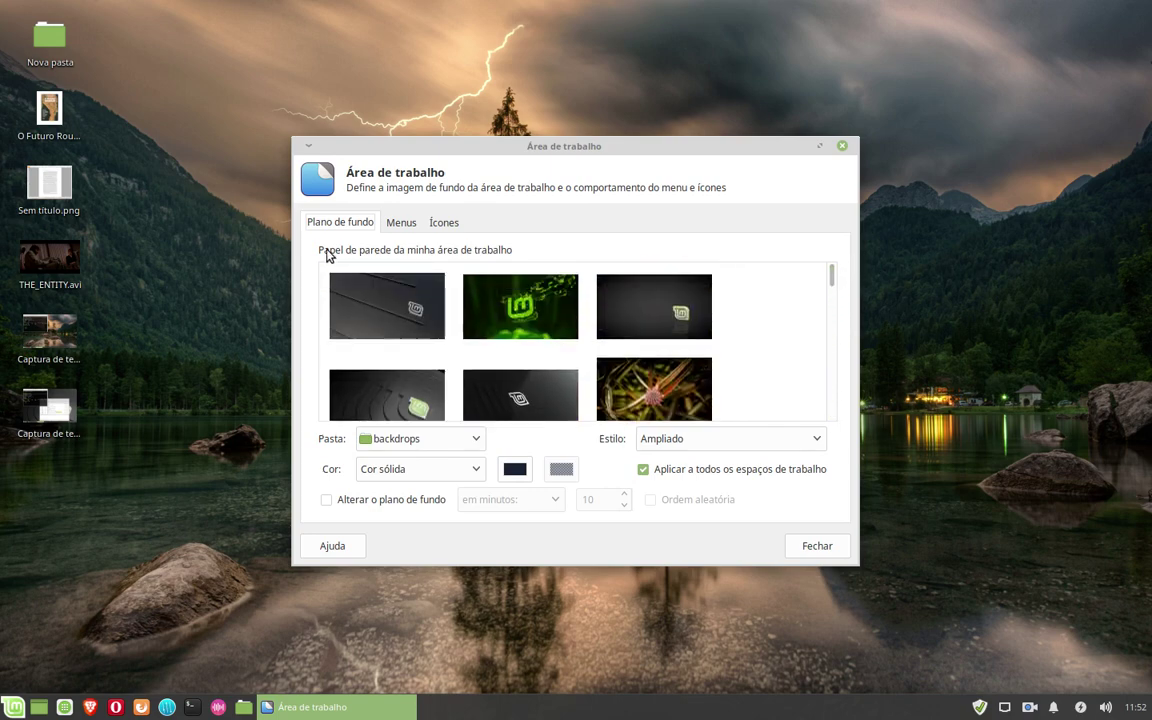
left_click(390, 224)
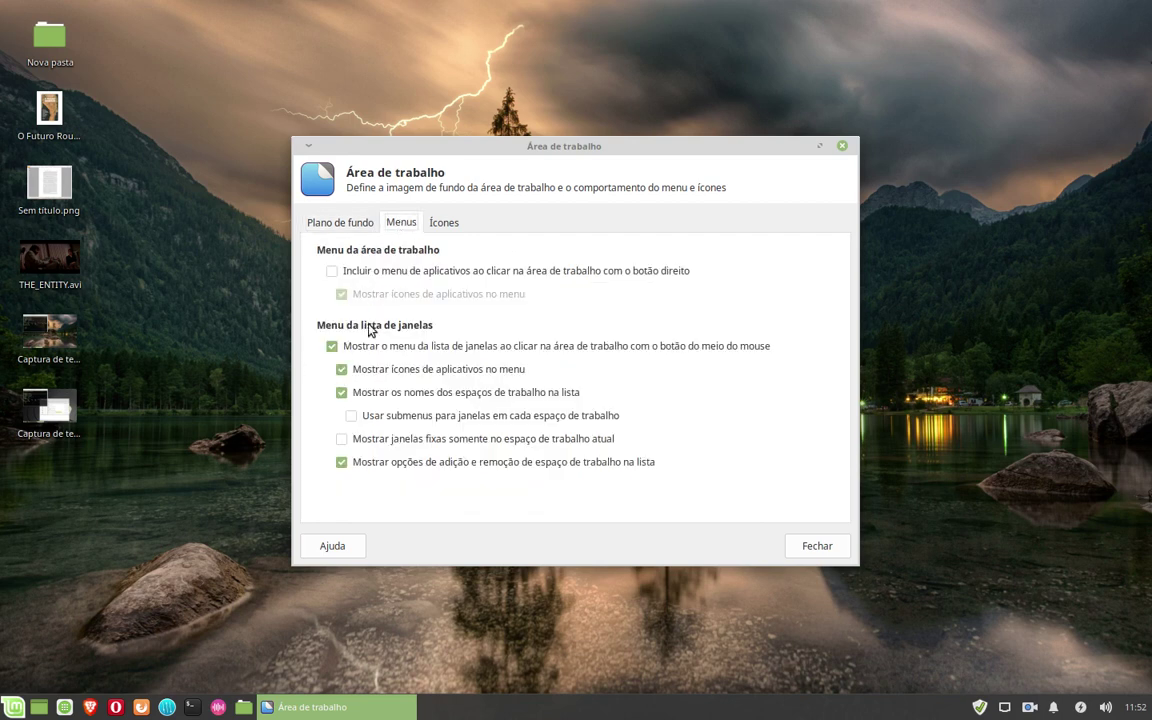
left_click(445, 223)
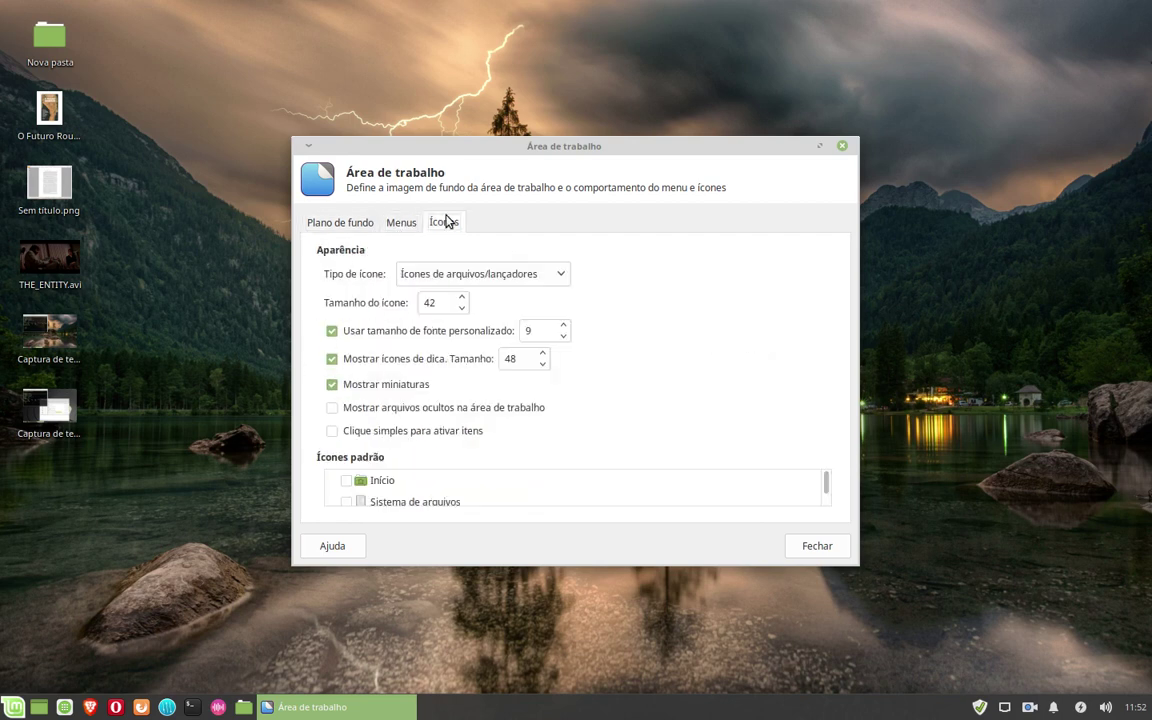
Step: Set the desktop icon size to 31 and move the 2019-12-07 screenshot icon to the bottom of the first icon column
left_click_drag(121, 12, 118, 281)
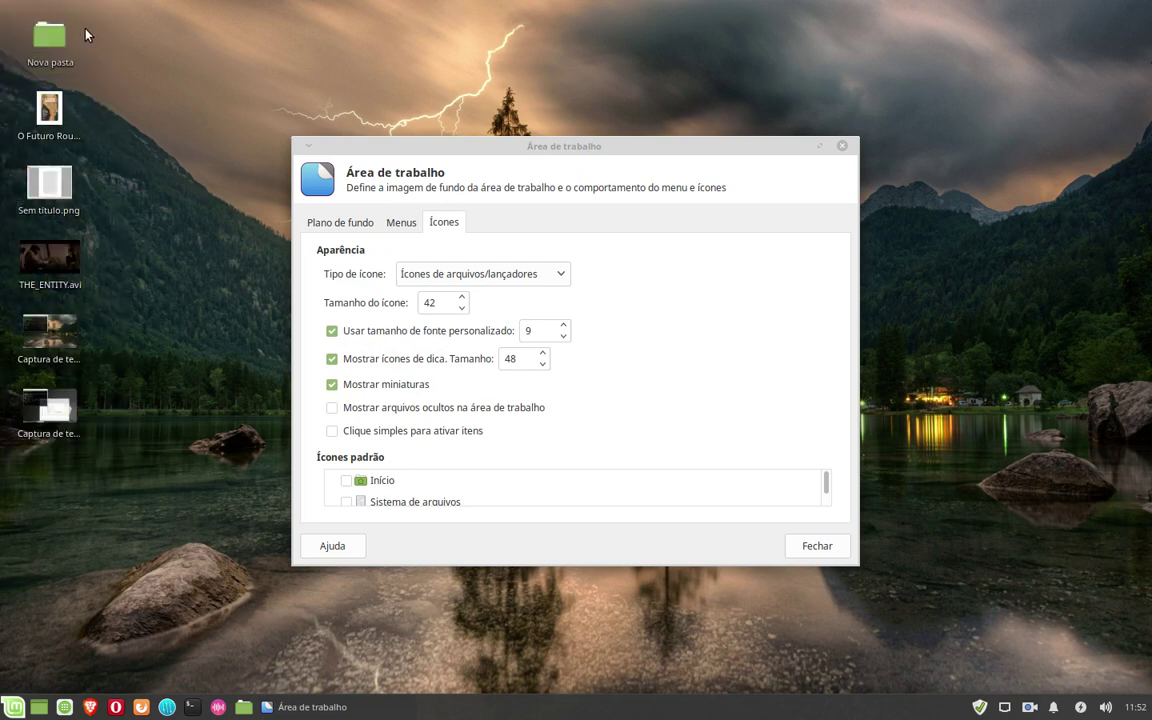
left_click_drag(87, 30, 153, 298)
left_click(461, 297)
left_click(461, 298)
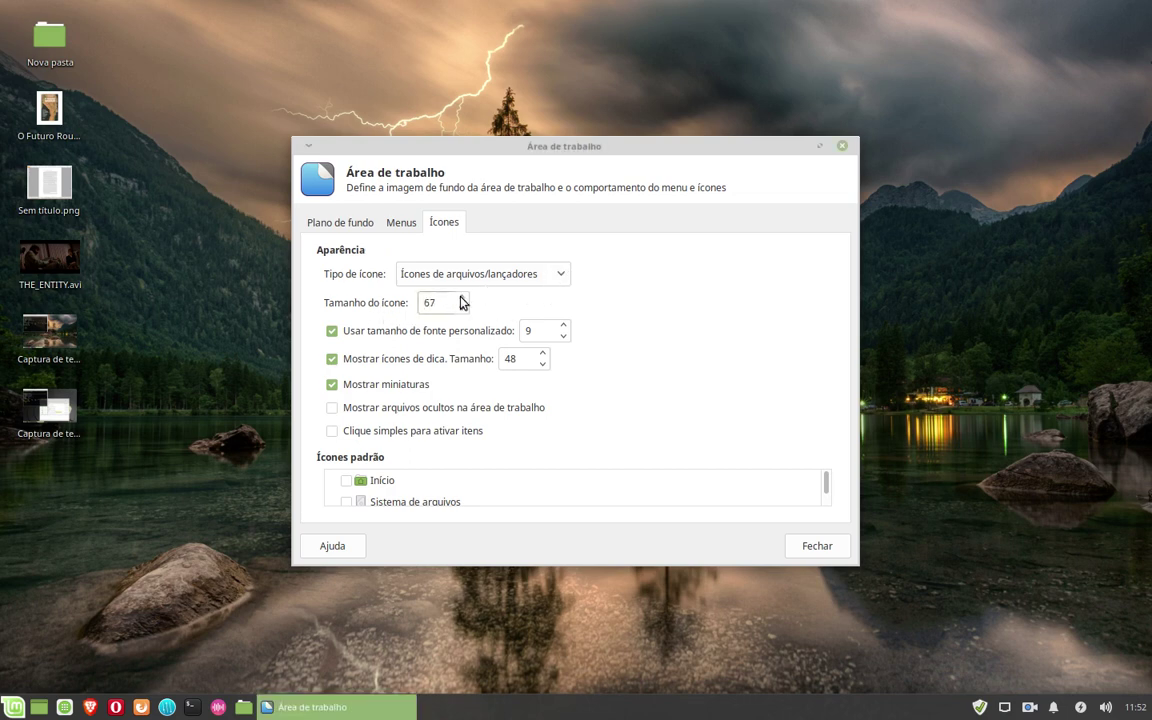
left_click(461, 298)
left_click(461, 298)
scroll(462, 305, "down", 19)
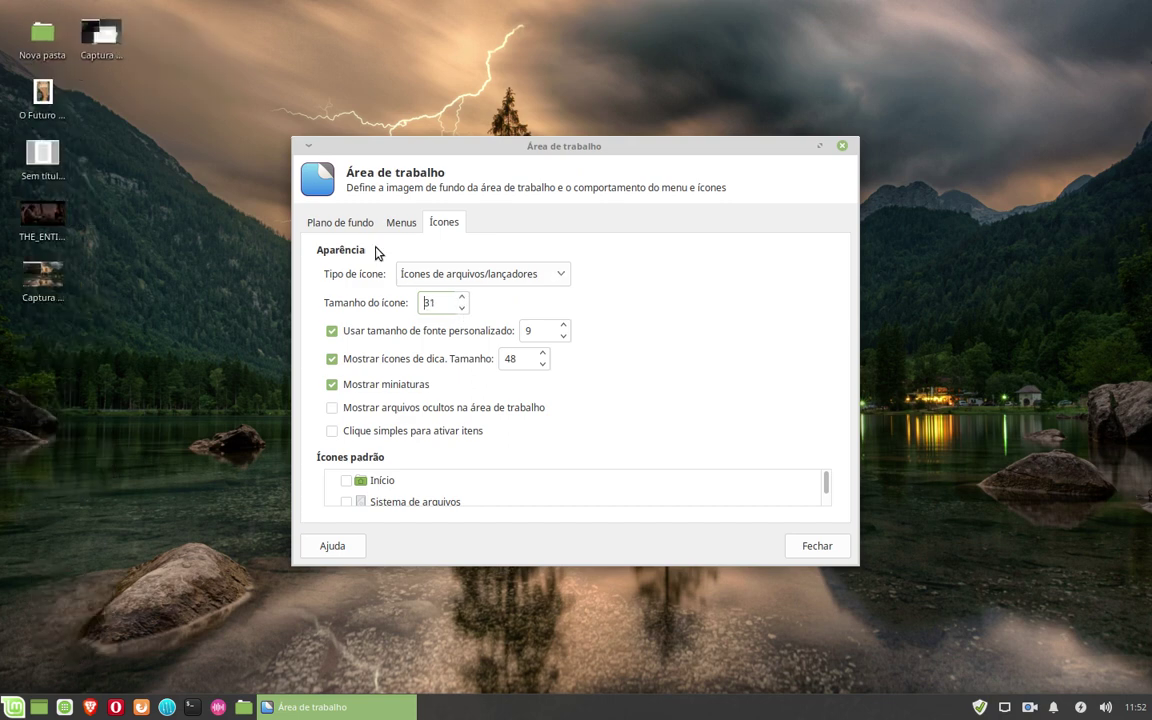
left_click_drag(98, 38, 22, 340)
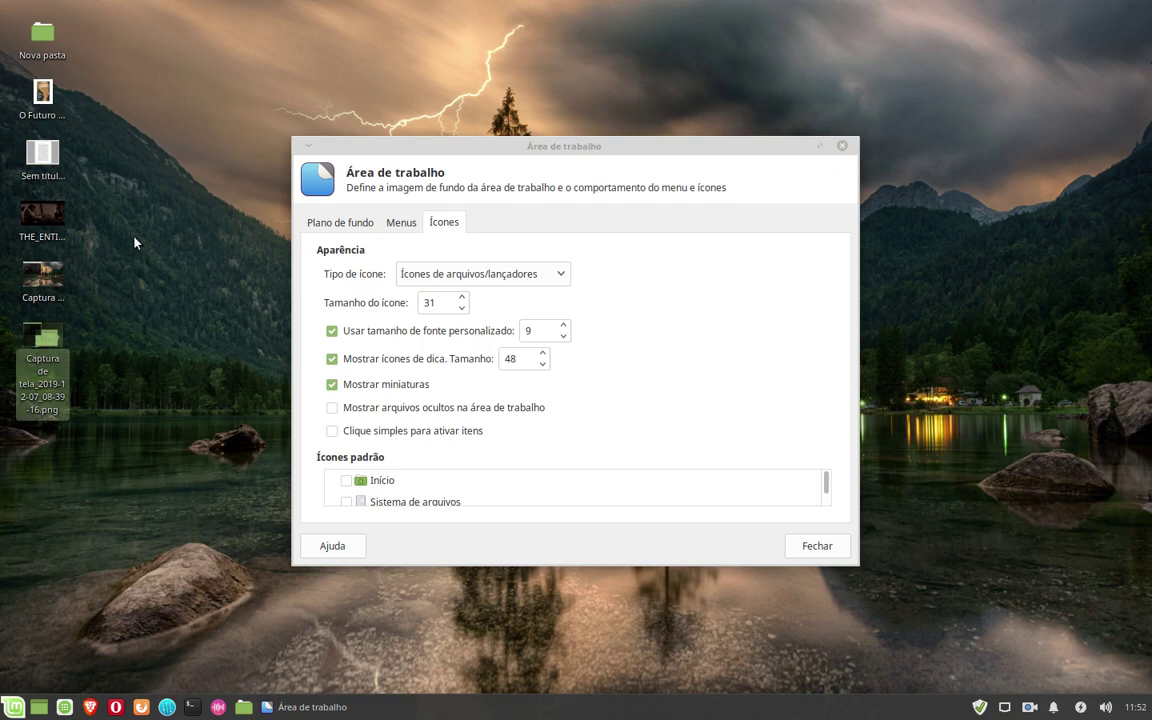
left_click(122, 210)
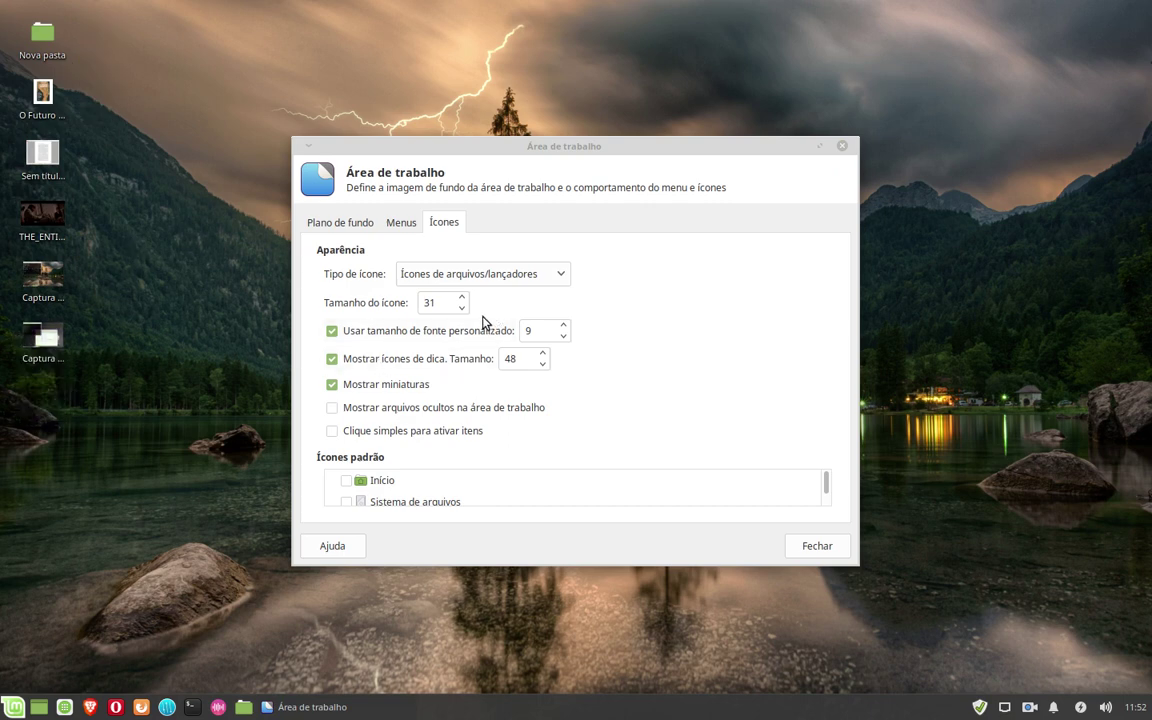
Step: Examine the full list of default desktop icons in an enlarged settings window, and restore the window's size
left_click(826, 485)
left_click_drag(826, 485, 833, 509)
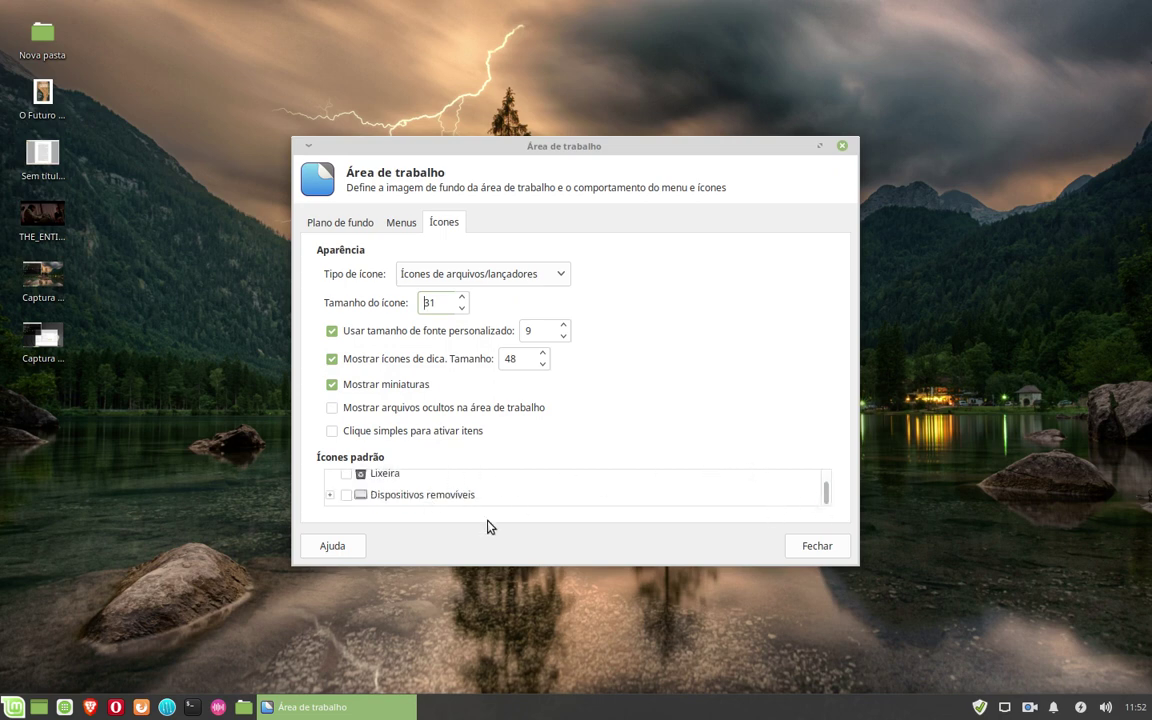
double_click(752, 146)
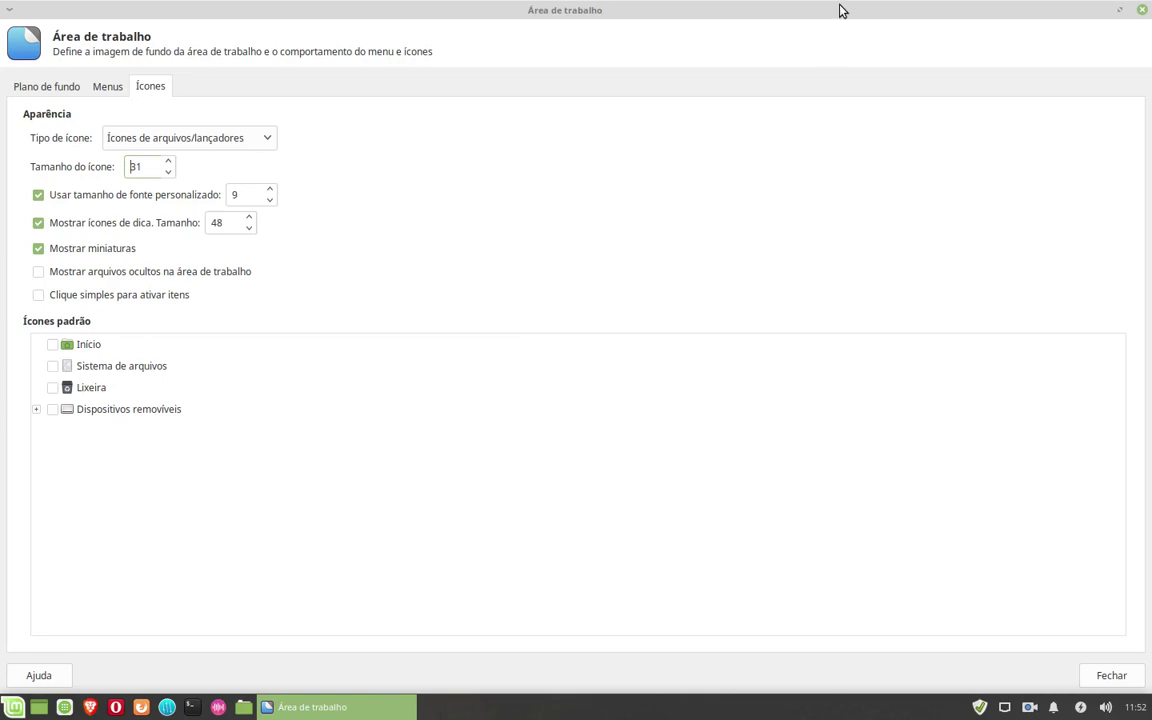
double_click(757, 10)
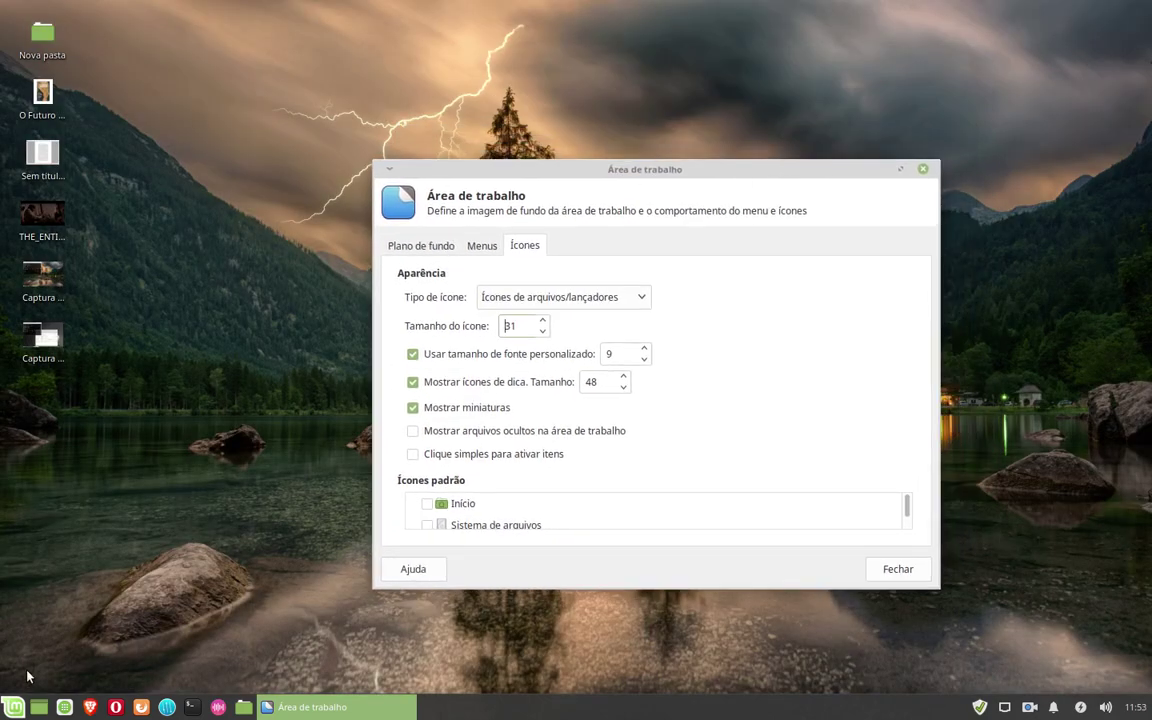
Step: Open the home folder in the file manager to view its contents, and close it together with the desktop settings
left_click(245, 707)
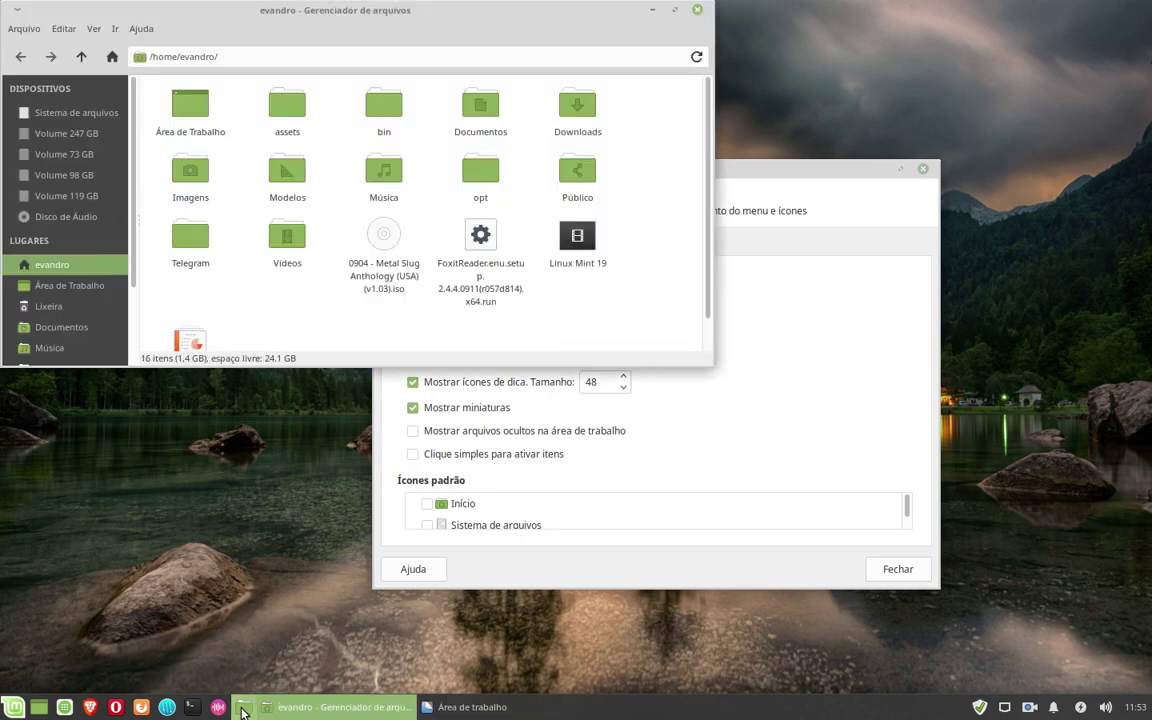
left_click(697, 9)
left_click(923, 169)
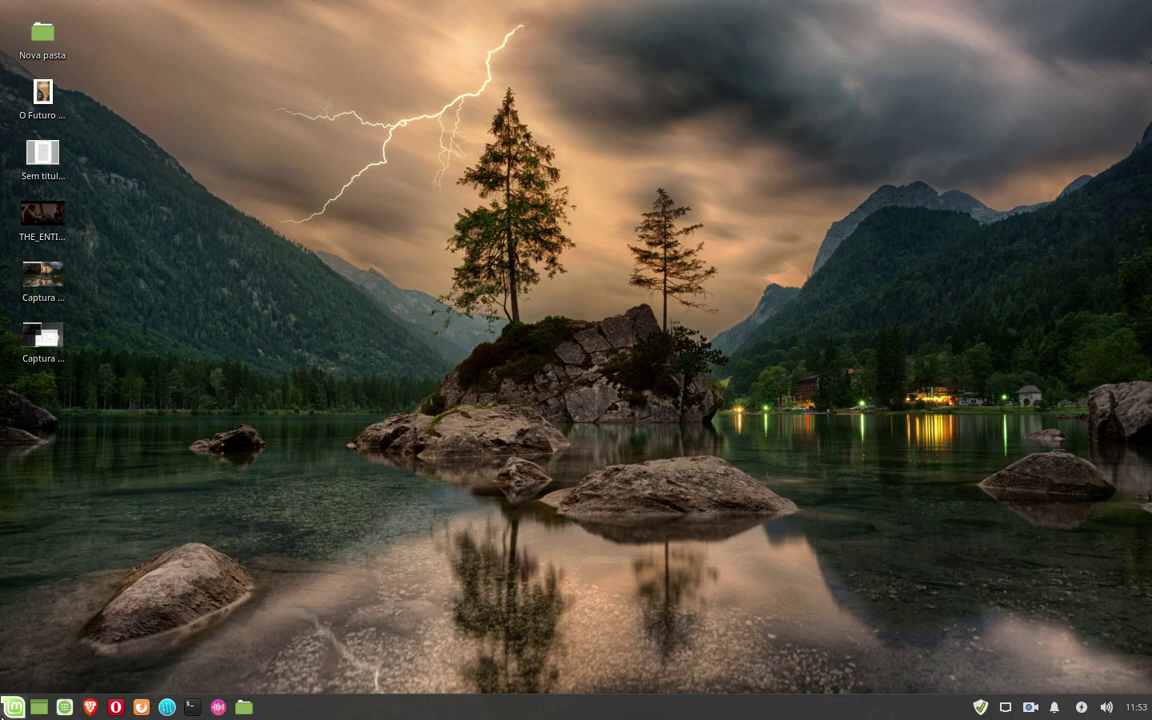
Step: View the favorites in the application menu, open the Software Manager to see its catalogue, and close it
left_click(12, 707)
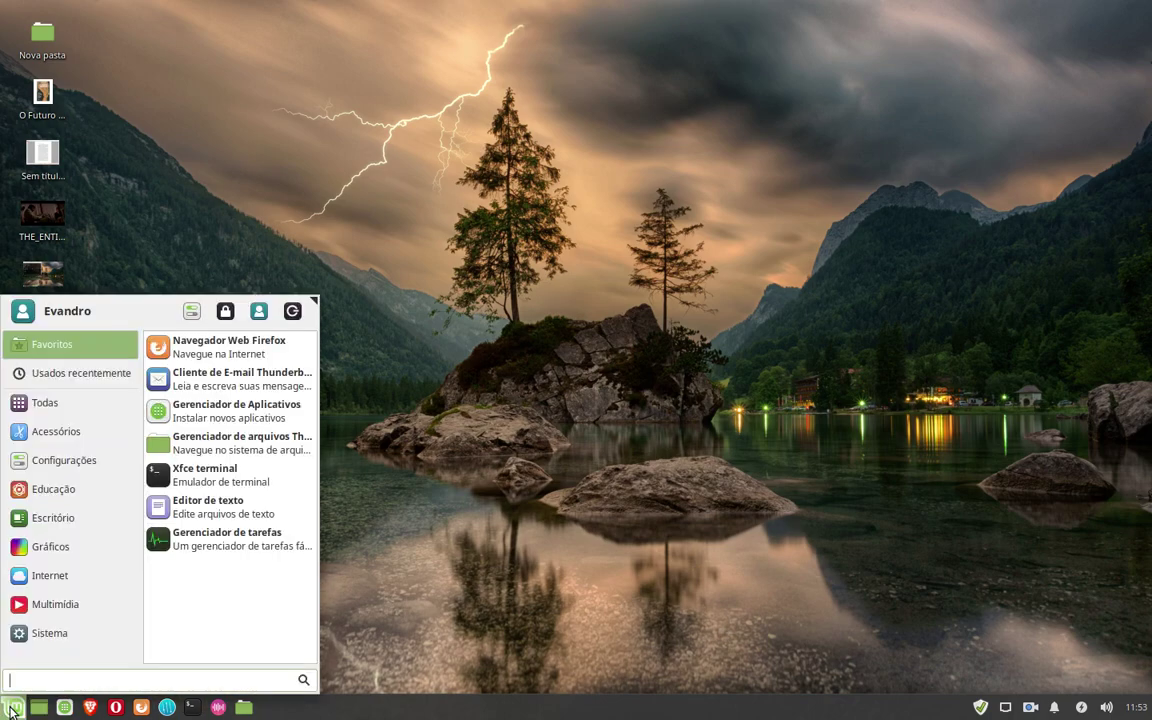
left_click(12, 708)
left_click(12, 706)
left_click(10, 708)
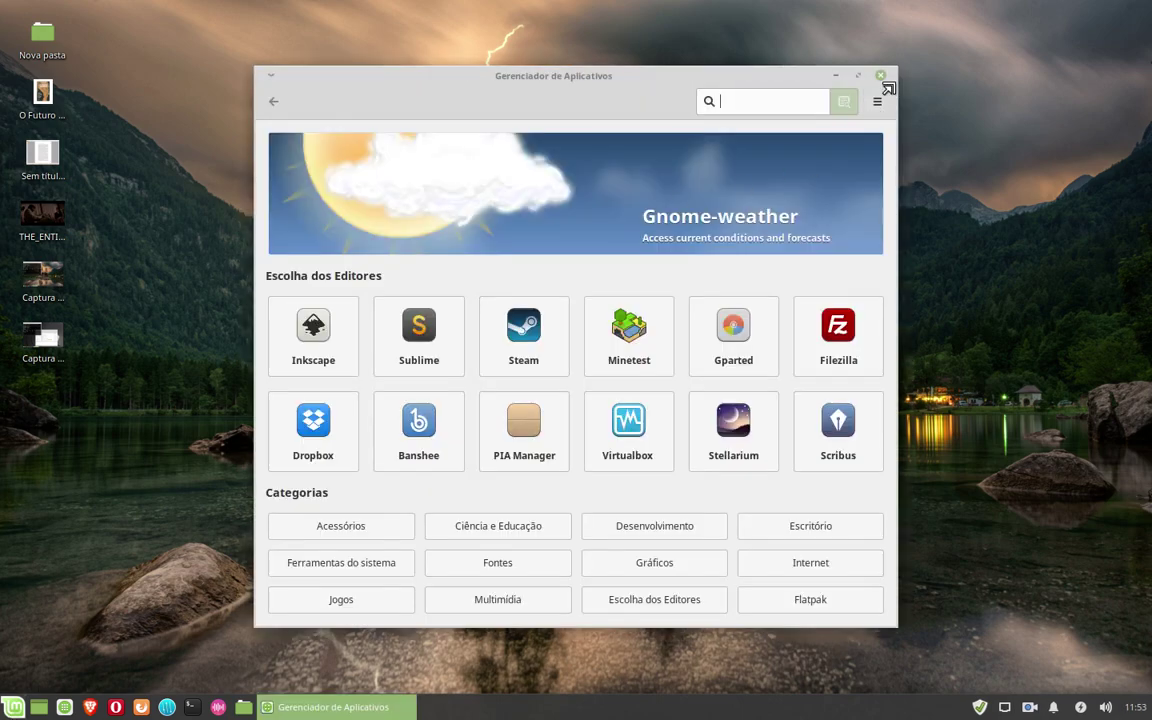
left_click(881, 77)
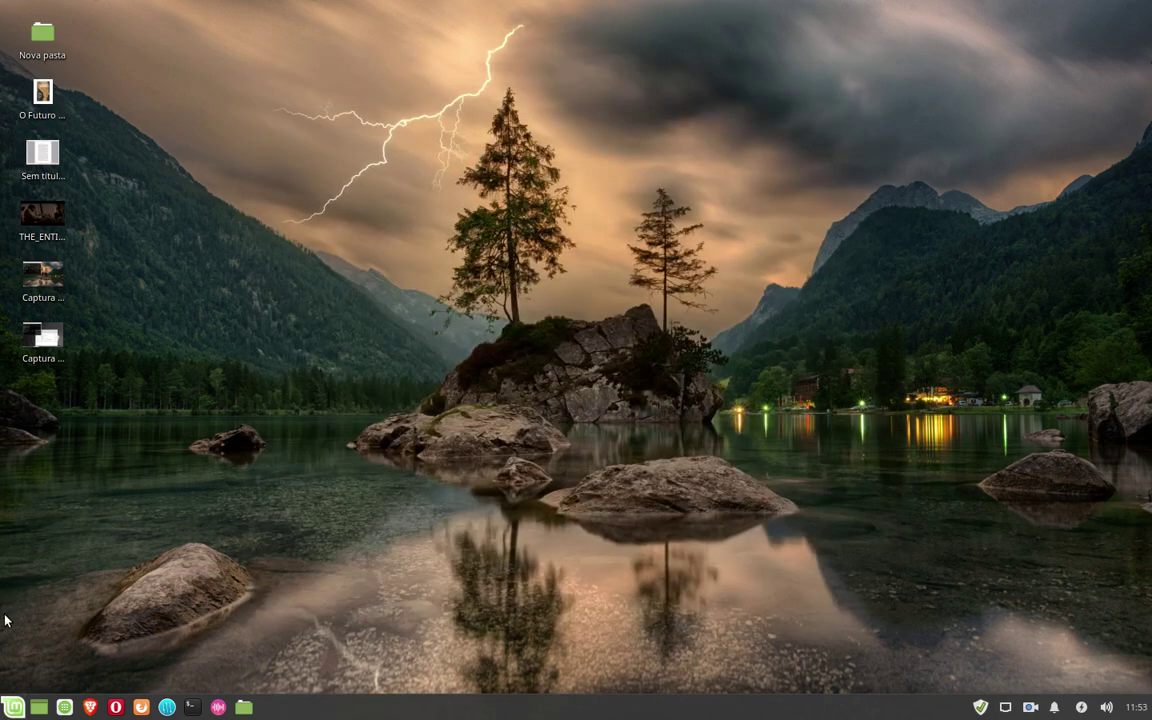
Step: Browse the All and Accessories categories of the application menu, and view the shortcut options for Configurações do Onboard
left_click(12, 710)
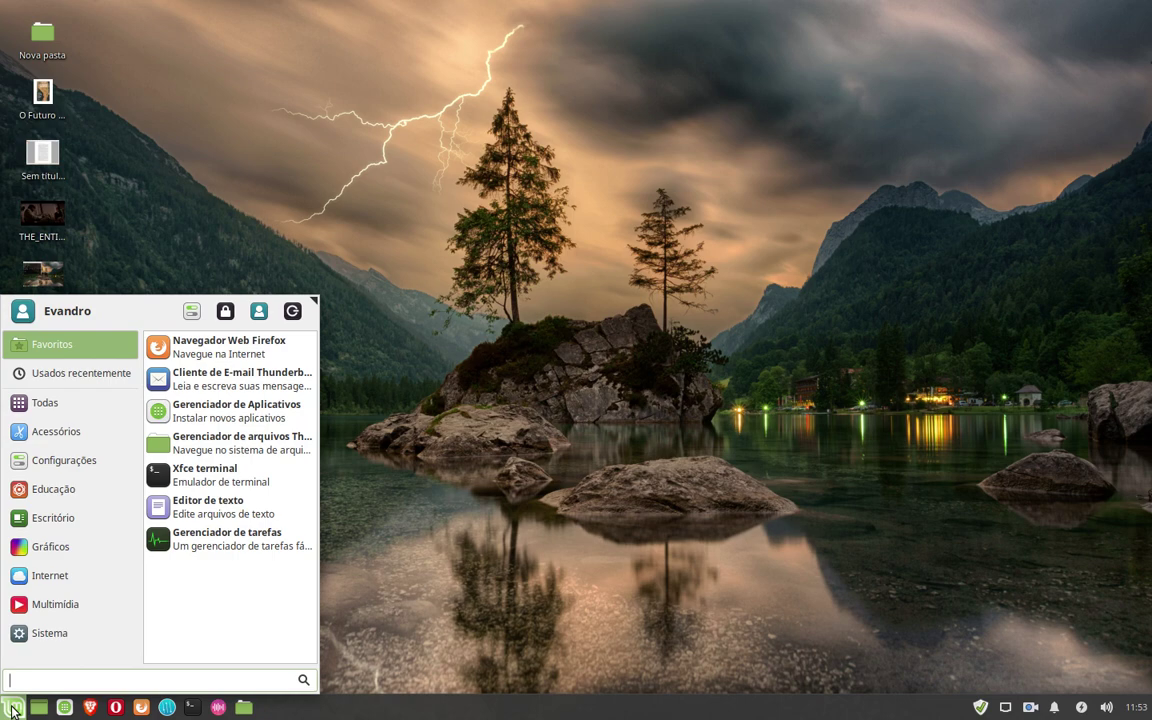
left_click(45, 402)
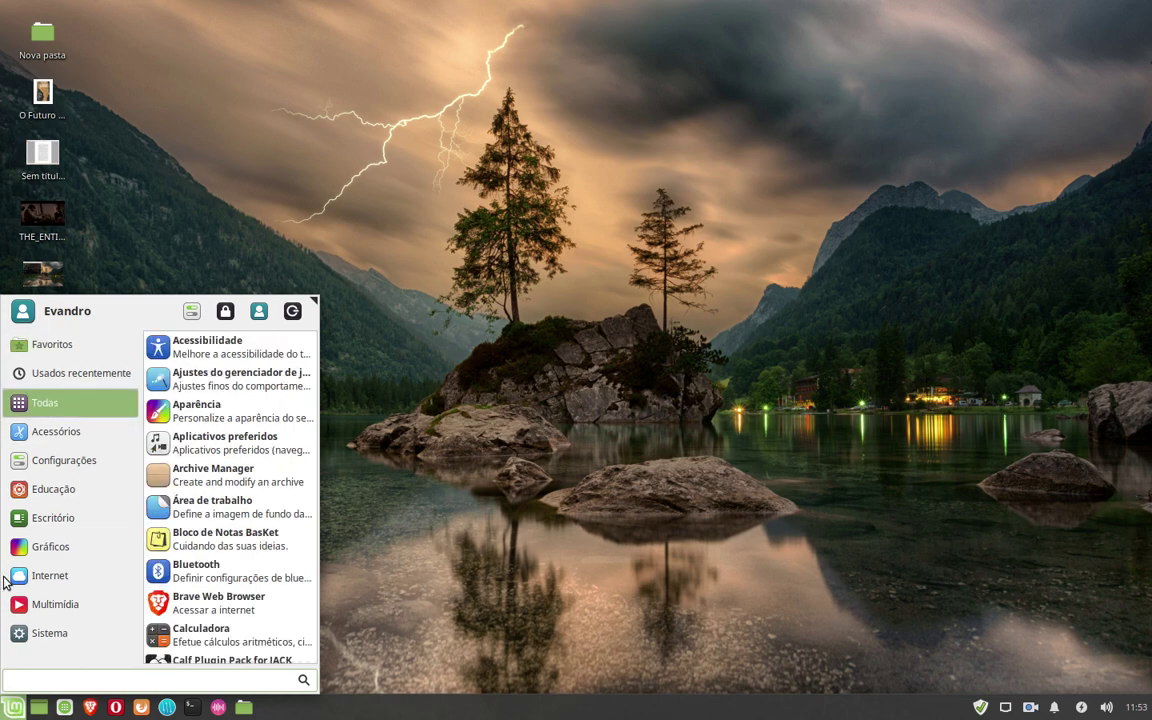
left_click(420, 469)
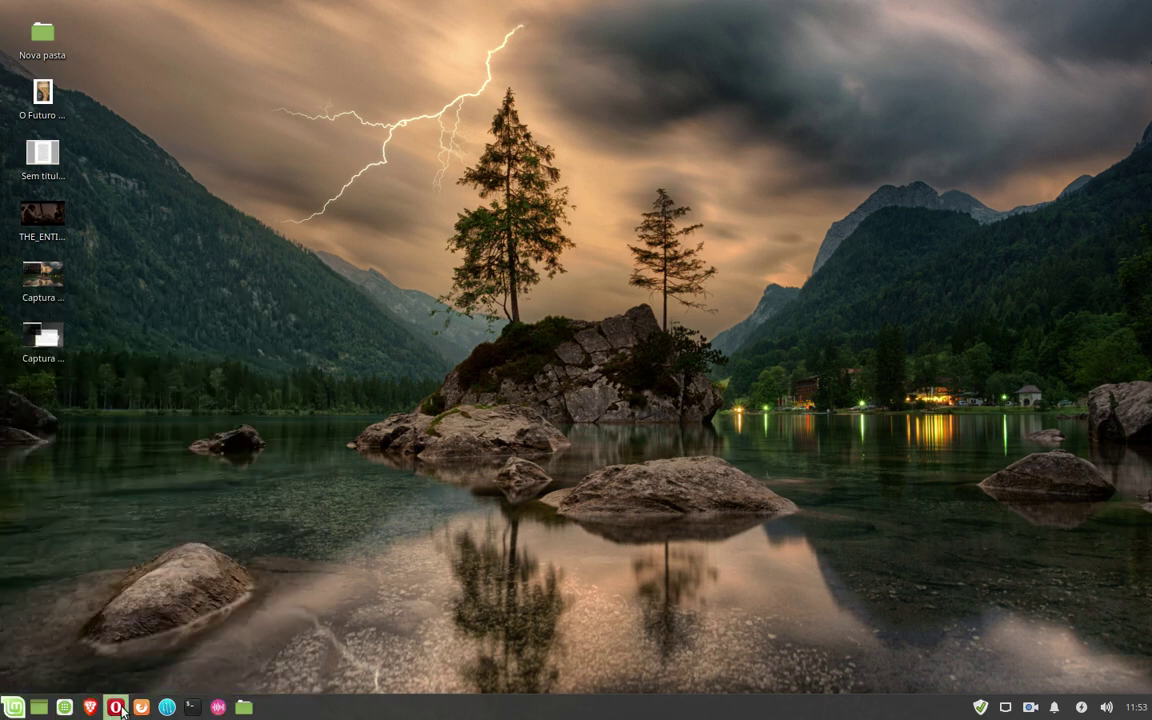
left_click(4, 708)
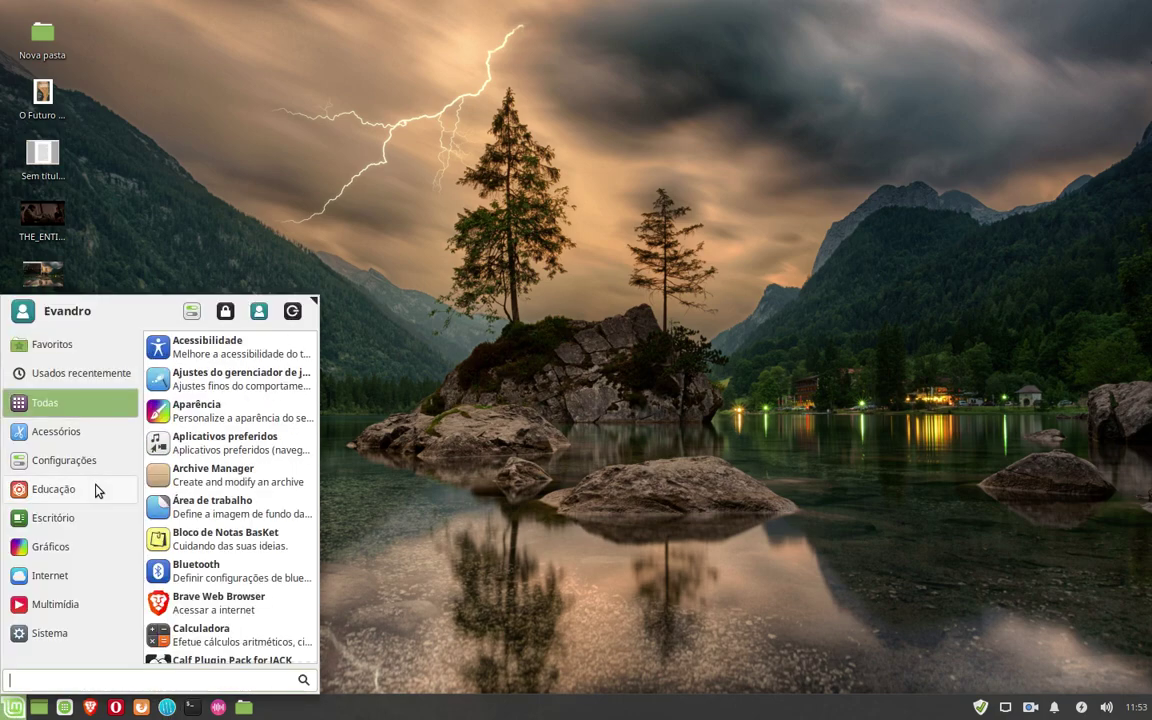
mouse_move(75, 440)
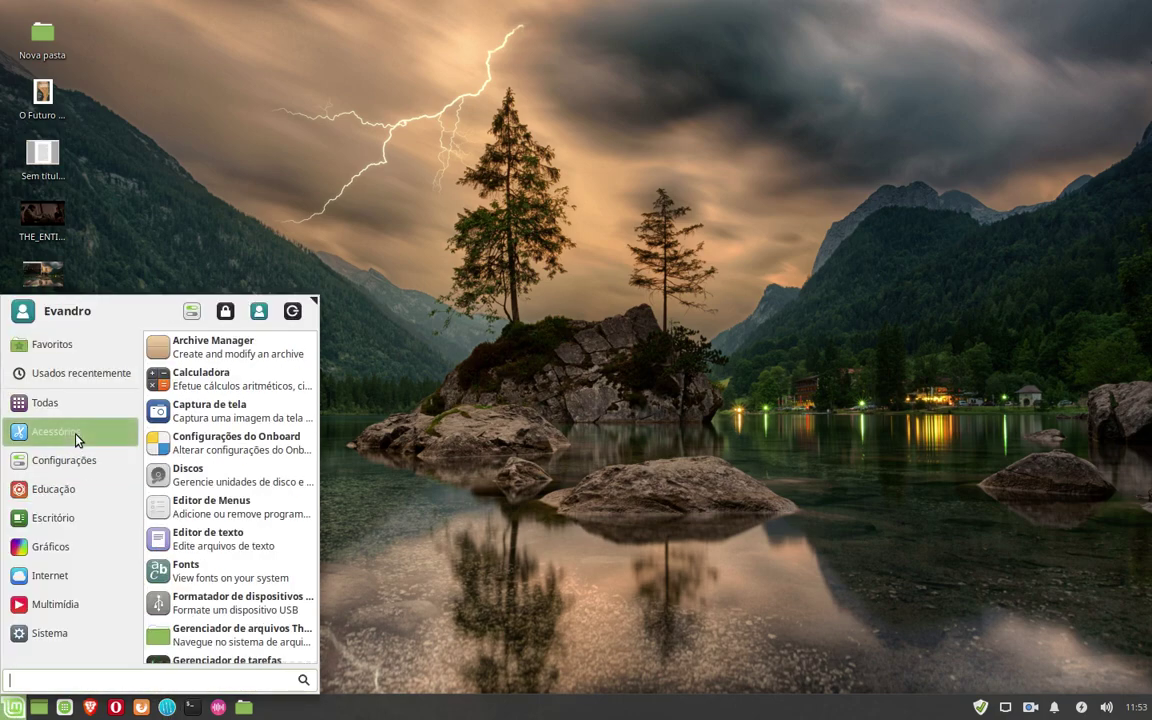
right_click(222, 451)
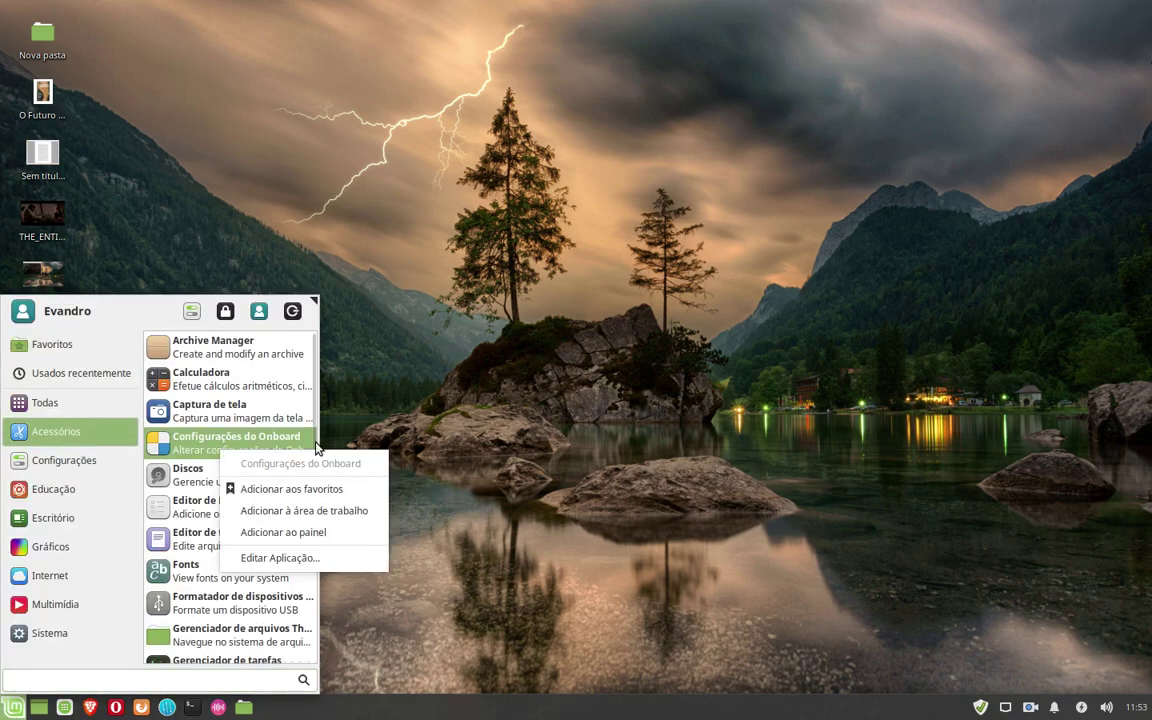
left_click(303, 533)
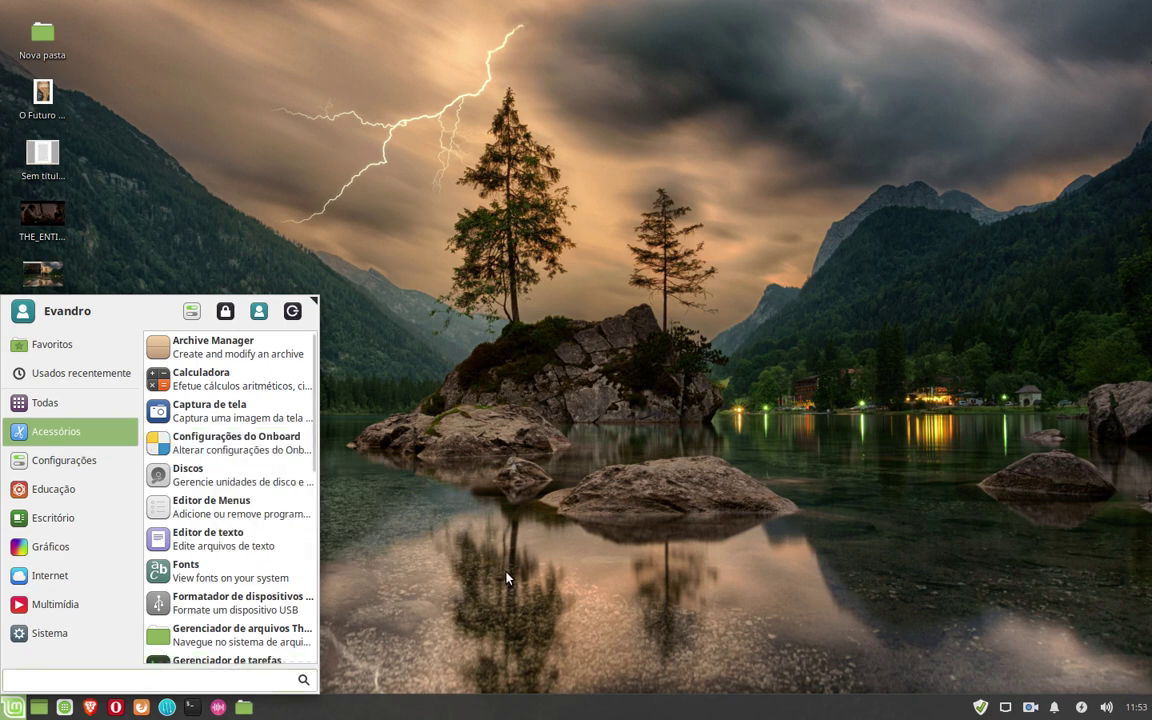
left_click(987, 604)
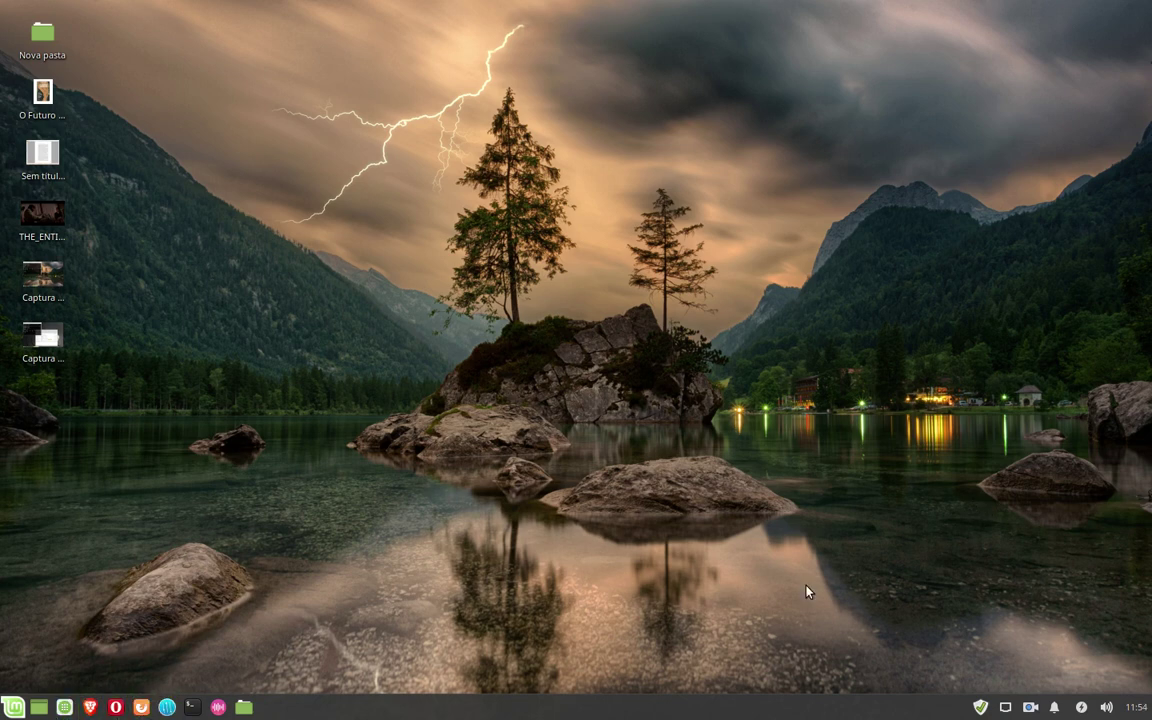
Step: Check the clock and examine the volume controls, the audio output entry and the media players listed with them
left_click(1136, 707)
left_click(1136, 707)
left_click(1102, 710)
left_click(1102, 710)
left_click(1107, 708)
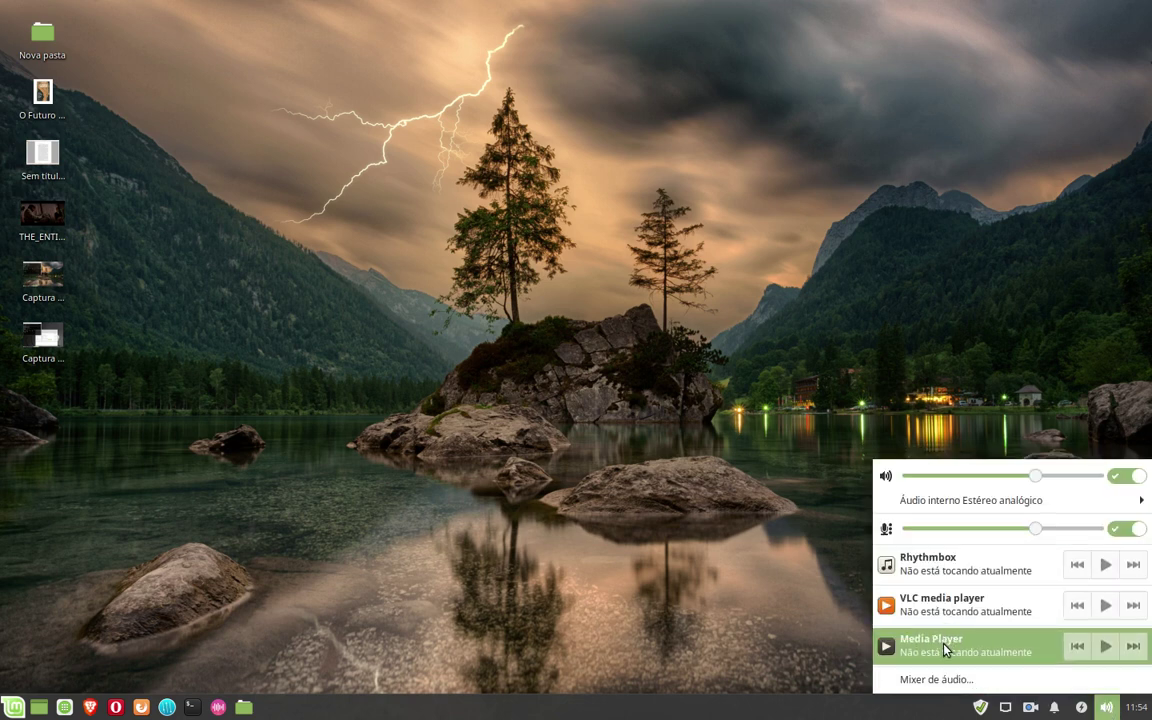
left_click(946, 428)
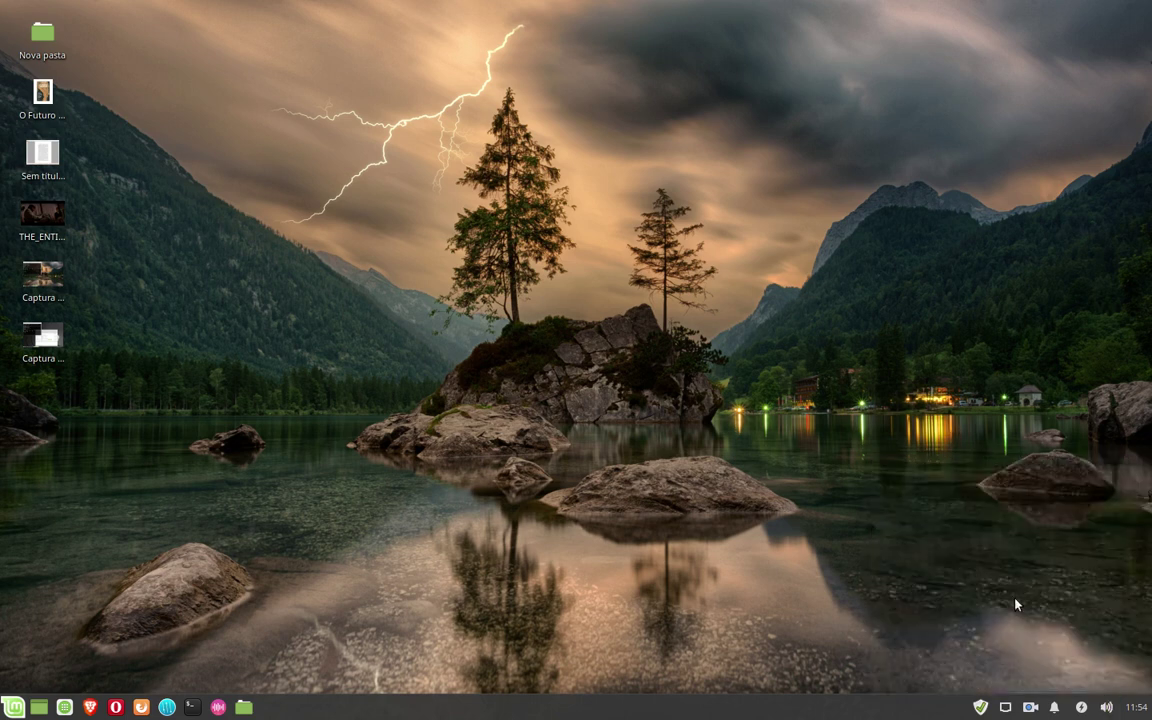
left_click(1105, 709)
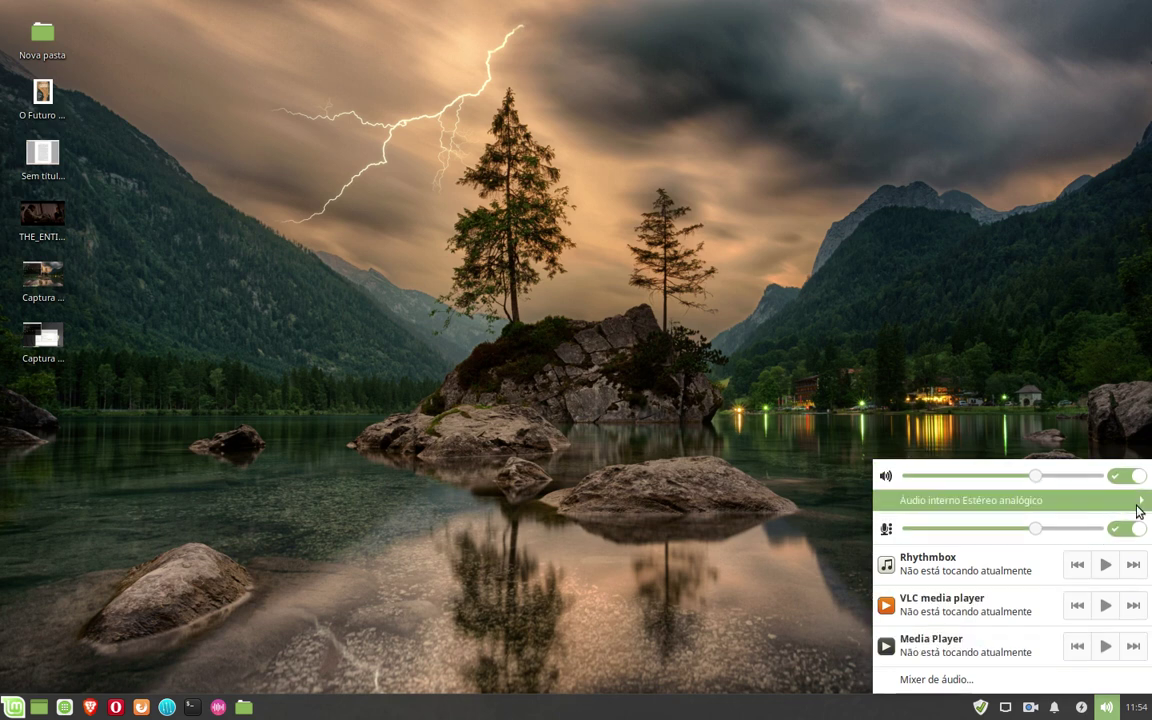
left_click(671, 436)
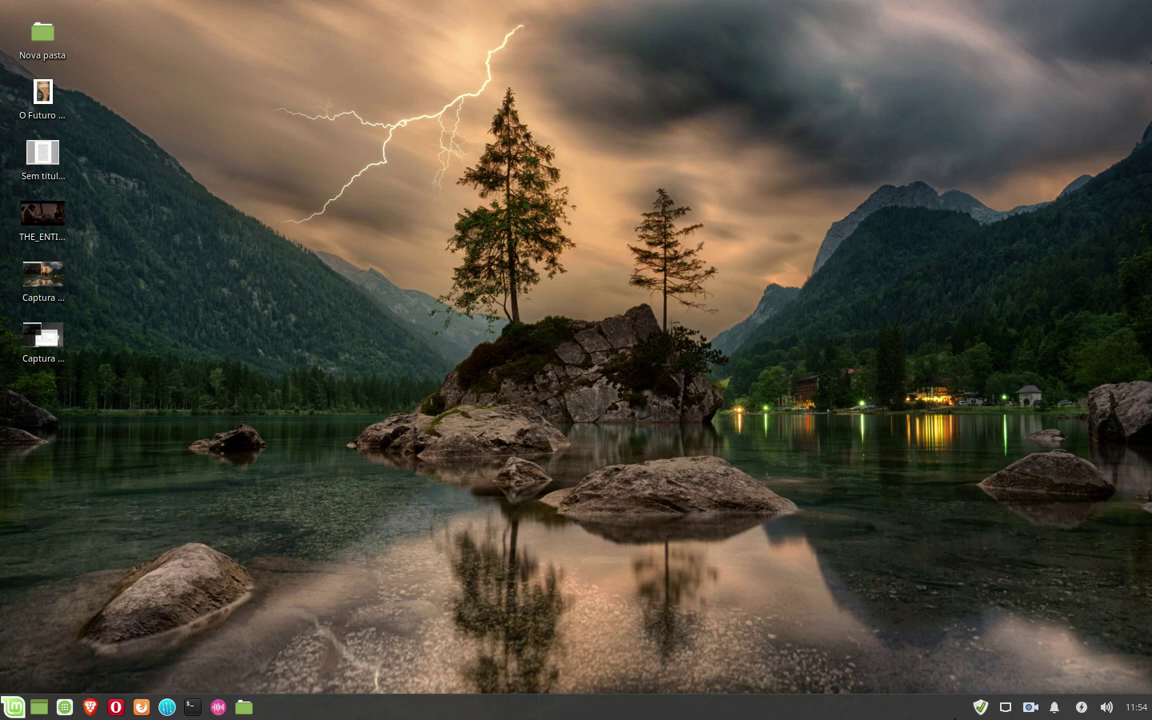
Step: Check the display indicator and view the quick options of the update manager's system tray indicator
left_click(1006, 708)
left_click(1006, 709)
right_click(982, 708)
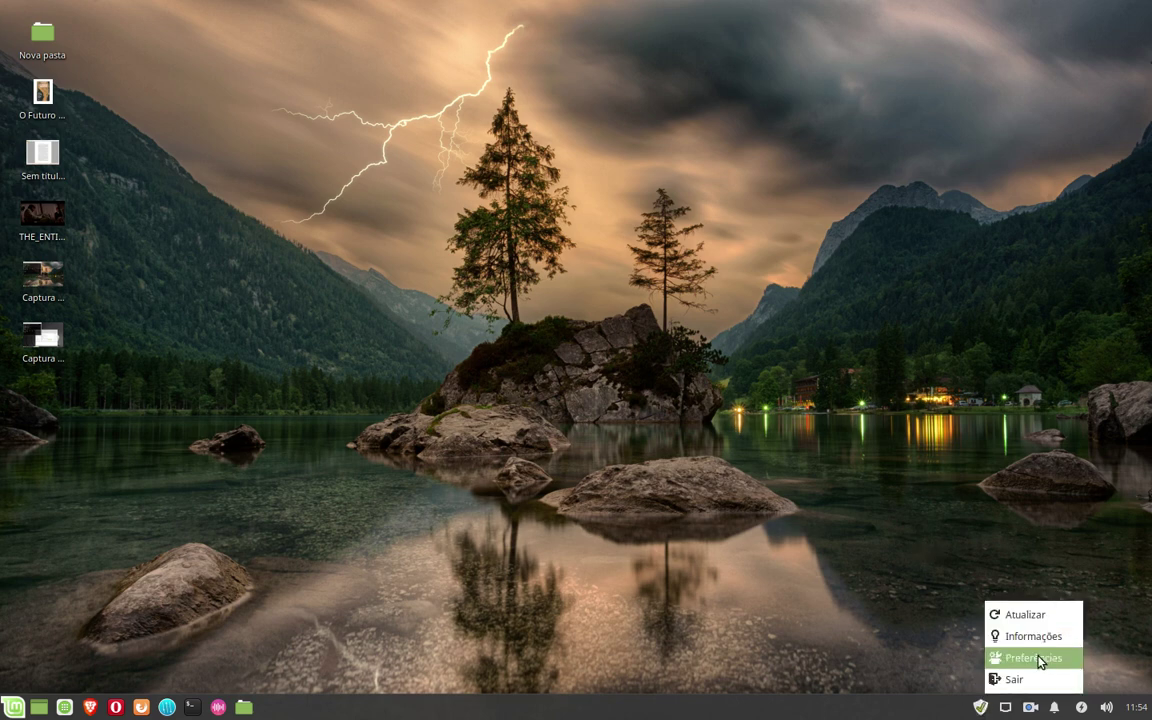
left_click(962, 488)
Step: Open the Update Manager, review its Options, Blacklist and Automation preferences, and close the preferences
left_click(972, 712)
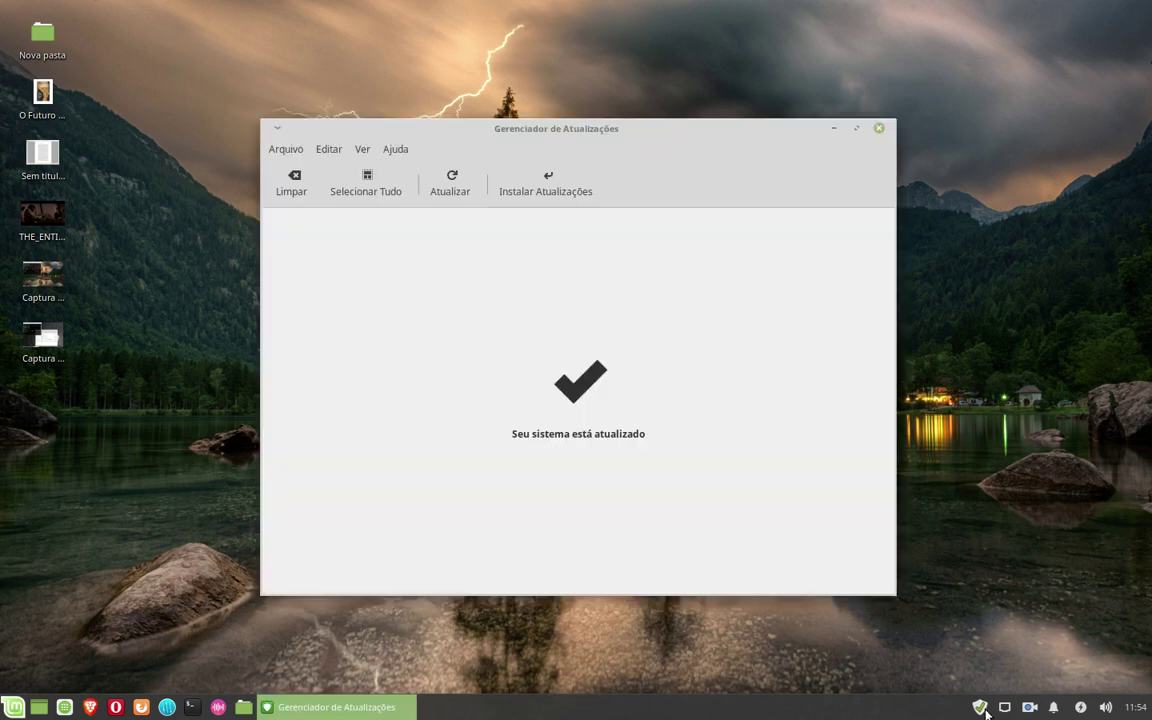
left_click(287, 149)
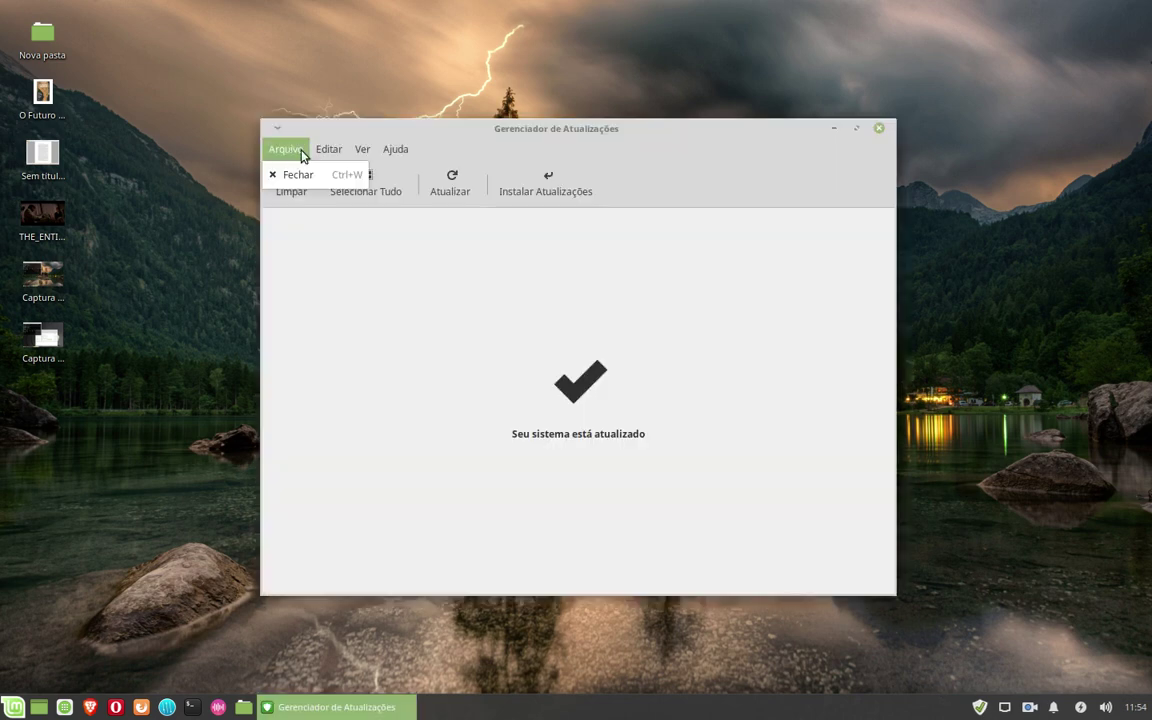
left_click(364, 149)
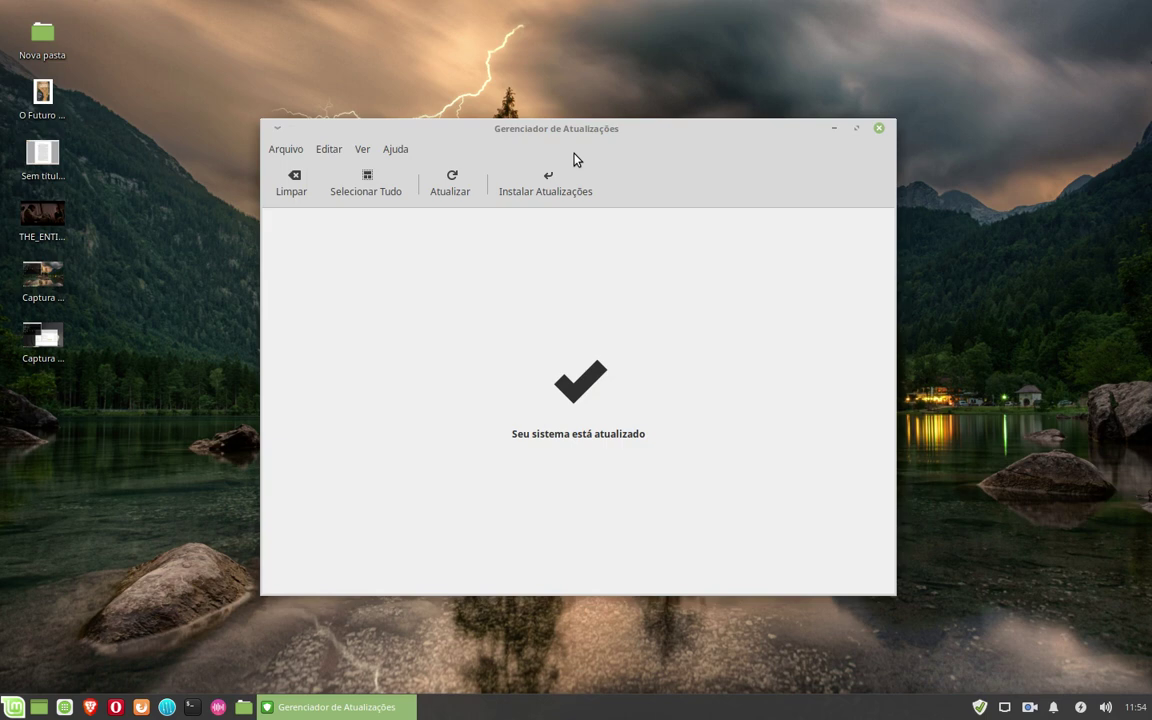
left_click(326, 155)
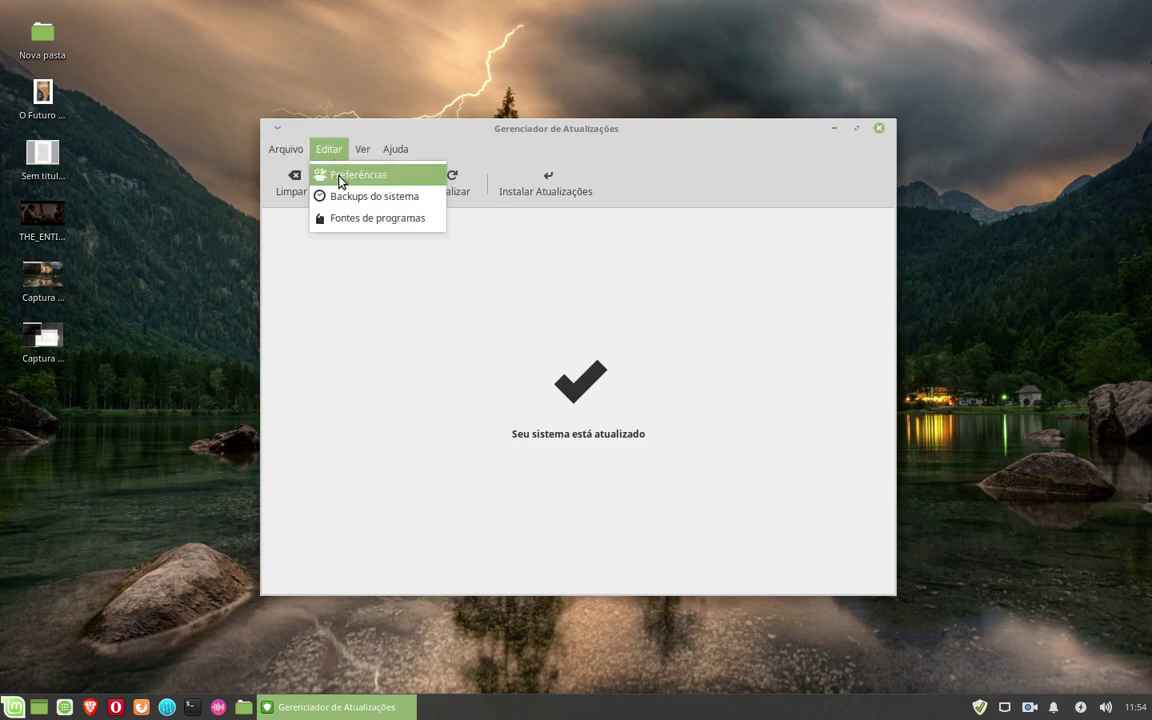
left_click(340, 178)
left_click(640, 168)
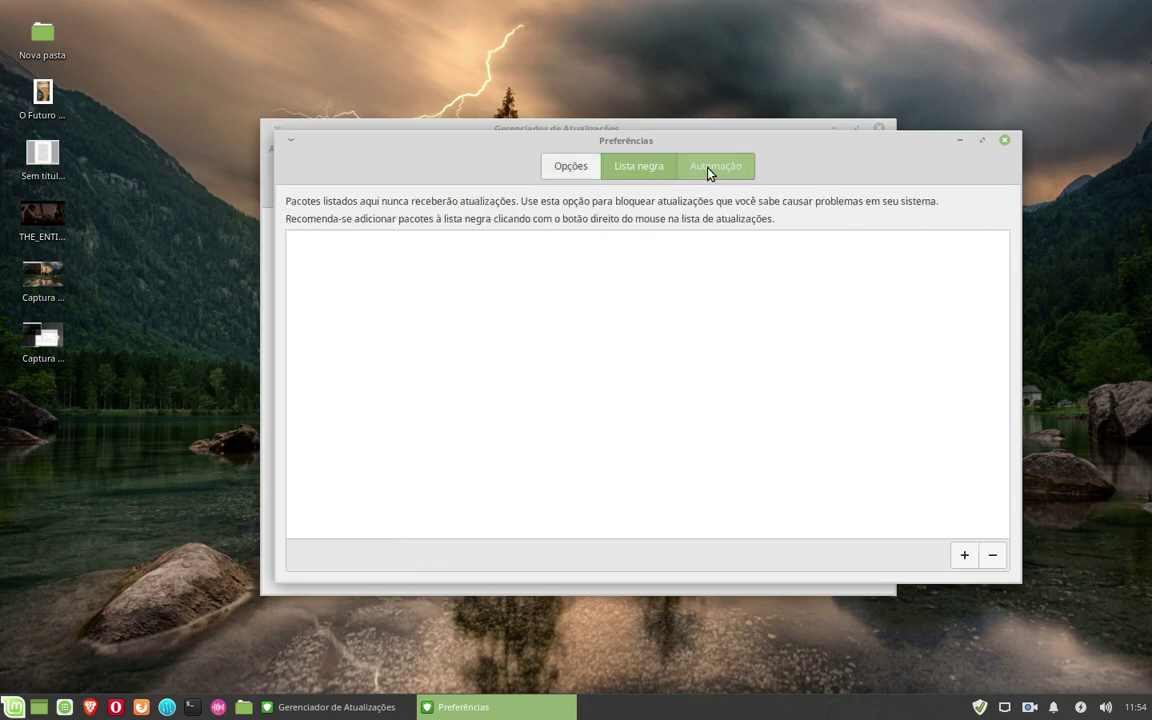
left_click(710, 168)
left_click(571, 168)
left_click(1006, 139)
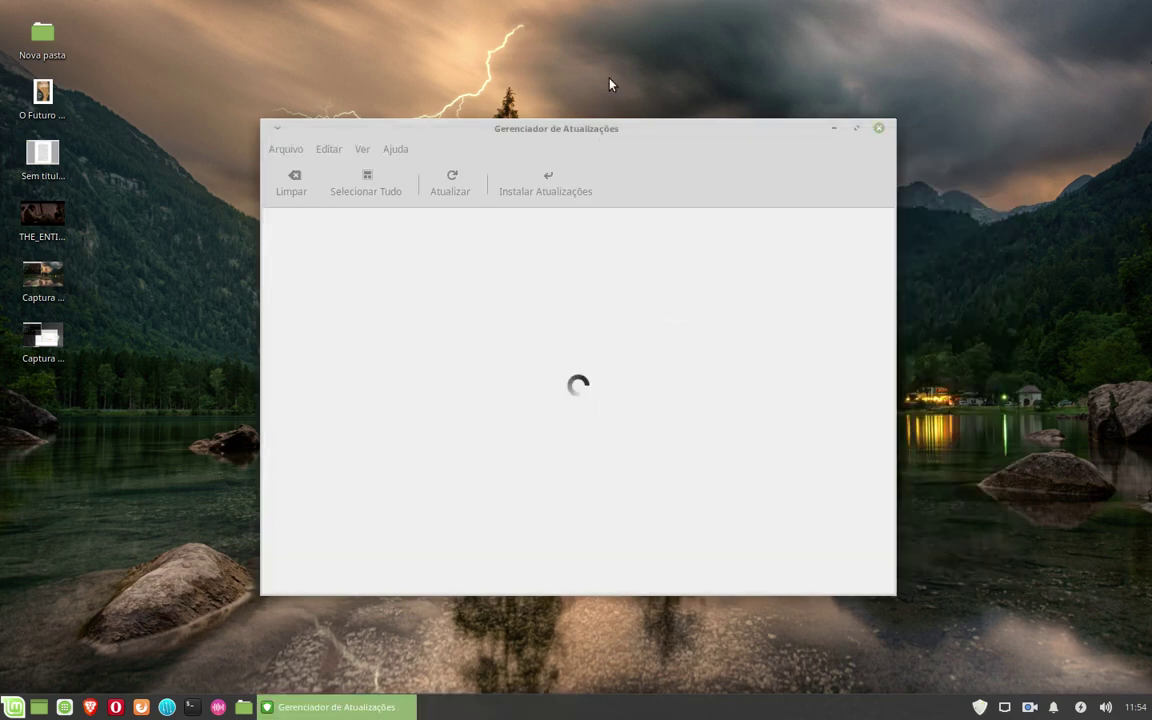
Step: Open the software sources from the Update Manager and authenticate by entering the account password
left_click(328, 156)
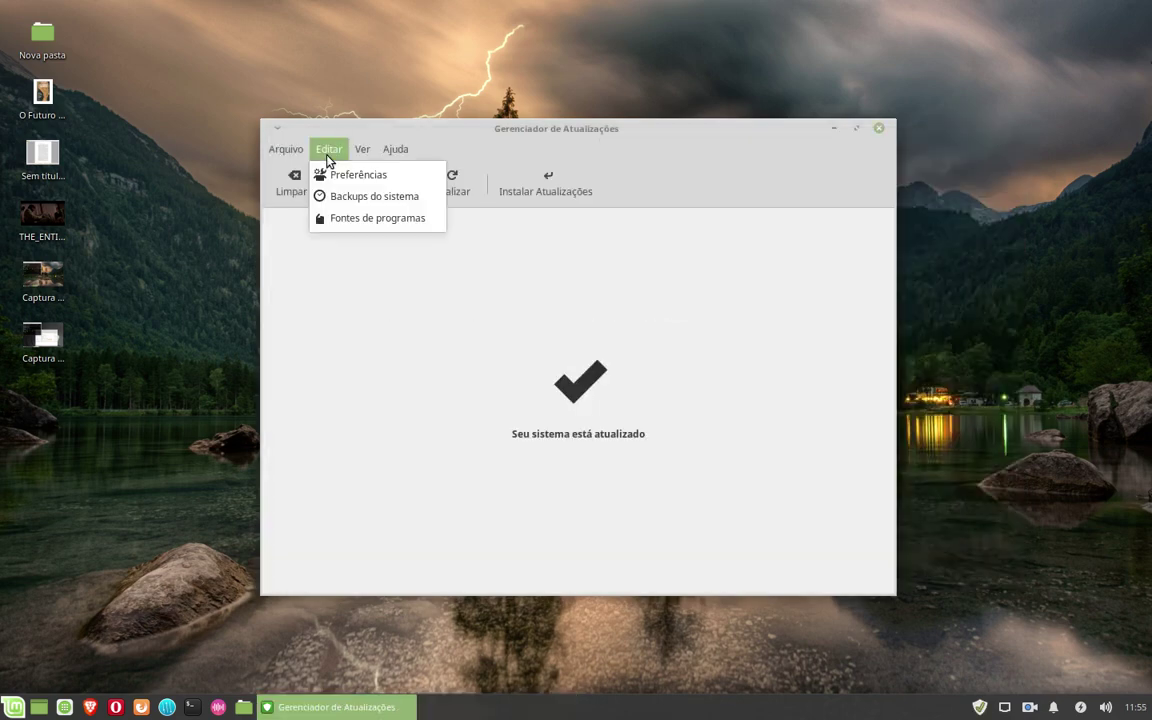
mouse_move(357, 155)
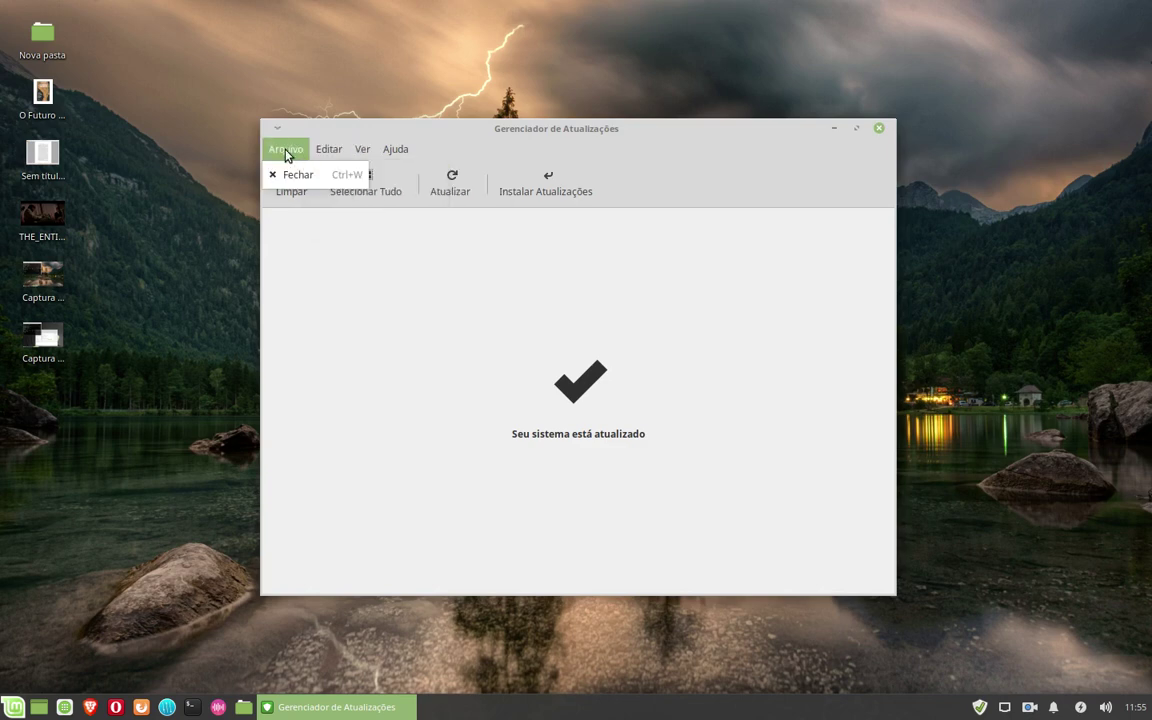
left_click(337, 219)
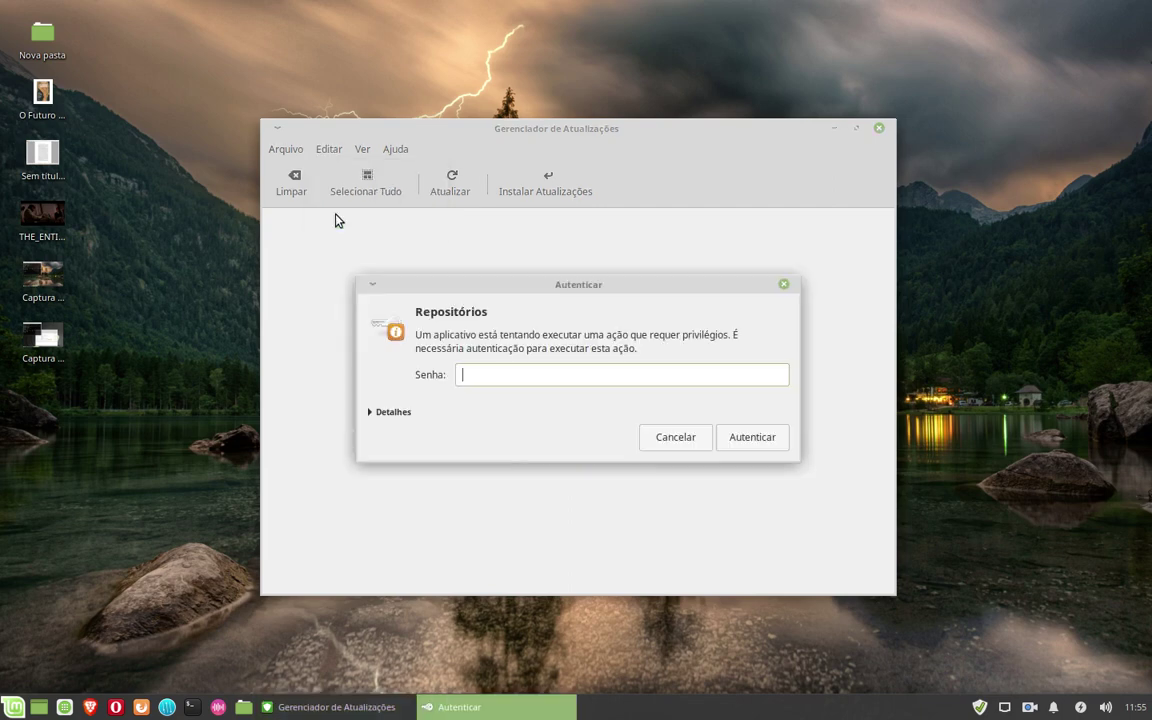
type("*")
key("Return")
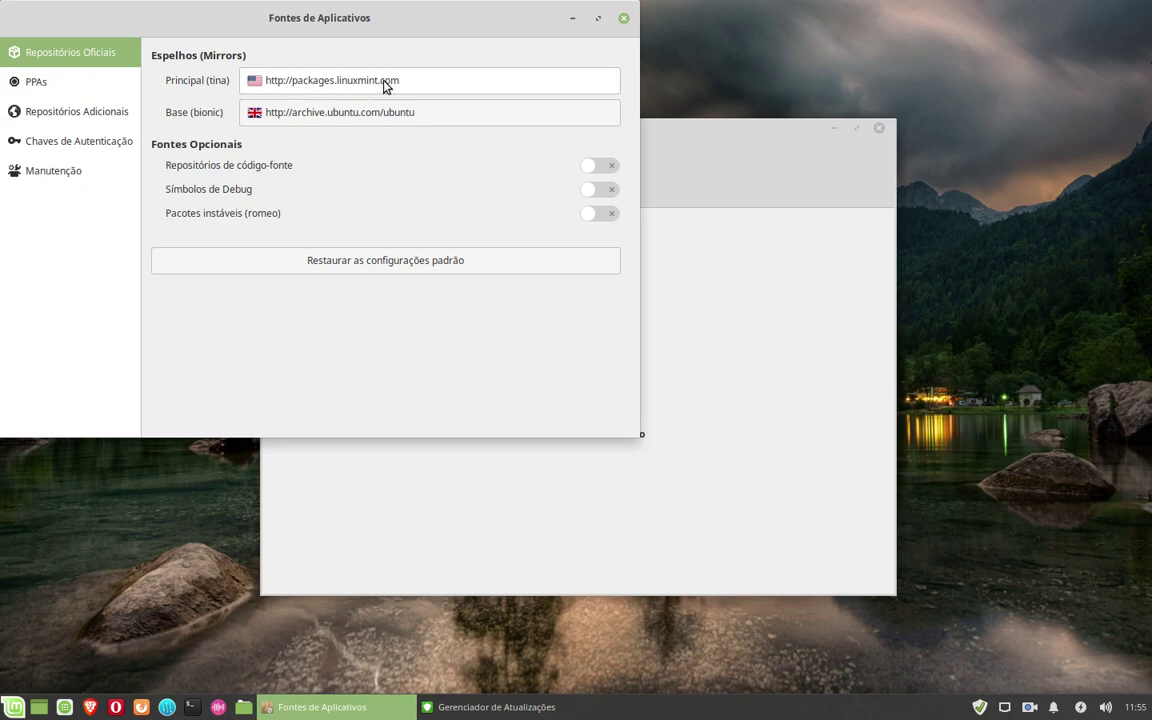
Step: Review the PPAs and the additional repositories in the software sources, and close them
left_click(52, 83)
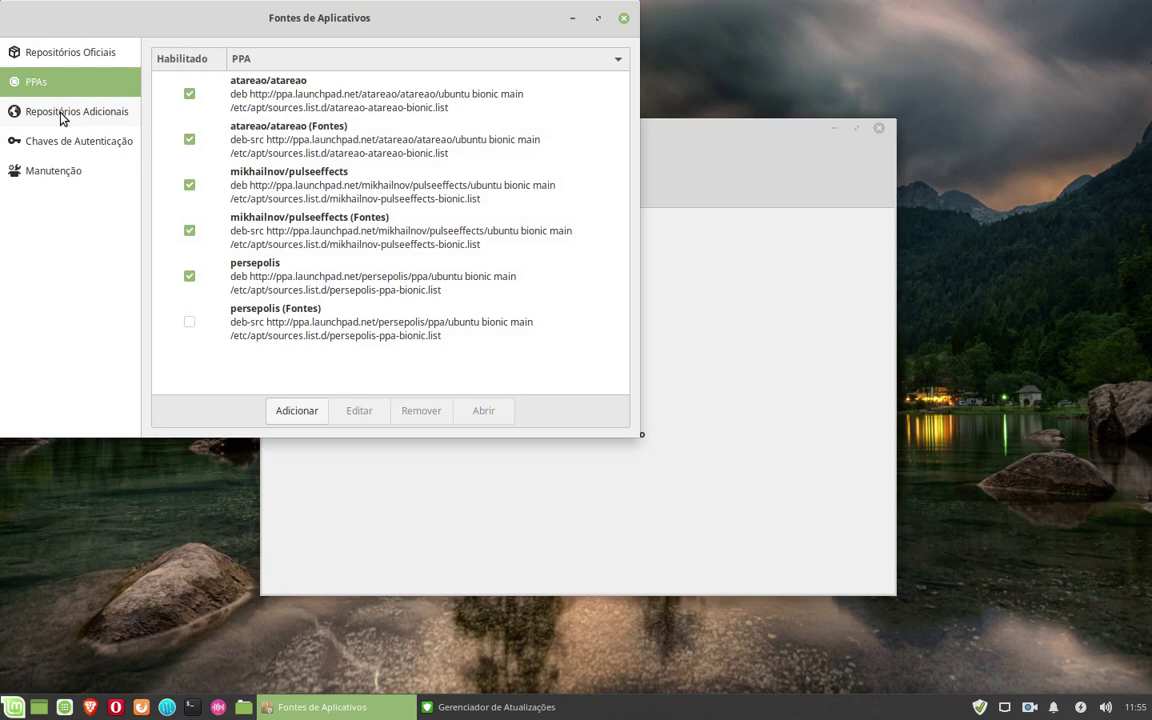
left_click(62, 114)
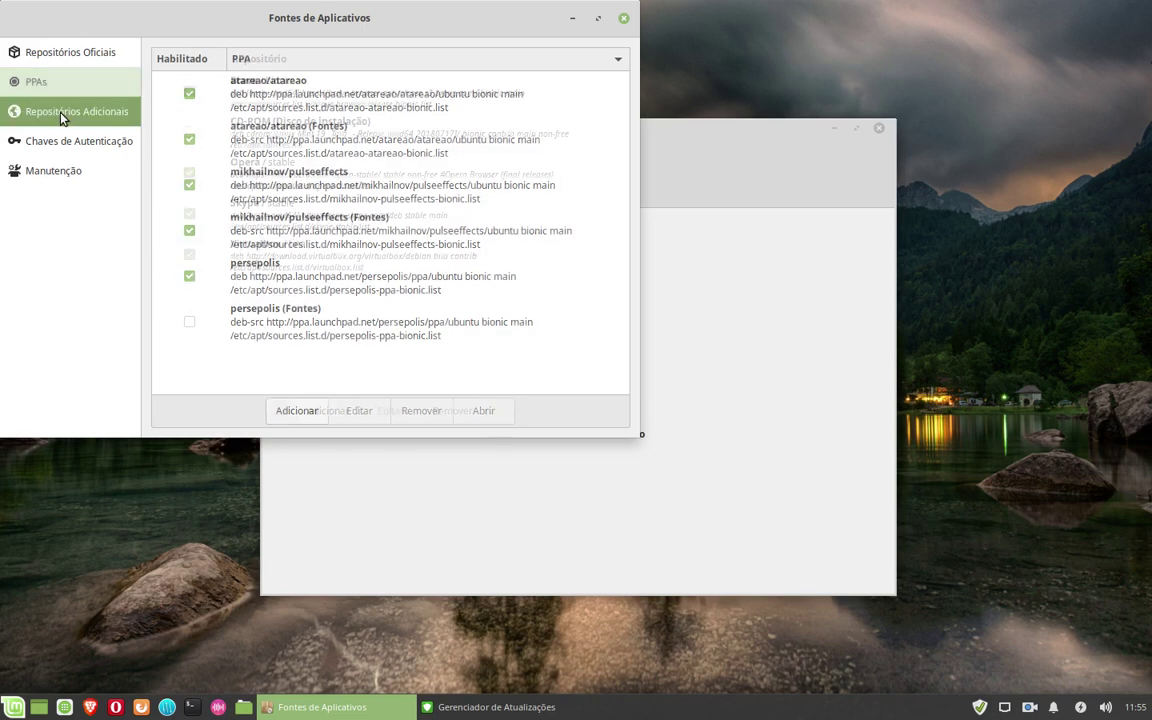
left_click(624, 19)
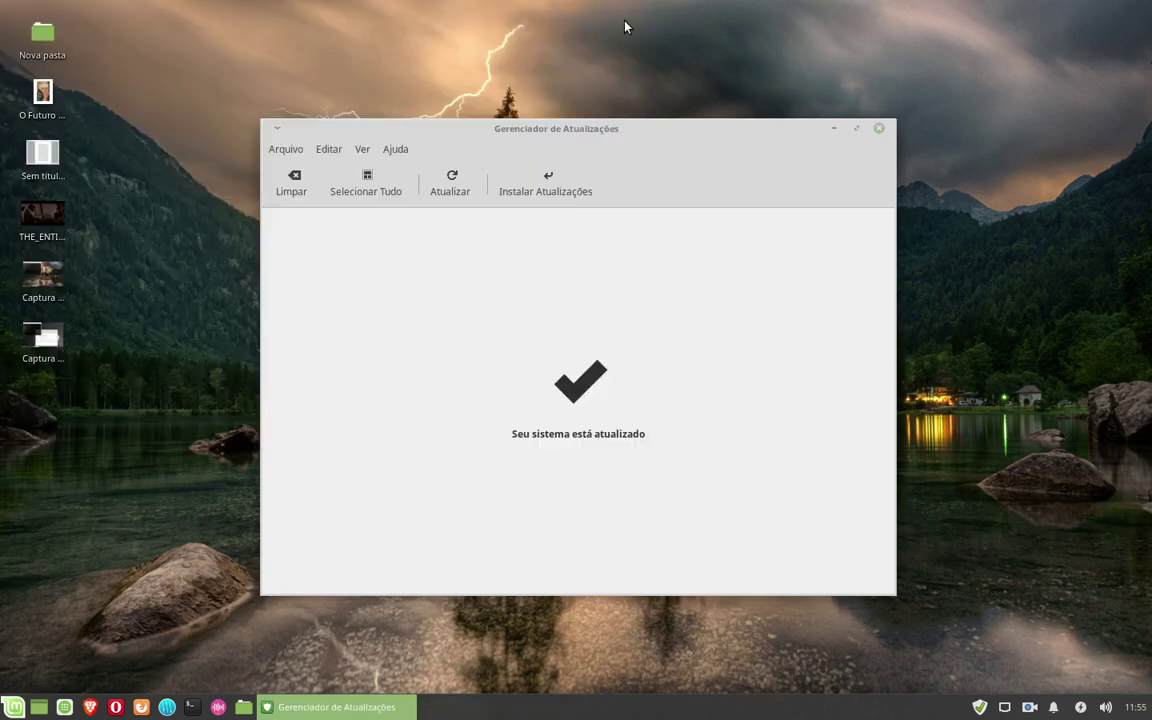
Step: Look through the Update Manager's view and help commands, and display its welcome screen
left_click(290, 152)
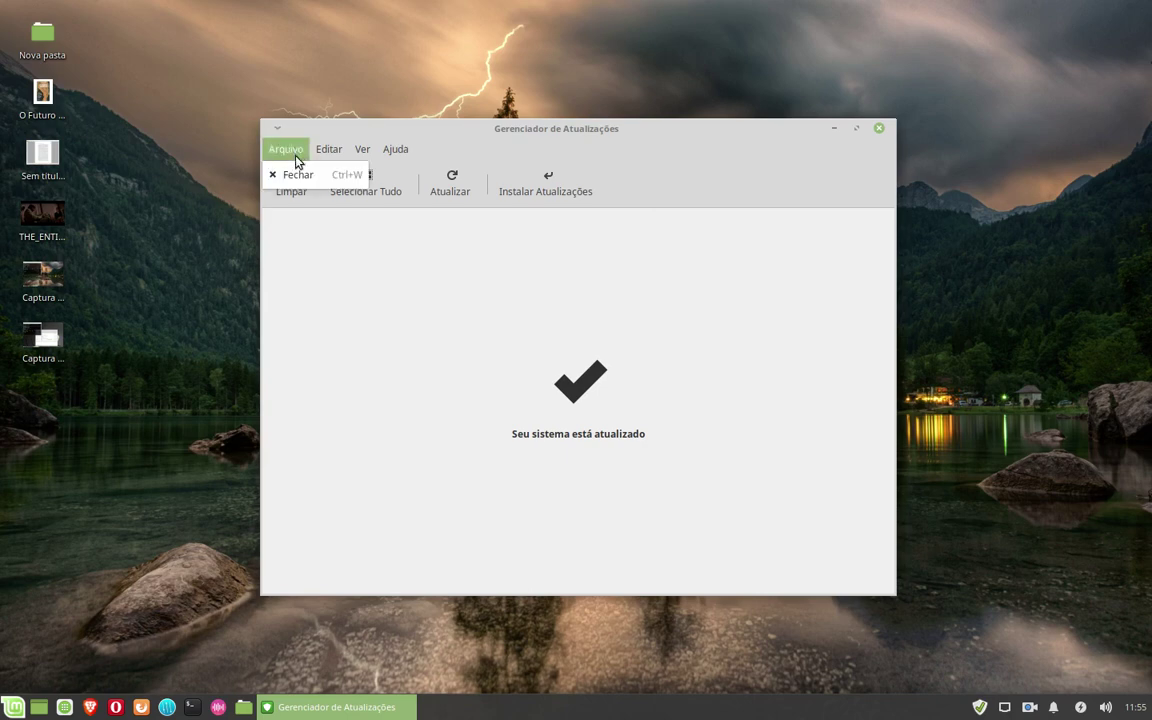
mouse_move(337, 153)
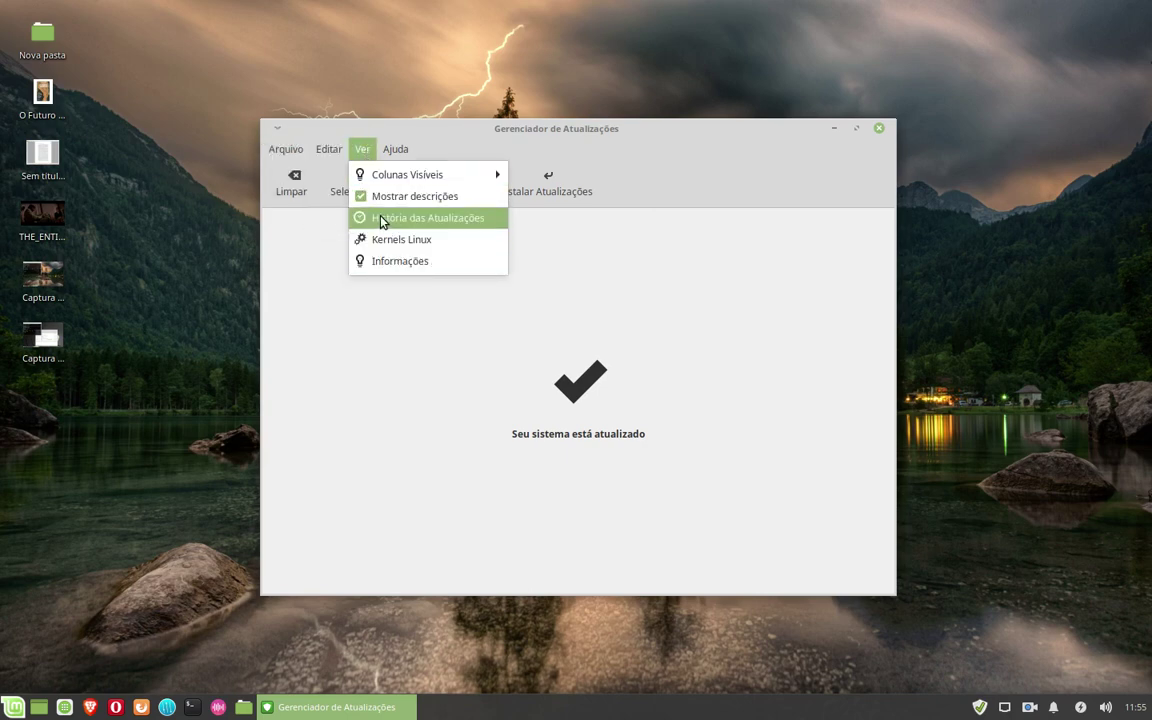
mouse_move(398, 156)
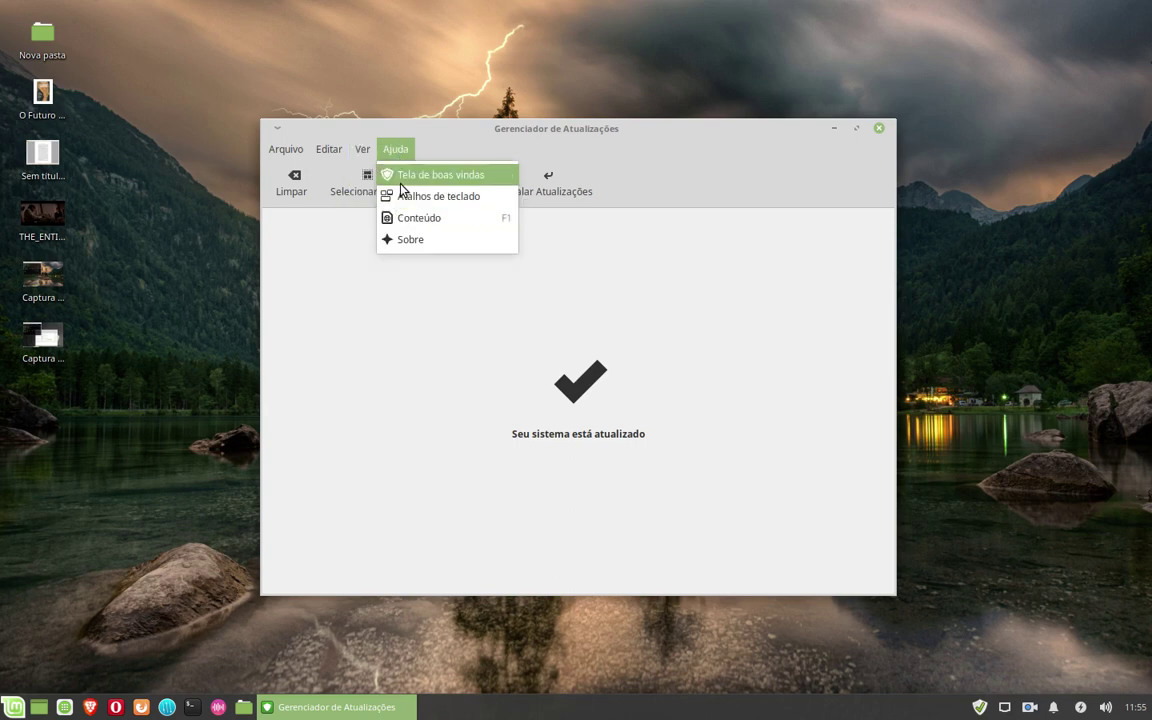
left_click(400, 180)
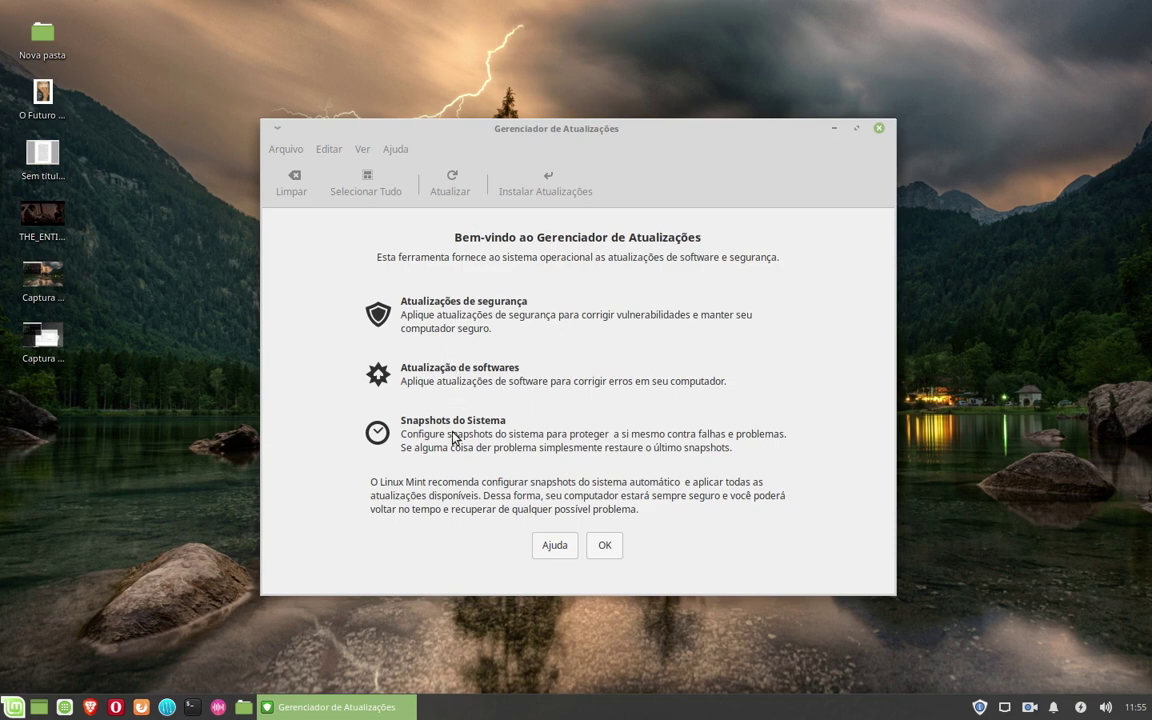
Step: Dismiss the Update Manager's welcome screen, view its preferences once more and close them
left_click(605, 545)
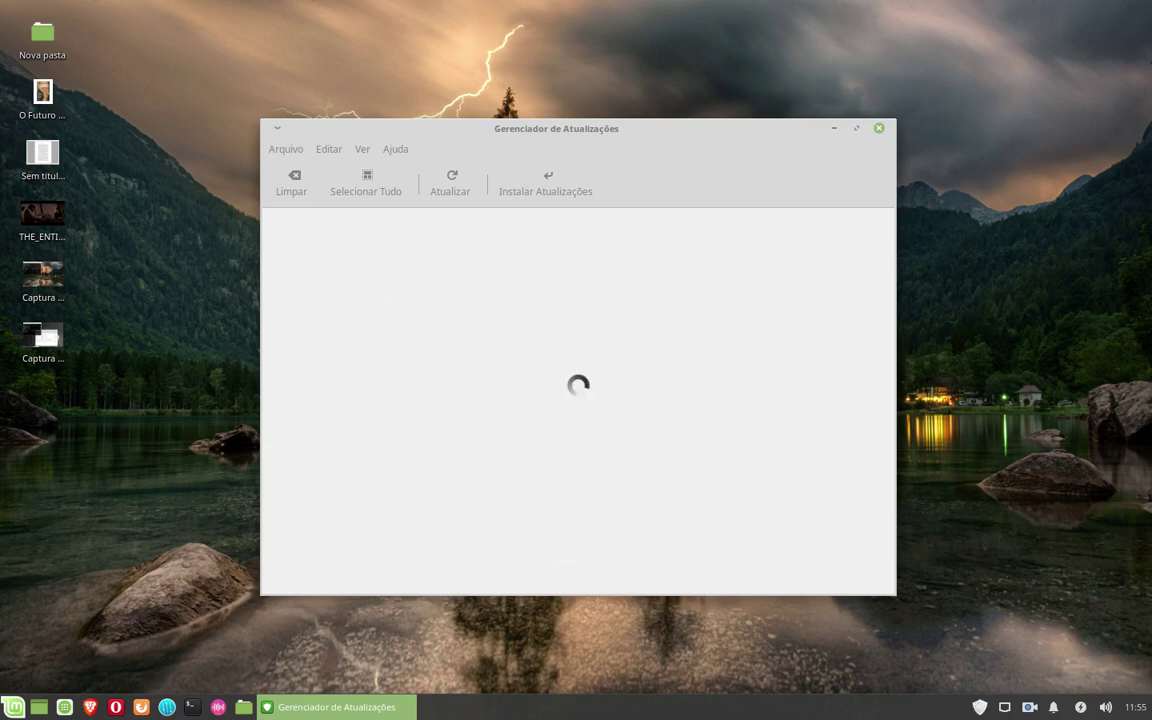
left_click(398, 150)
mouse_move(338, 149)
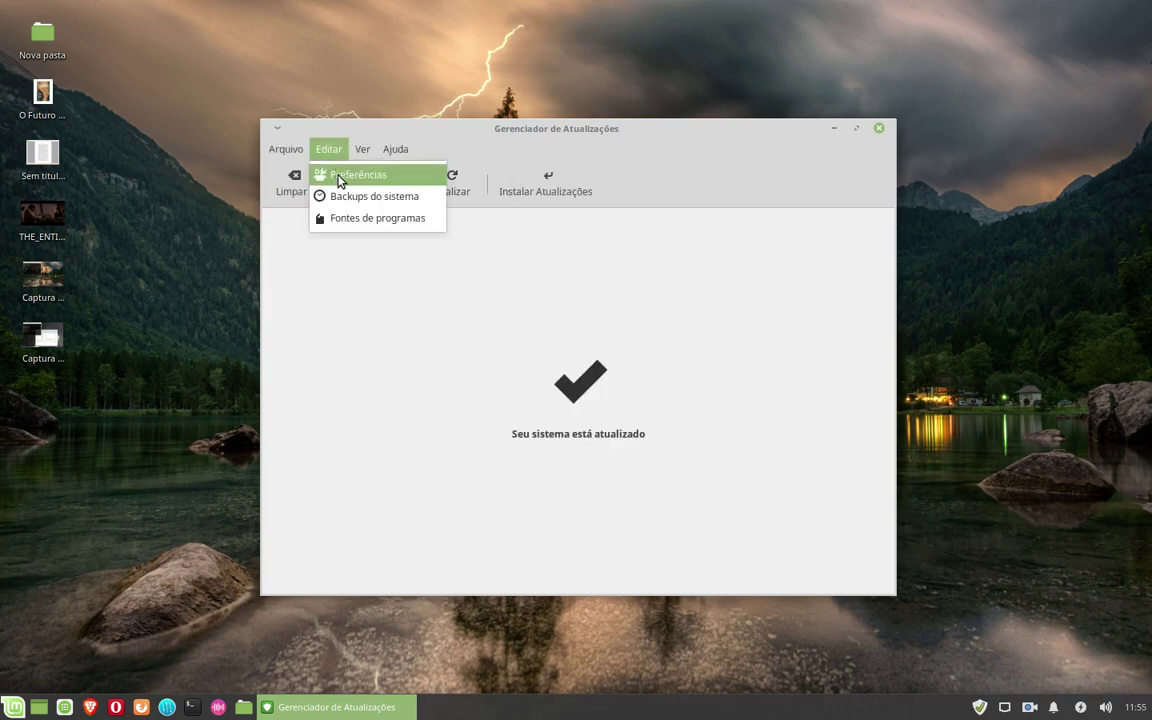
left_click(338, 176)
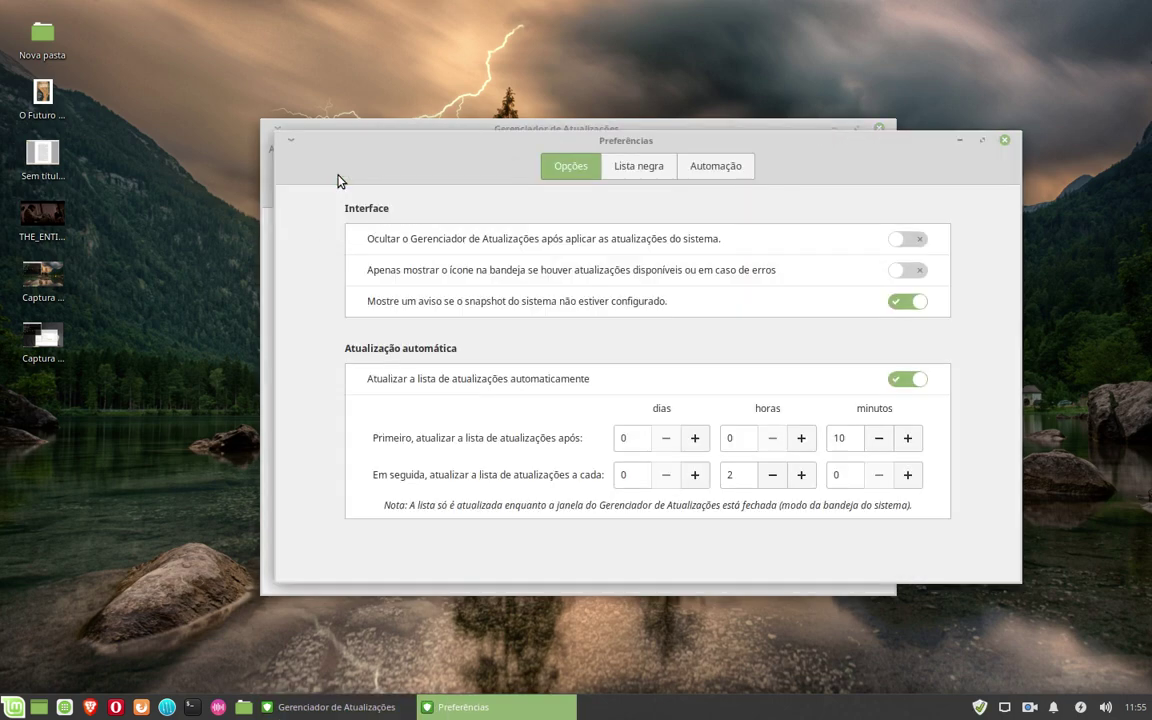
left_click(1006, 140)
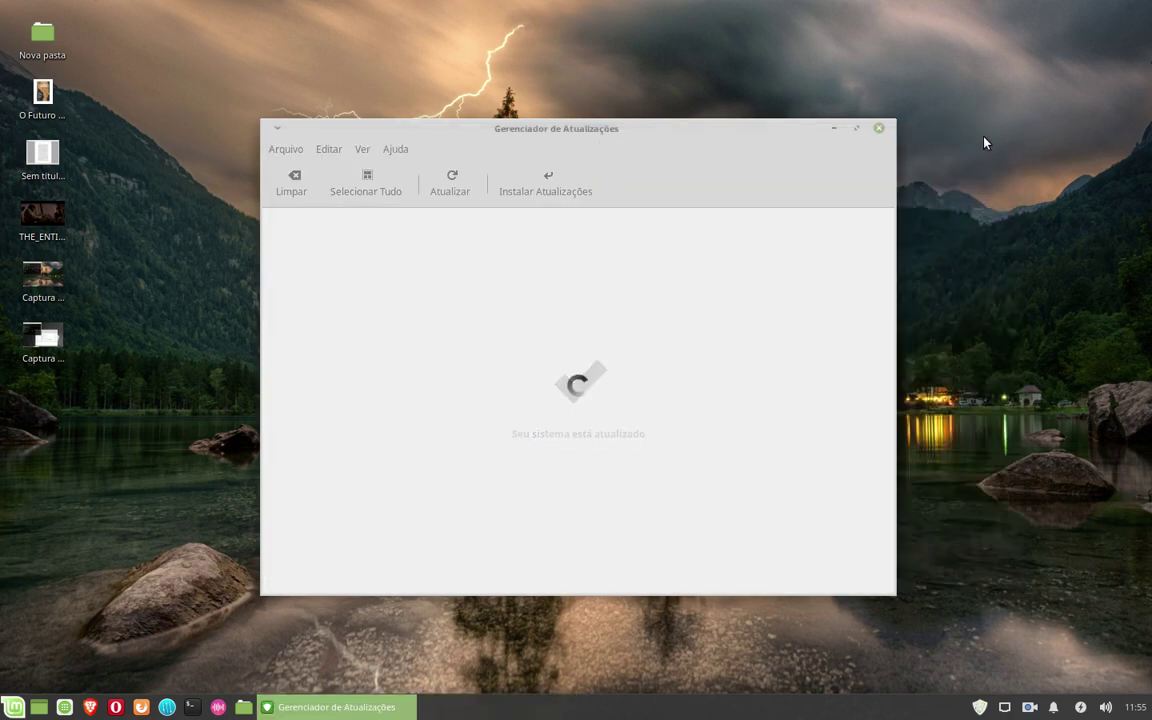
Step: Open the system backups tool Timeshift from the Update Manager and authenticate by entering the account password
left_click(335, 155)
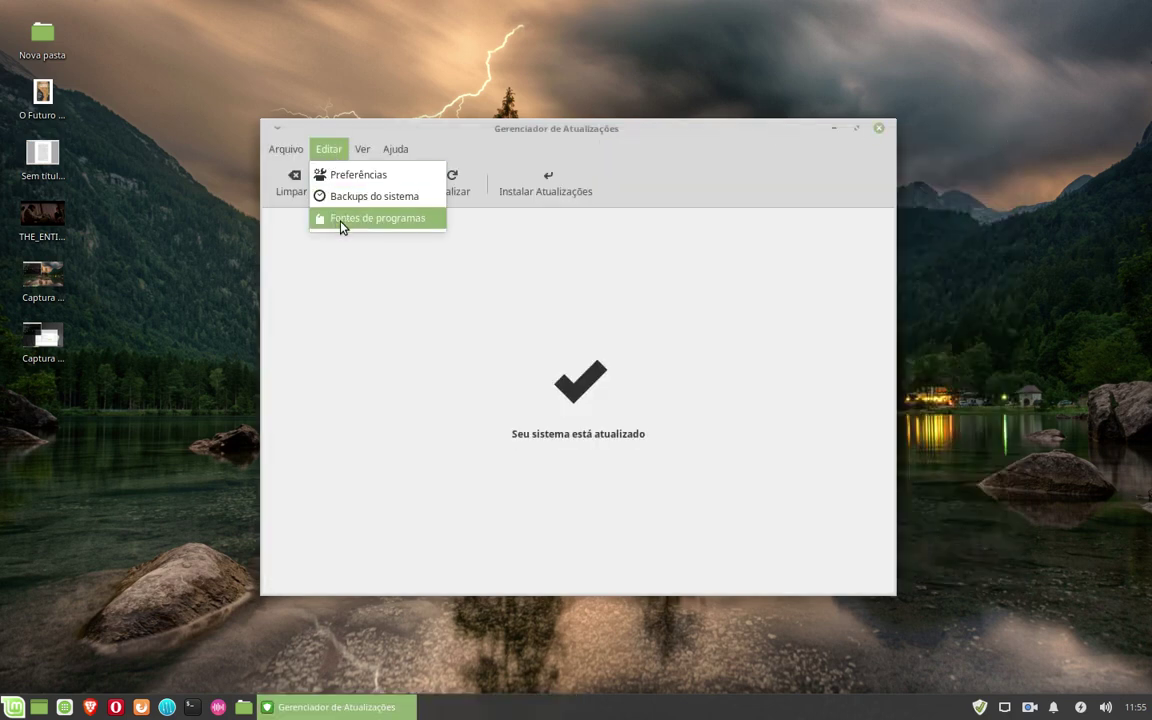
left_click(338, 204)
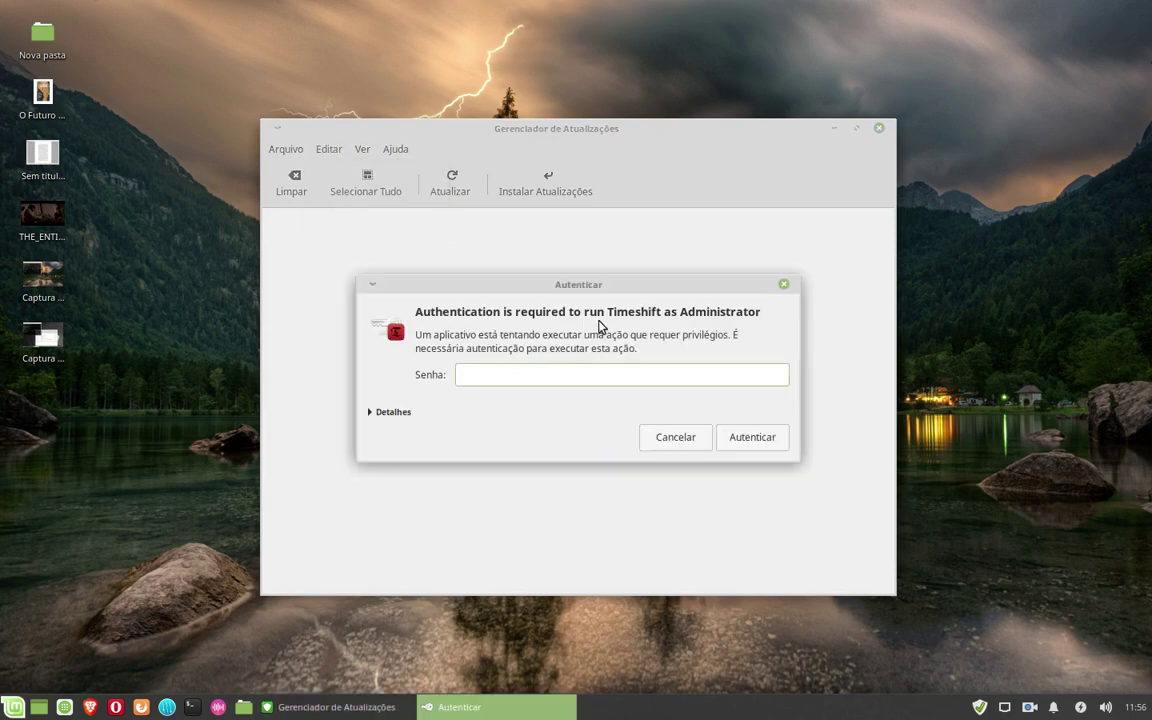
type("****")
key("Return")
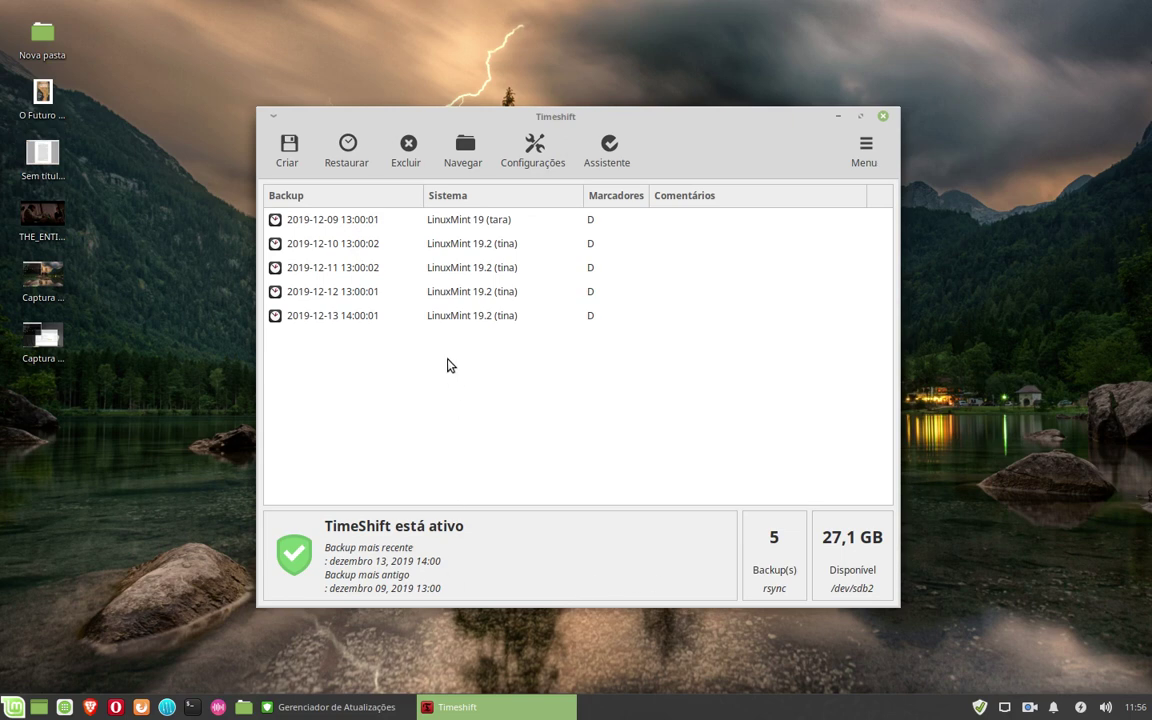
Step: Review Timeshift's backup type, location, schedule, users and filters settings, and close Timeshift
left_click(355, 320)
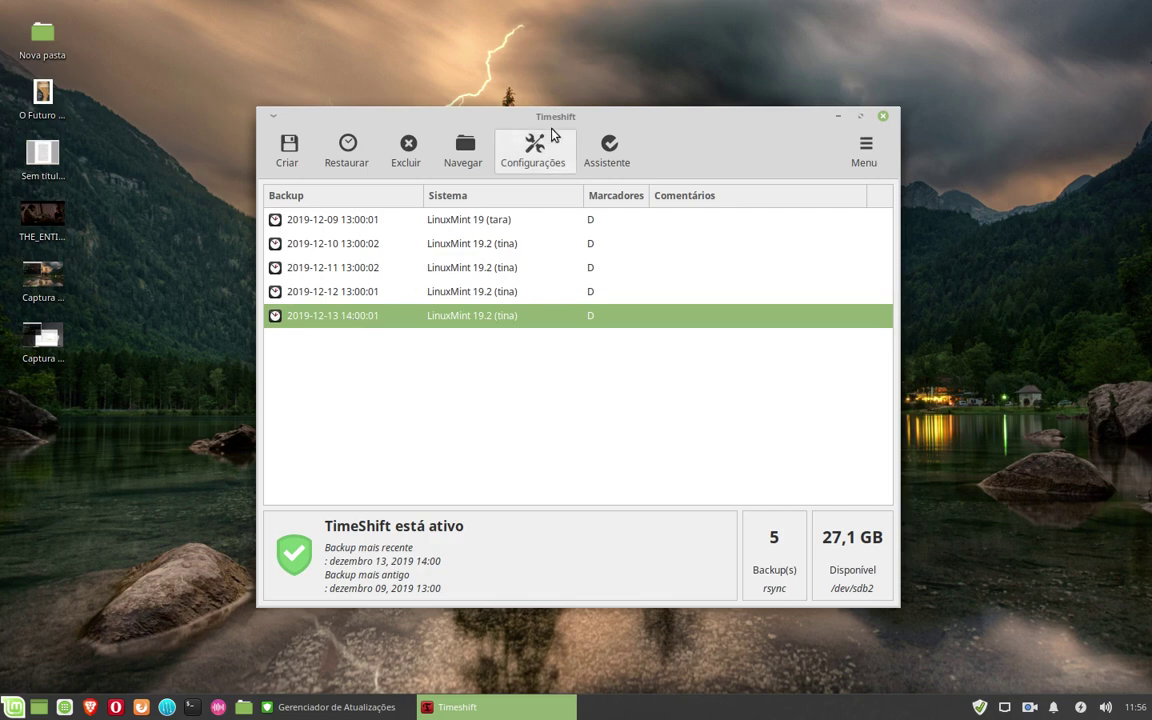
left_click(534, 150)
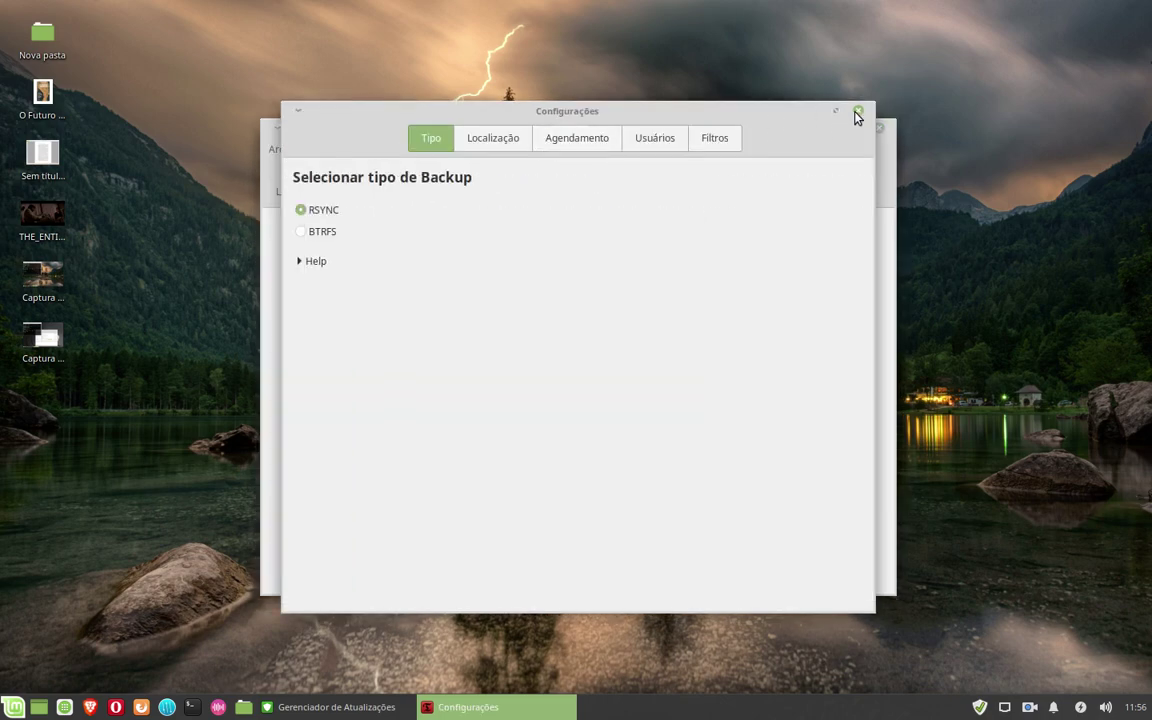
left_click(495, 140)
left_click(577, 138)
left_click(668, 139)
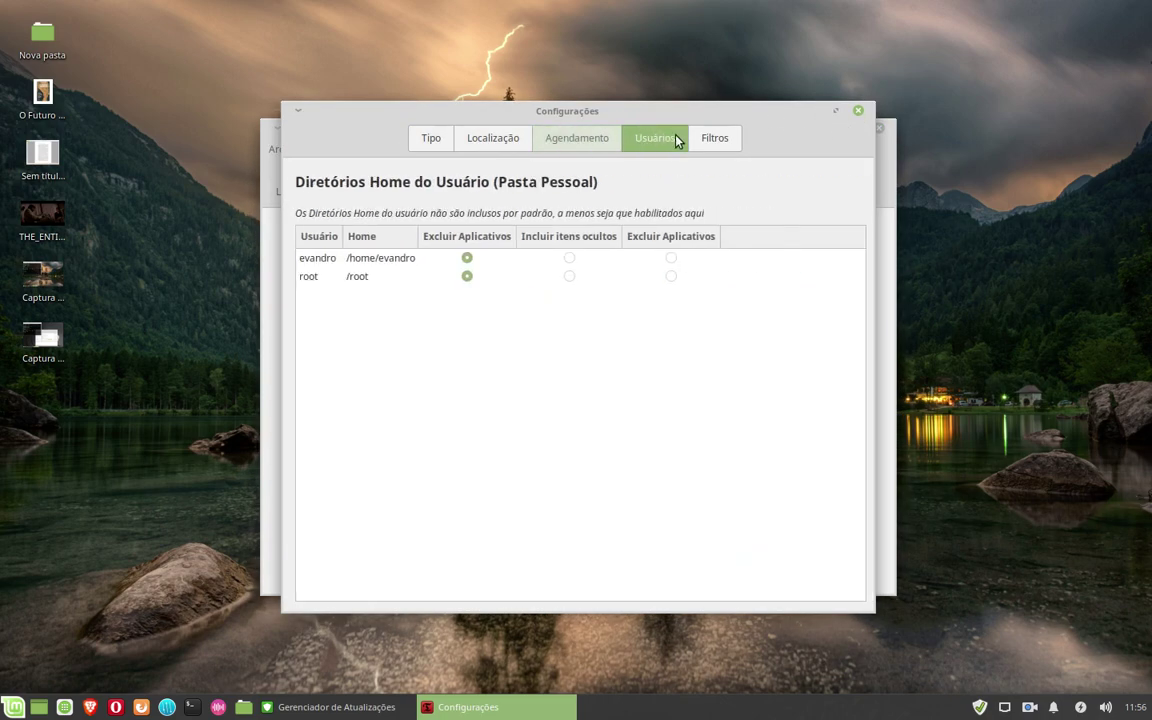
left_click(732, 142)
left_click(859, 111)
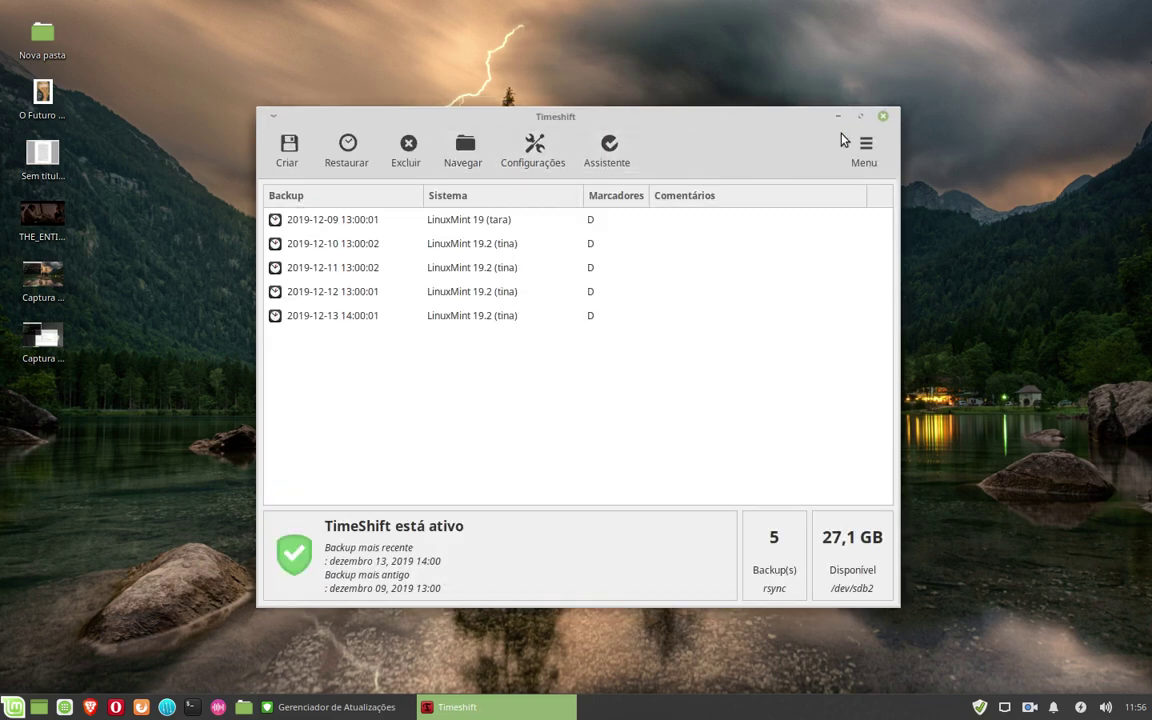
left_click(883, 116)
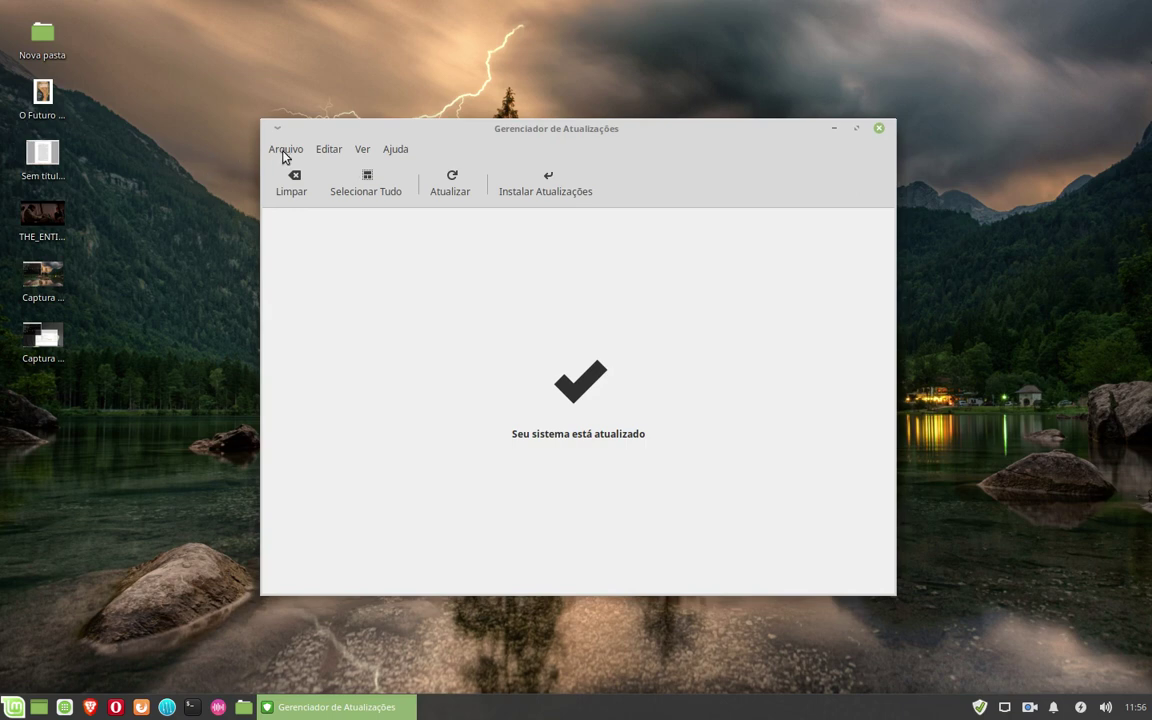
Step: Open the Update Manager's update history, look through the list of updated packages and close it
left_click(328, 150)
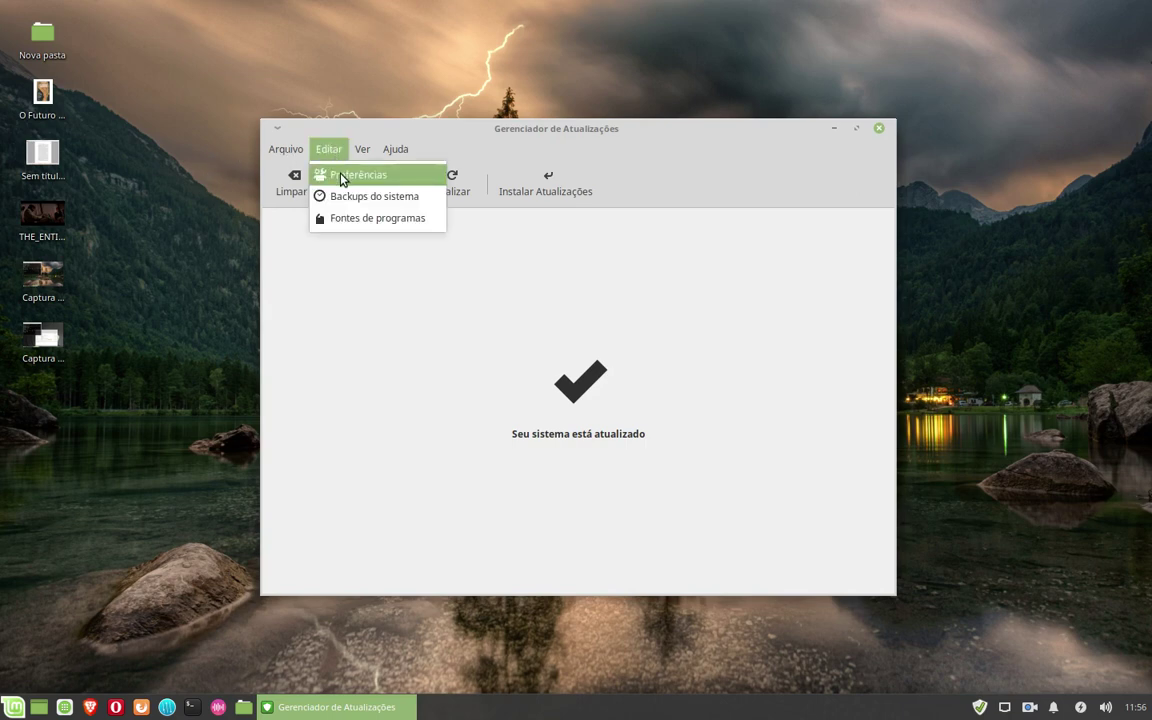
mouse_move(369, 146)
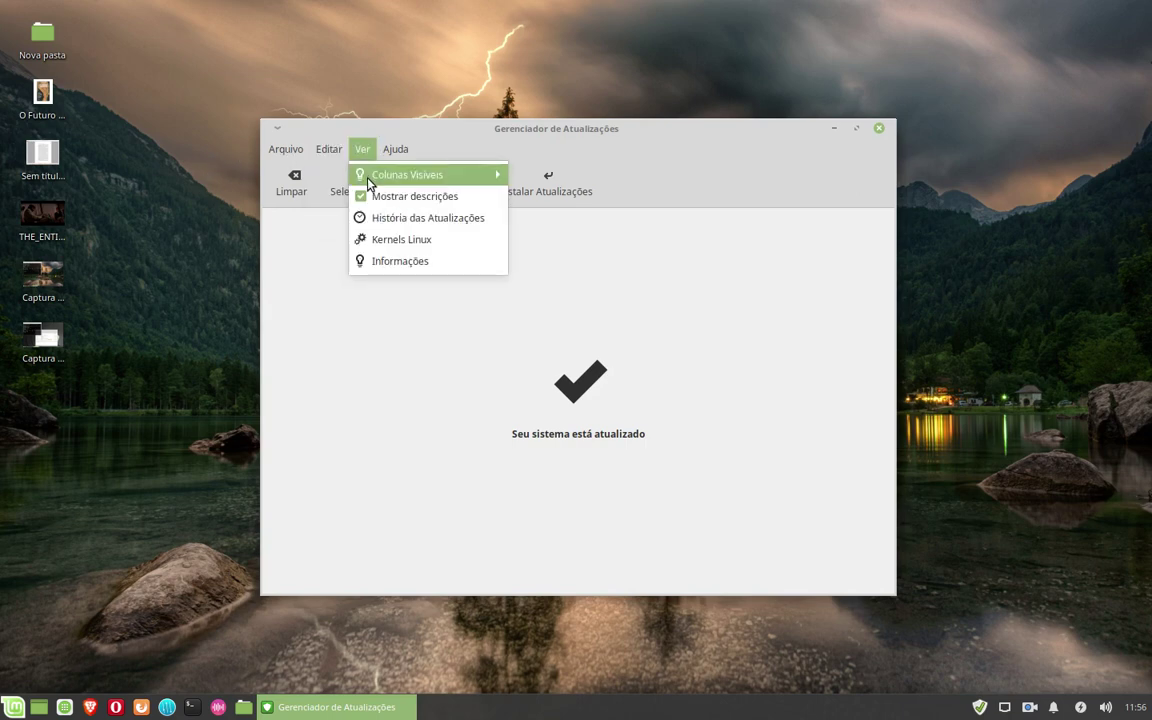
mouse_move(370, 180)
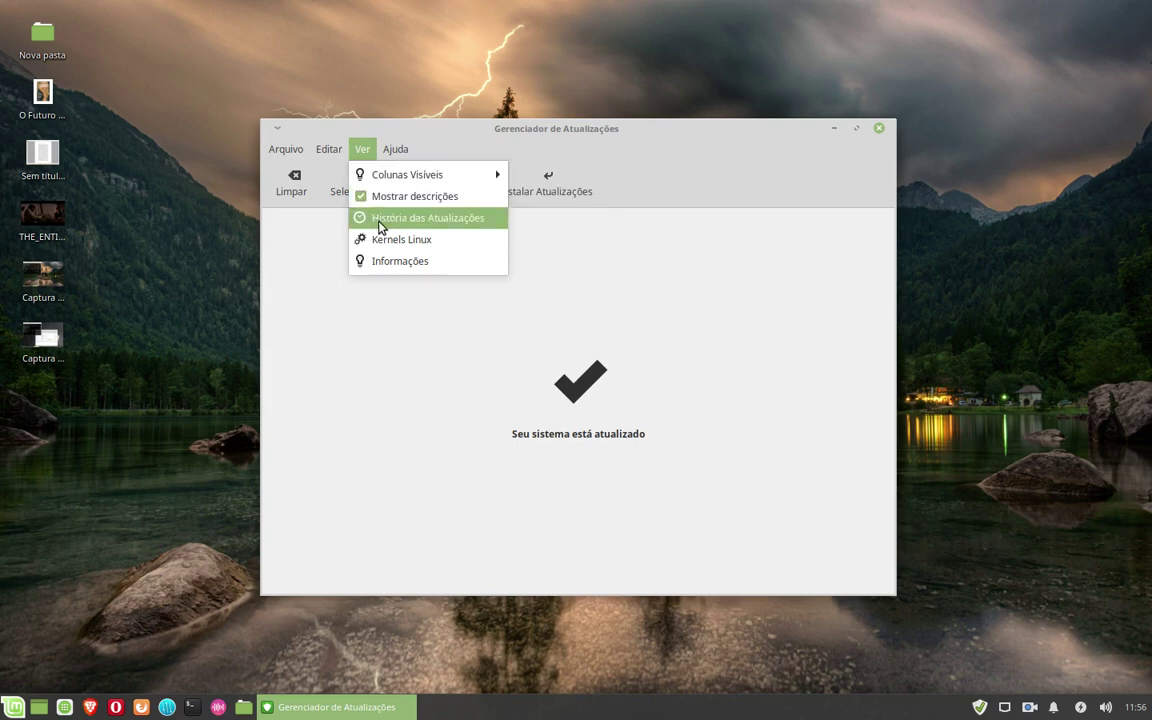
left_click(380, 218)
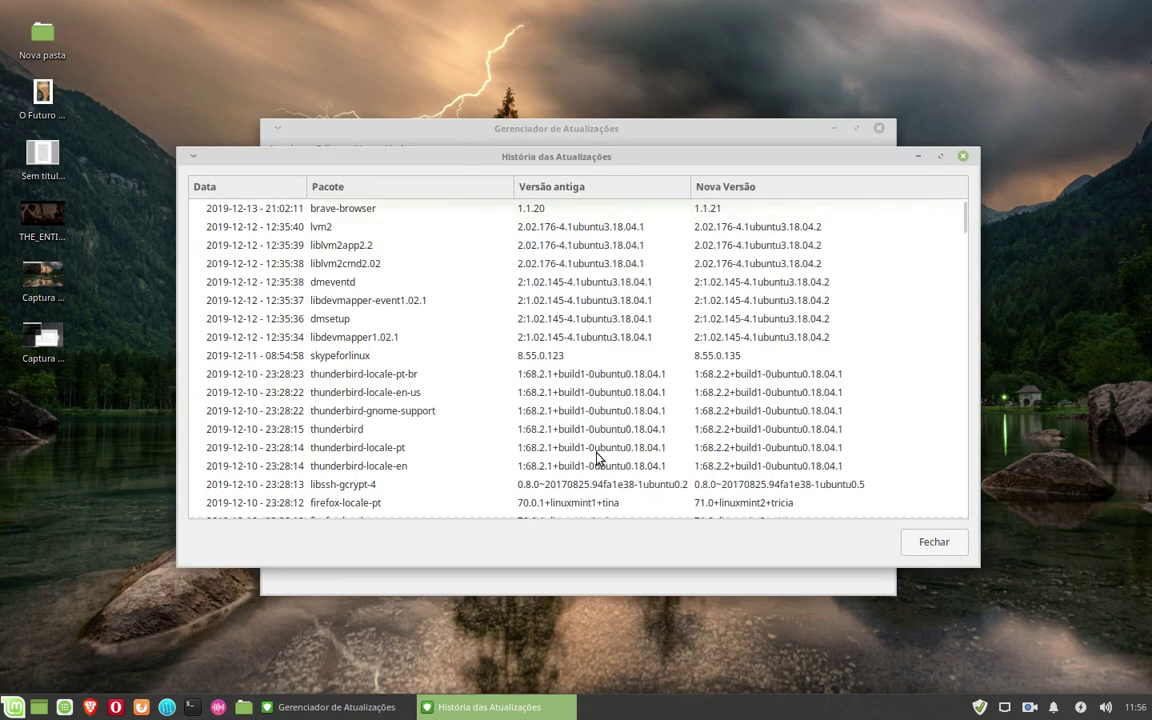
scroll(921, 360, "down", 5)
left_click_drag(967, 231, 949, 543)
left_click(934, 542)
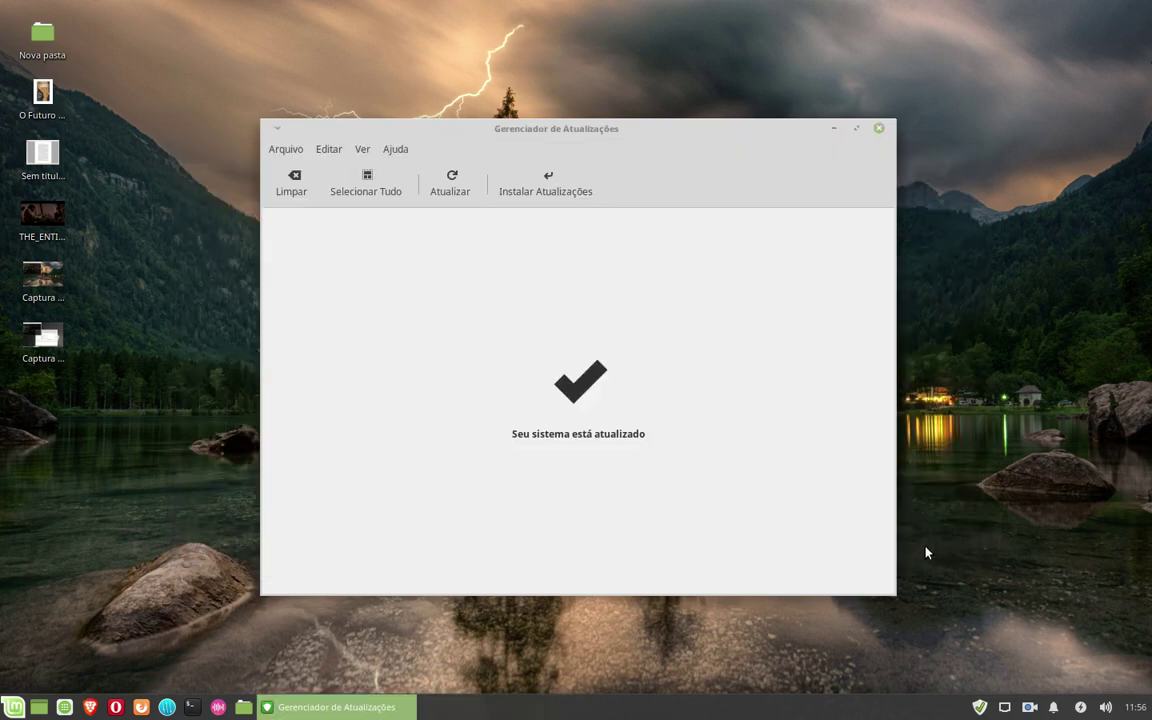
Step: View the Update Manager's information log and close it
left_click(362, 149)
left_click(372, 256)
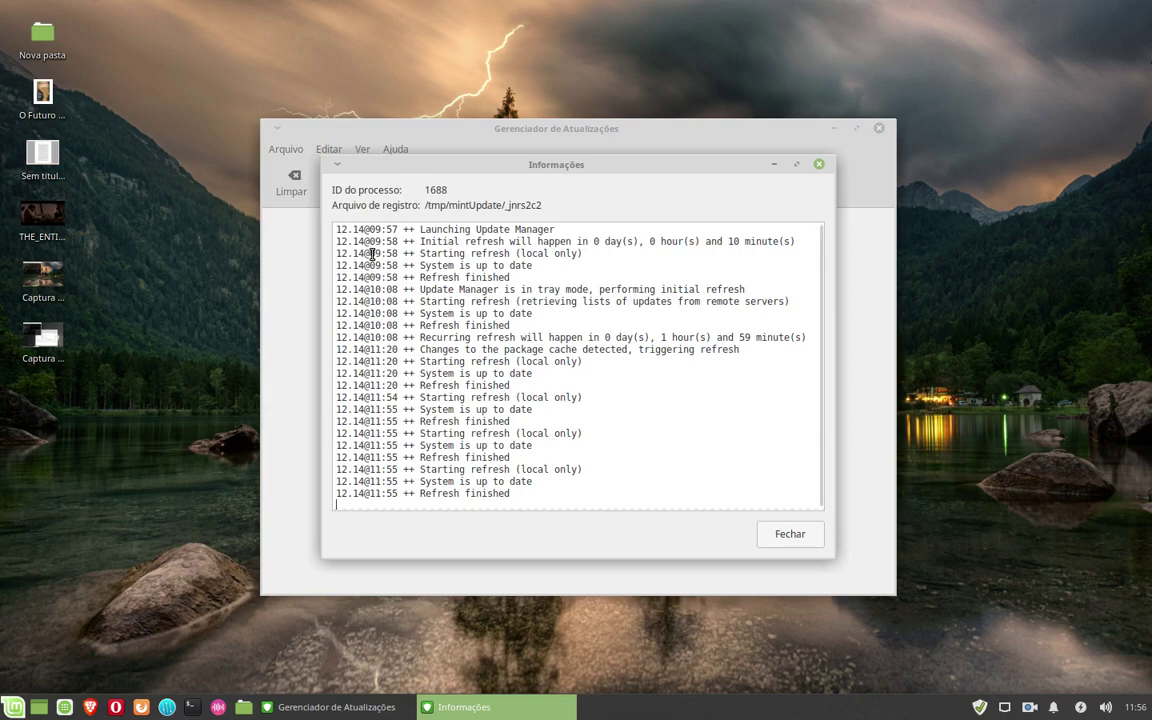
left_click(798, 535)
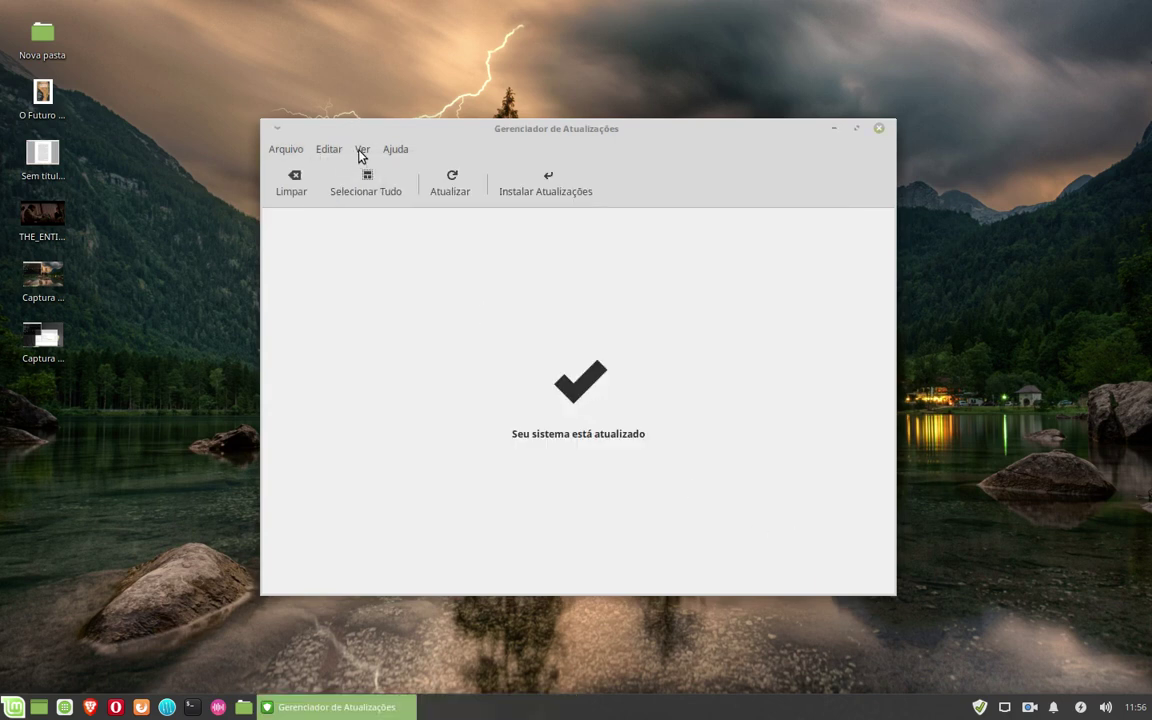
Step: Open the Linux kernels view, continue past the warning, and examine the 4.15 kernel versions
left_click(358, 150)
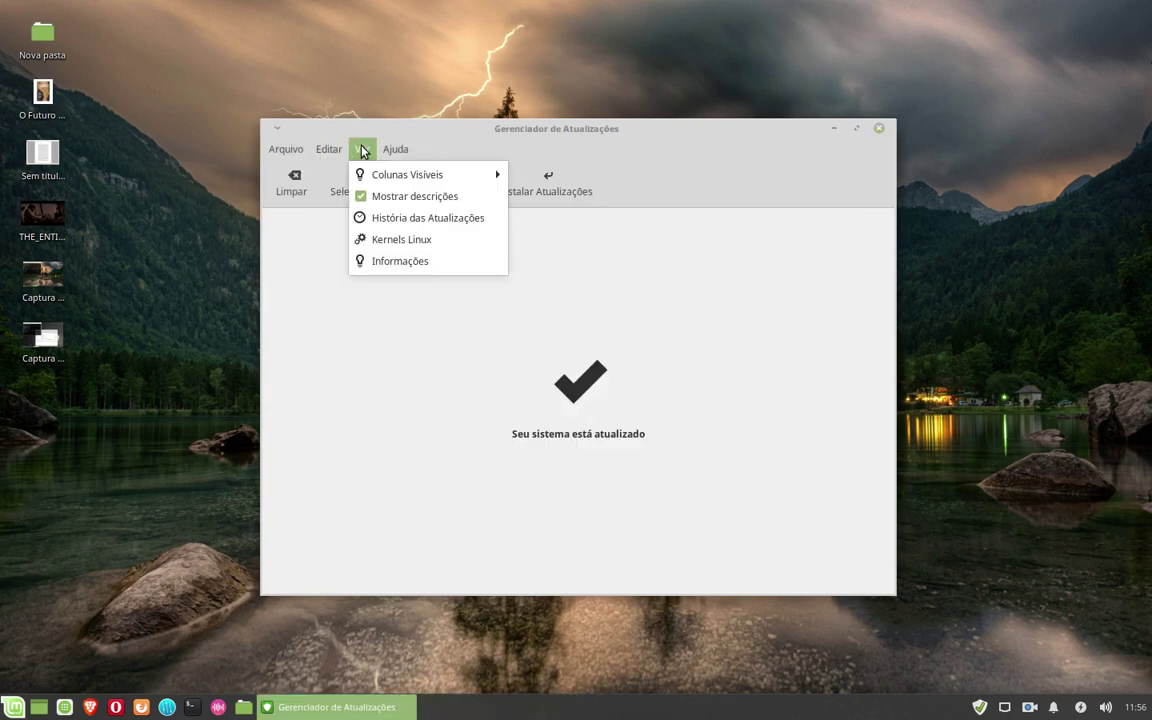
left_click(377, 241)
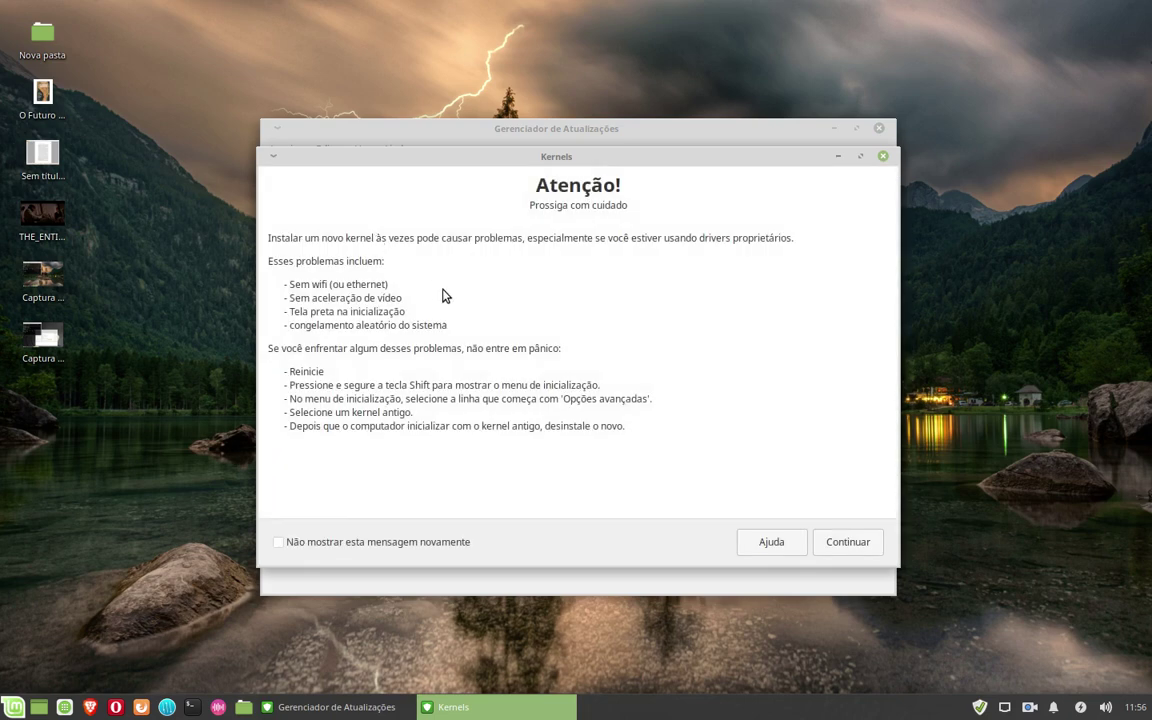
left_click(845, 541)
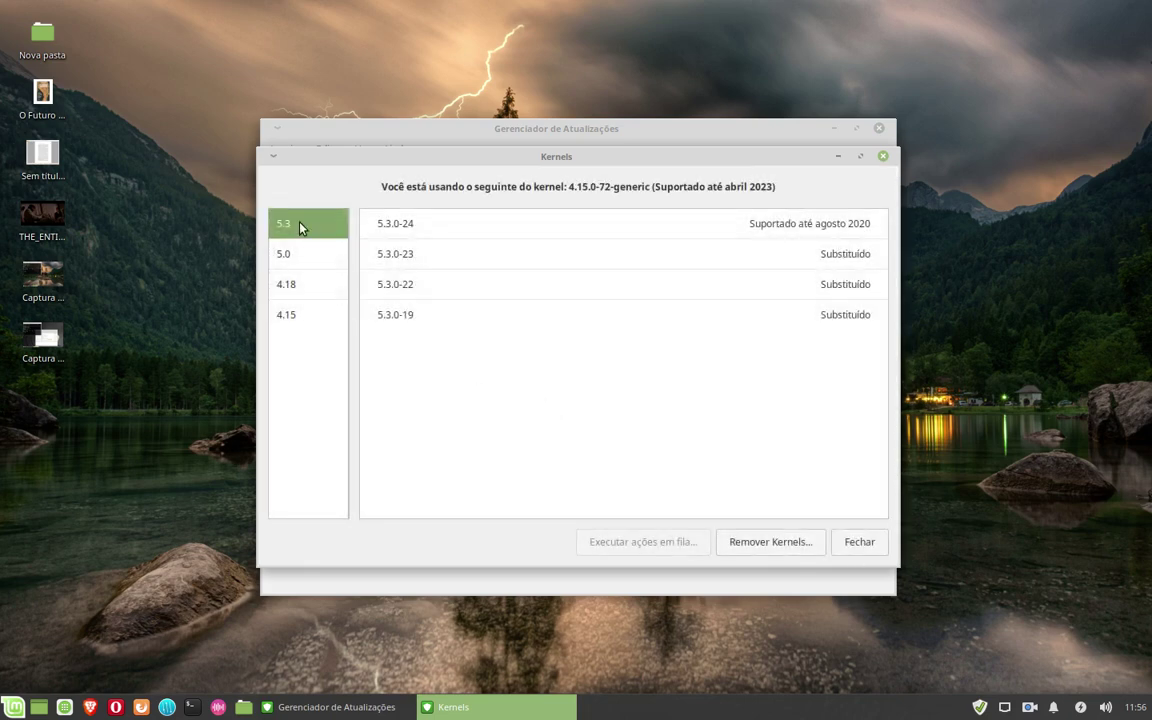
left_click(287, 316)
scroll(531, 474, "down", 3)
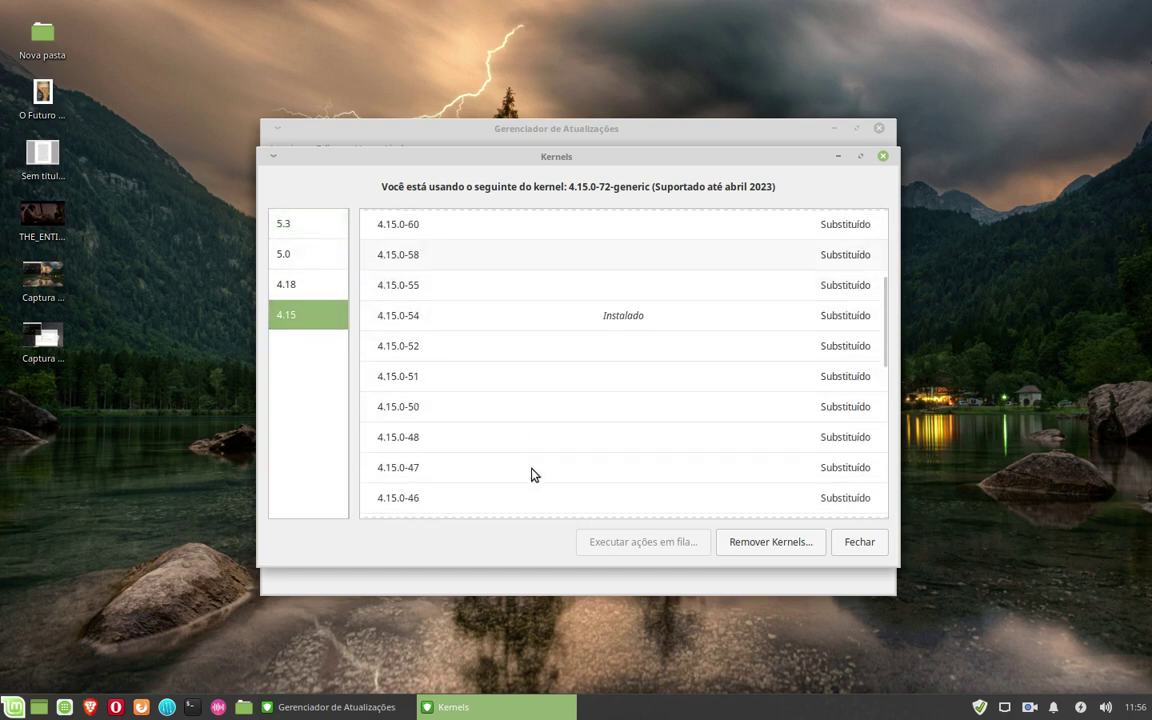
scroll(520, 478, "up", 3)
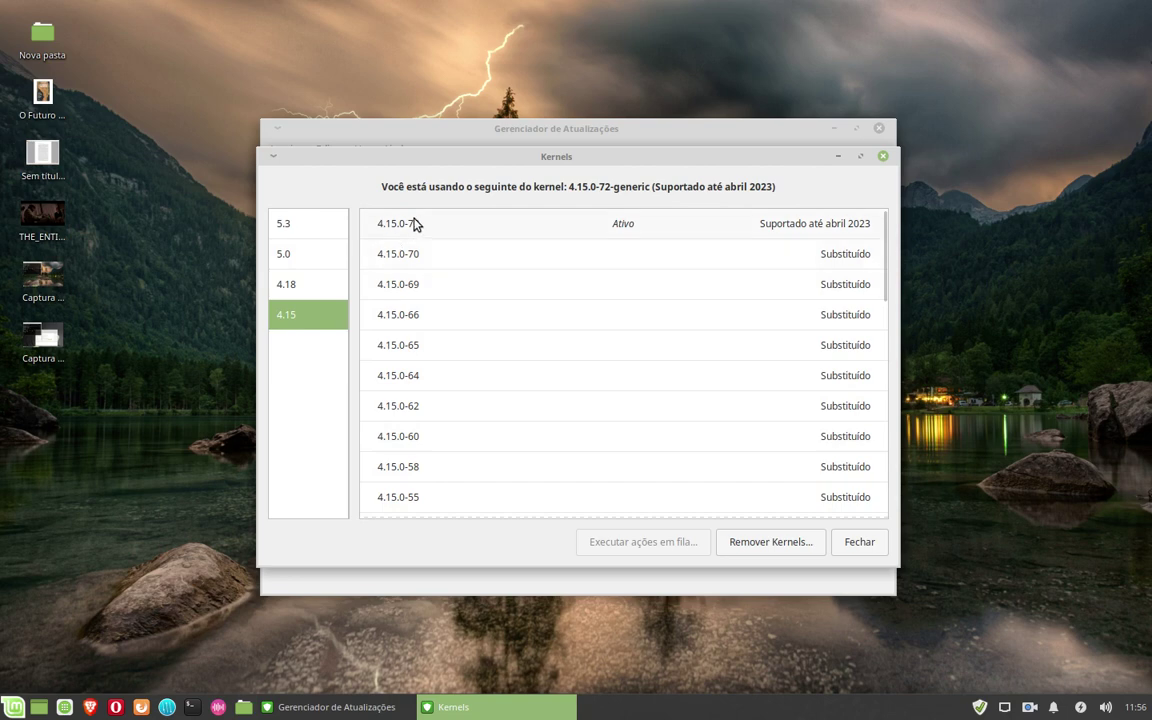
Step: Compare the support status of the 4.18 kernel versions with the 4.15 series
left_click(296, 294)
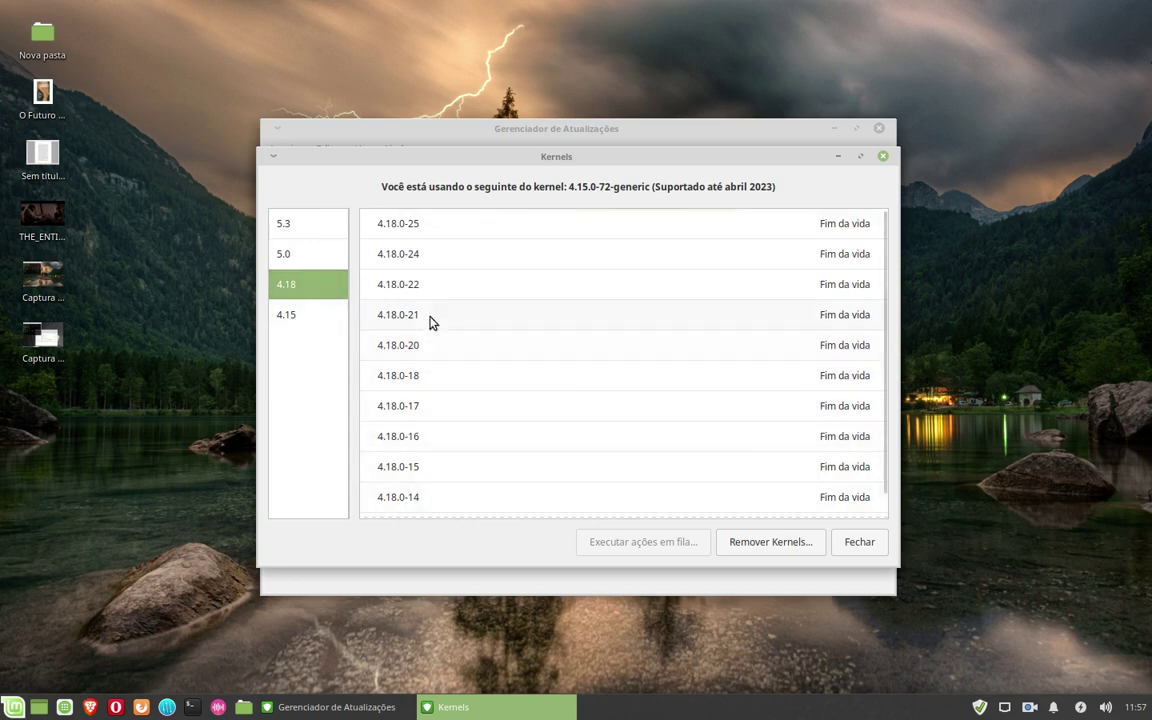
scroll(431, 321, "down", 1)
scroll(581, 396, "up", 1)
left_click(305, 318)
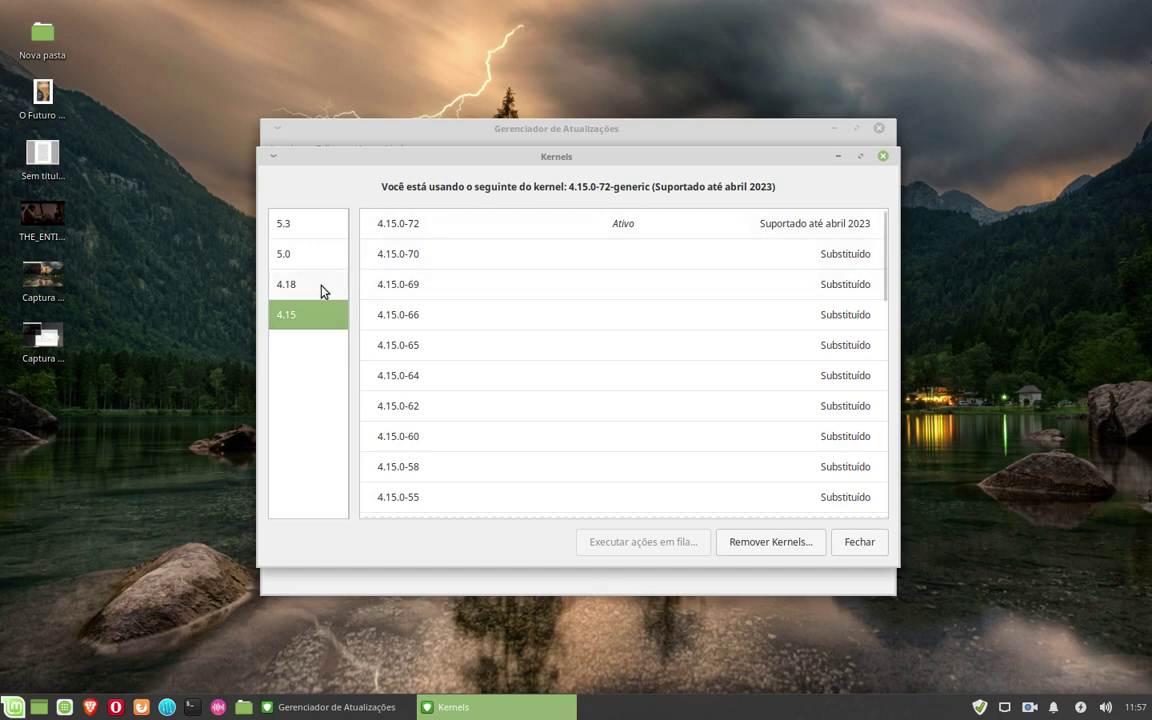
left_click(322, 288)
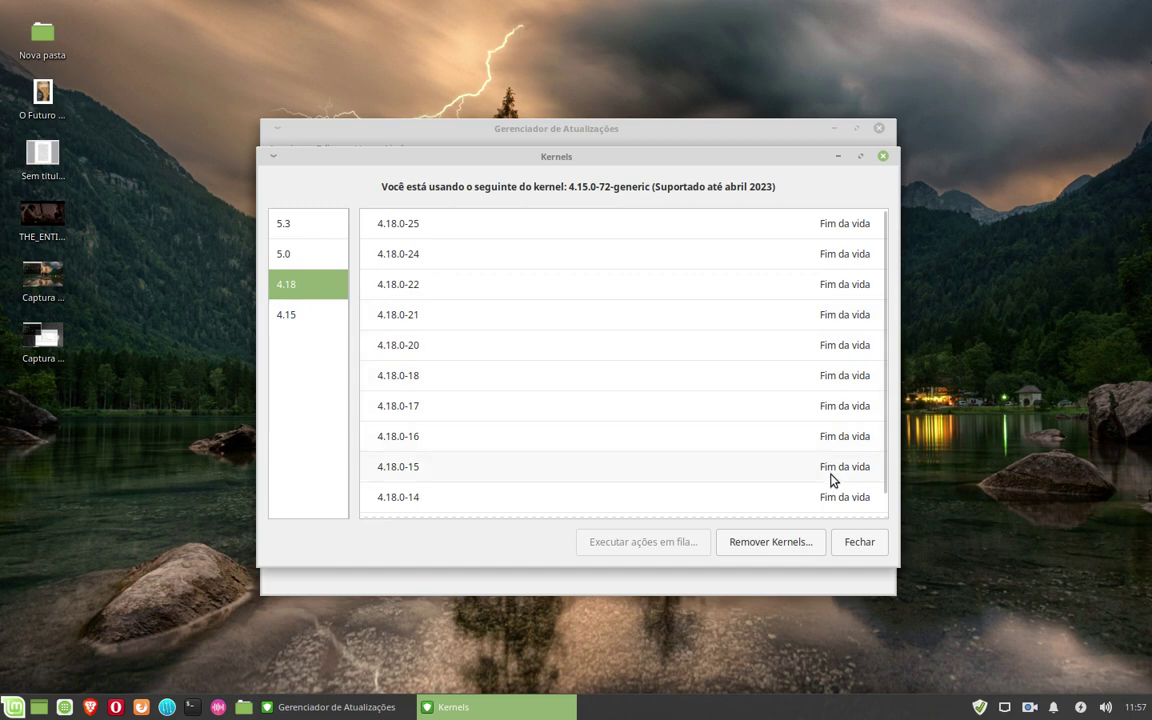
scroll(830, 480, "down", 1)
scroll(823, 490, "up", 1)
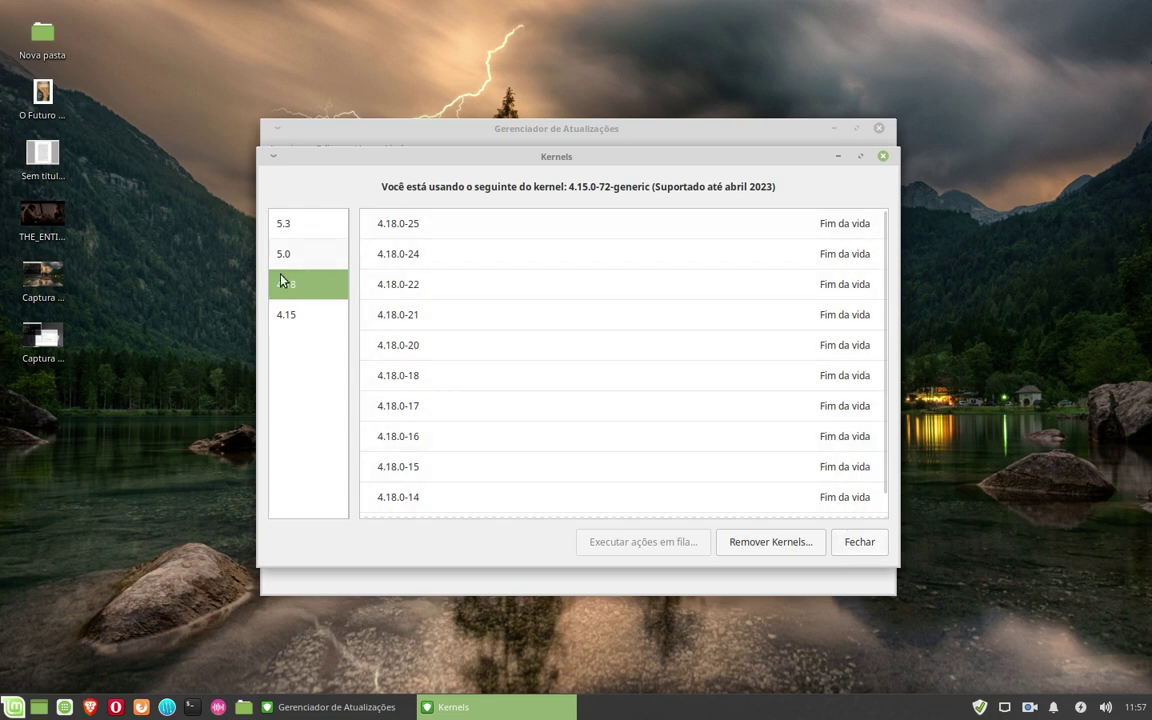
Step: Check the support periods of the 4.15, 5.0 and 5.3 kernel series and close the kernels view
left_click(288, 318)
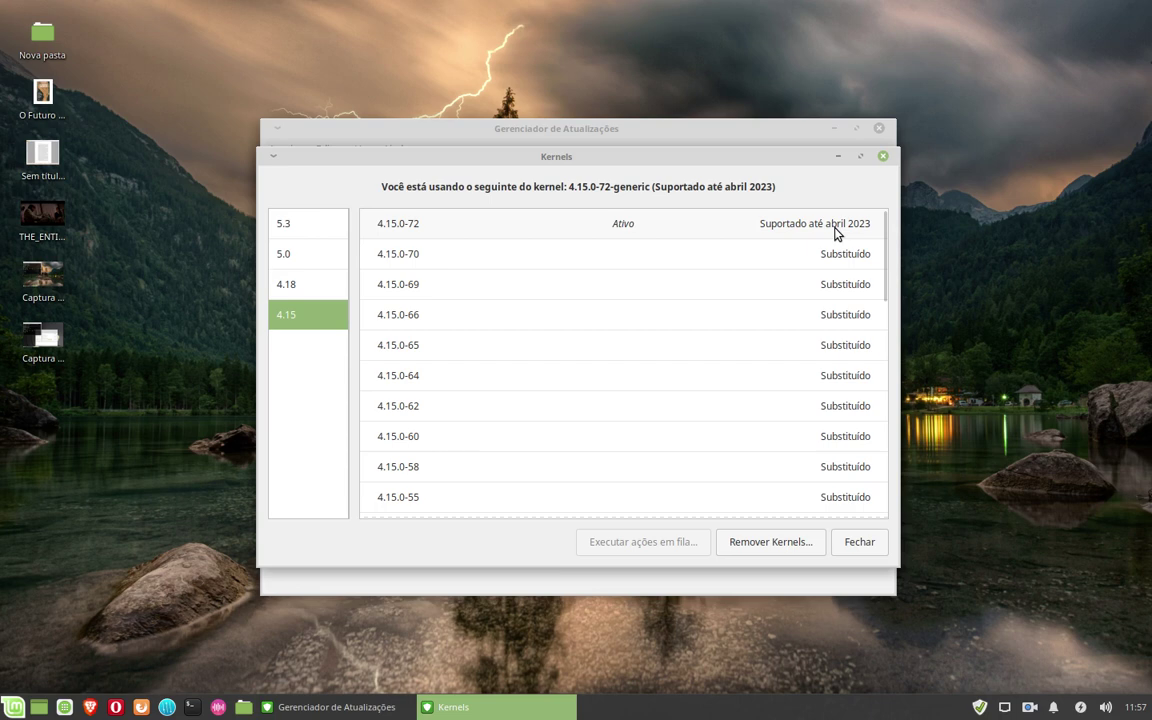
left_click(300, 255)
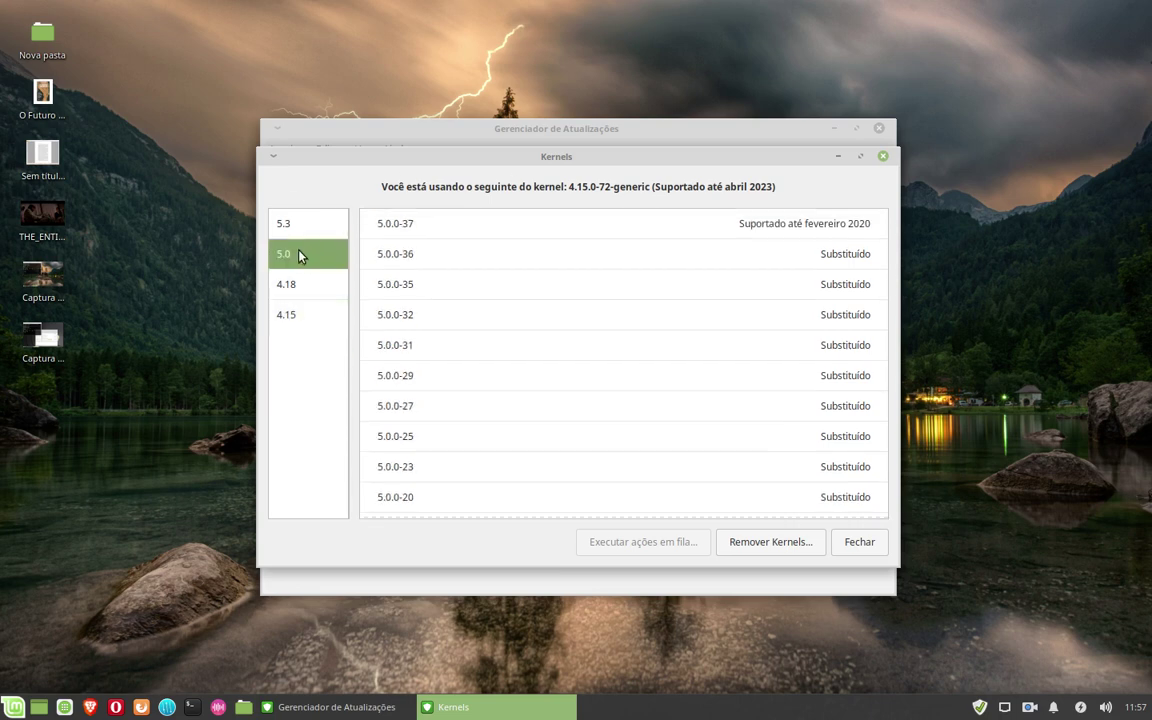
scroll(517, 378, "down", 3)
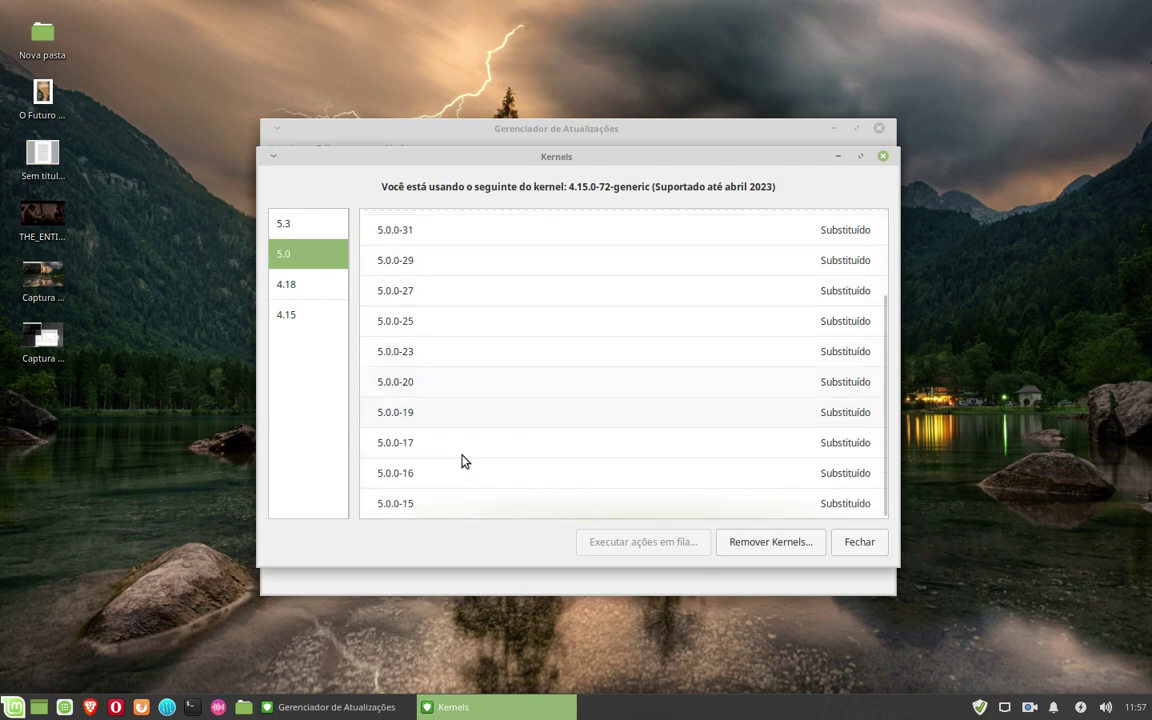
left_click(295, 228)
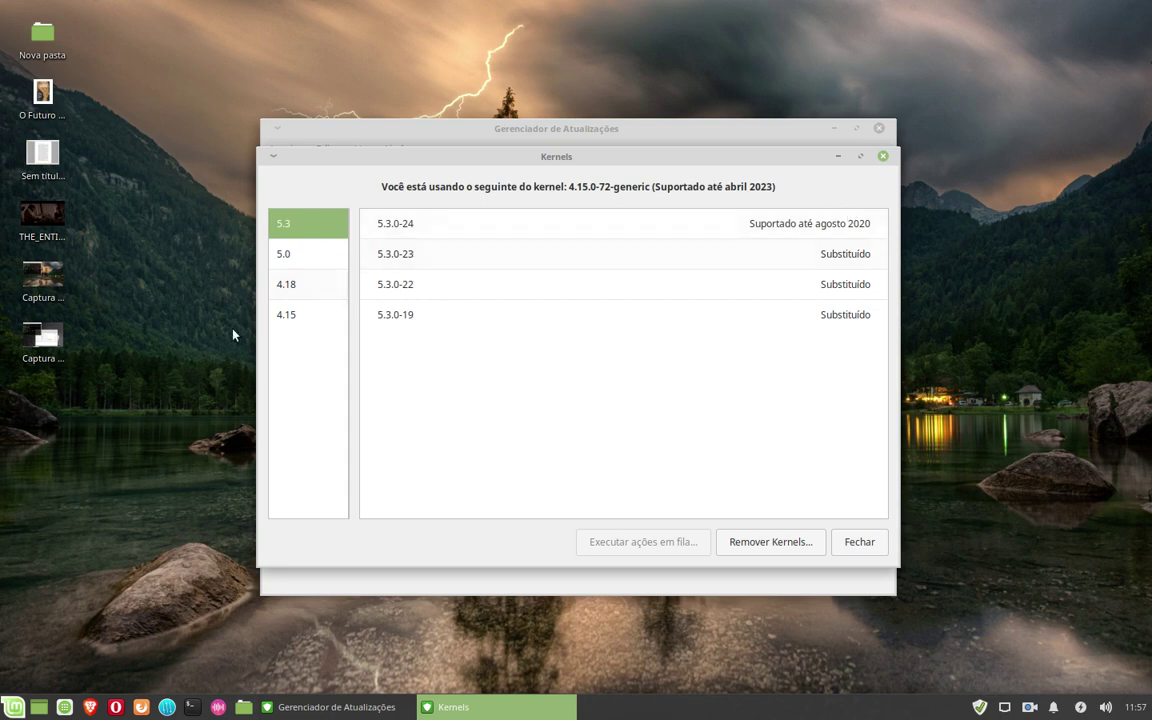
left_click(284, 315)
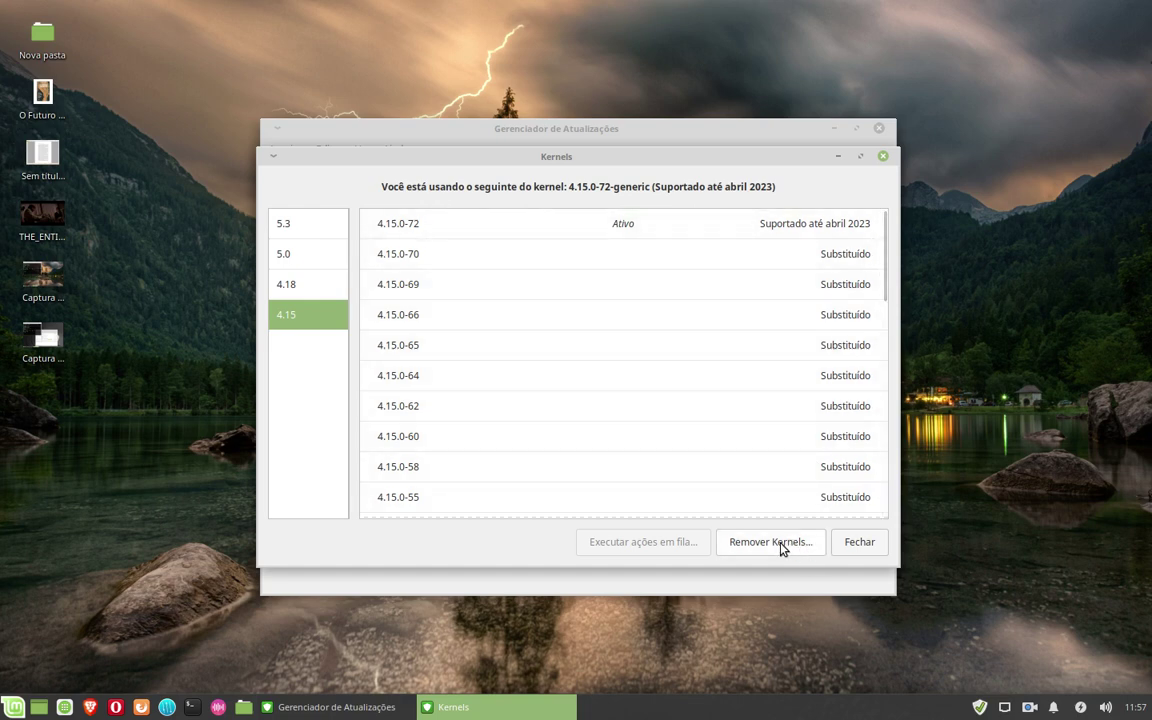
left_click(855, 547)
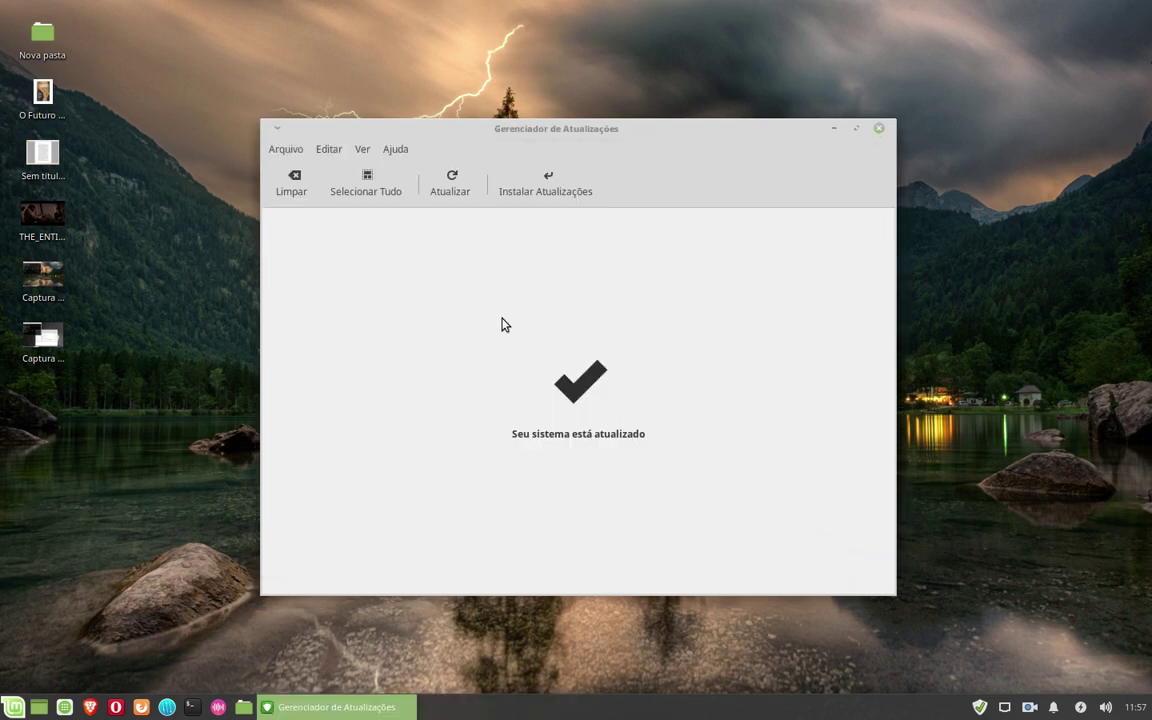
Step: View the Update Manager's welcome screen and dismiss it
left_click(400, 153)
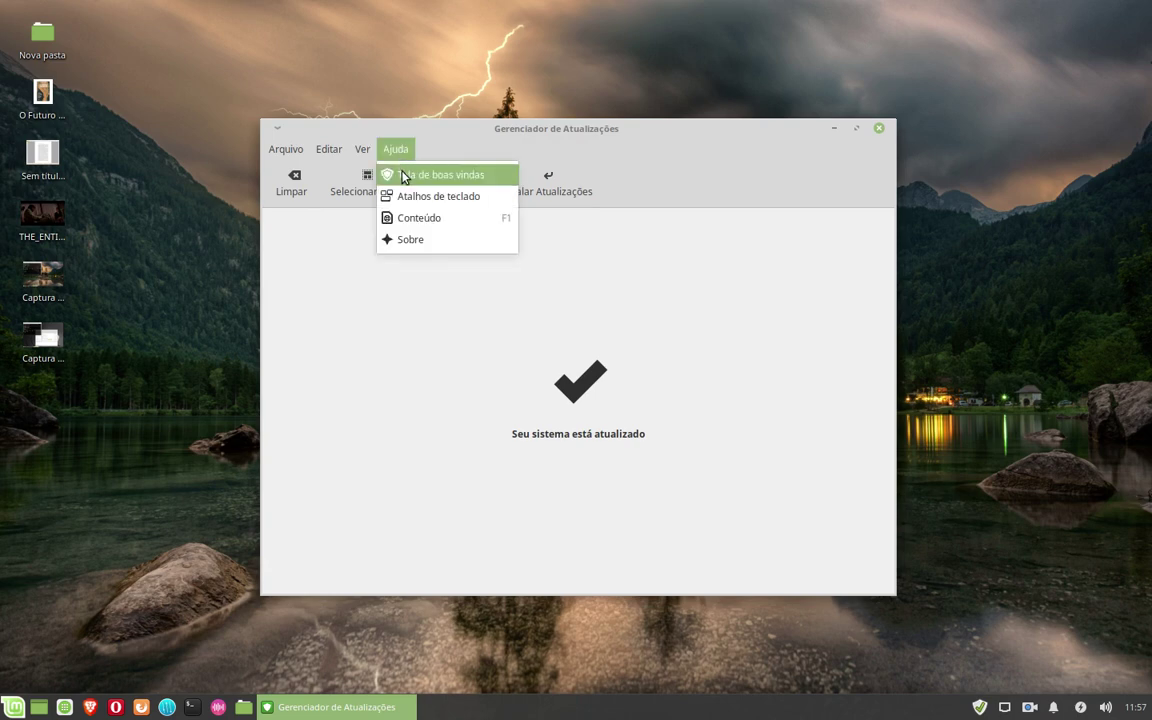
left_click(403, 175)
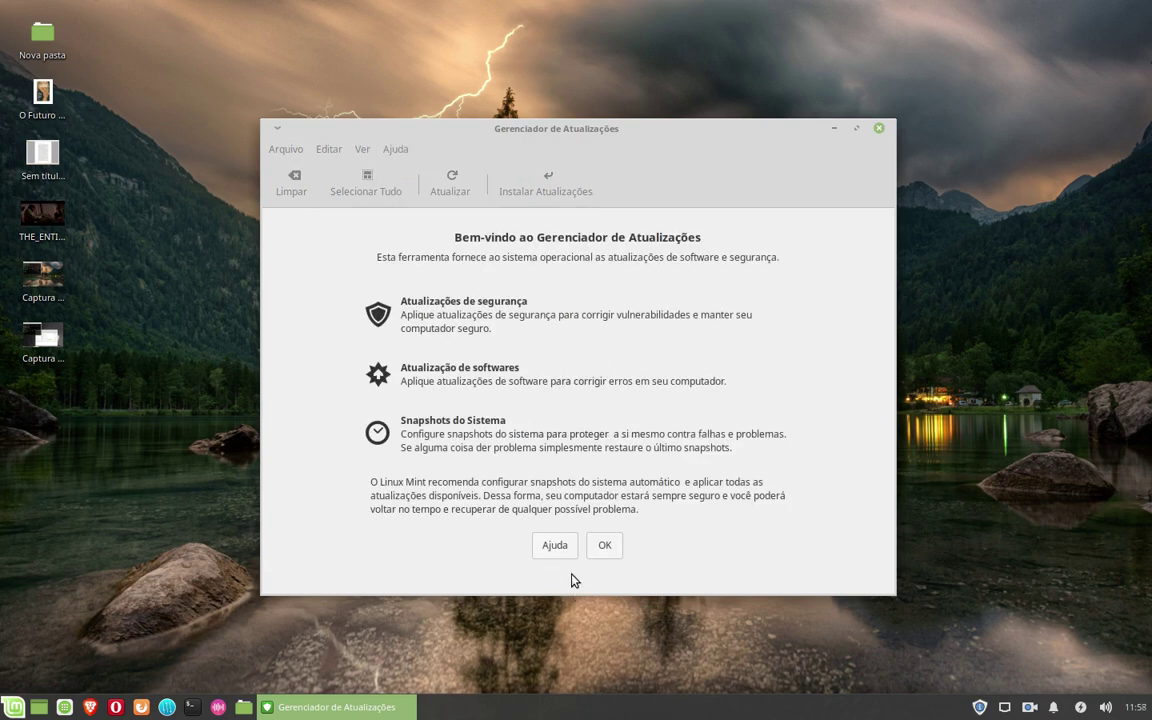
left_click(607, 546)
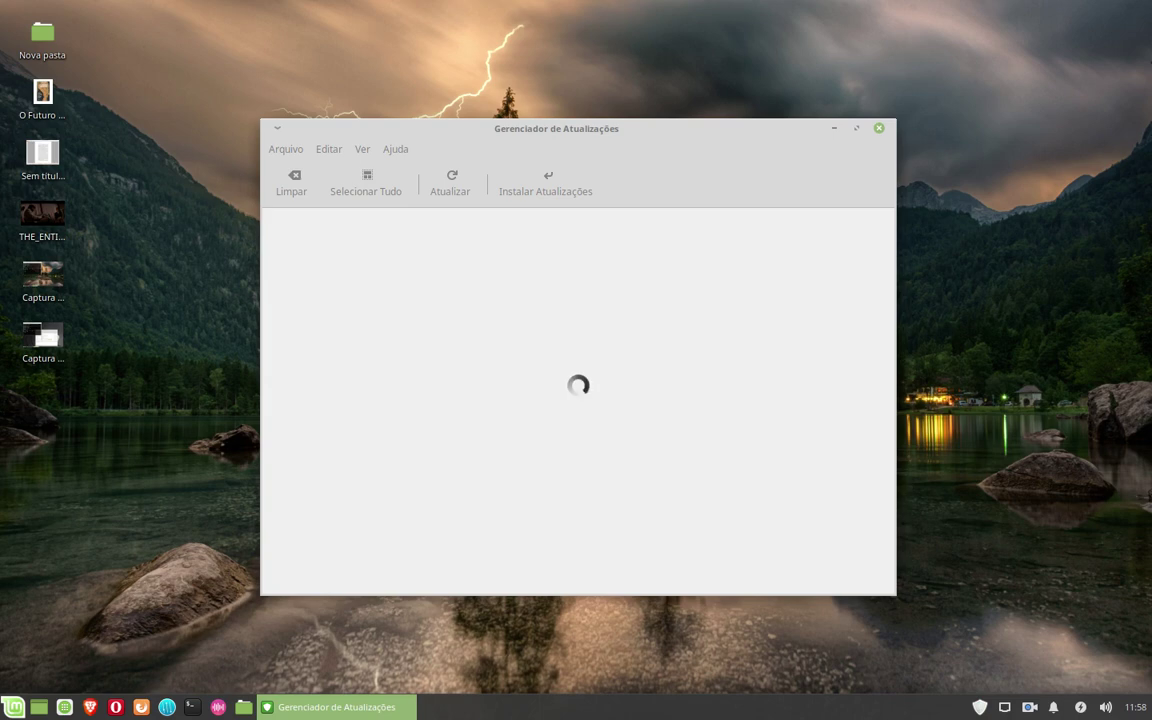
Step: Open the Update Manager's help contents, and view its About information and close it
left_click(396, 151)
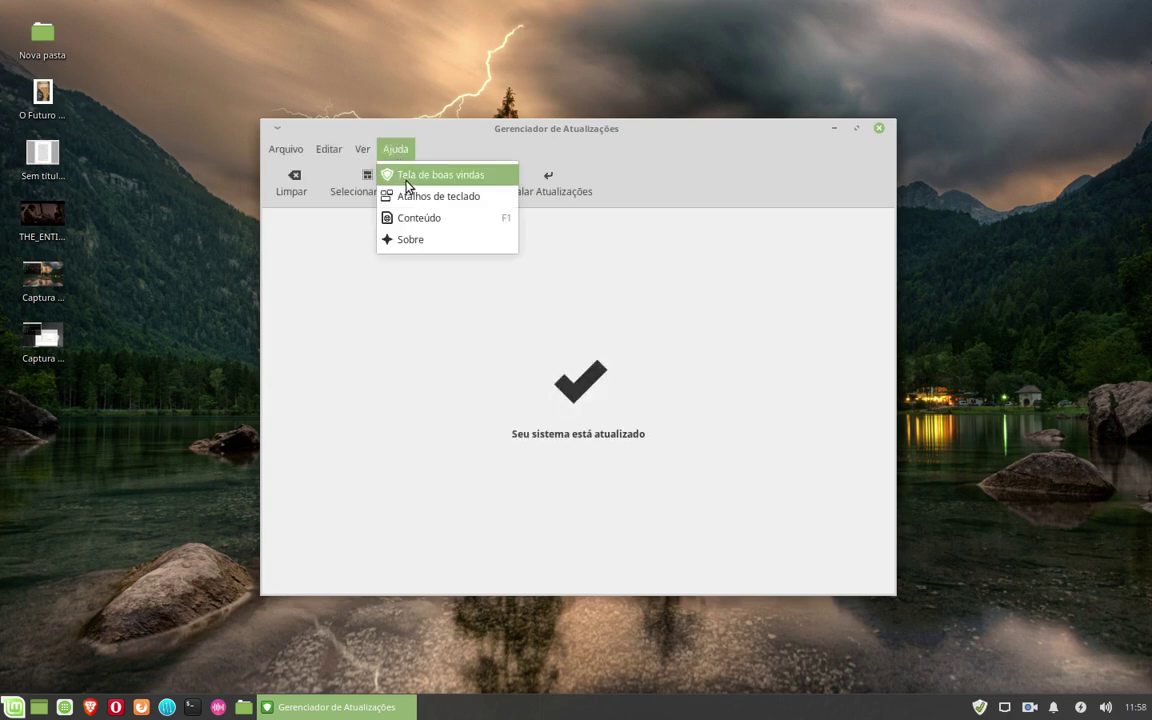
left_click(422, 229)
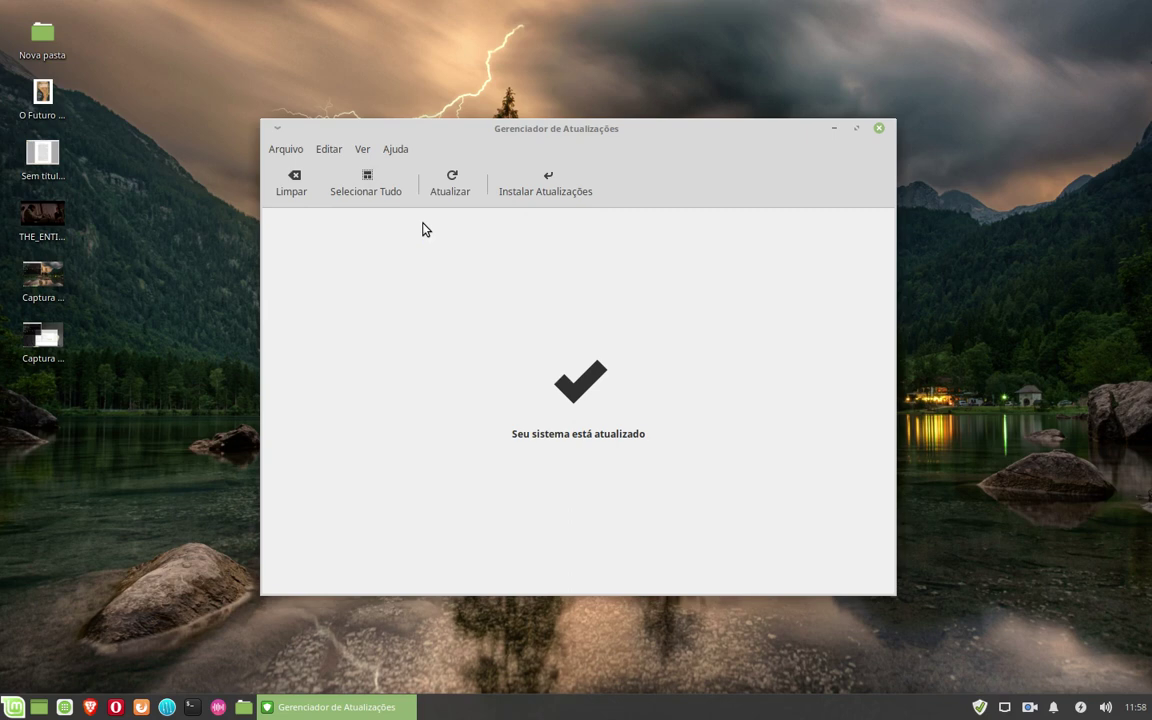
left_click(405, 149)
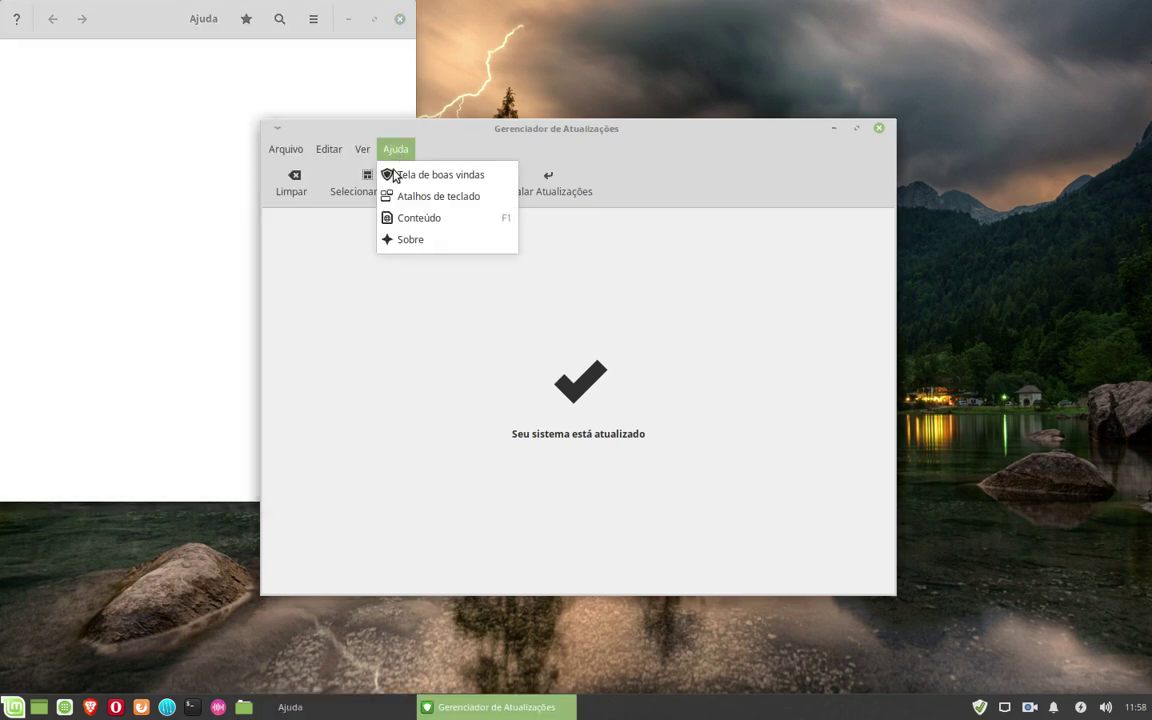
left_click(401, 241)
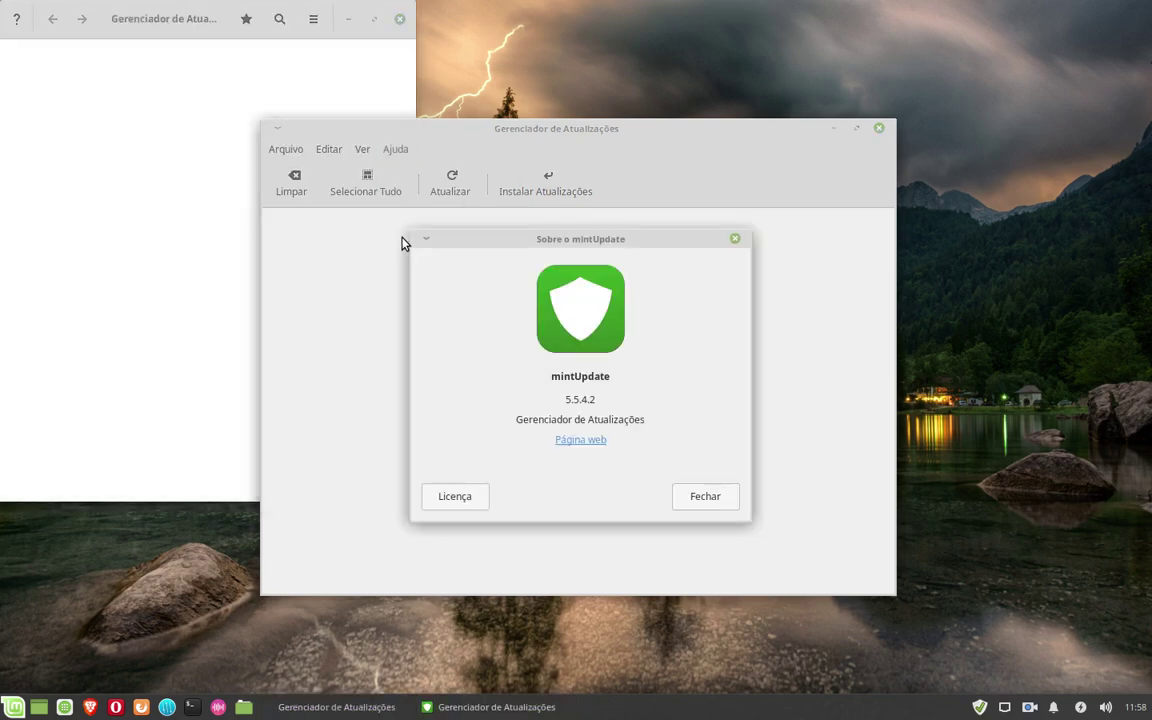
left_click(708, 500)
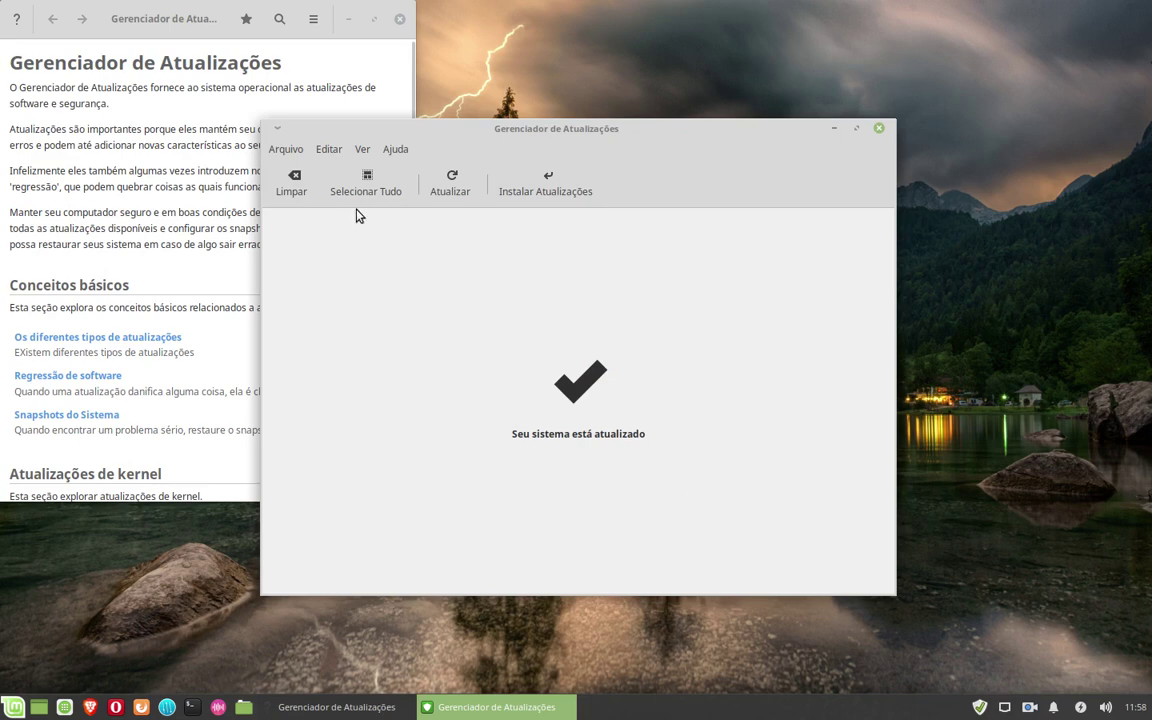
Step: Review which columns can be made visible in the Update Manager's update list
left_click(362, 150)
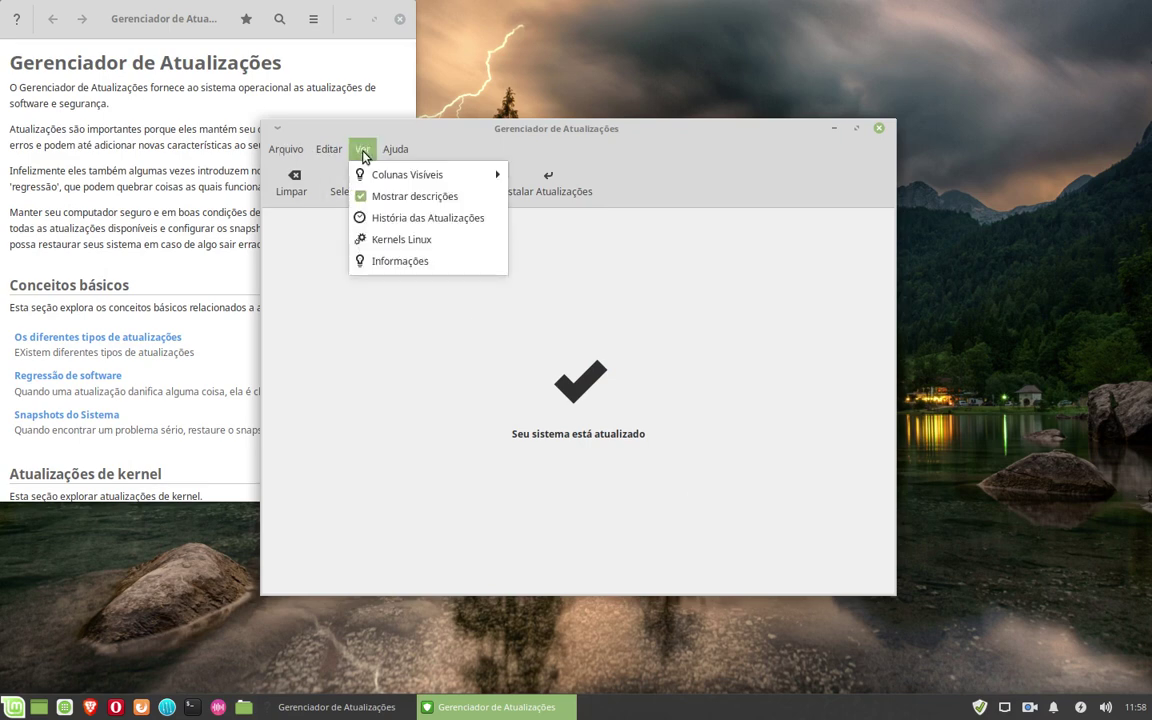
mouse_move(380, 177)
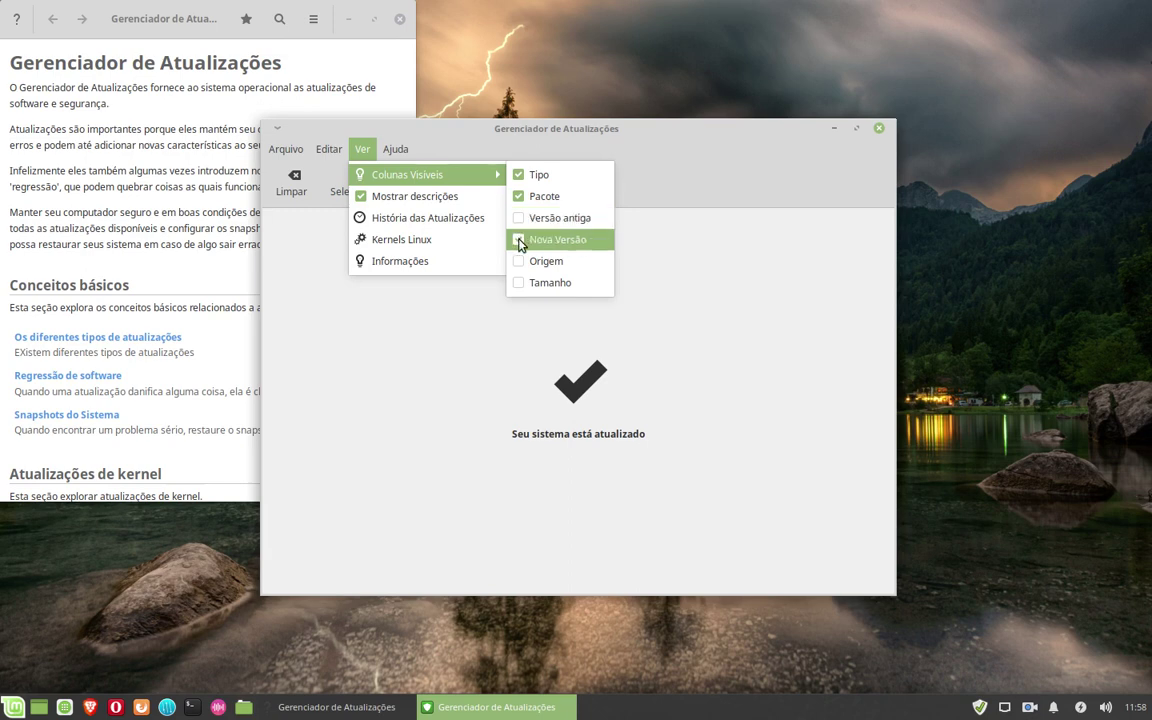
left_click(357, 133)
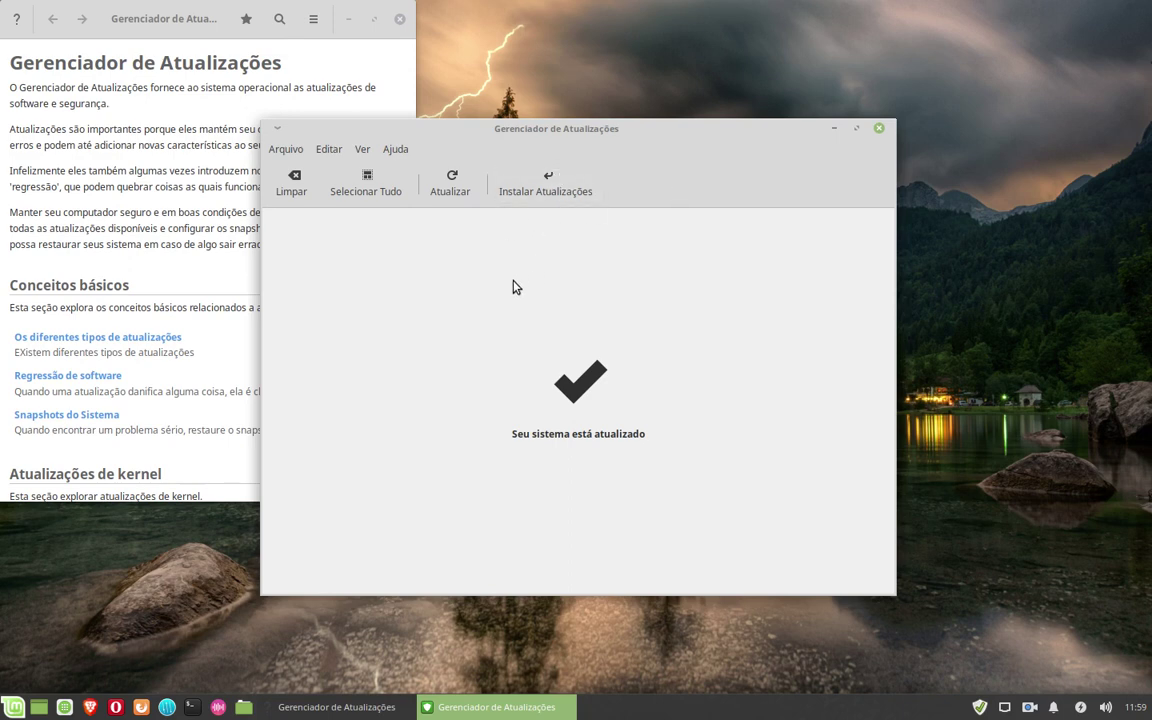
left_click(390, 152)
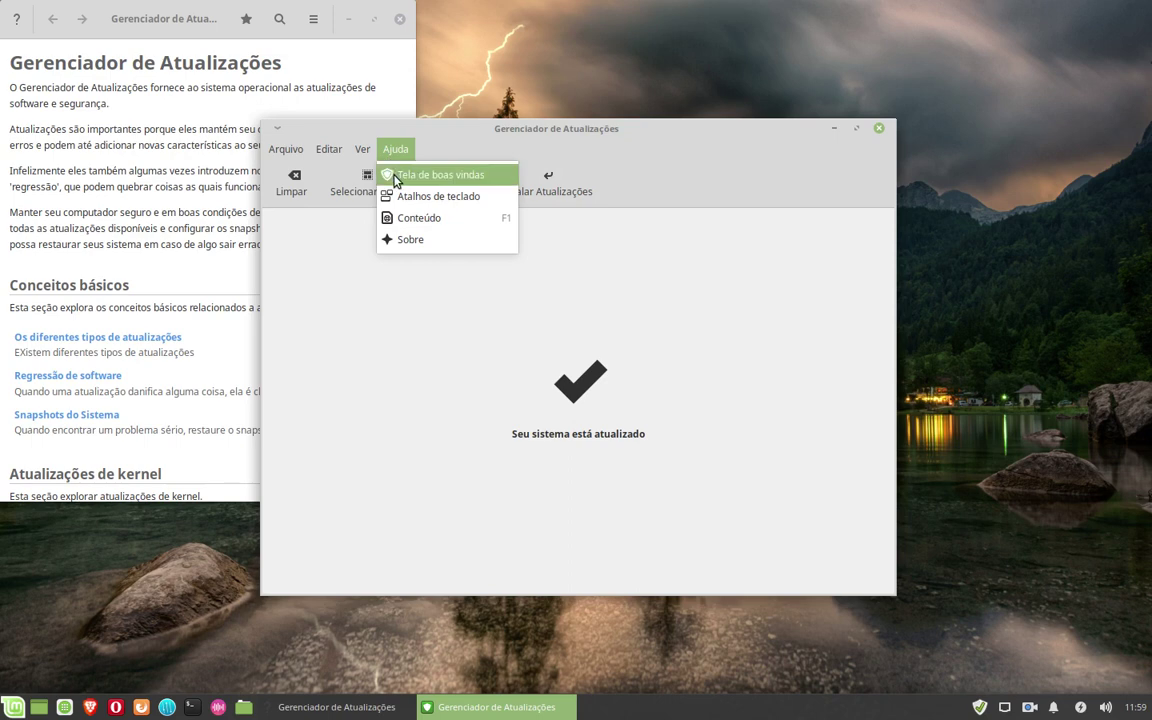
mouse_move(362, 152)
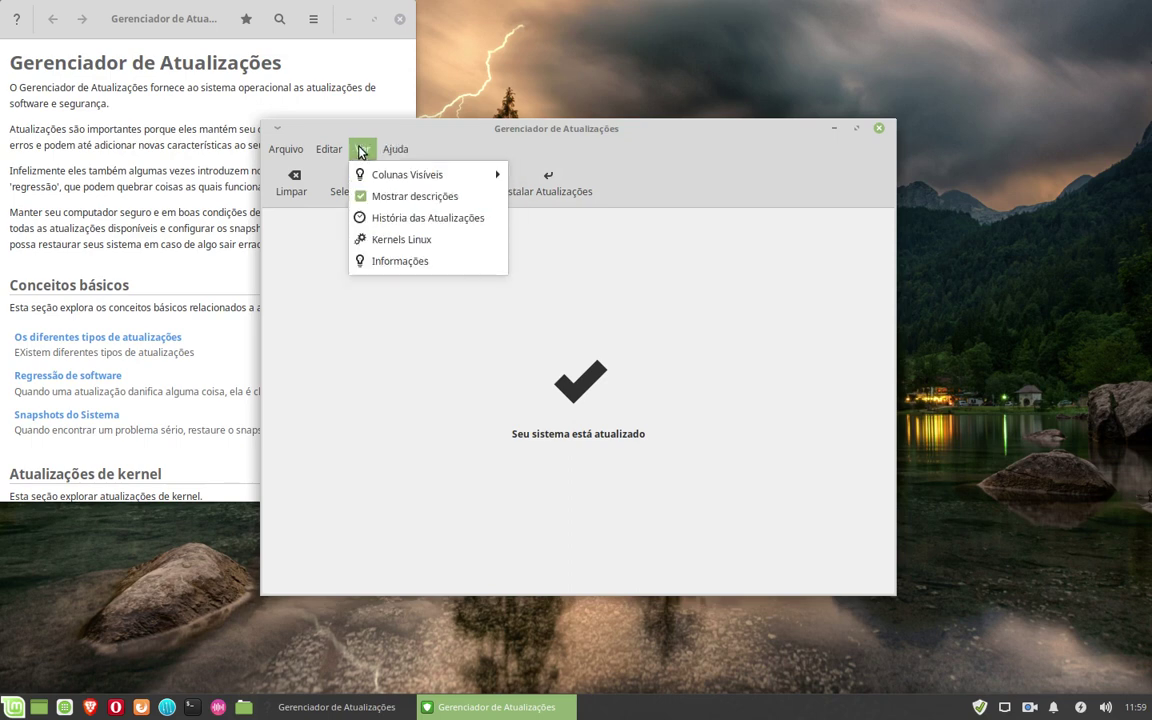
left_click(593, 124)
right_click(1021, 716)
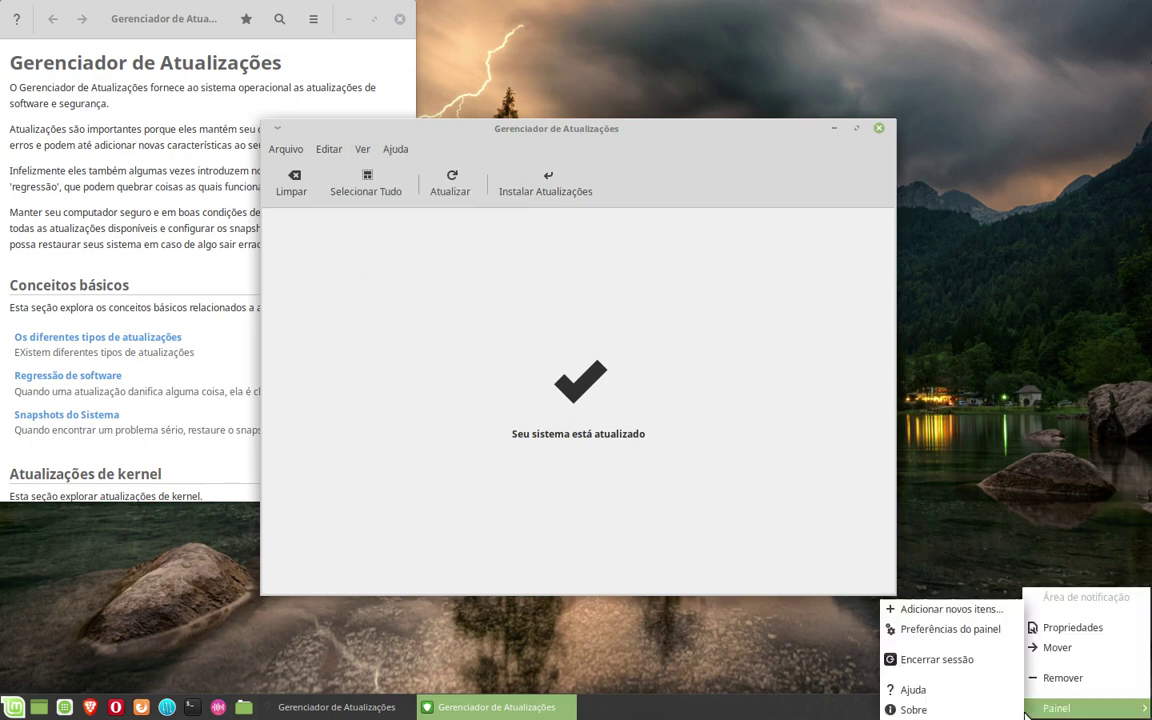
left_click(1028, 712)
left_click(1030, 710)
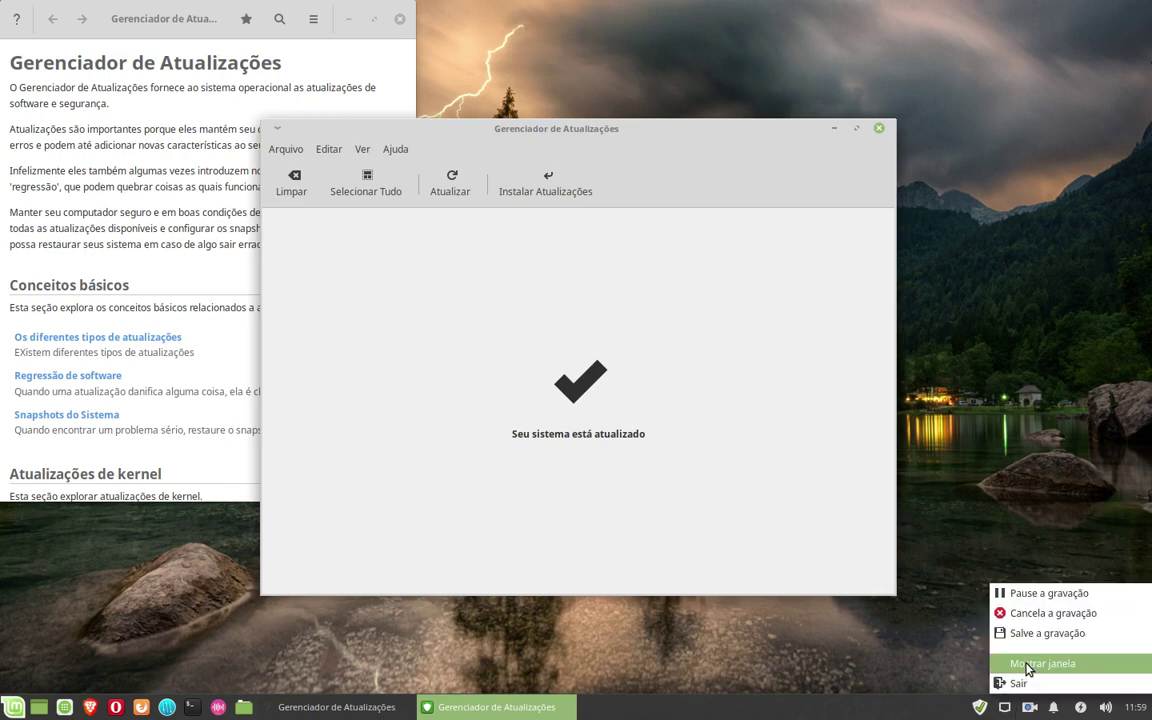
left_click(1052, 595)
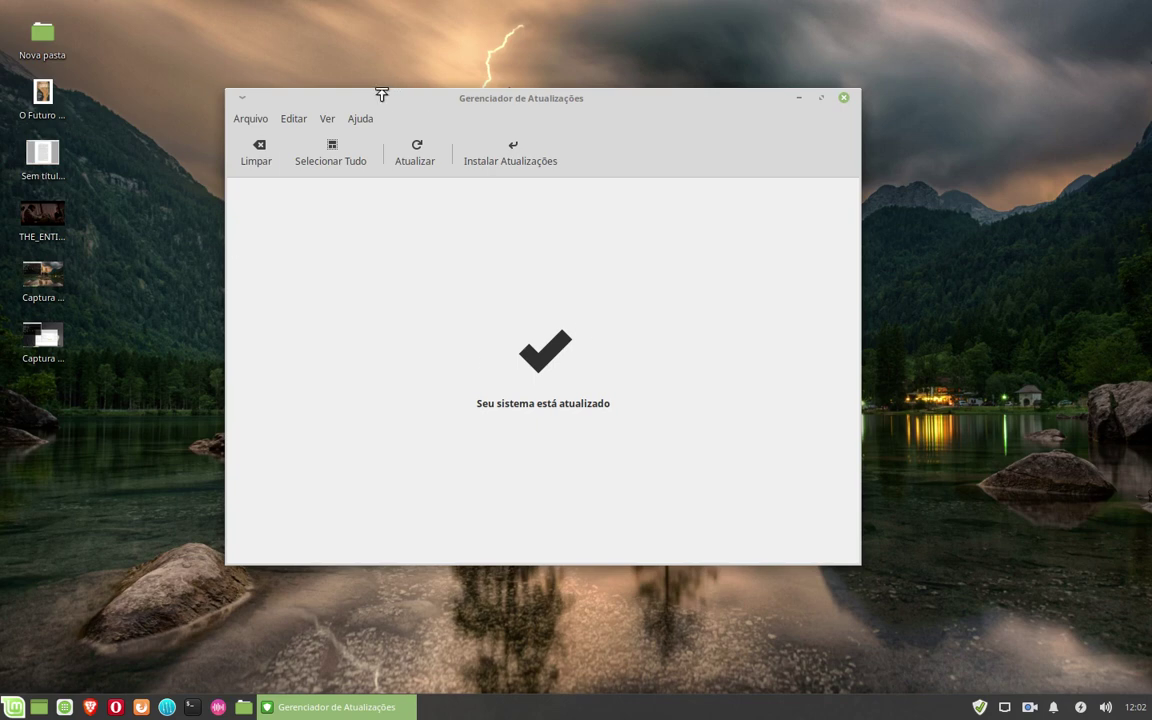
Step: Review the Update Manager's preferences, system backups and software sources entries, and close the Update Manager
left_click(293, 119)
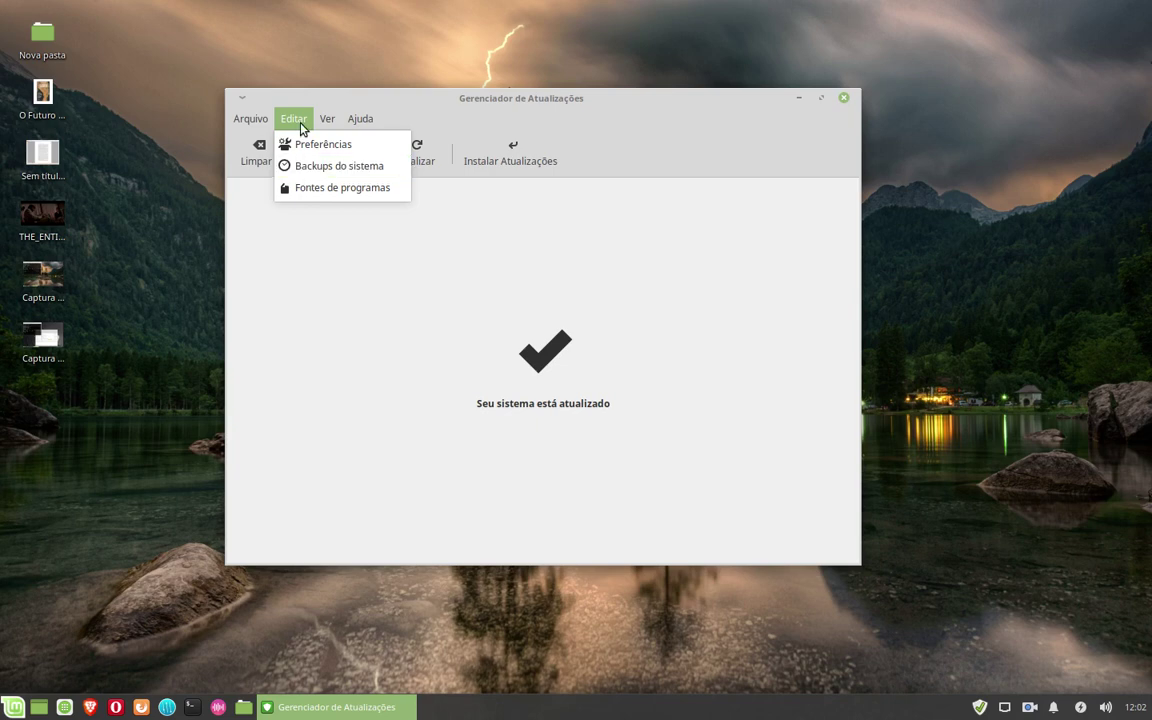
left_click(355, 249)
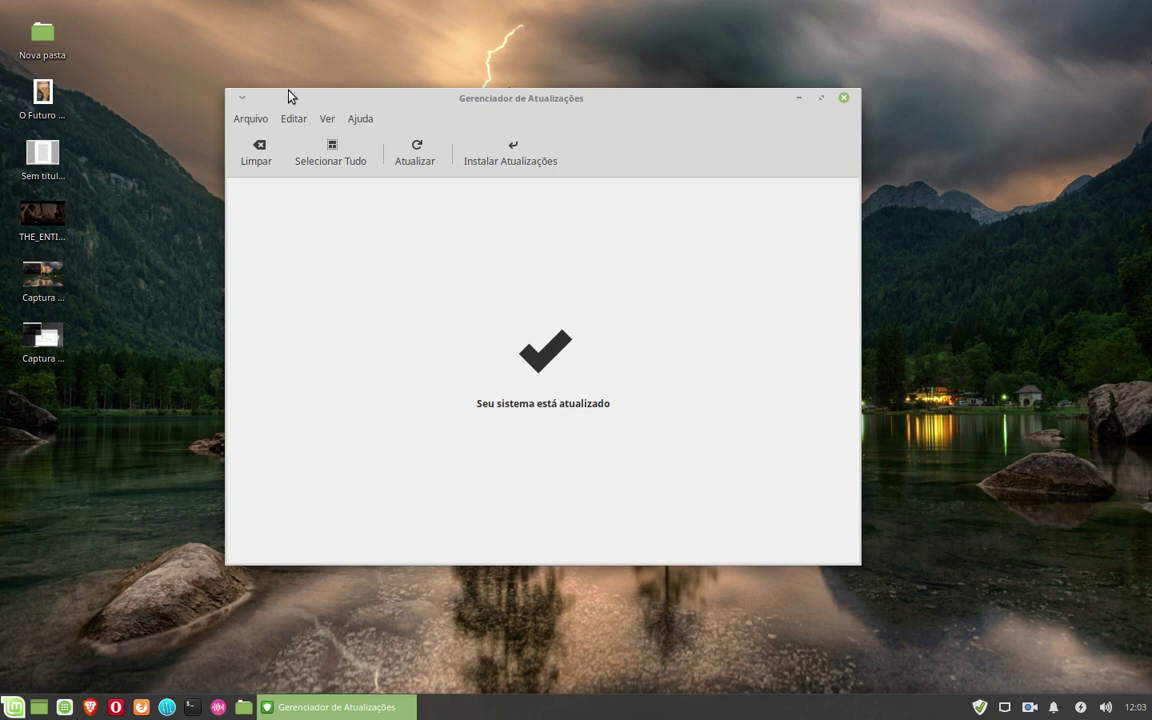
left_click(293, 119)
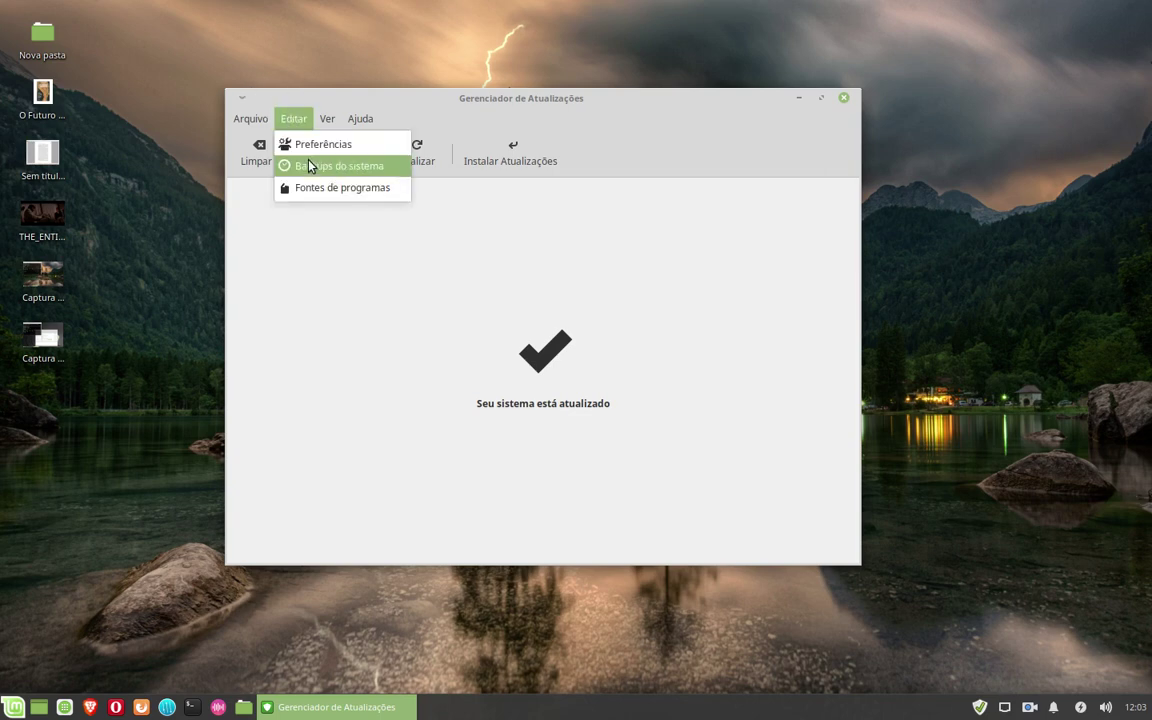
left_click(344, 247)
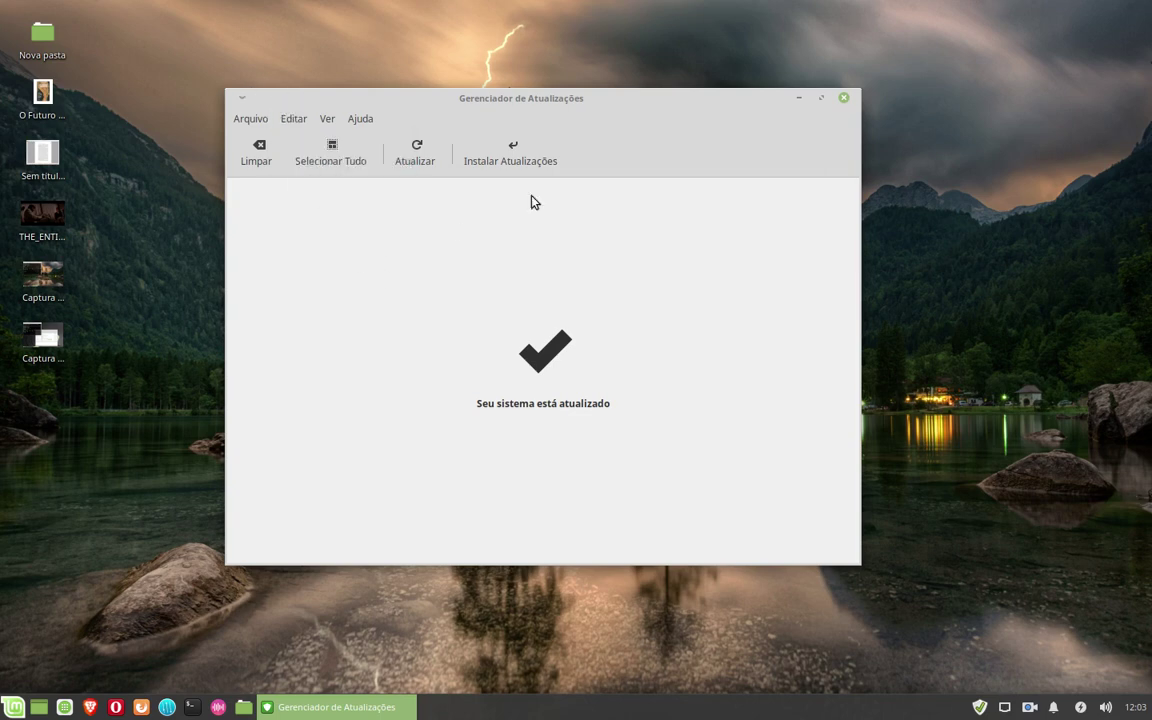
left_click(845, 99)
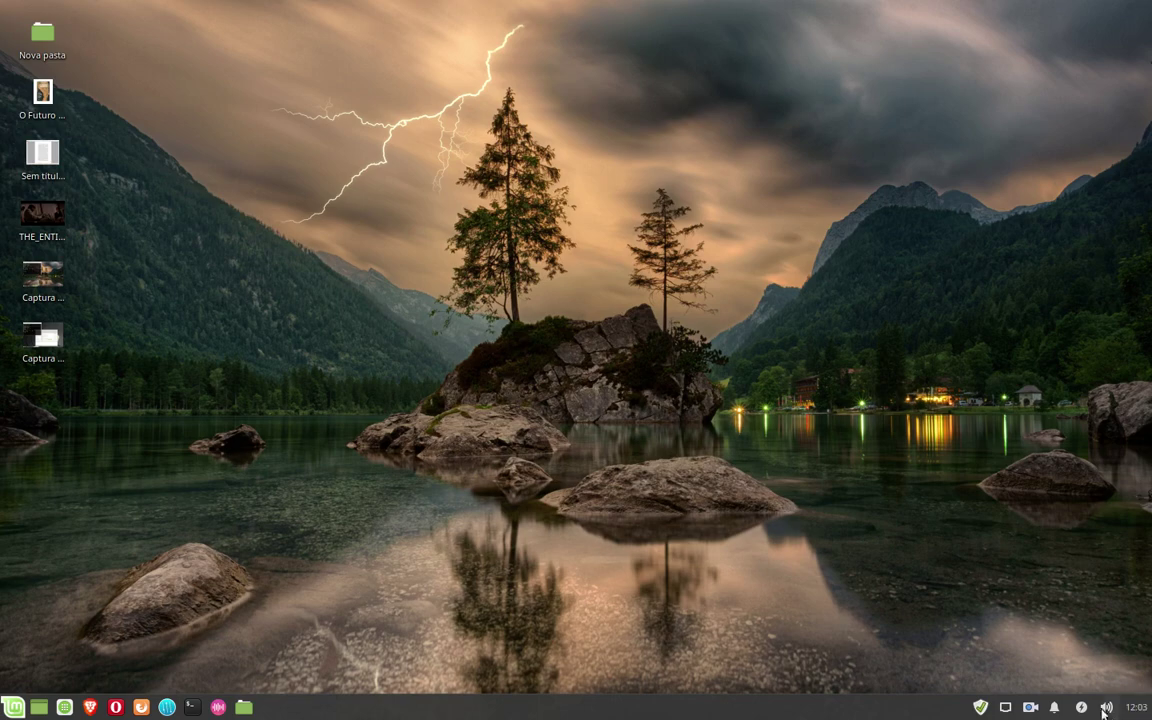
Step: View the application menu and open the Xfce settings manager from it
left_click(12, 702)
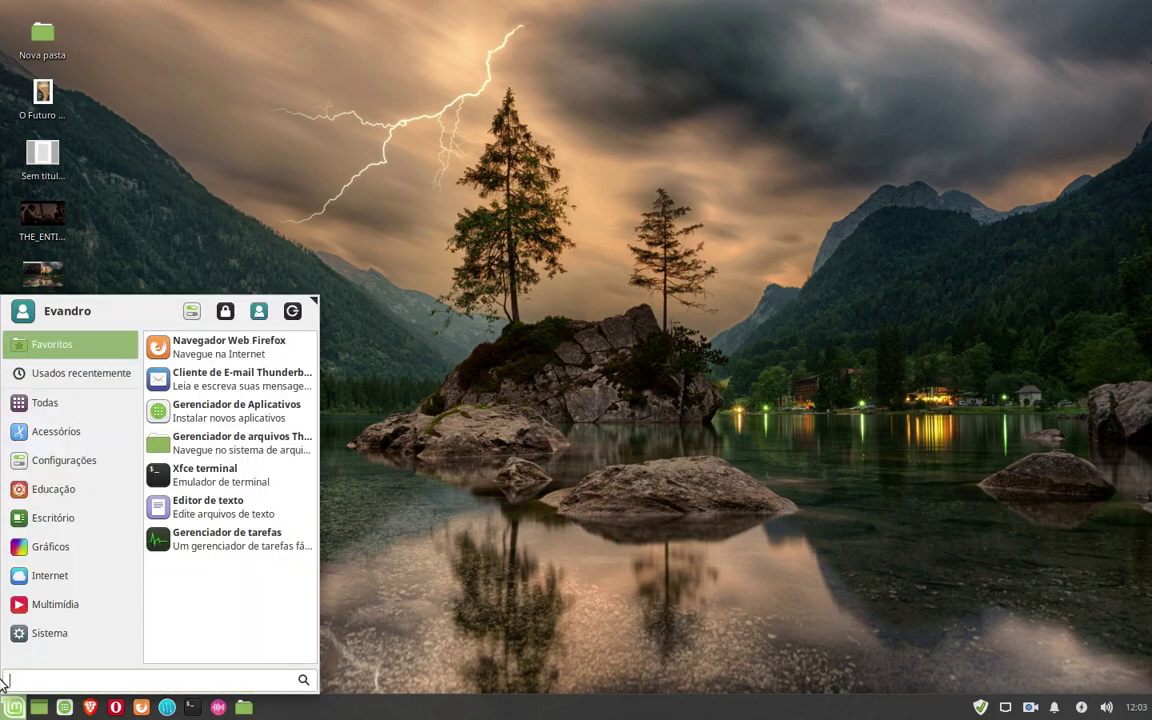
left_click(398, 618)
left_click(15, 708)
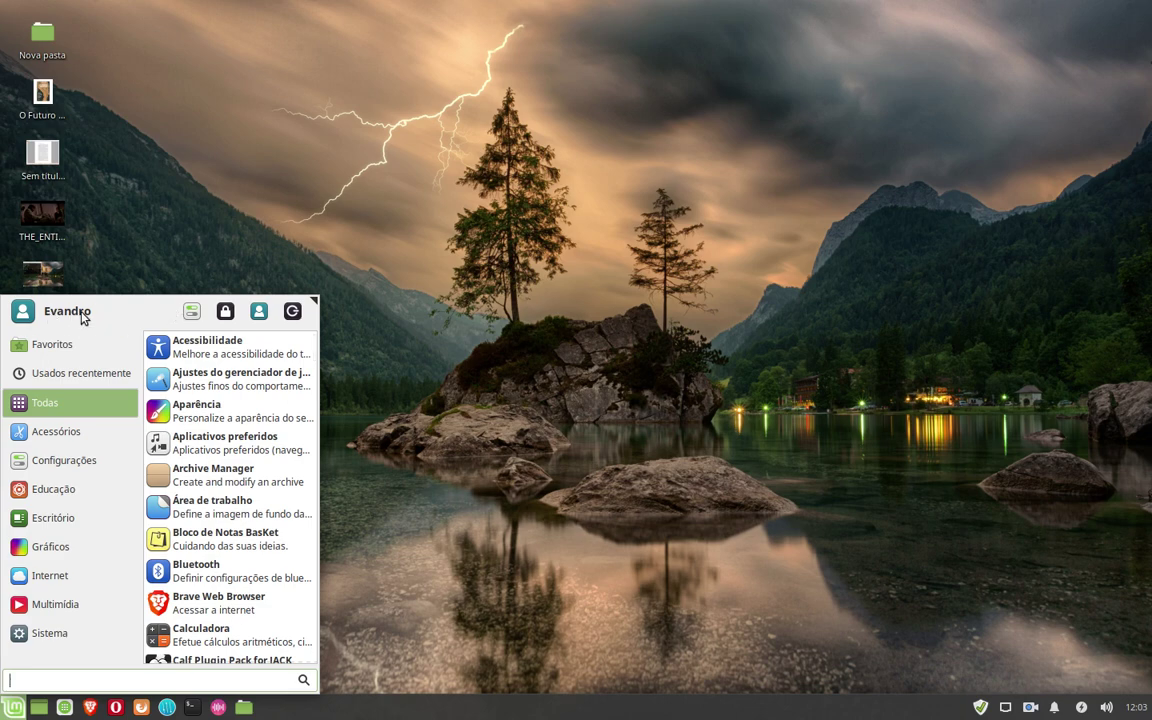
left_click(193, 313)
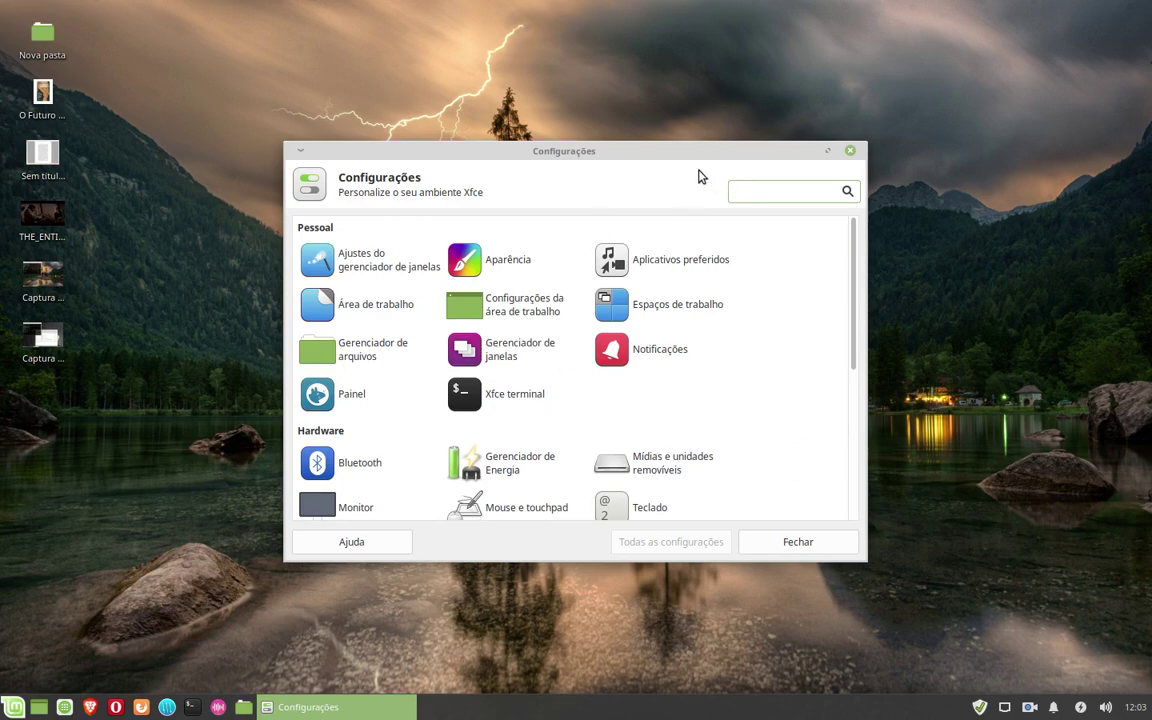
Step: Look through the Personal, Hardware, System and Other categories of the settings manager
scroll(699, 360, "down", 5)
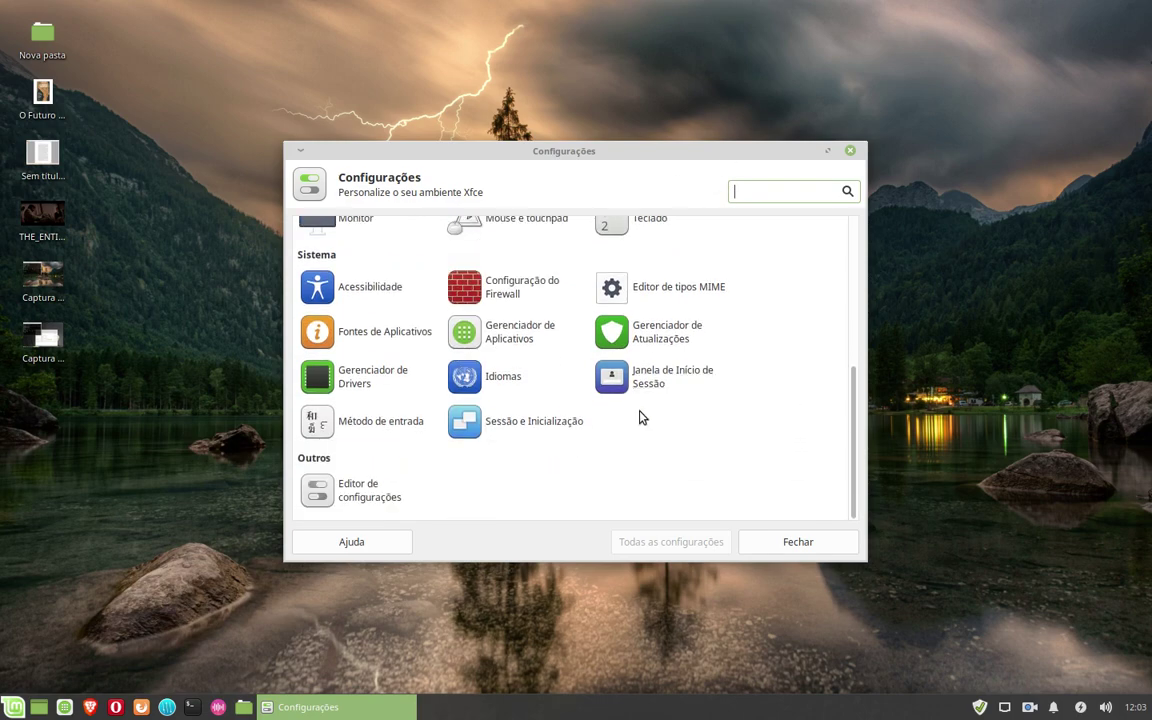
scroll(553, 432, "up", 5)
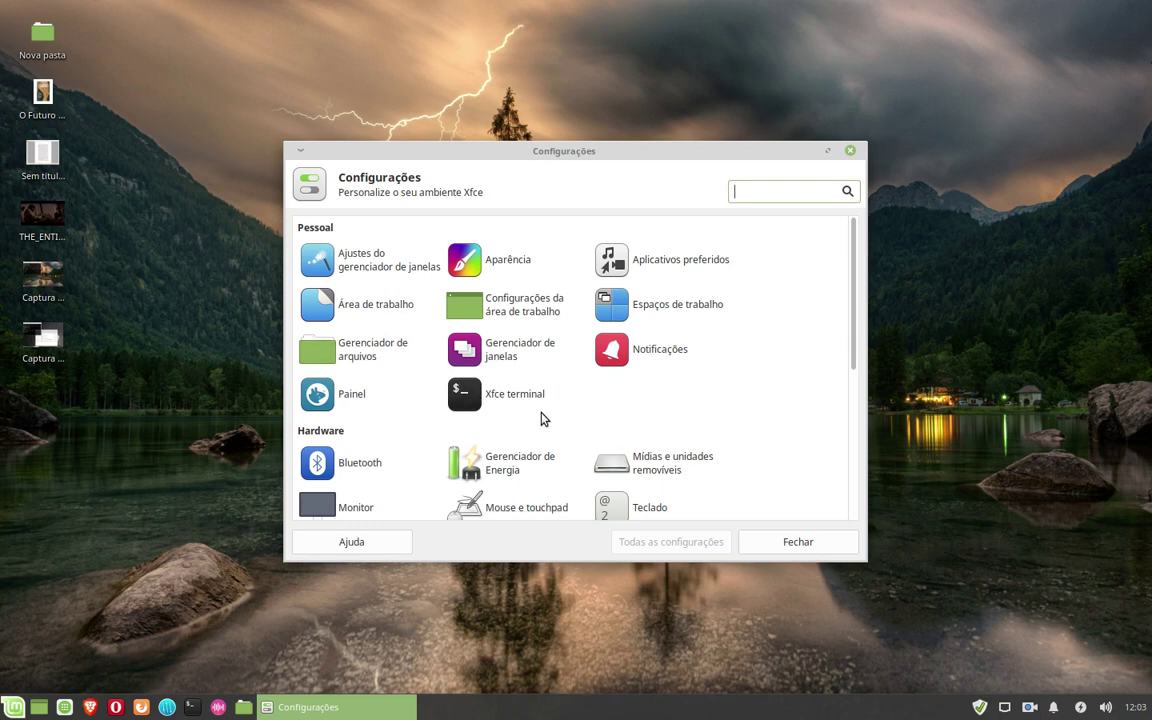
scroll(424, 414, "down", 4)
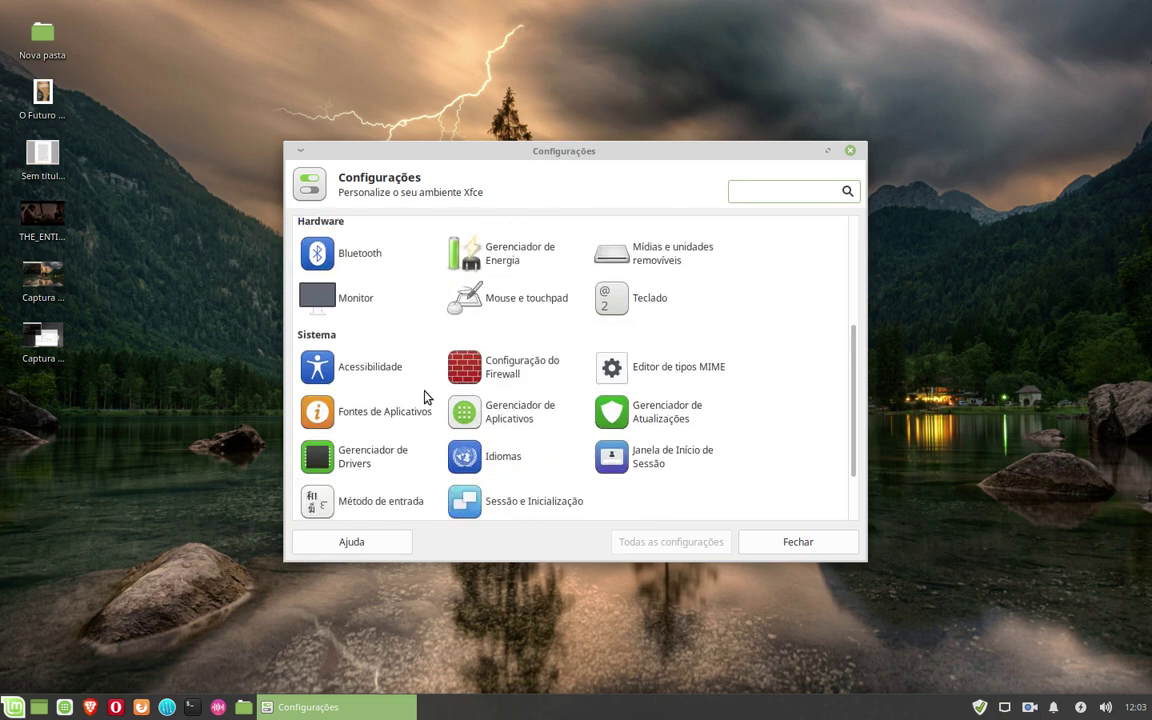
scroll(424, 400, "down", 2)
scroll(363, 463, "up", 4)
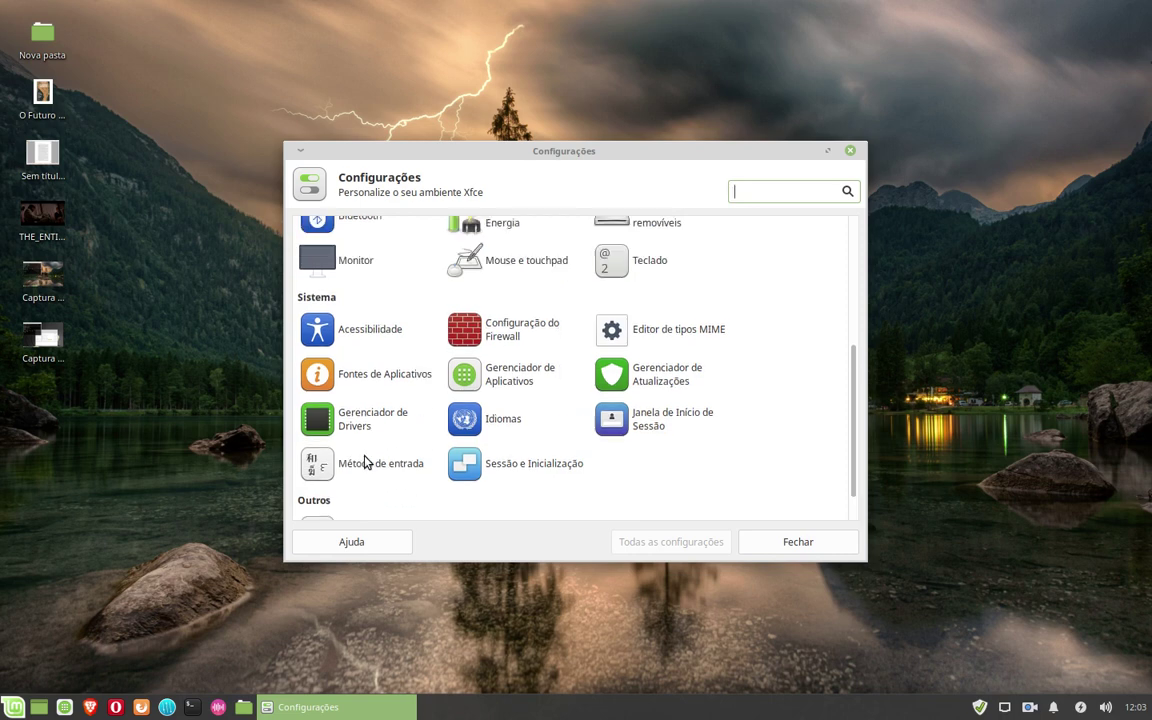
scroll(412, 345, "up", 2)
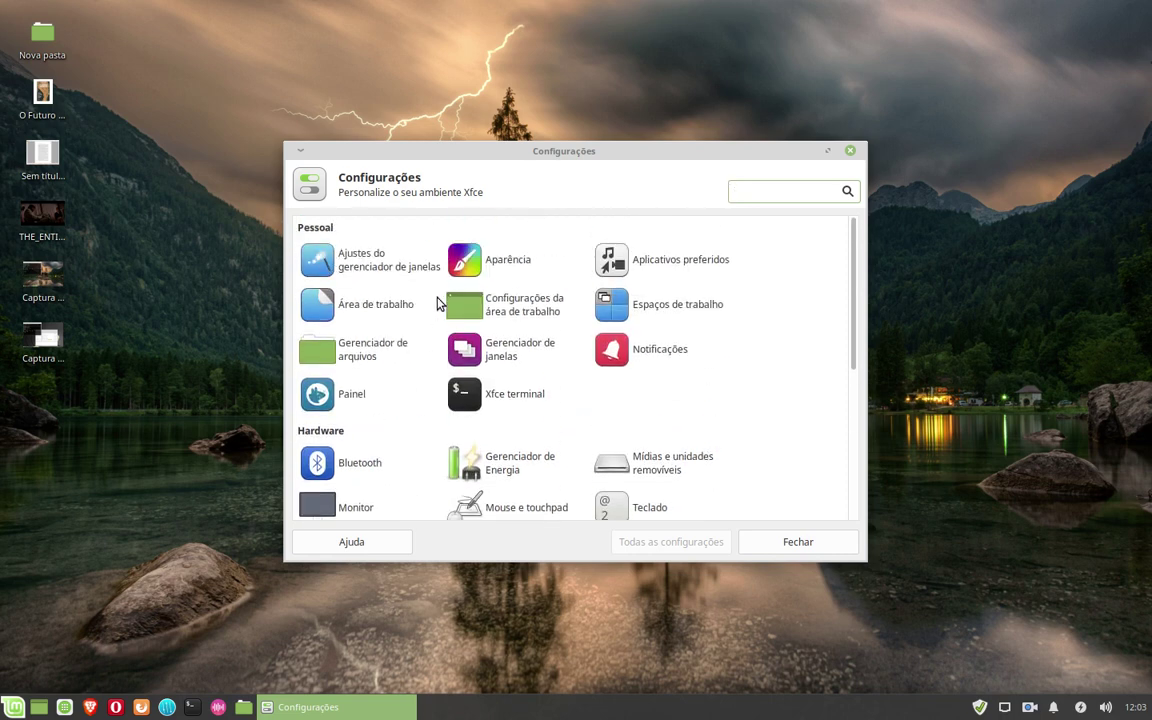
Step: Open the Appearance settings and examine the available icon themes, including the Mint-X, Mint-Y, Oxygen and Ubuntu-Mono families
left_click(508, 260)
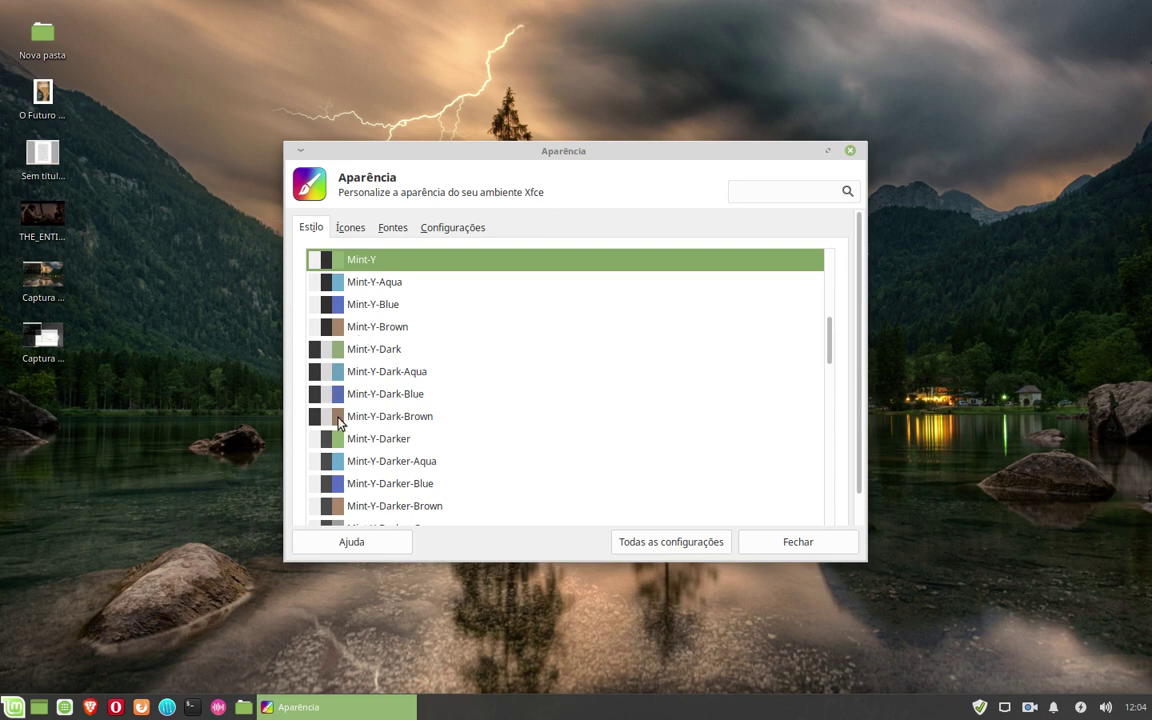
left_click(352, 229)
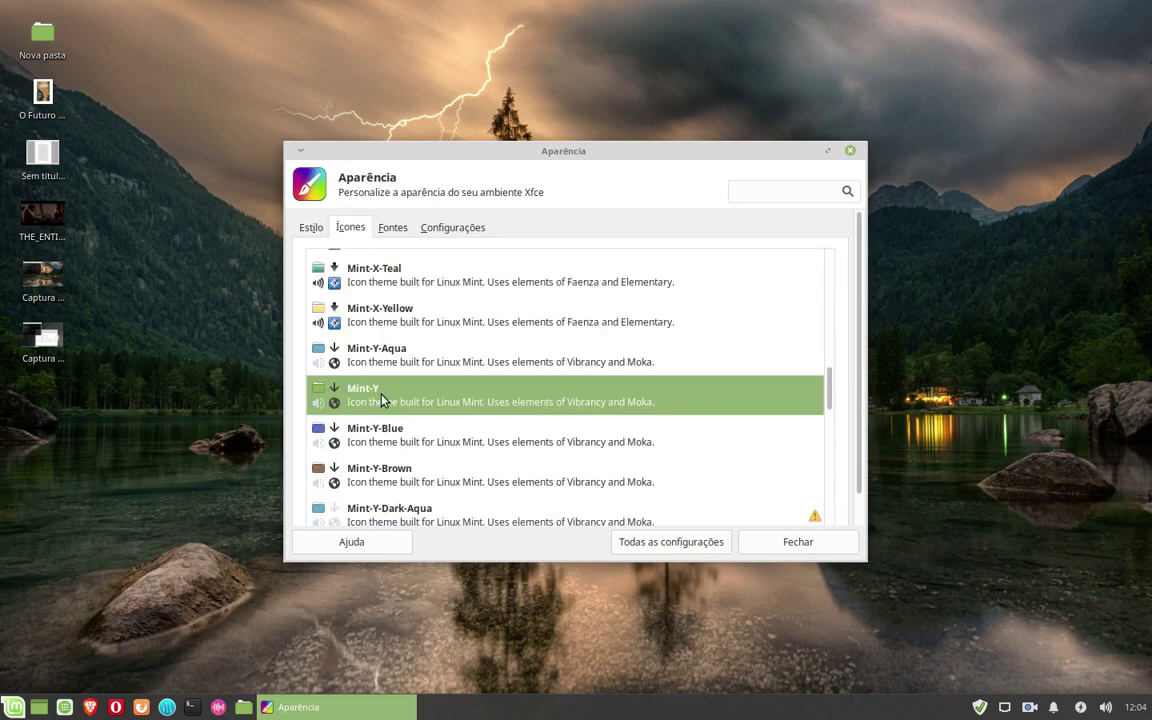
scroll(401, 380, "down", 4)
scroll(398, 437, "up", 3)
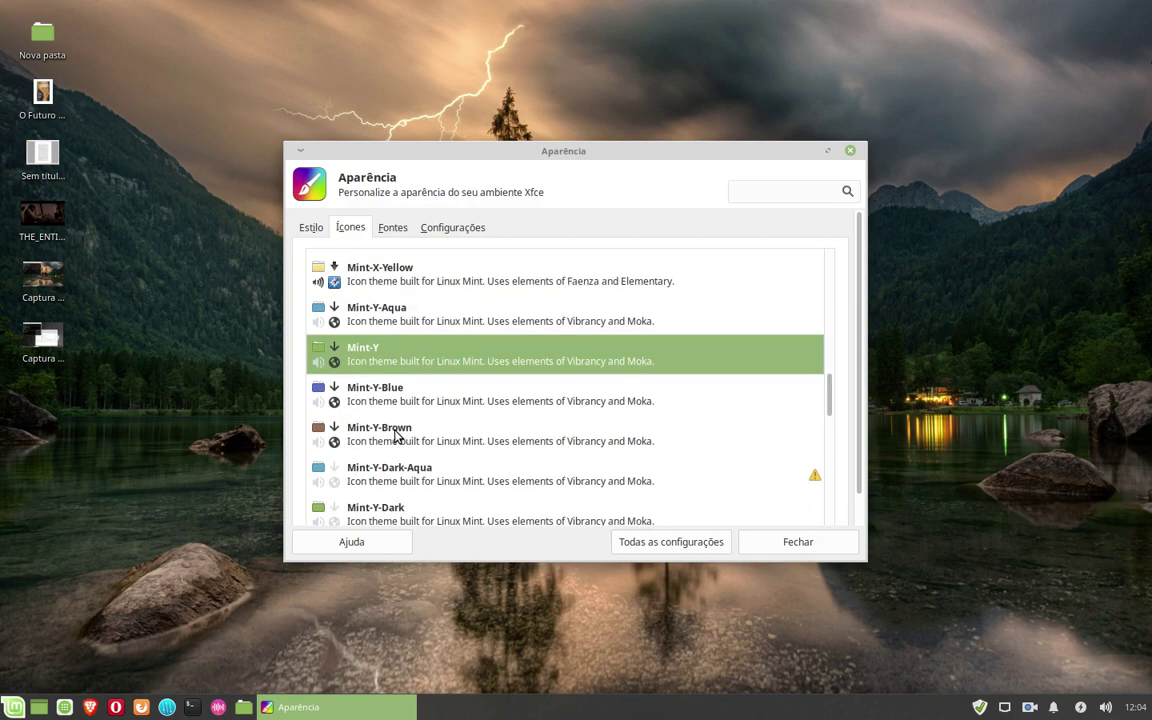
scroll(396, 434, "down", 5)
scroll(396, 434, "up", 2)
scroll(396, 433, "down", 4)
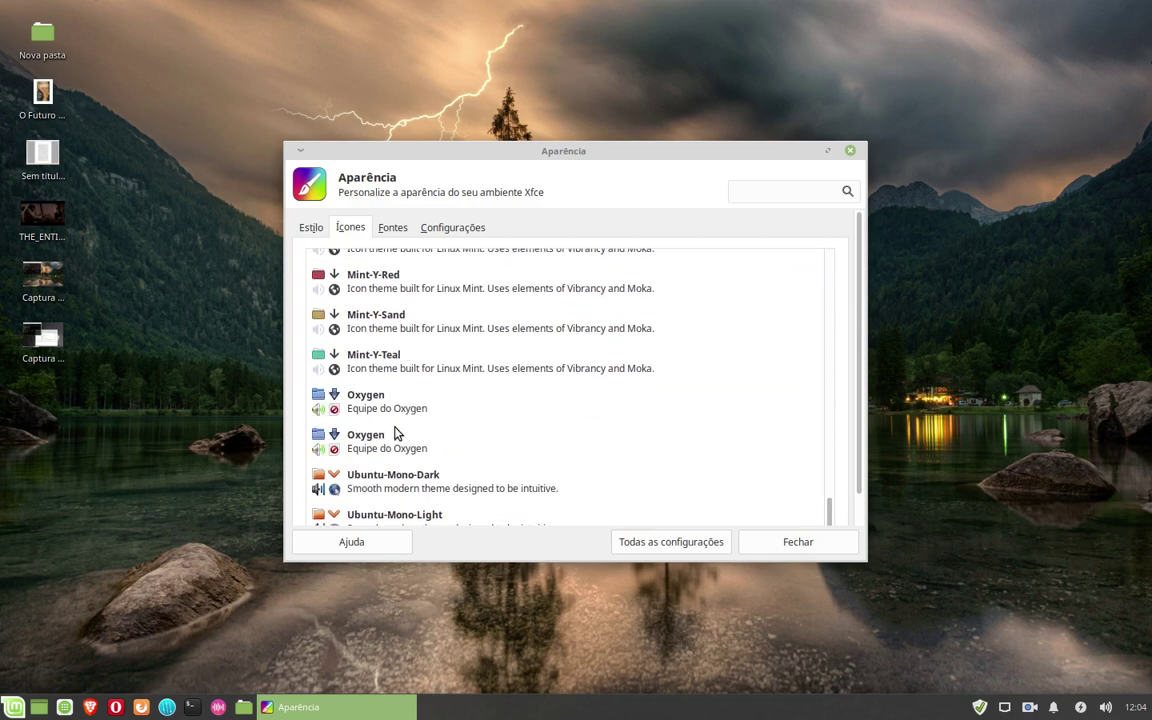
scroll(396, 434, "up", 10)
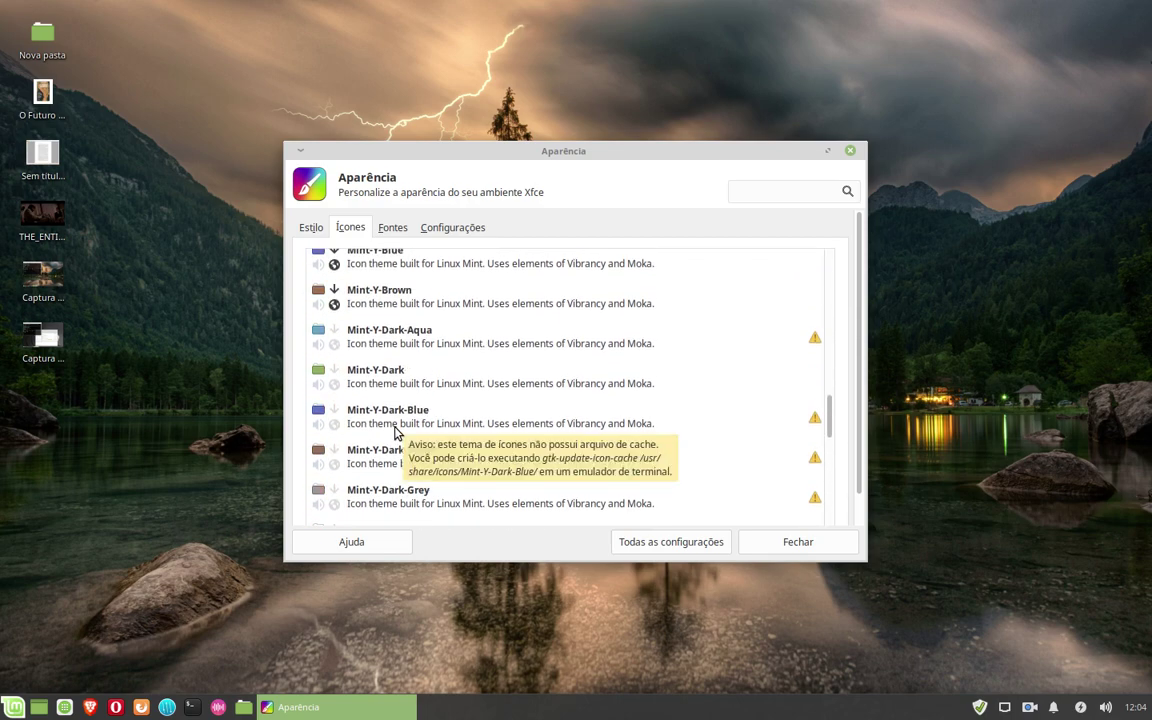
scroll(395, 428, "up", 15)
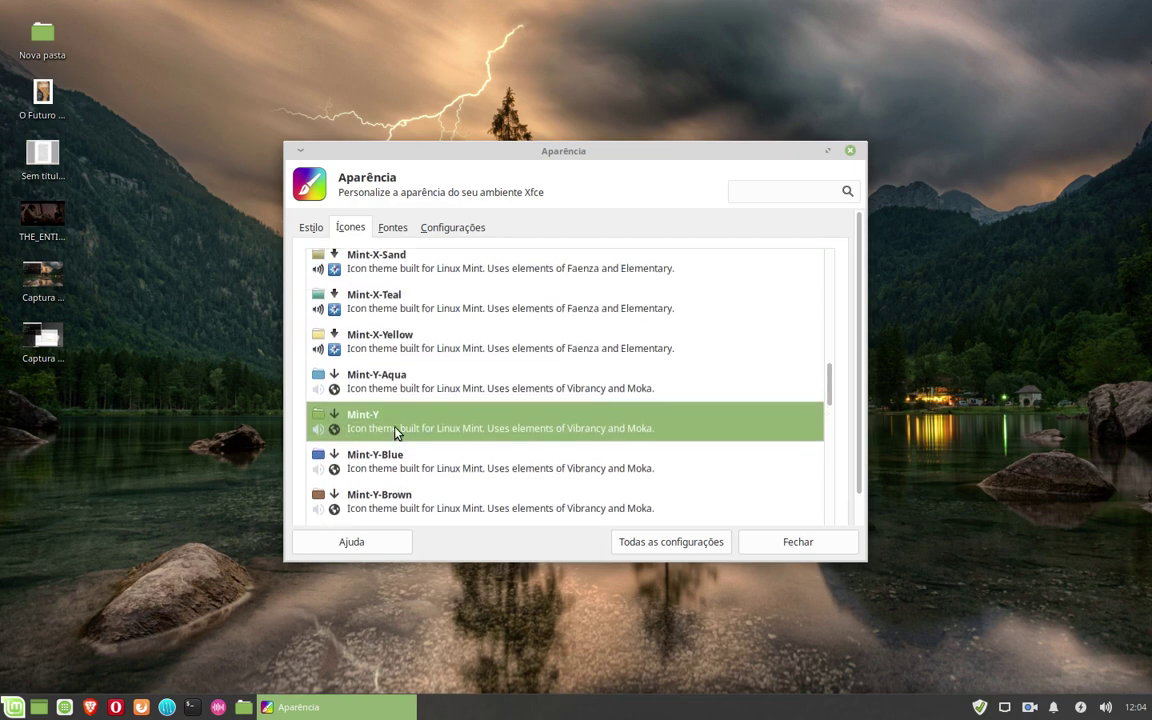
Step: Review the style themes, icon themes, fonts and general settings in the Appearance window, and close it
scroll(428, 402, "up", 3)
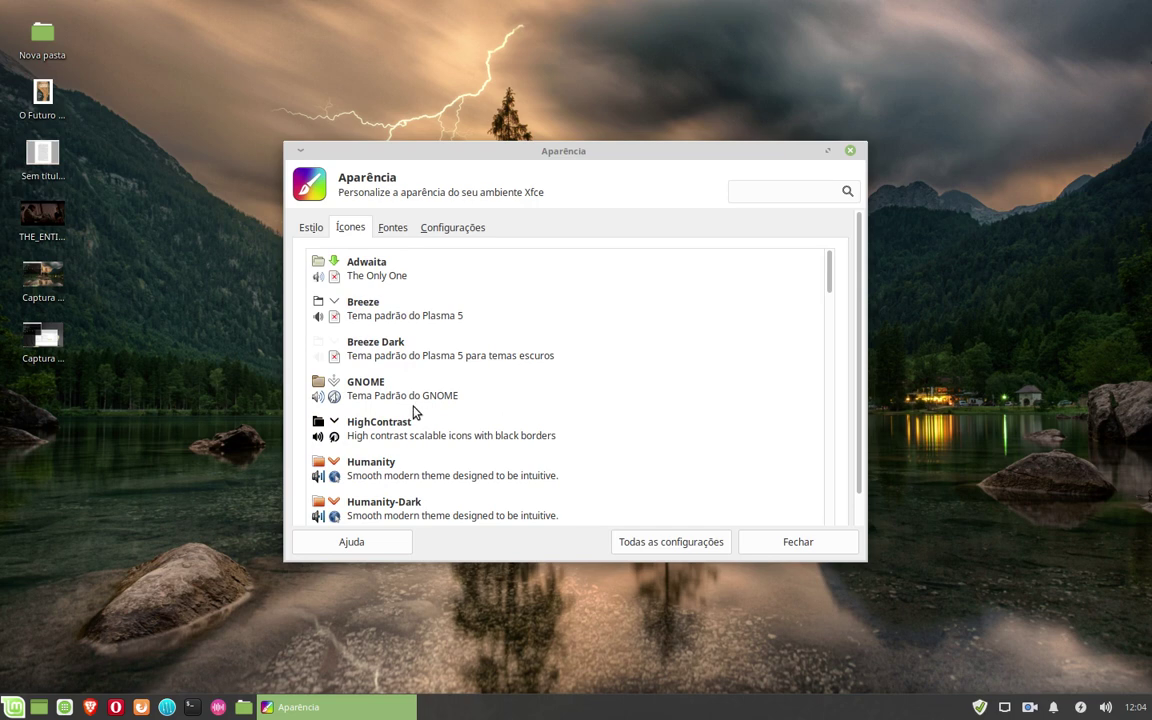
left_click(312, 228)
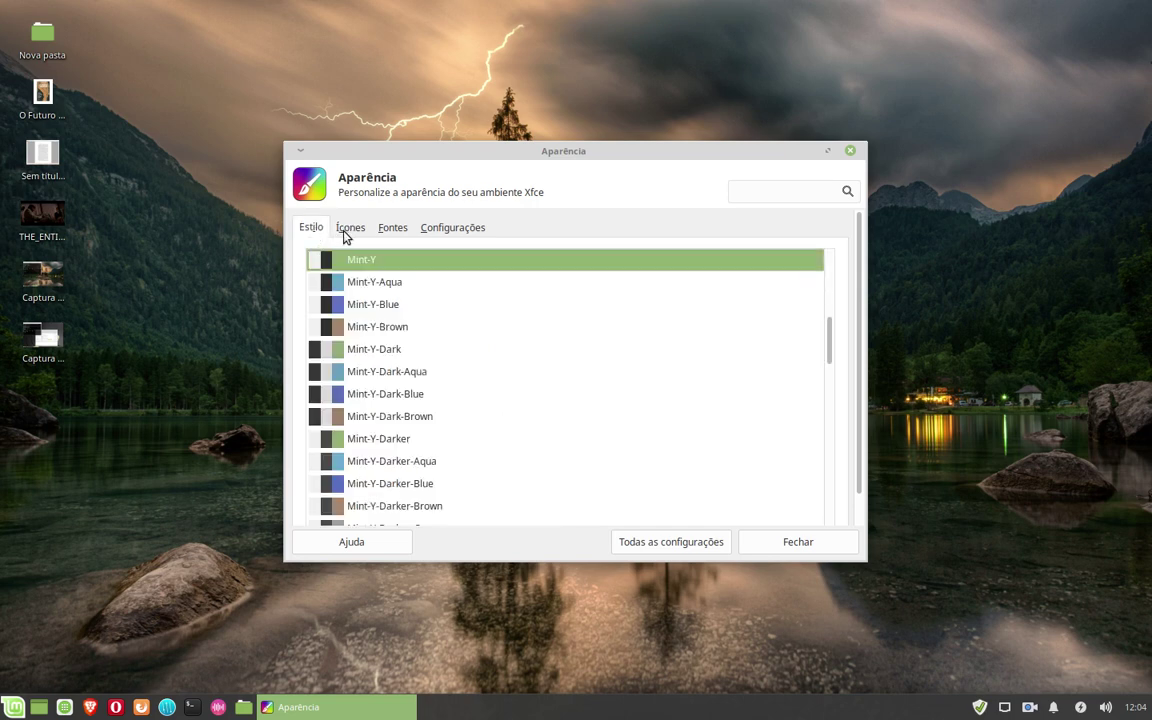
scroll(378, 442, "down", 8)
scroll(396, 455, "up", 4)
scroll(383, 488, "up", 10)
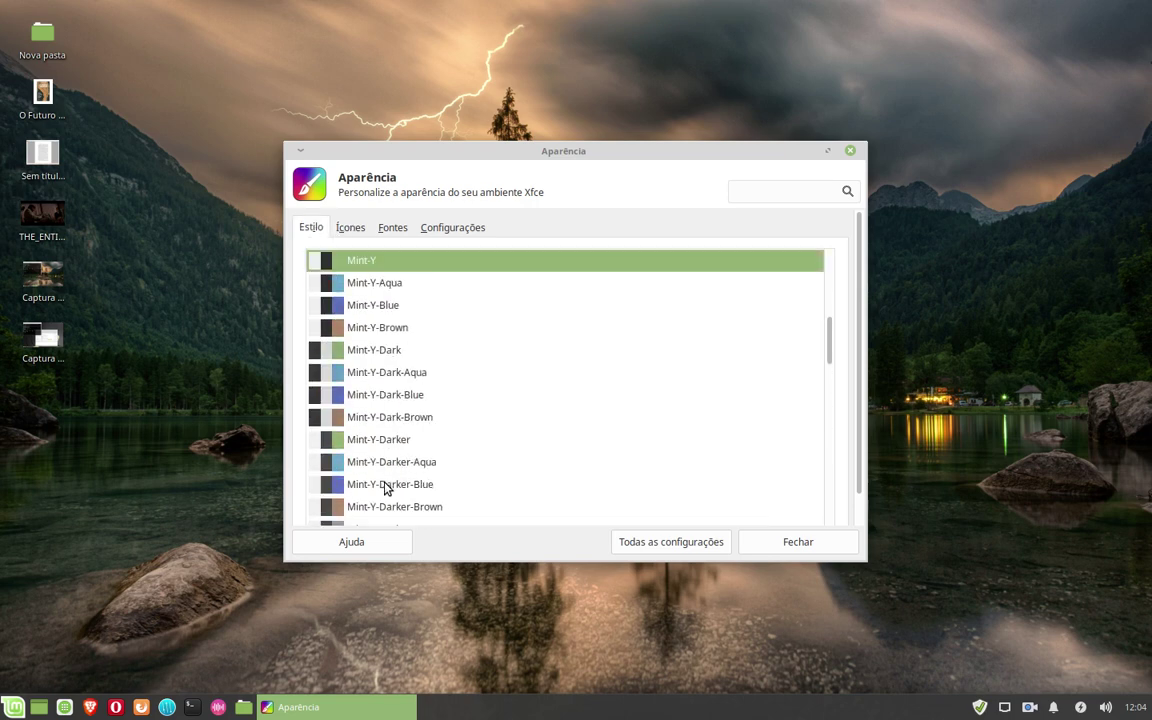
left_click(359, 231)
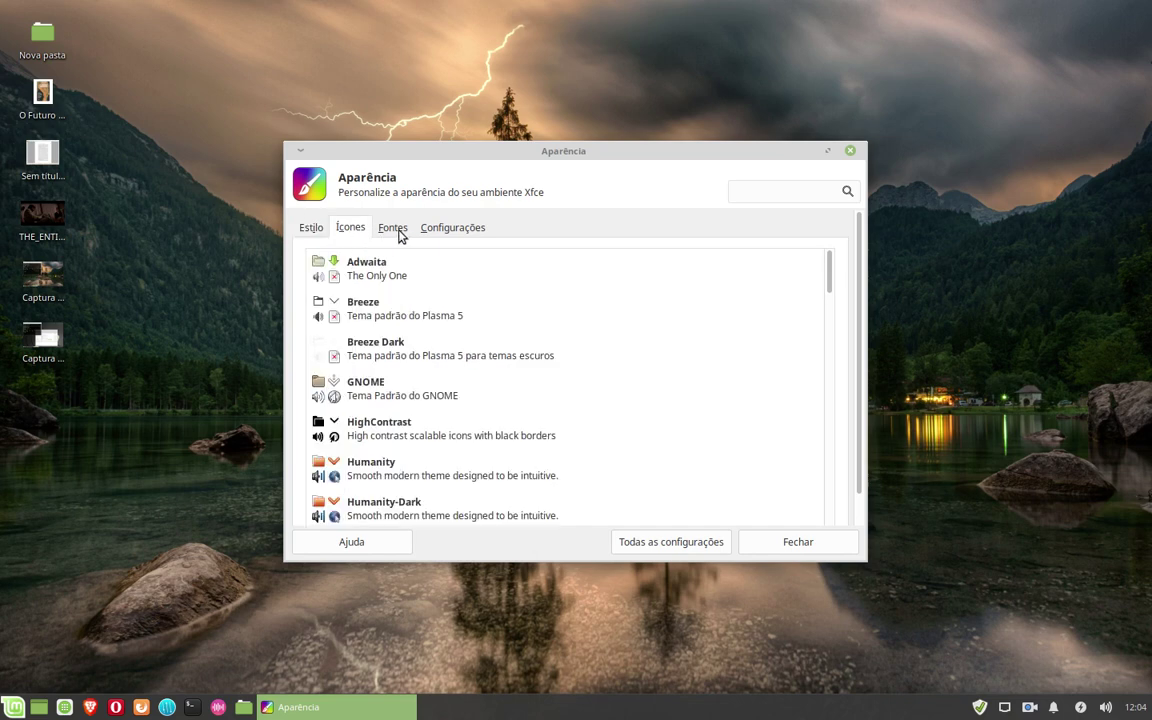
left_click(403, 231)
left_click(462, 230)
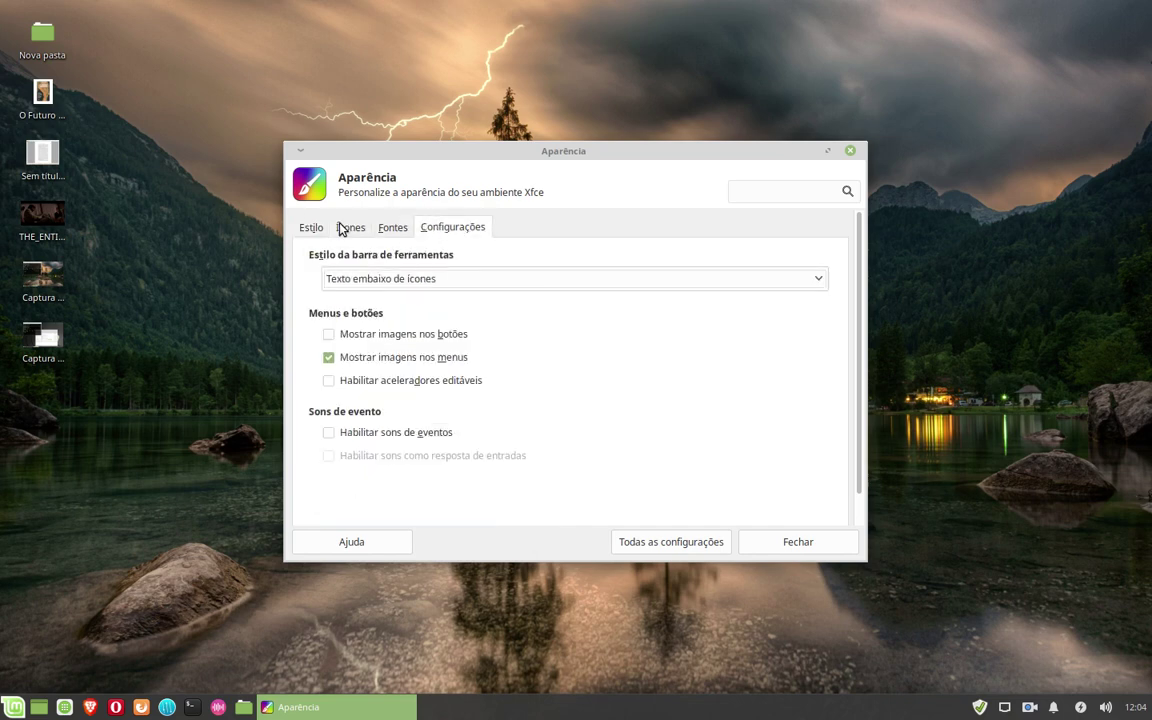
left_click(799, 545)
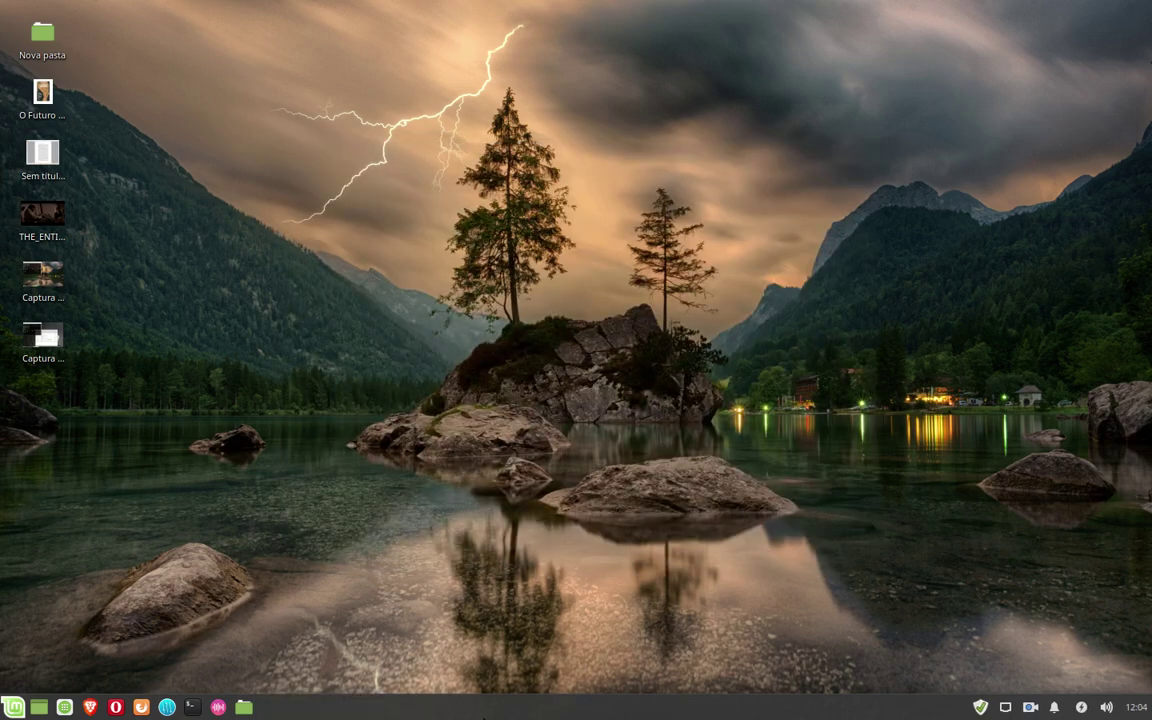
Step: Reopen the Xfce settings manager, open Espaços de trabalho, and move its window aside to expose the desktop
key("super")
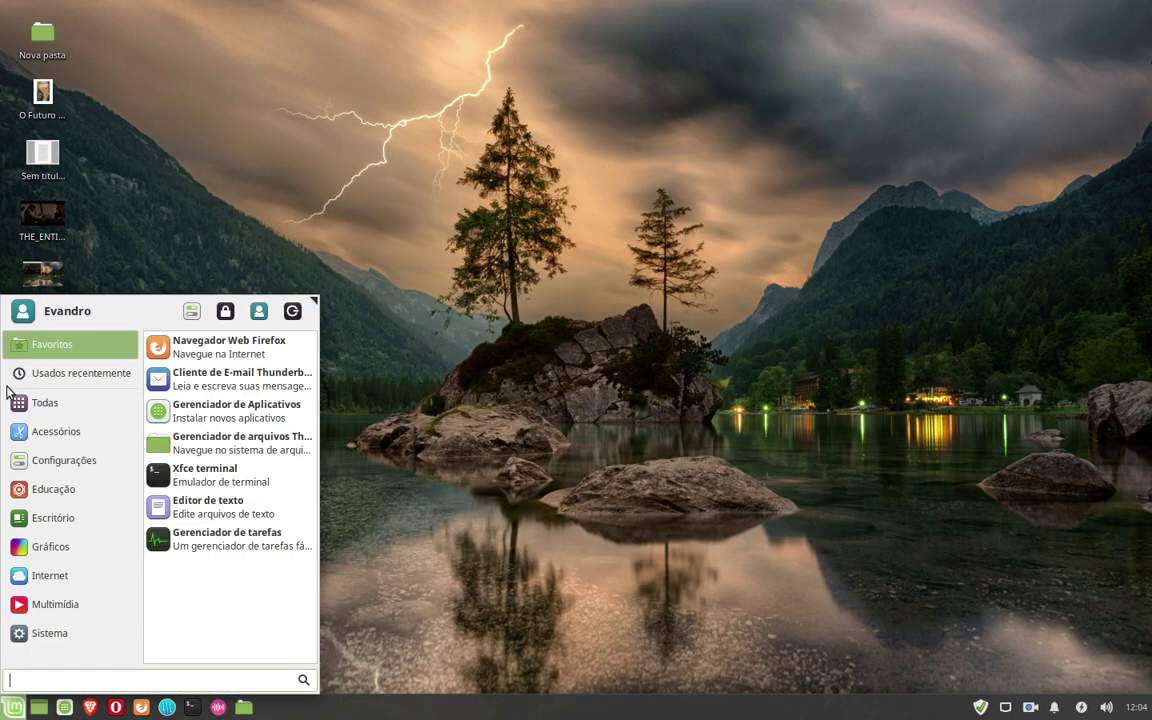
left_click(193, 312)
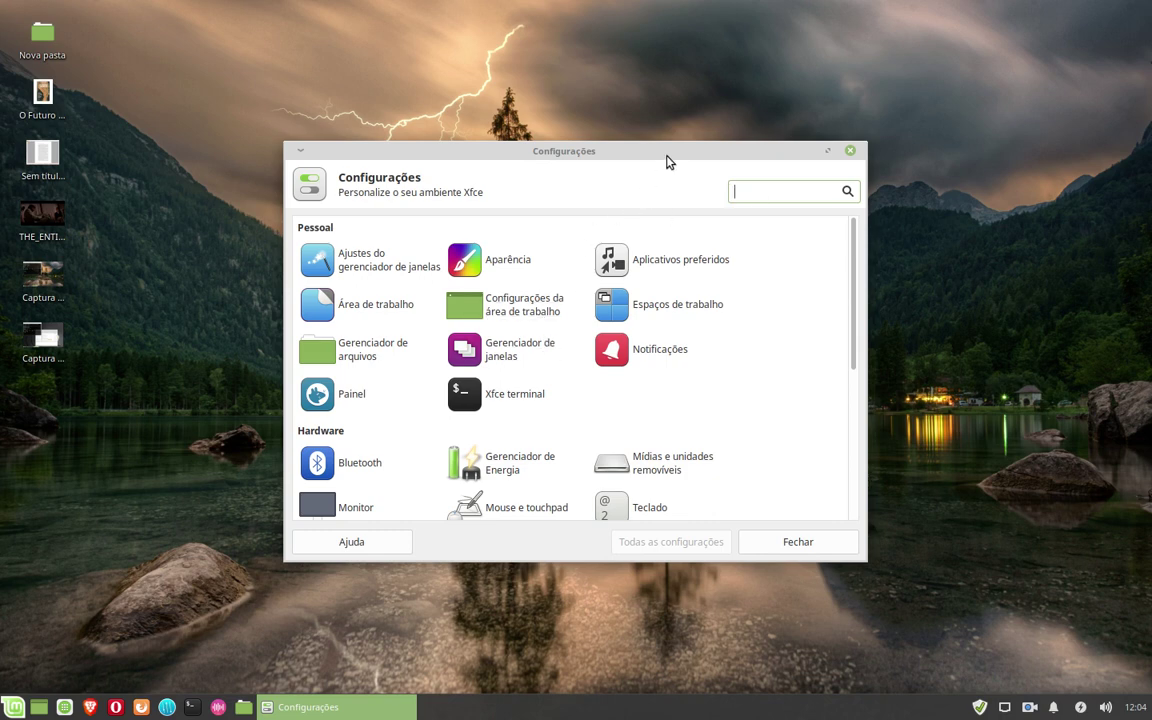
left_click_drag(665, 158, 577, 135)
left_click(582, 286)
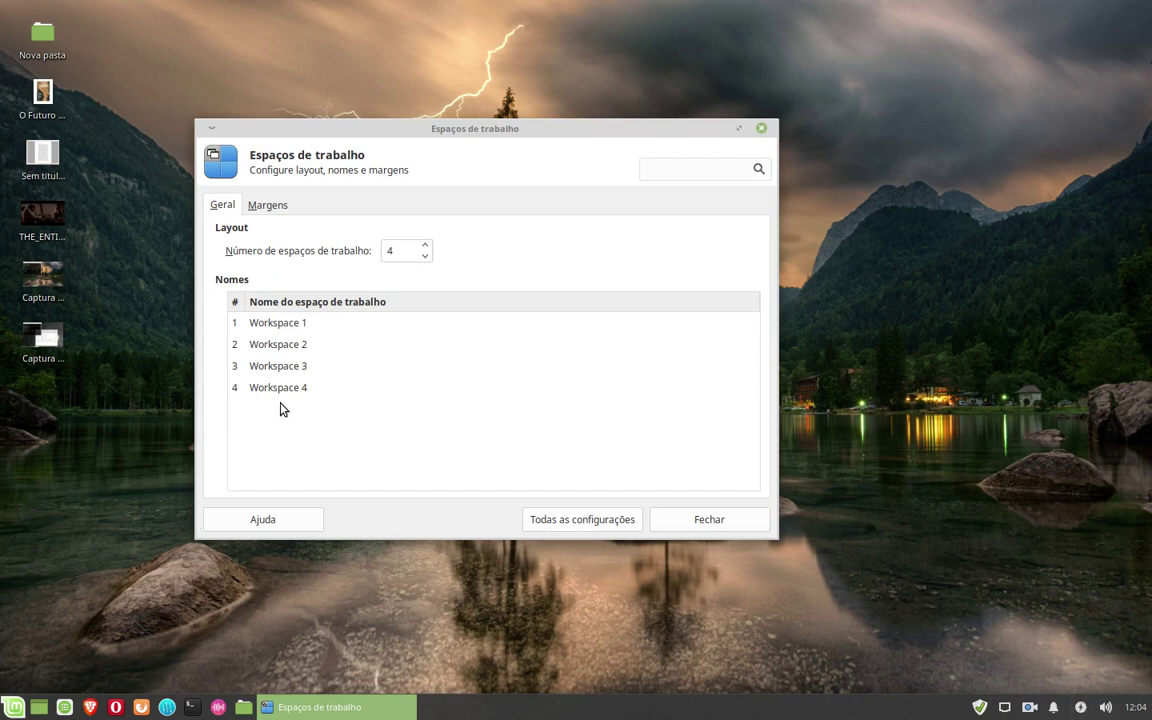
left_click_drag(716, 136, 628, 104)
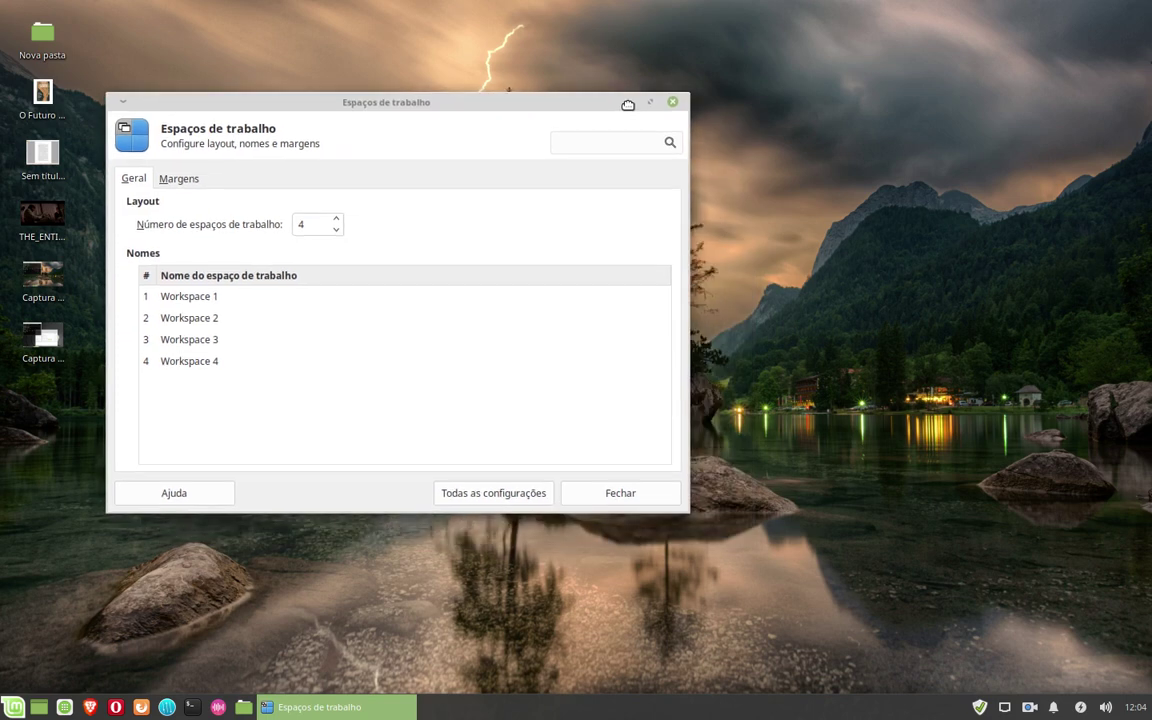
Step: Switch to Workspace 2 through the desktop's workspace list and return to the Espaços de trabalho window on Workspace 1
left_click(956, 313)
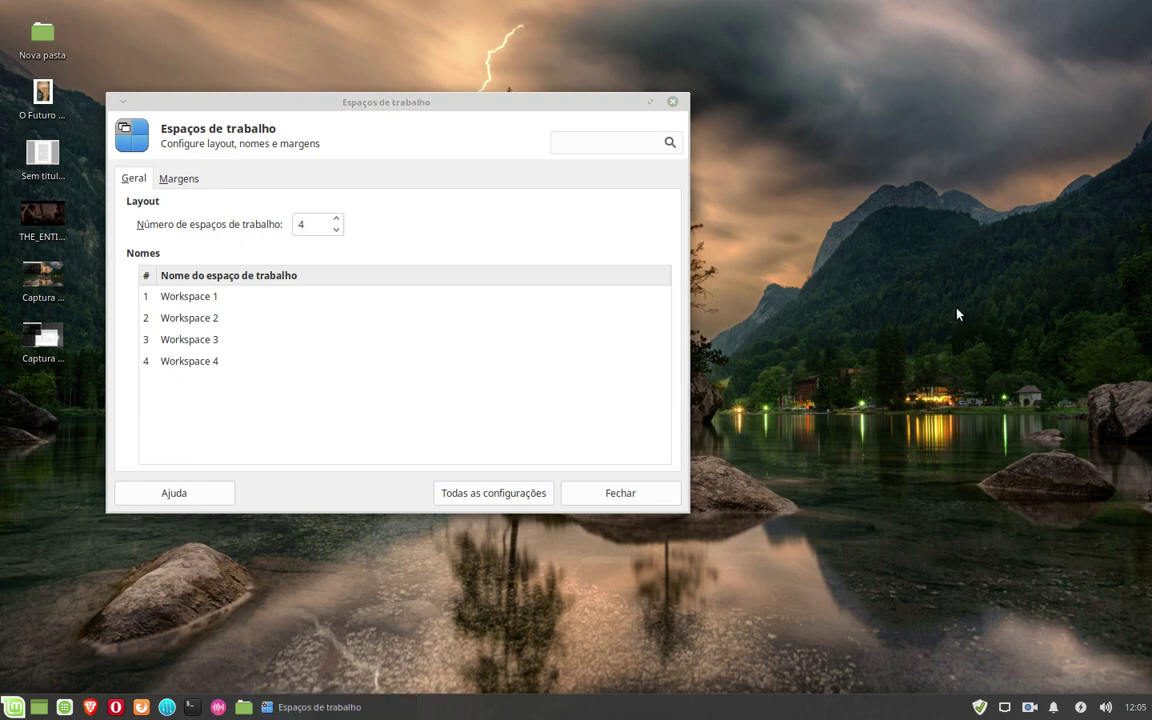
middle_click(957, 314)
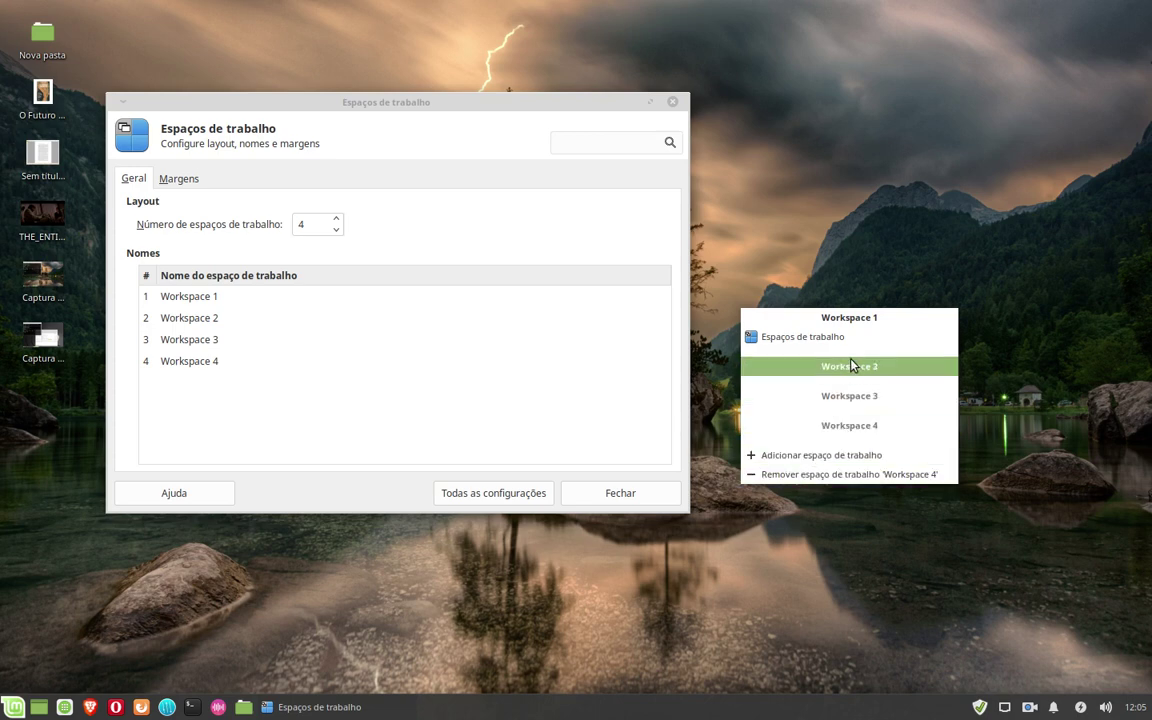
left_click(884, 280)
middle_click(884, 280)
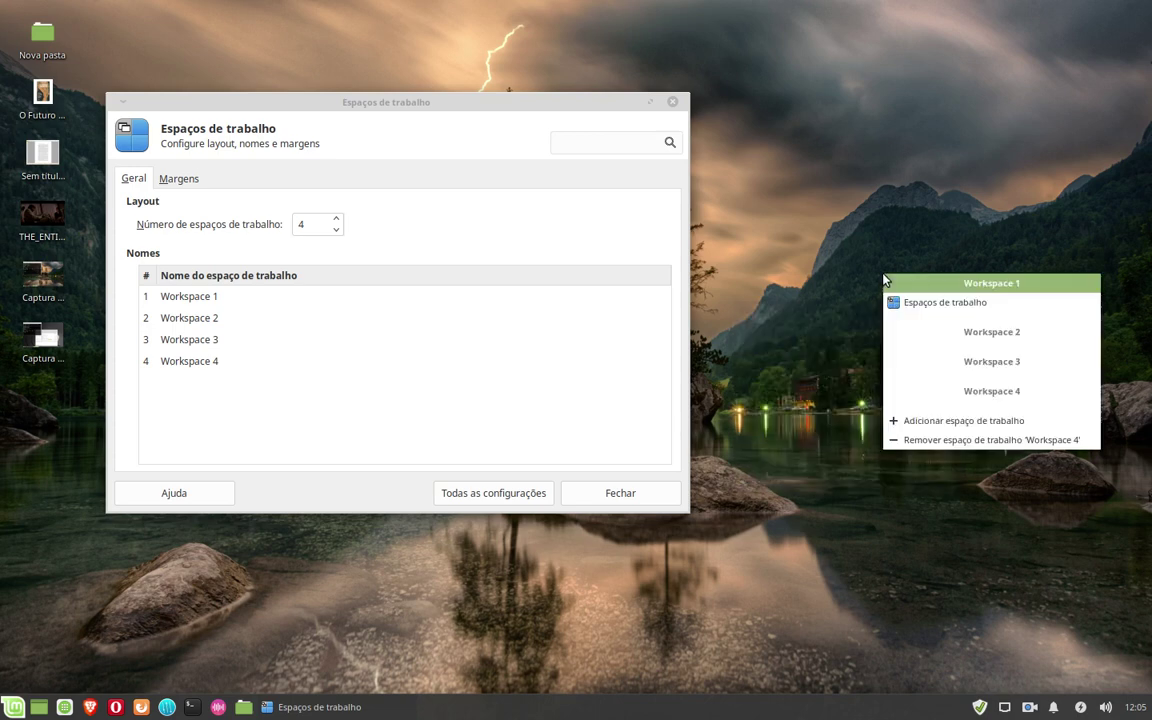
left_click(984, 338)
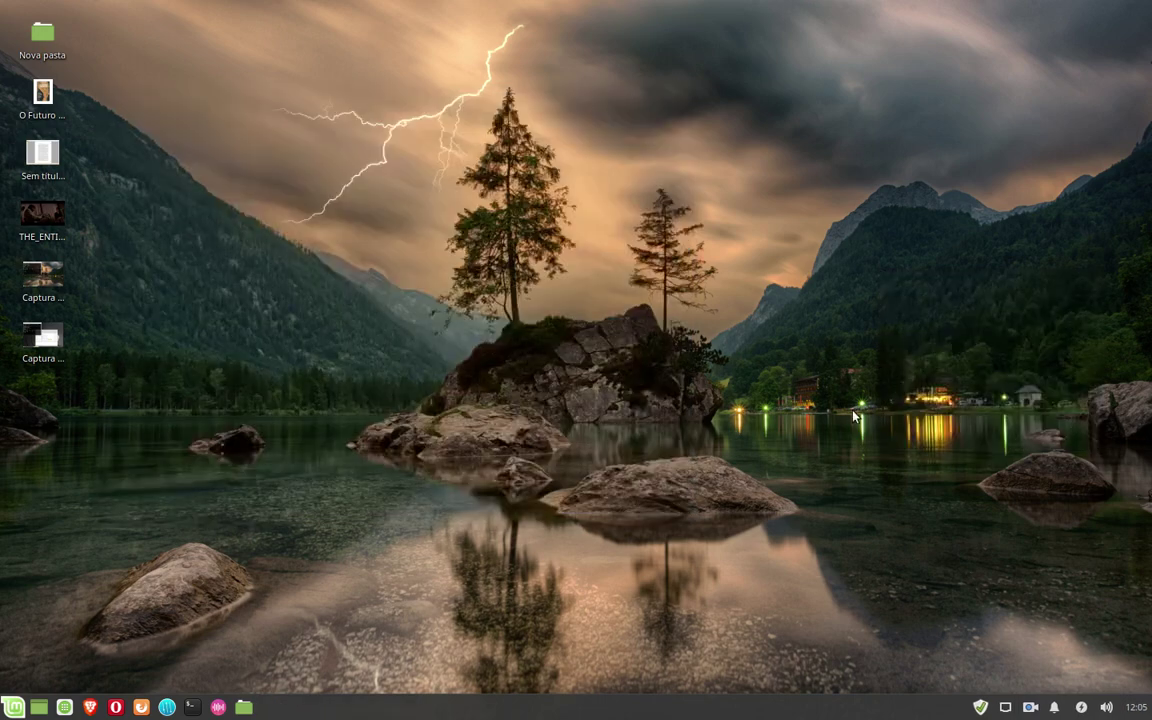
middle_click(797, 296)
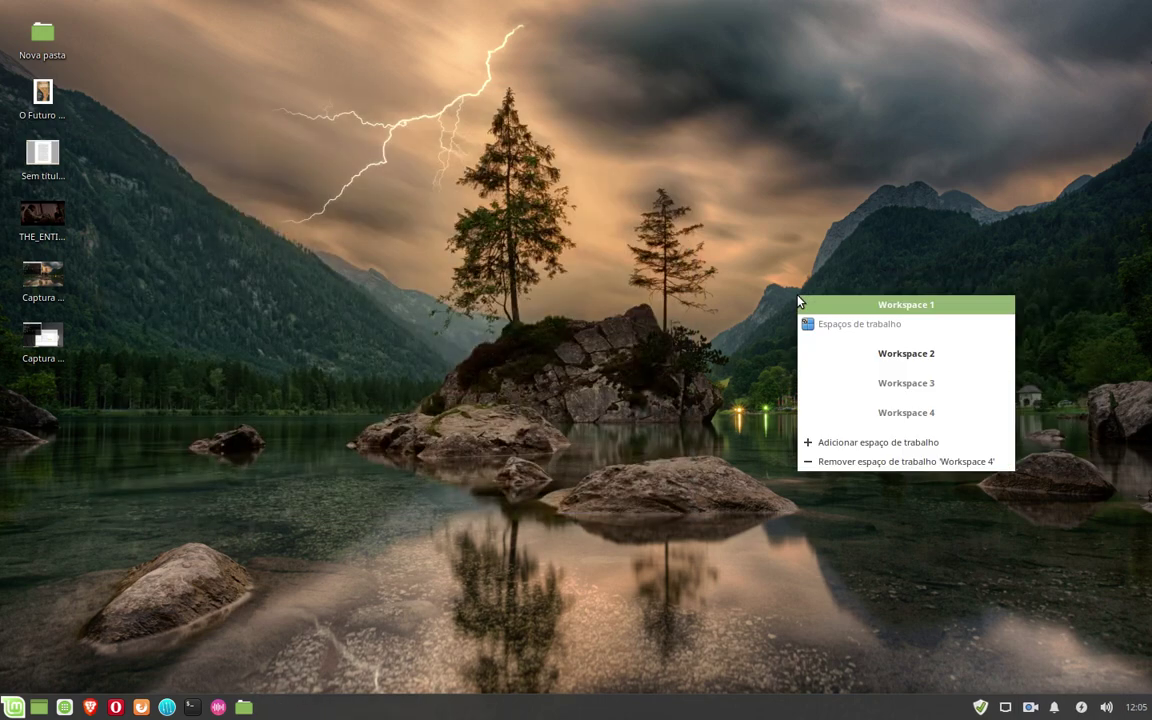
left_click(889, 332)
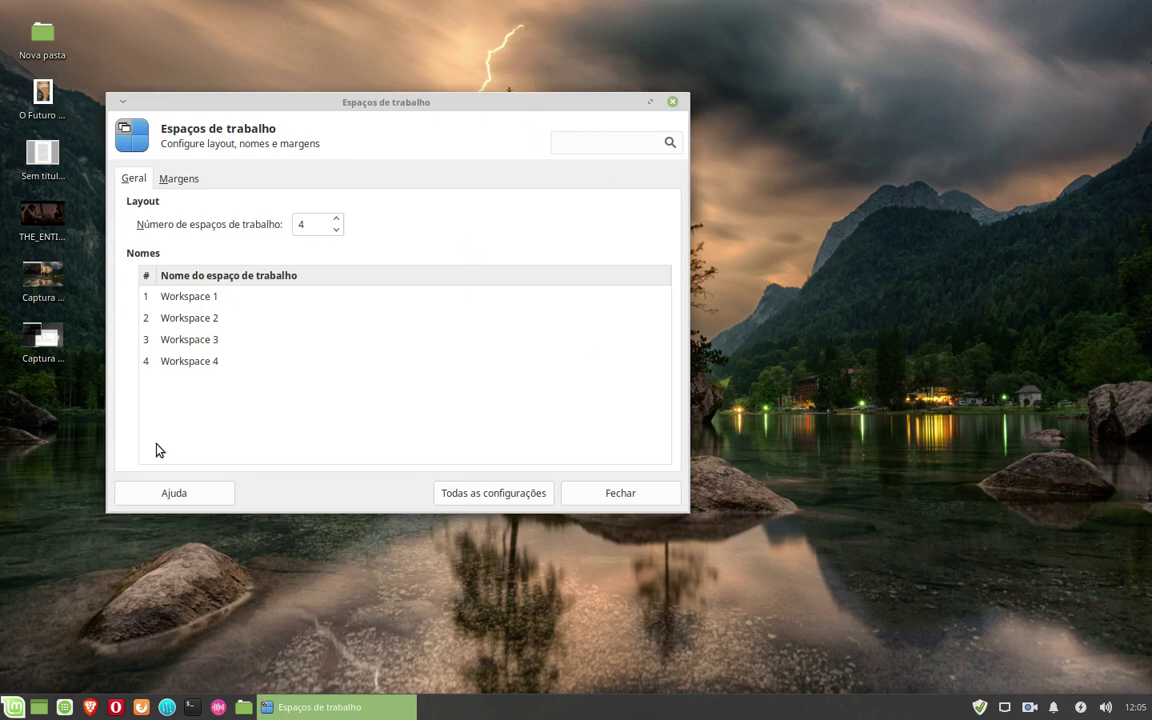
Step: Return to the full settings list and look through its Pessoal, Hardware and Sistema categories
left_click(478, 495)
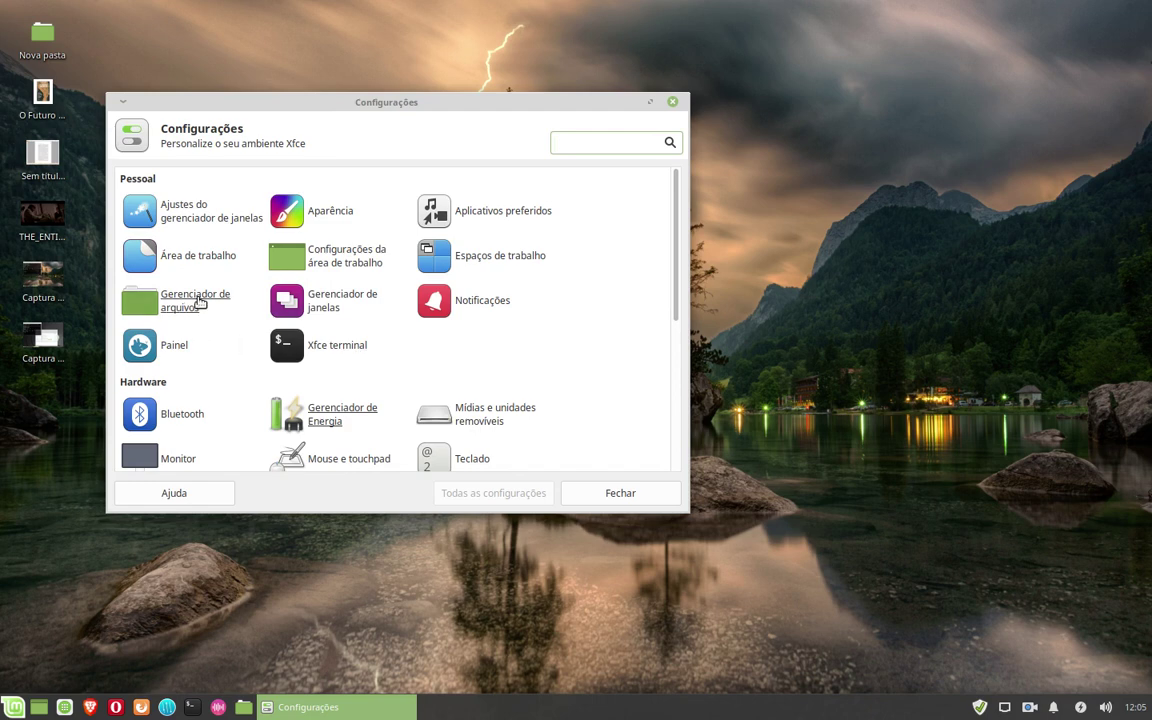
scroll(160, 360, "down", 3)
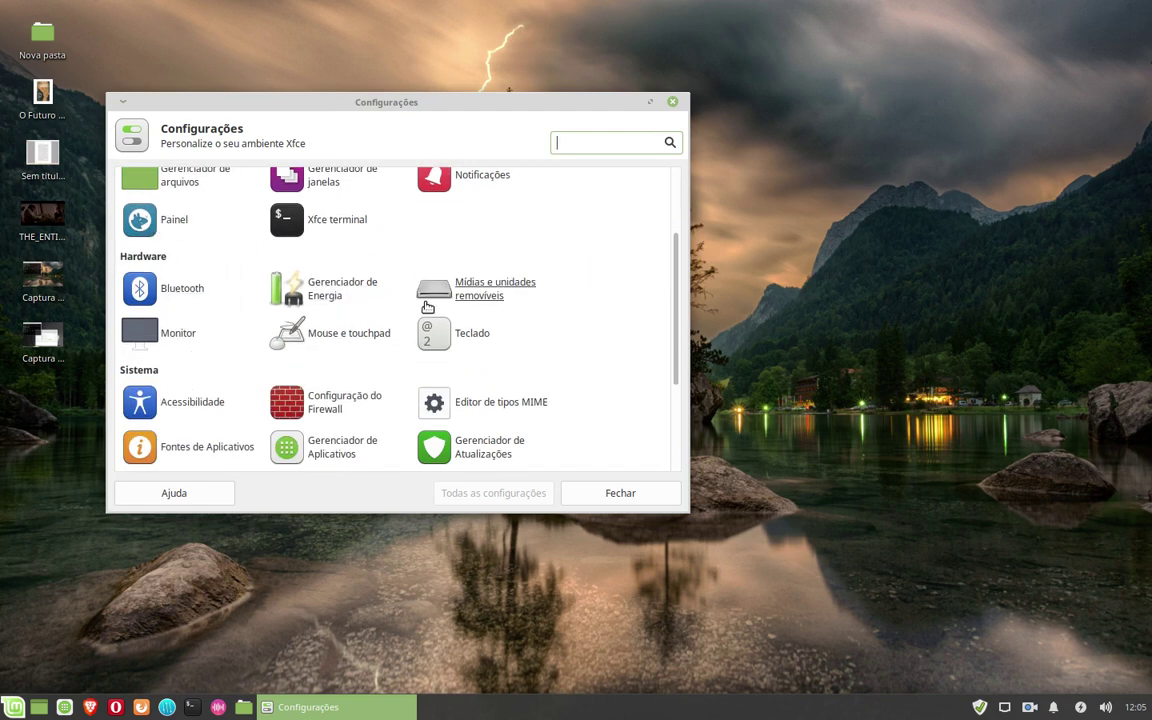
scroll(337, 412, "down", 3)
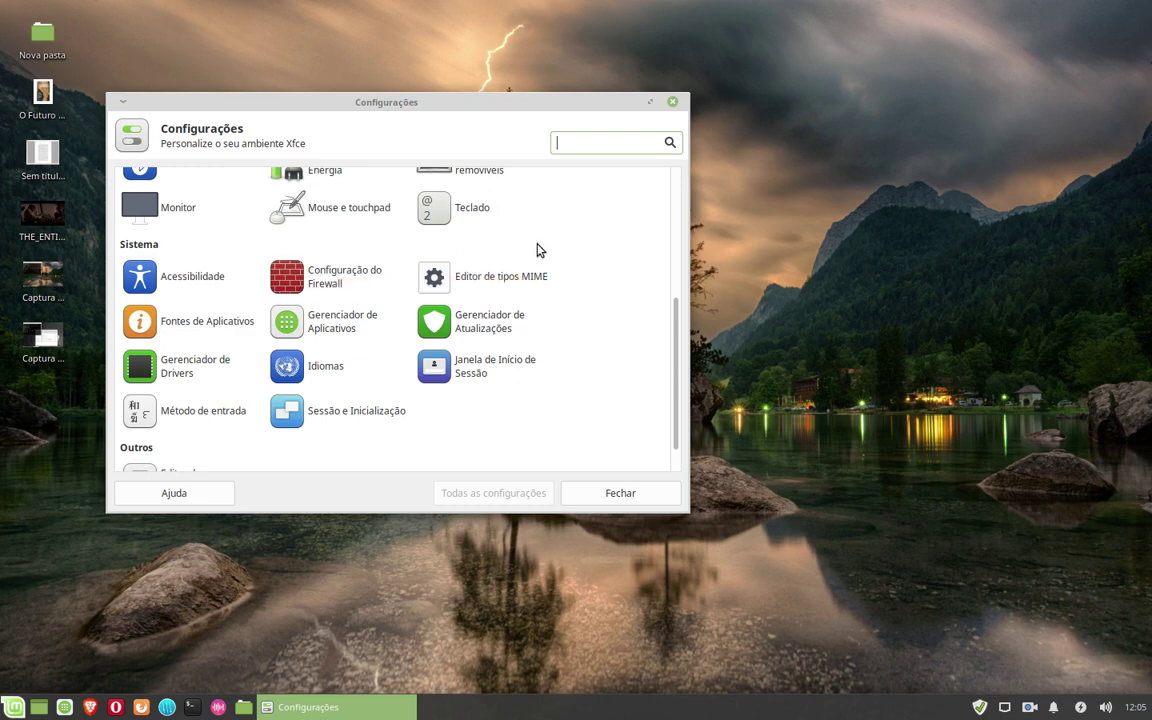
Step: Open Gerenciador de Drivers, authenticating with the account password, and expand the cache update details
left_click(180, 371)
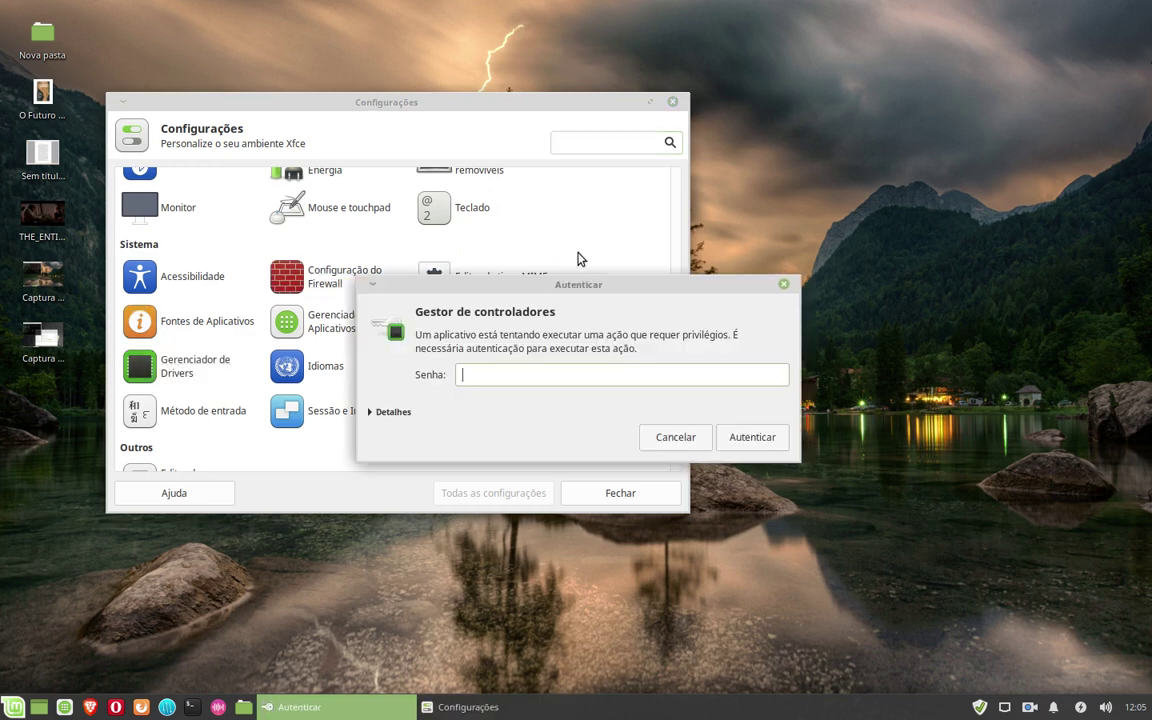
key("Return")
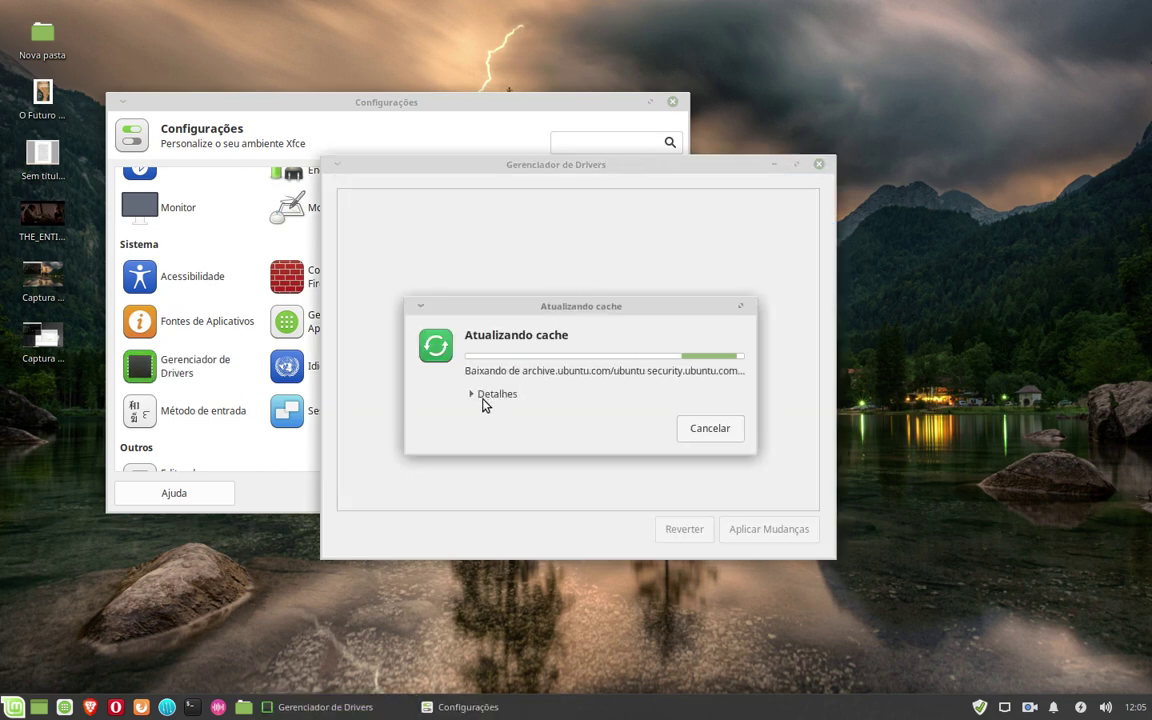
left_click(471, 398)
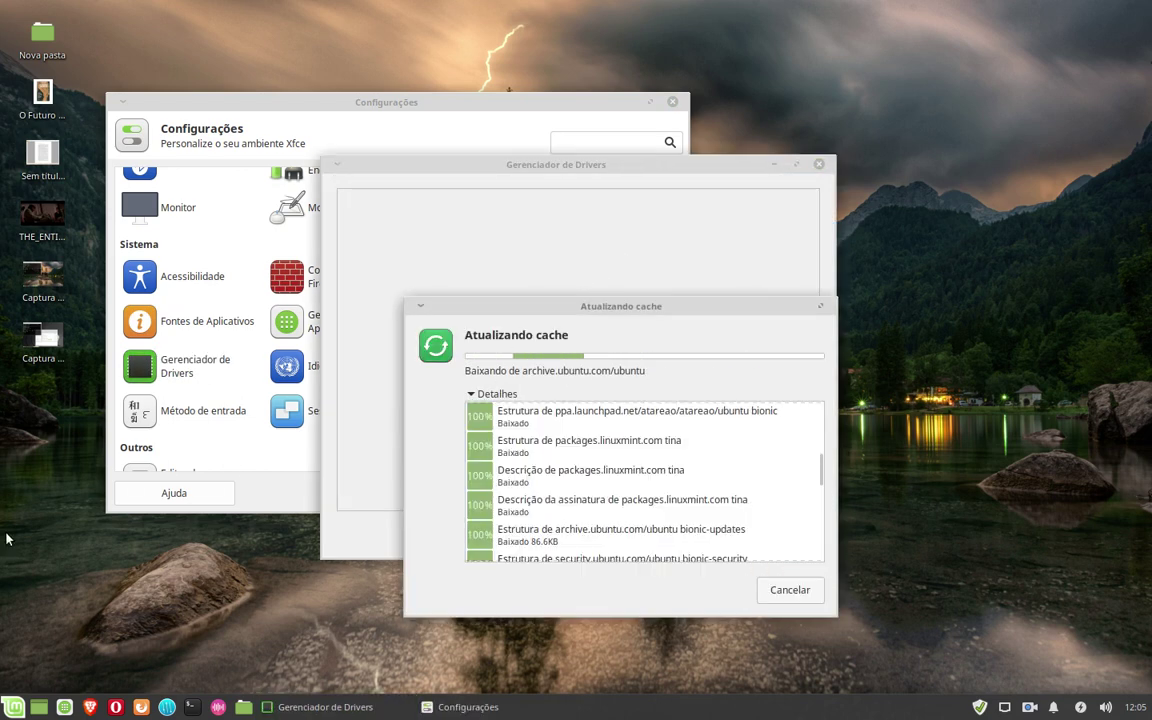
Step: Check the settings manager's Sistema and Outros entries before closing it, and move the Gerenciador de Drivers window aside
left_click(438, 104)
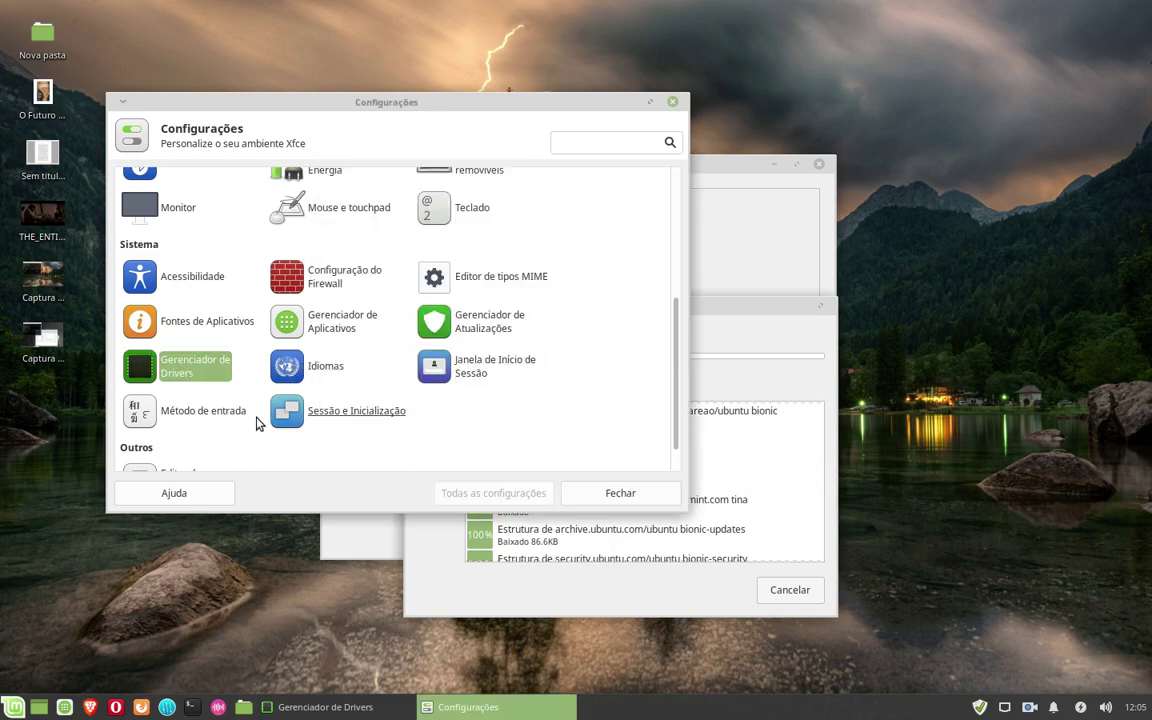
scroll(195, 396, "down", 1)
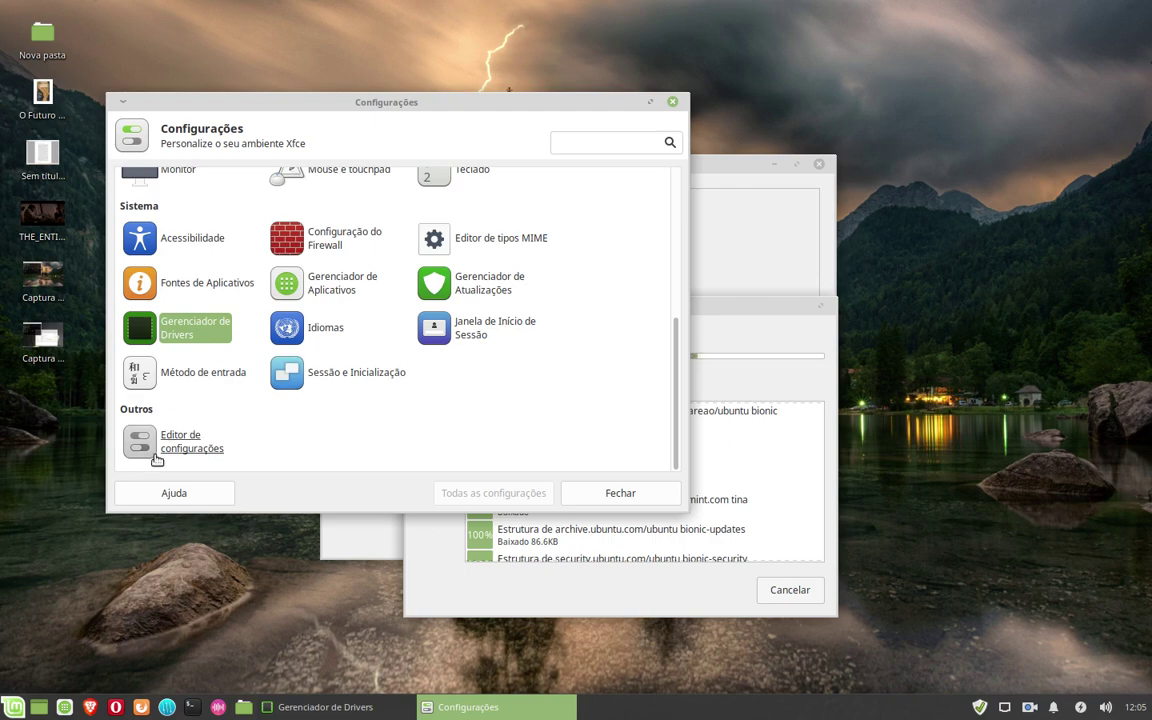
scroll(573, 393, "up", 5)
left_click(673, 103)
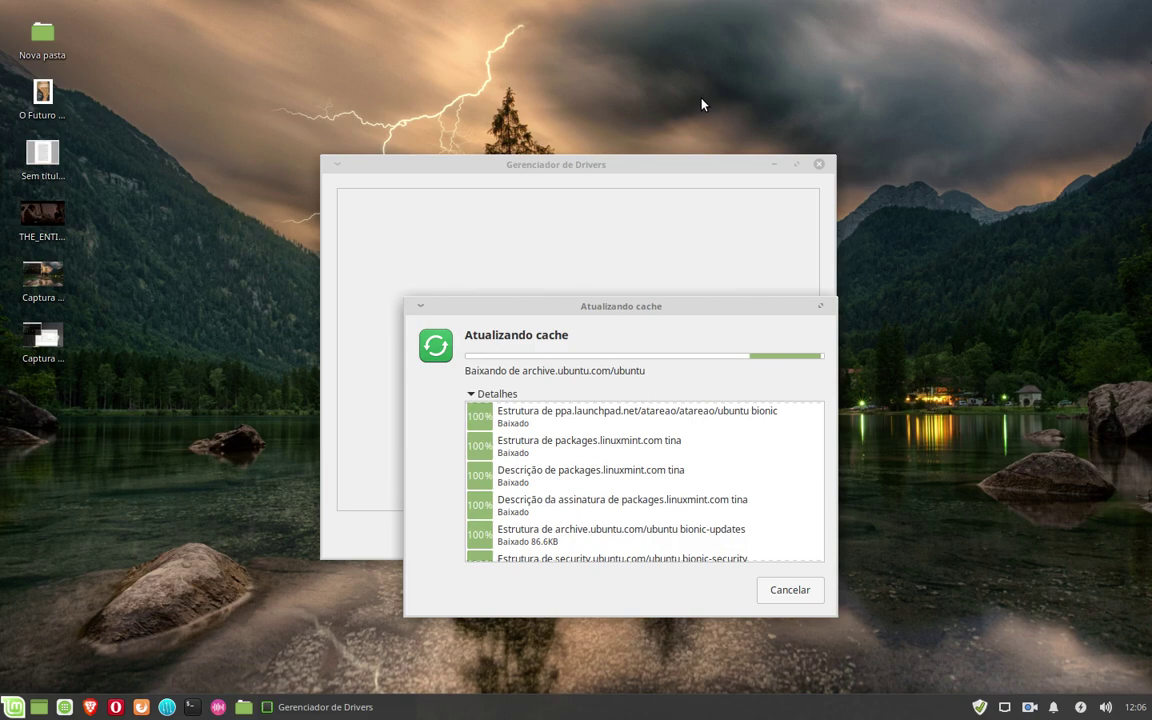
left_click_drag(552, 165, 678, 149)
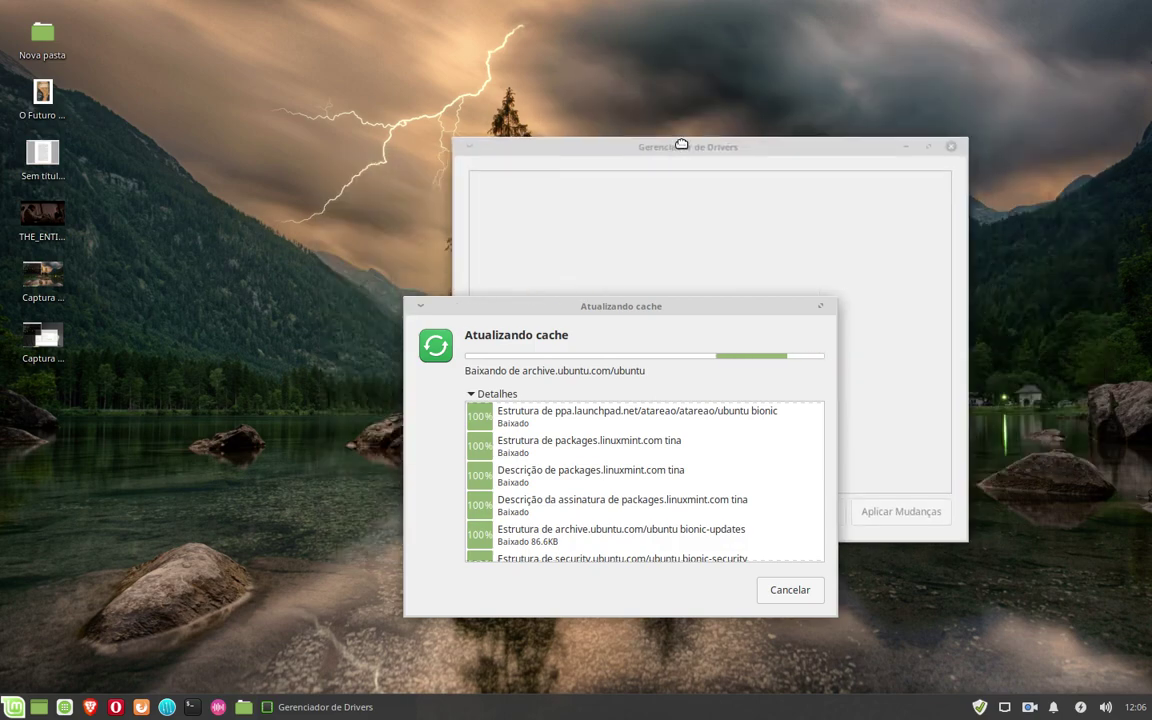
Step: Look through the Acessórios category of the application menu while the driver cache updates
key("super")
mouse_move(46, 431)
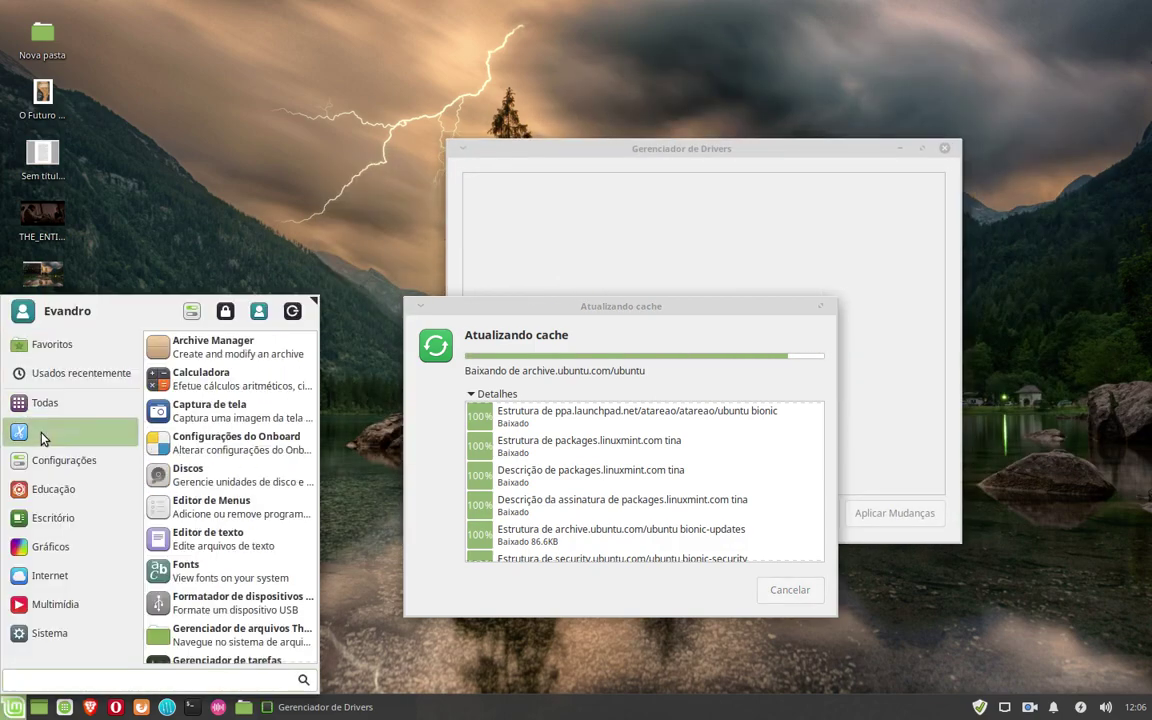
scroll(236, 440, "down", 5)
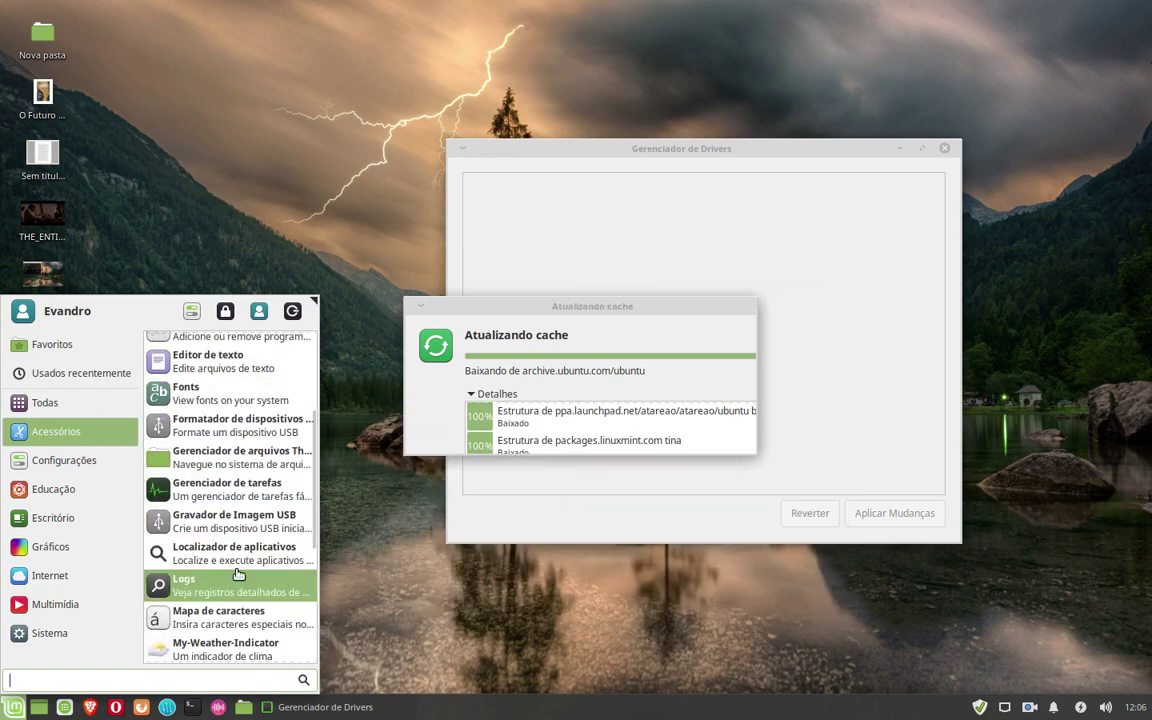
scroll(240, 574, "down", 5)
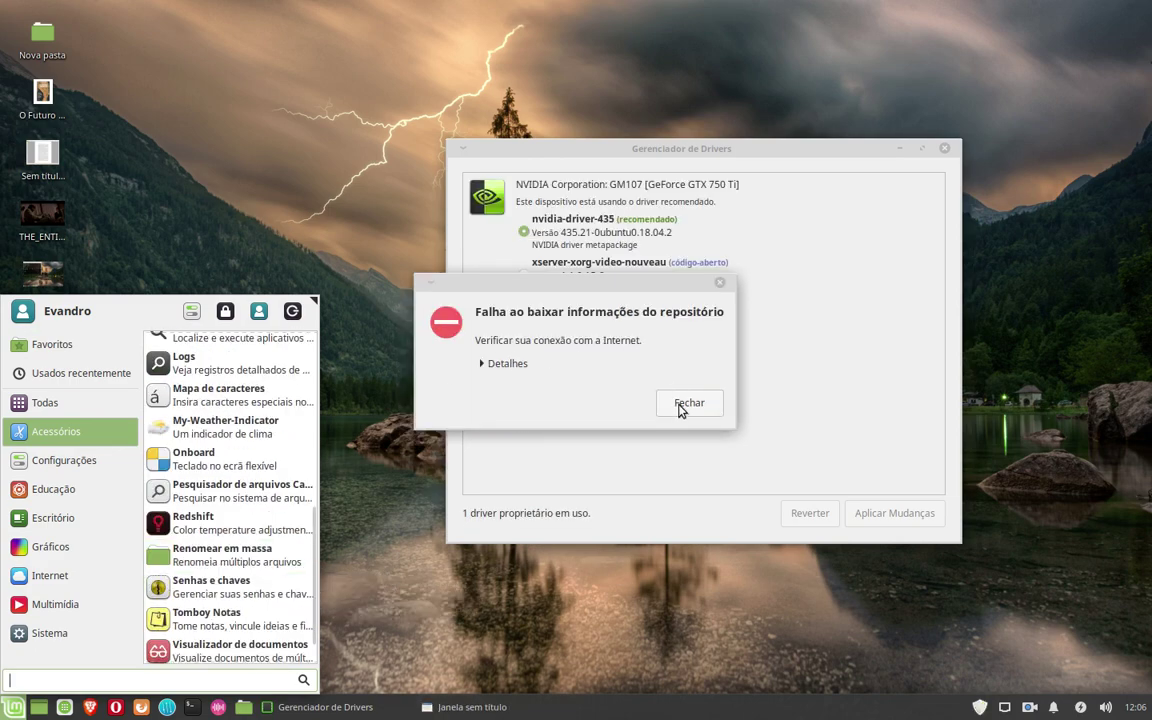
Step: Dismiss the repository download error, review the available NVIDIA graphics drivers, and close Gerenciador de Drivers
left_click(686, 406)
left_click(685, 405)
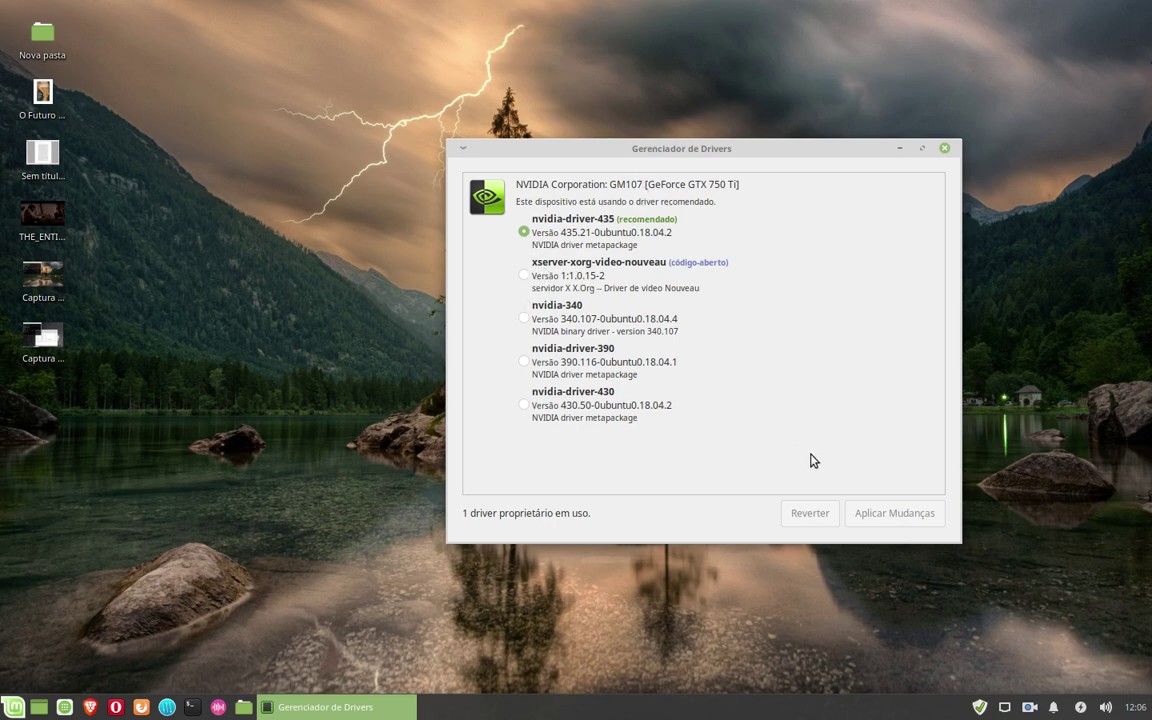
left_click(944, 149)
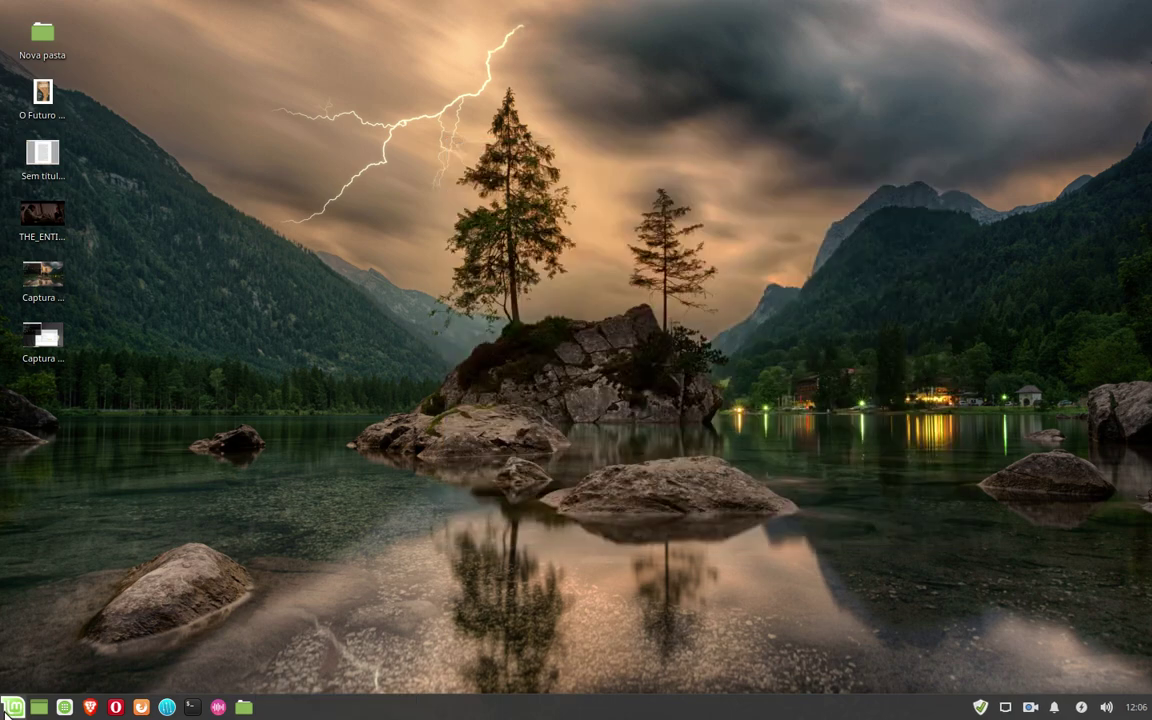
Step: Reopen the application menu and examine the complete list of Acessórios applications, from Archive Manager to Visualizador de imagens
key("super")
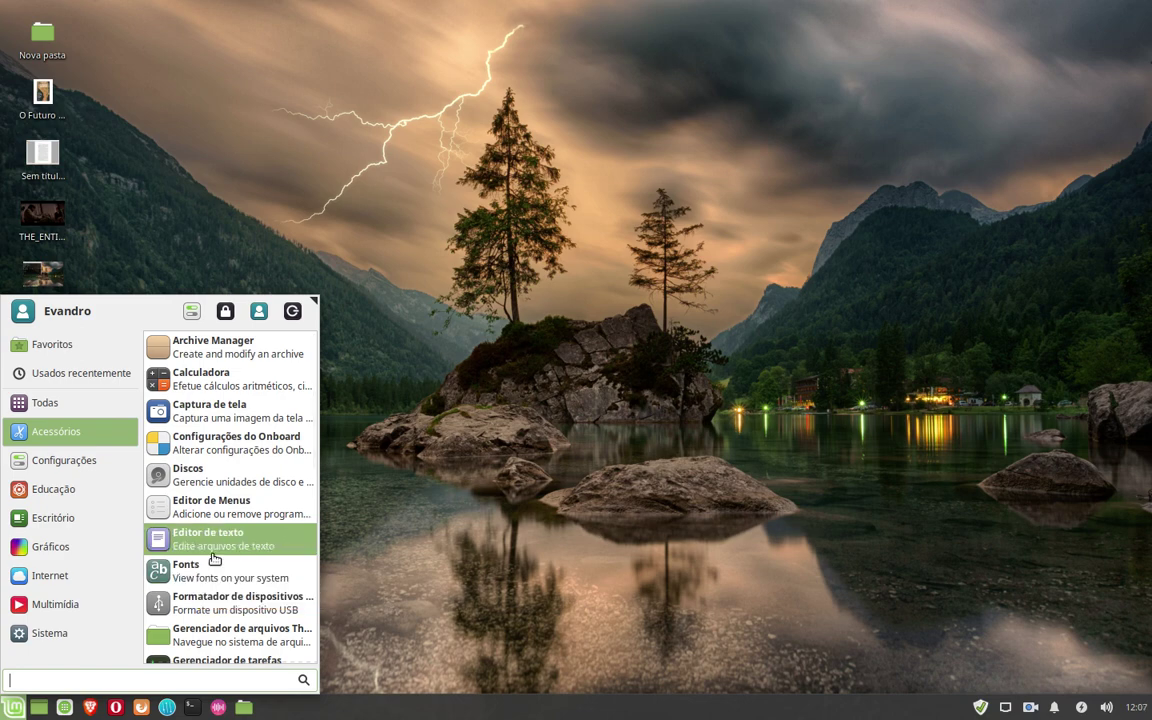
scroll(214, 558, "down", 2)
scroll(261, 565, "down", 2)
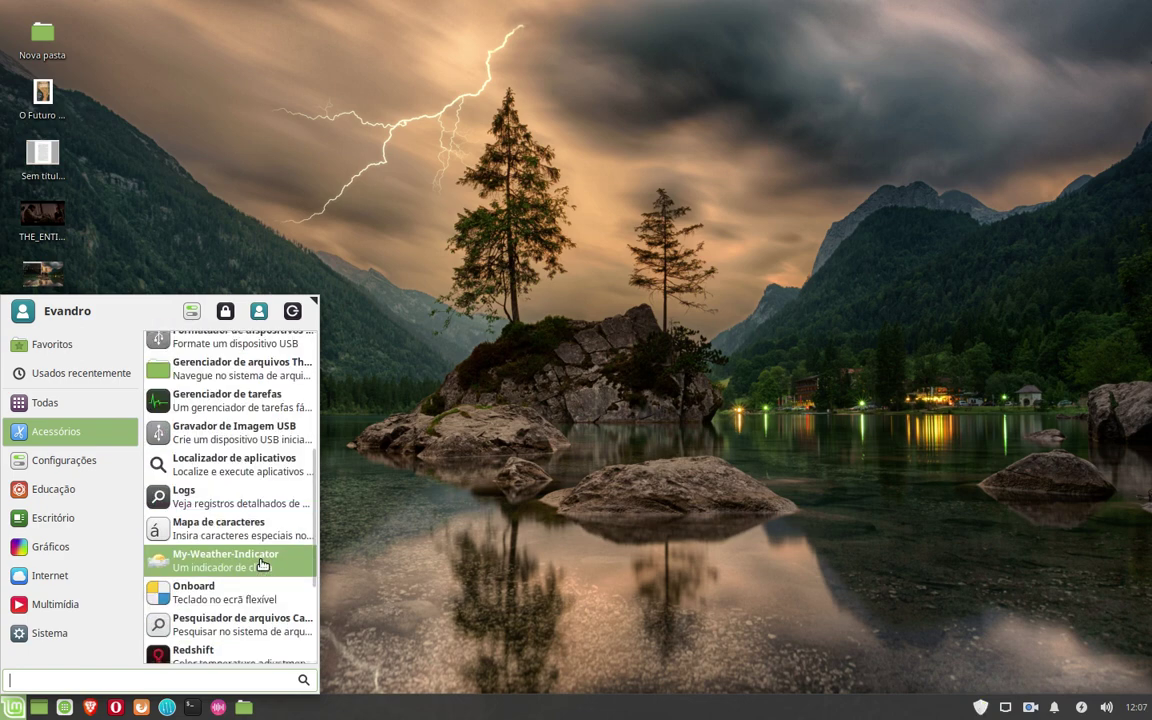
scroll(261, 565, "down", 5)
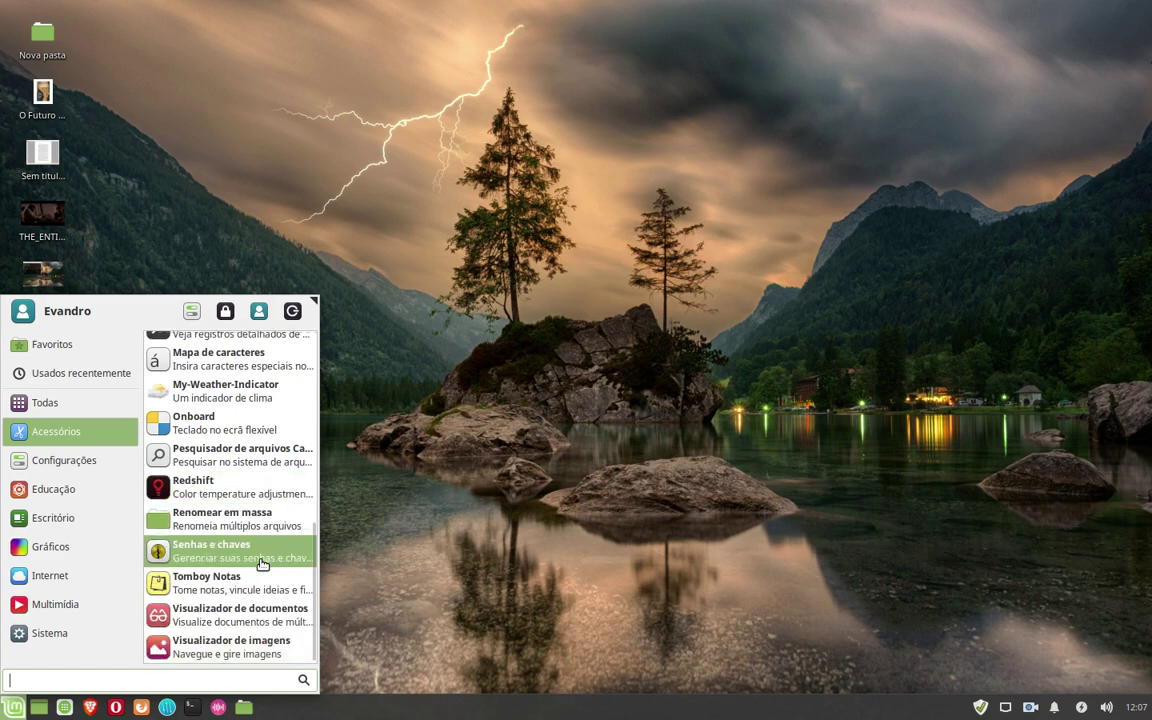
scroll(225, 652, "up", 10)
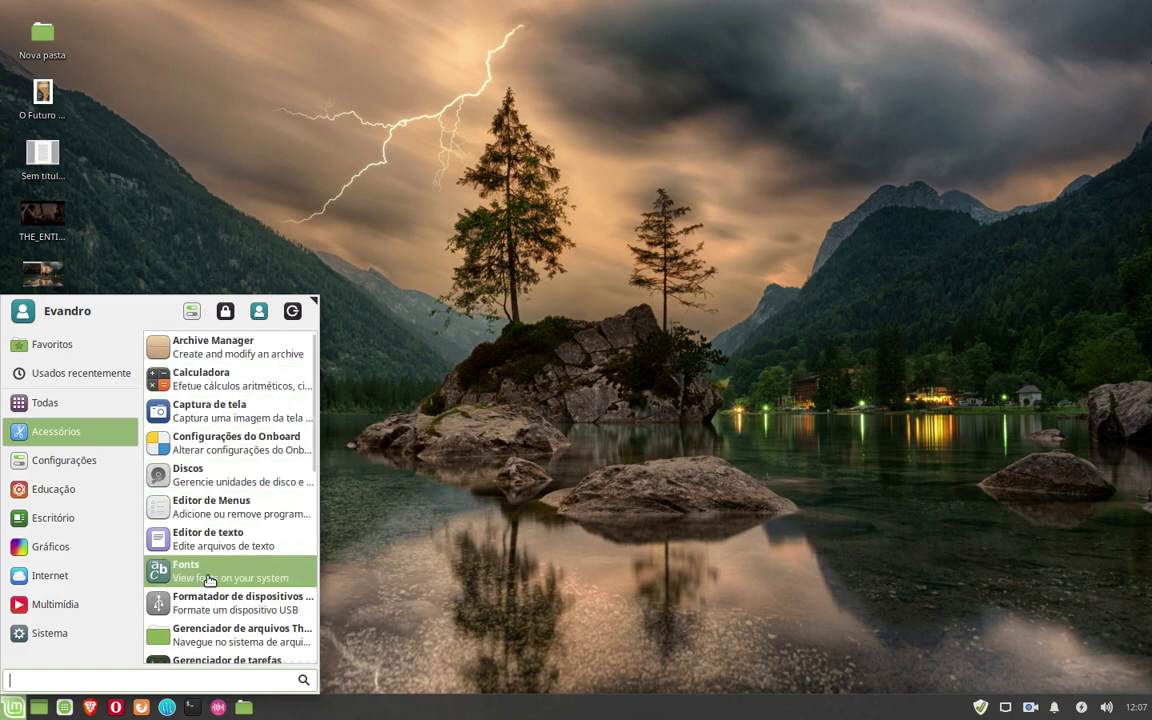
Step: Look through the Acessórios applications once more, down to Visualizador de imagens
scroll(188, 612, "down", 3)
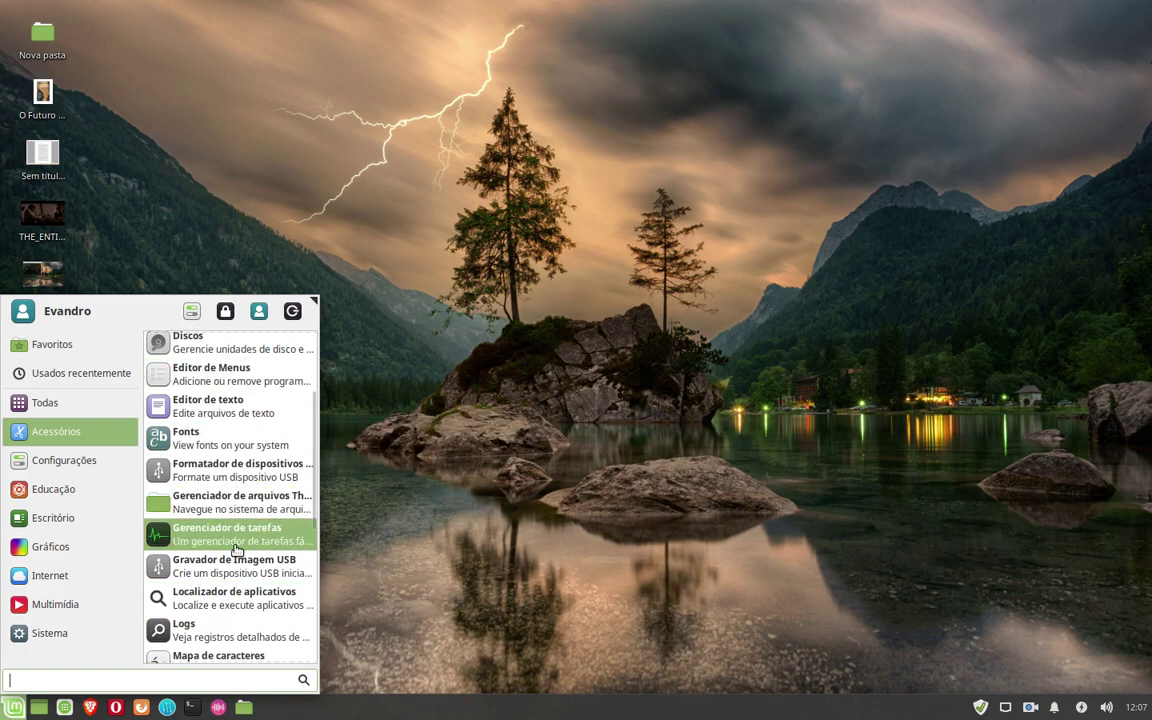
scroll(200, 530, "down", 3)
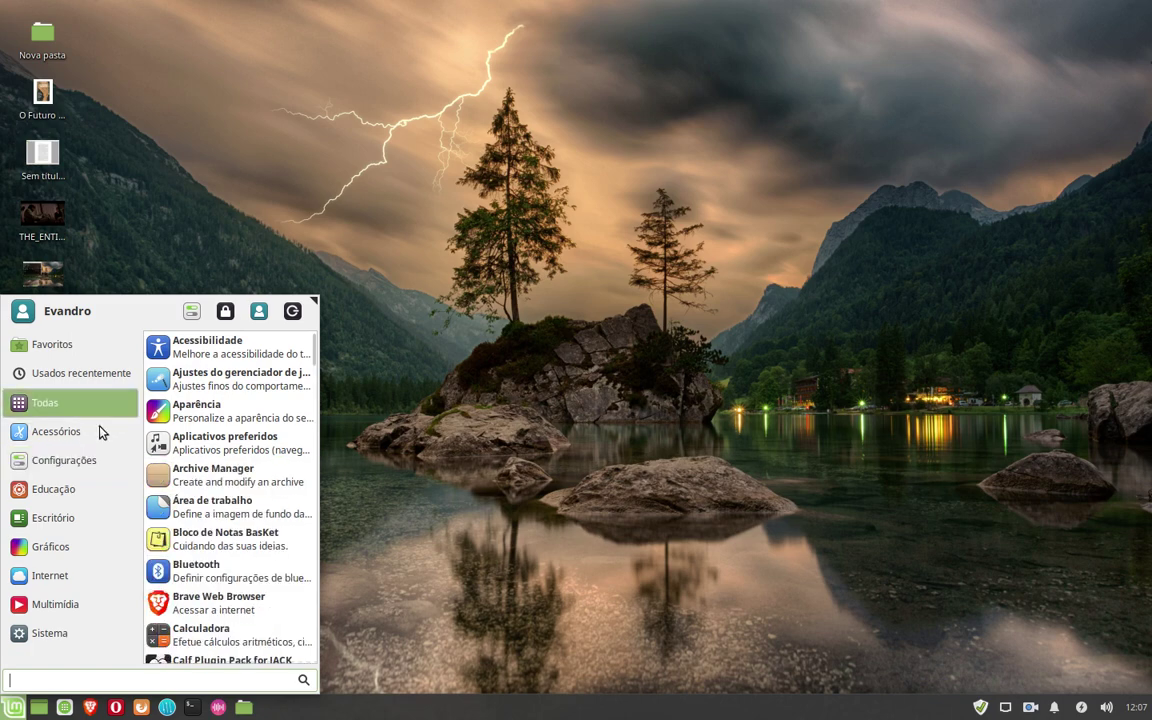
mouse_move(98, 432)
scroll(203, 546, "down", 6)
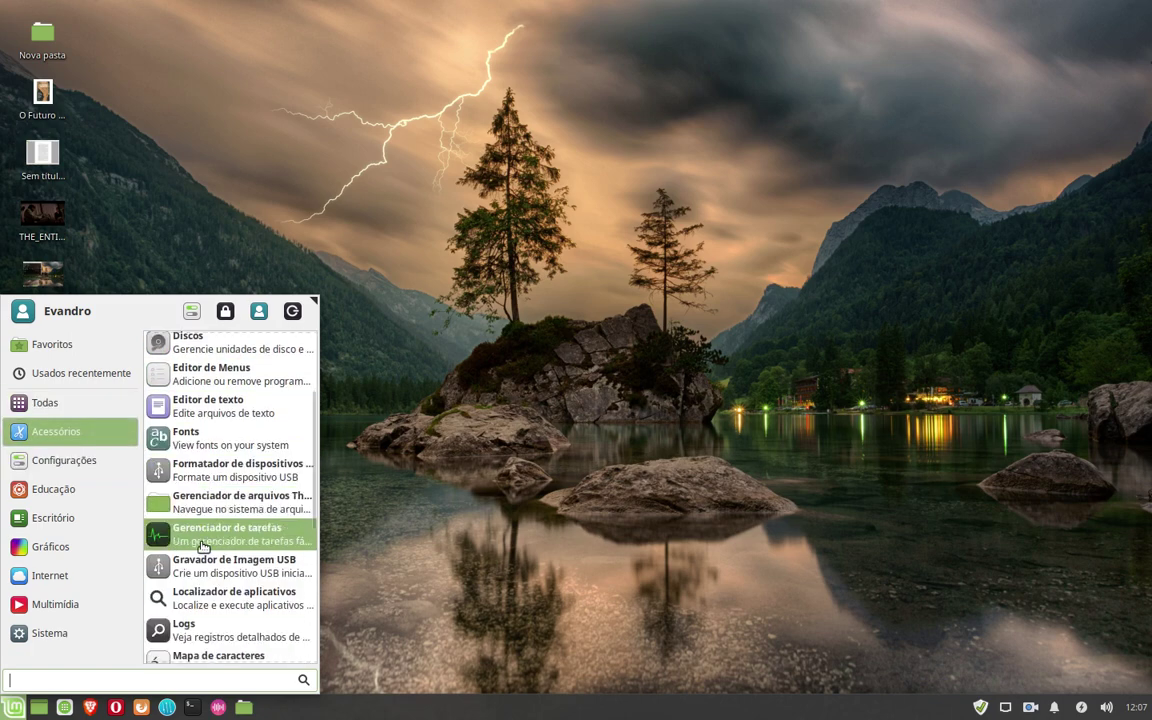
scroll(203, 546, "down", 4)
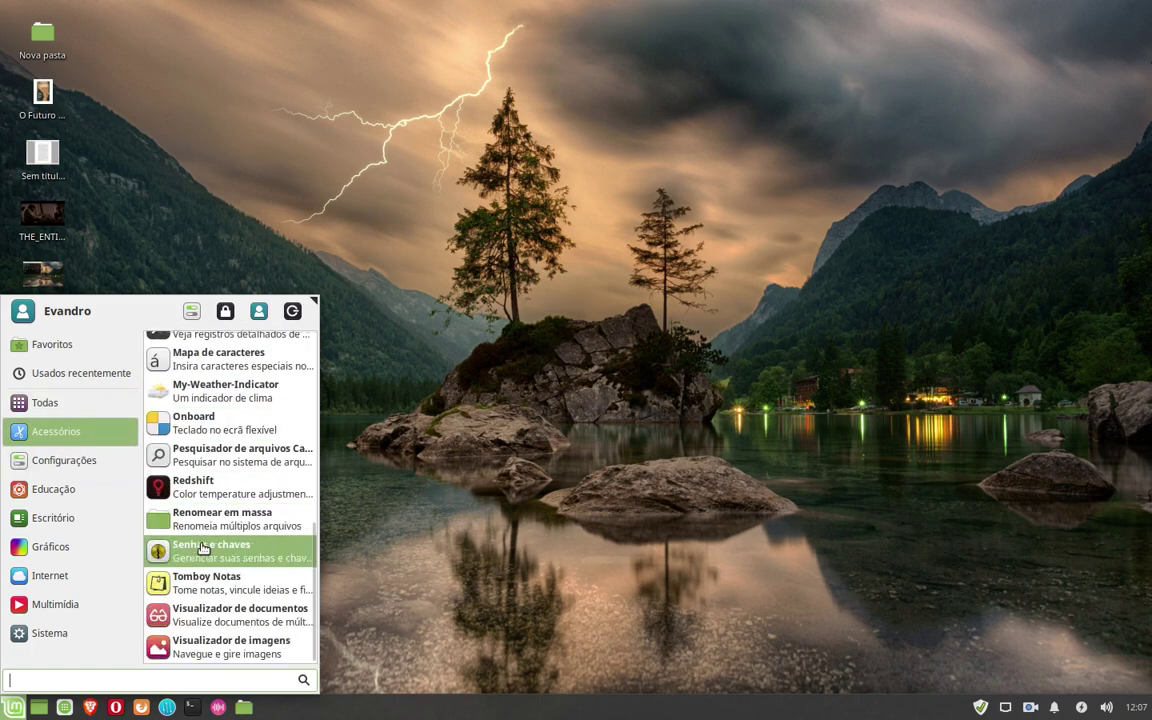
scroll(200, 545, "up", 2)
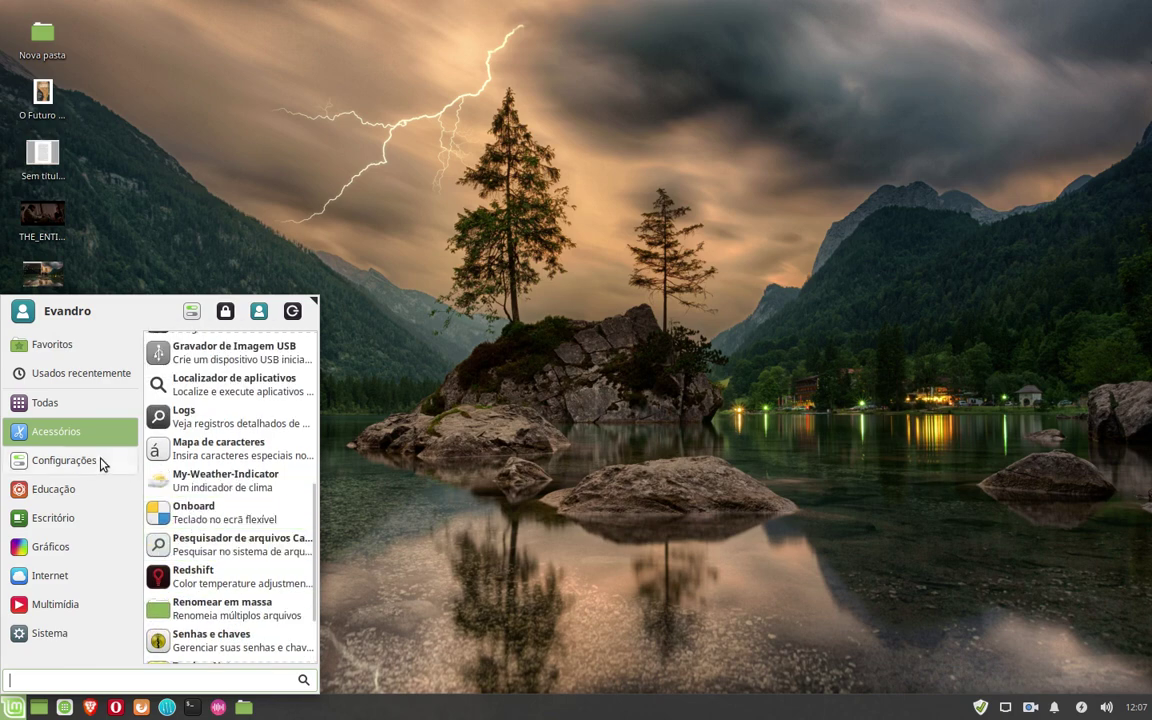
Step: Look through the Configurações category of the application menu and open Tela de Boas Vindas
mouse_move(90, 463)
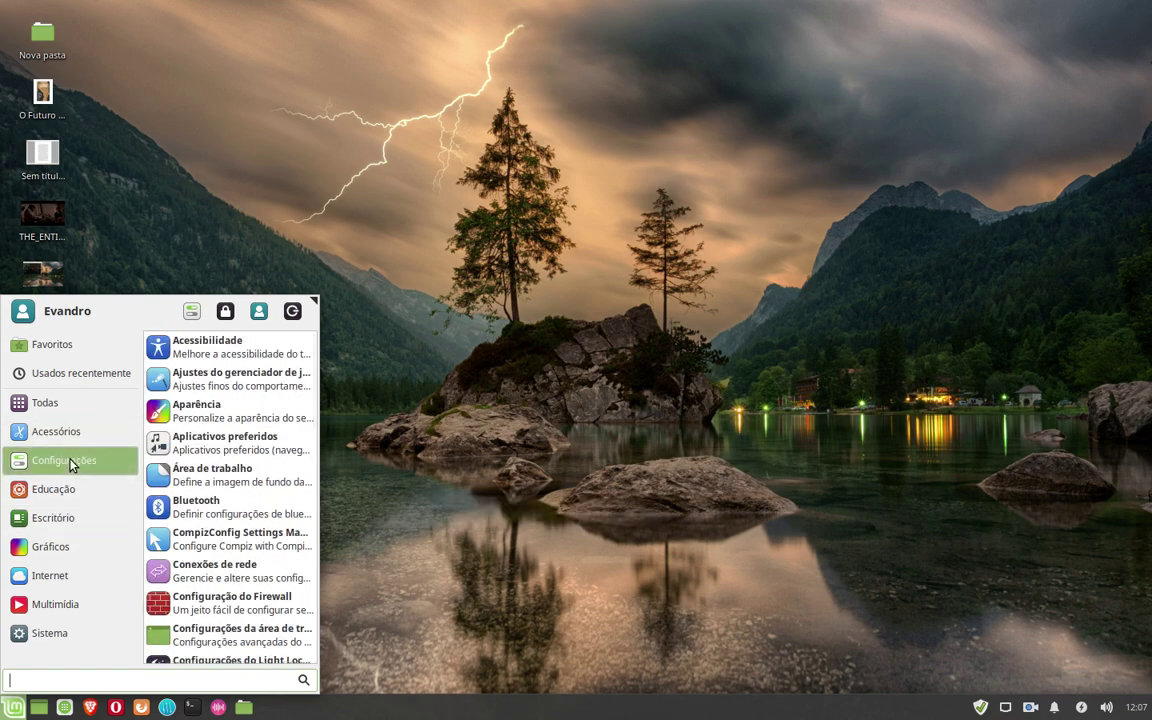
scroll(250, 540, "down", 5)
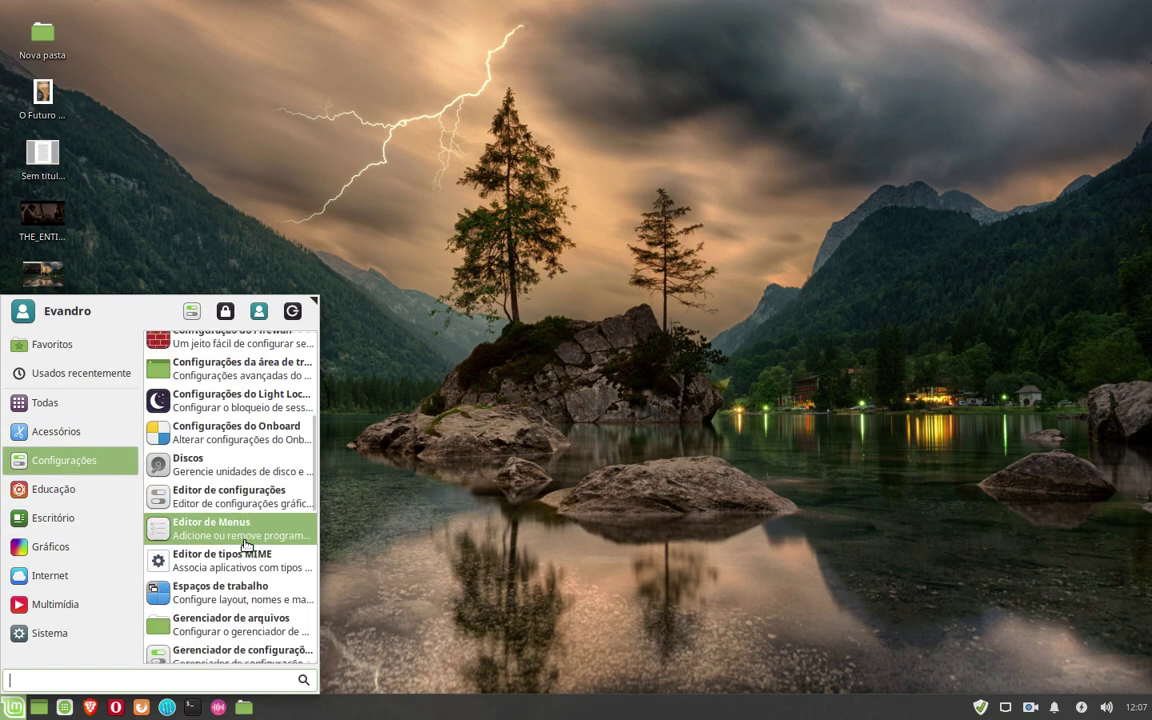
scroll(245, 545, "down", 3)
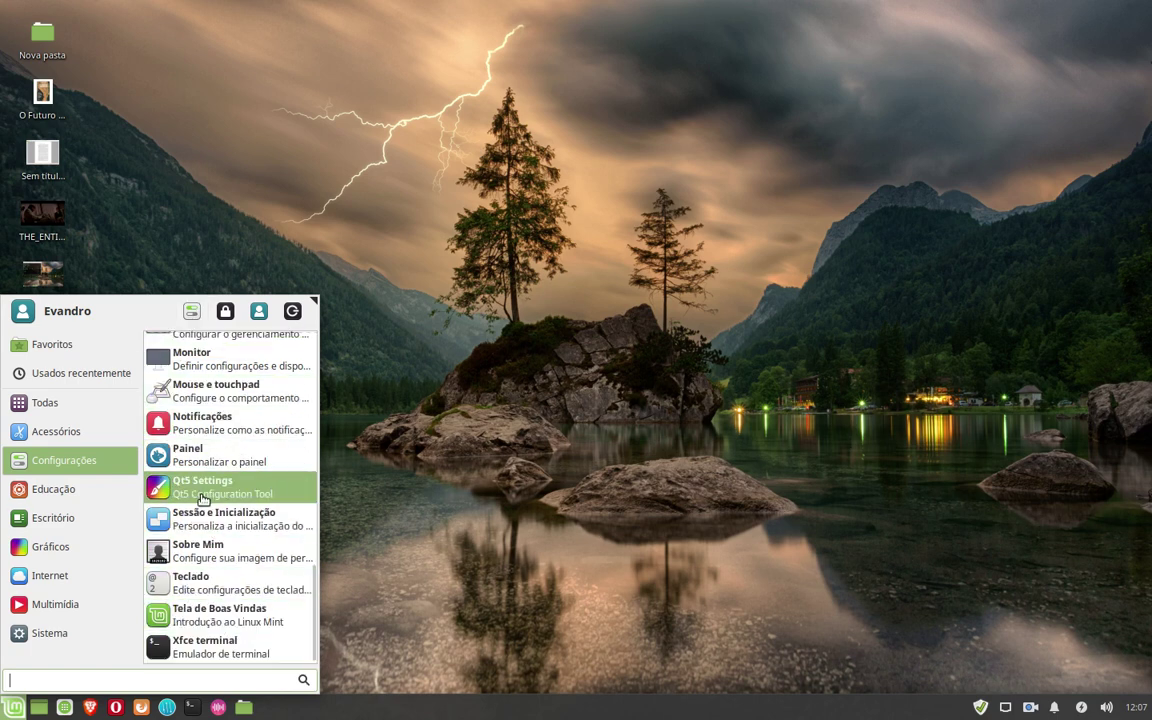
left_click(250, 617)
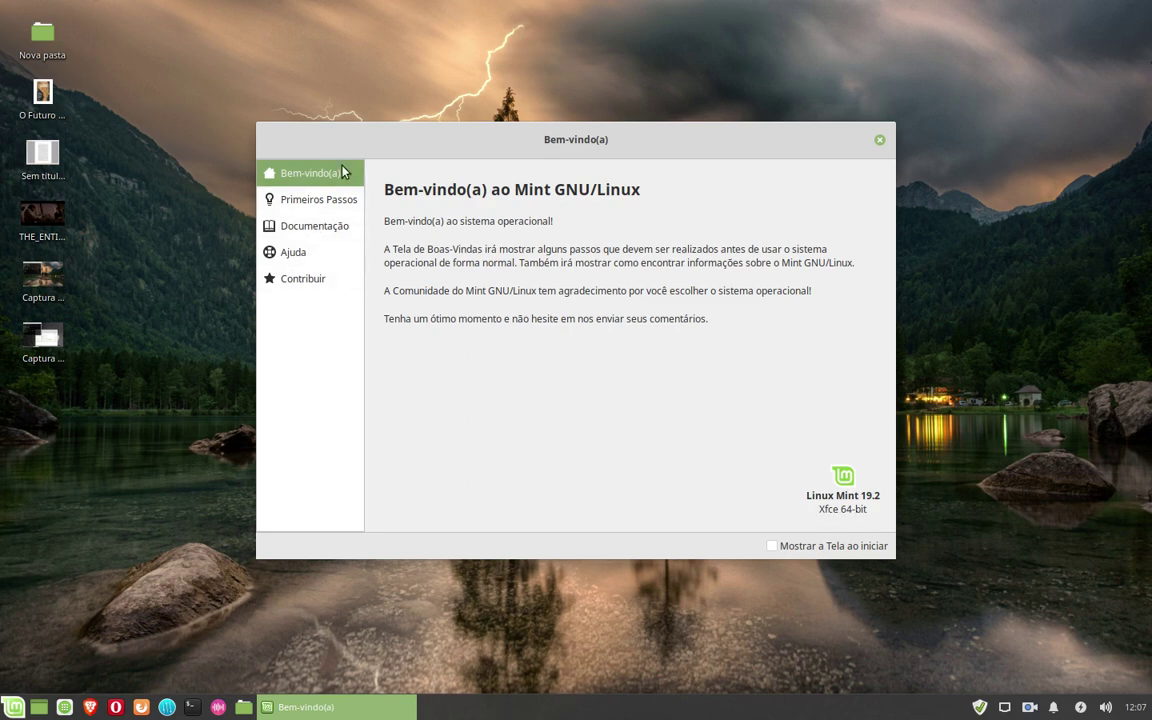
Step: Review the Primeiros Passos page of the welcome screen, from Cópias de Segurança do Sistema to Firewall
left_click(300, 199)
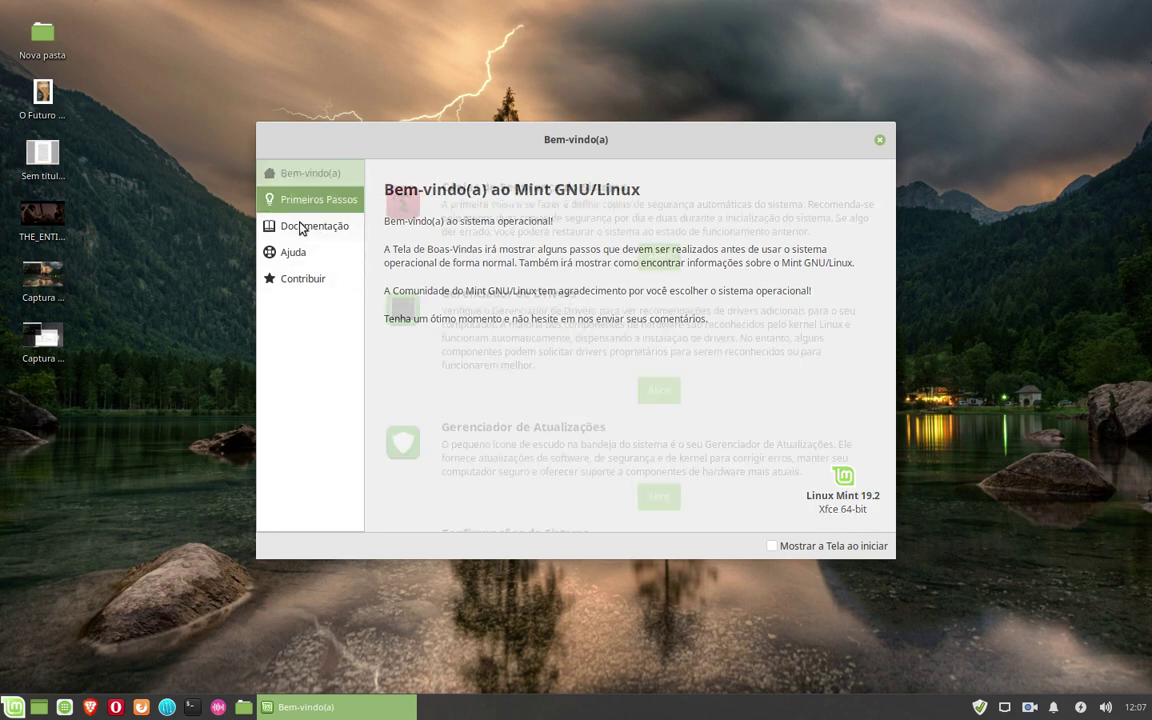
scroll(620, 410, "down", 4)
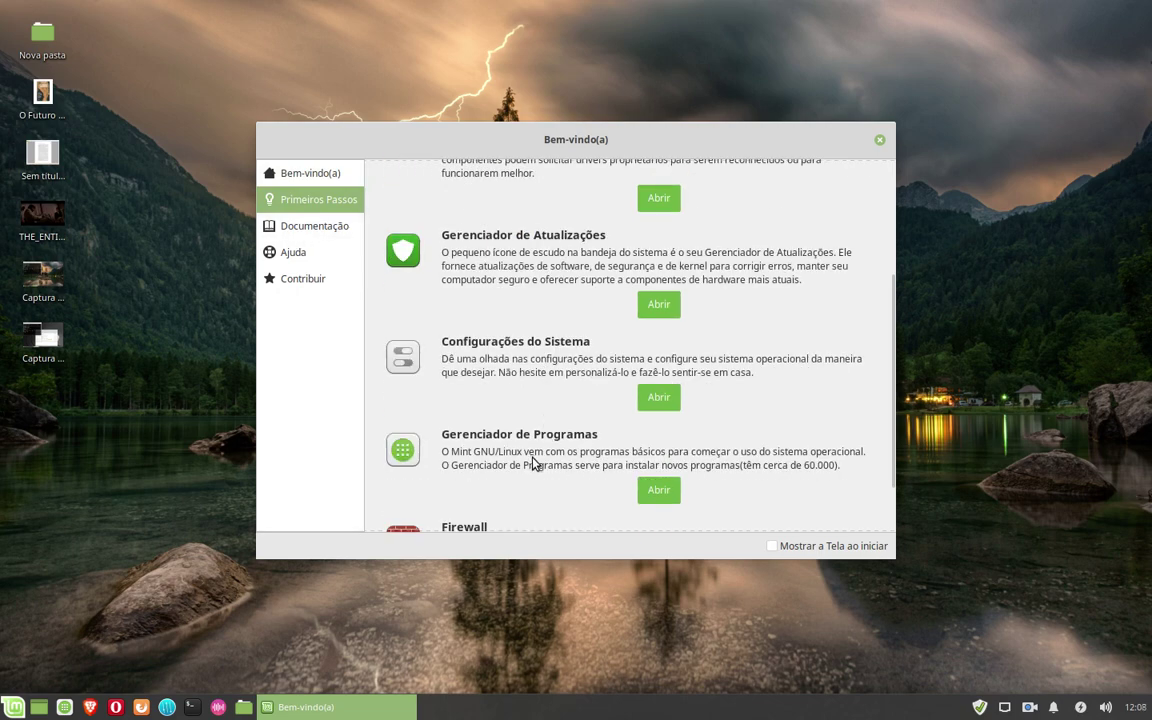
scroll(535, 461, "up", 1)
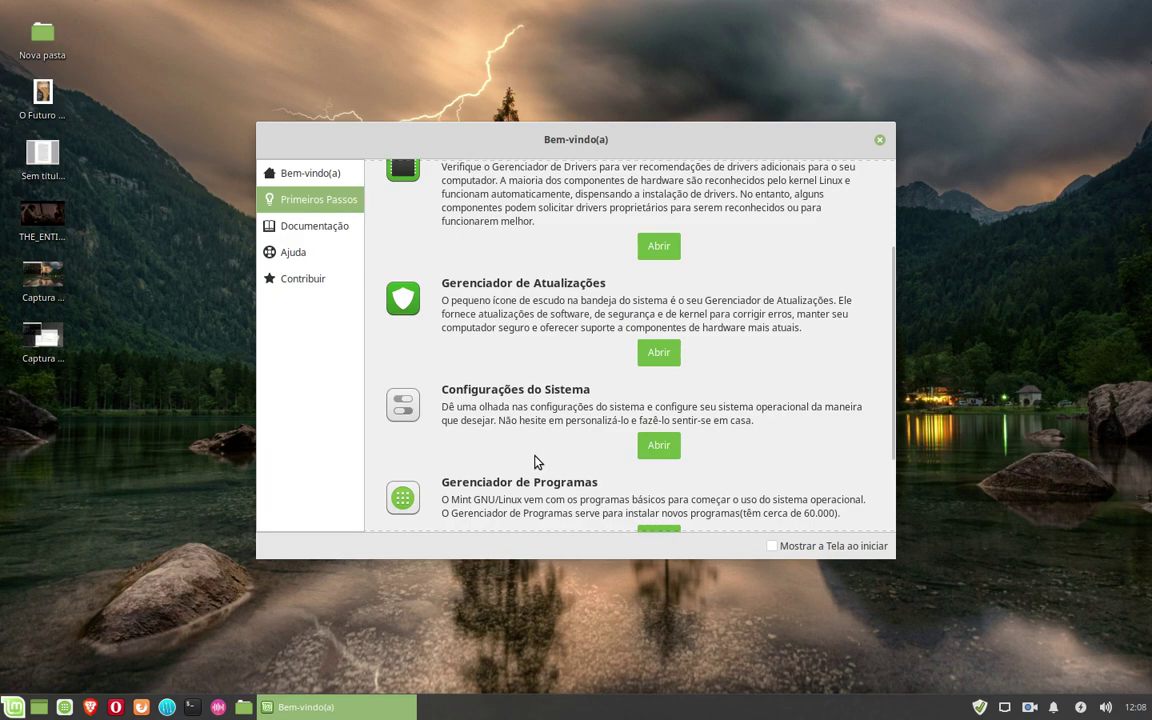
scroll(535, 461, "down", 3)
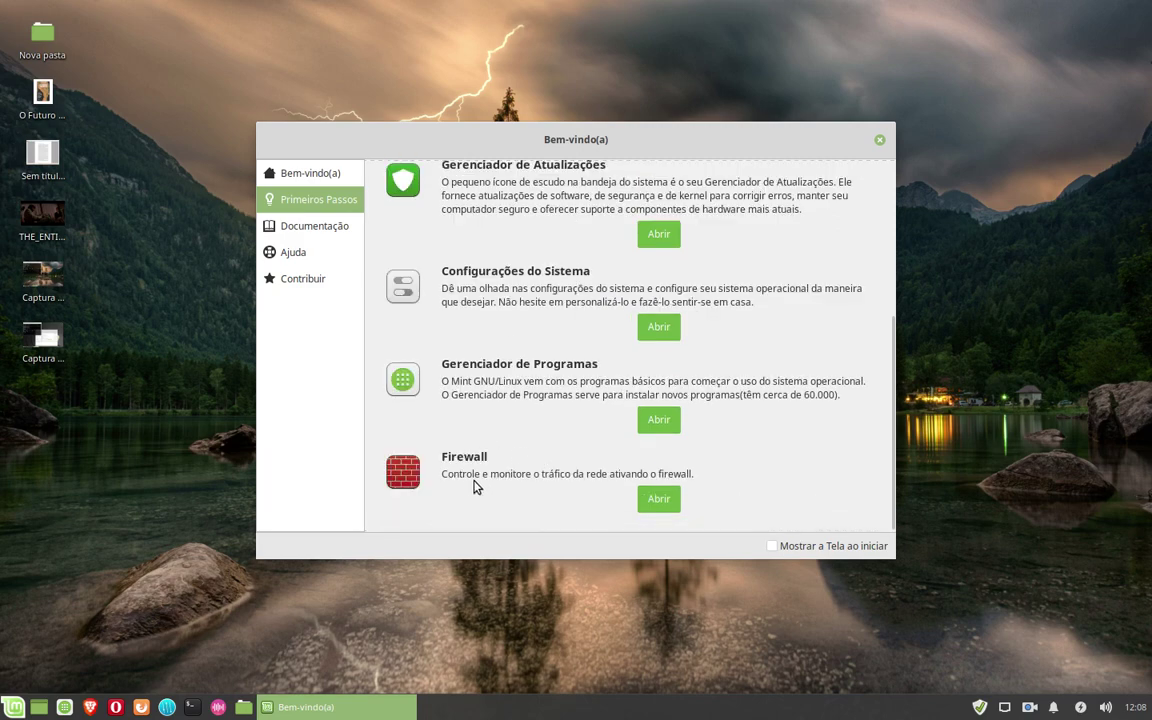
scroll(472, 405, "up", 6)
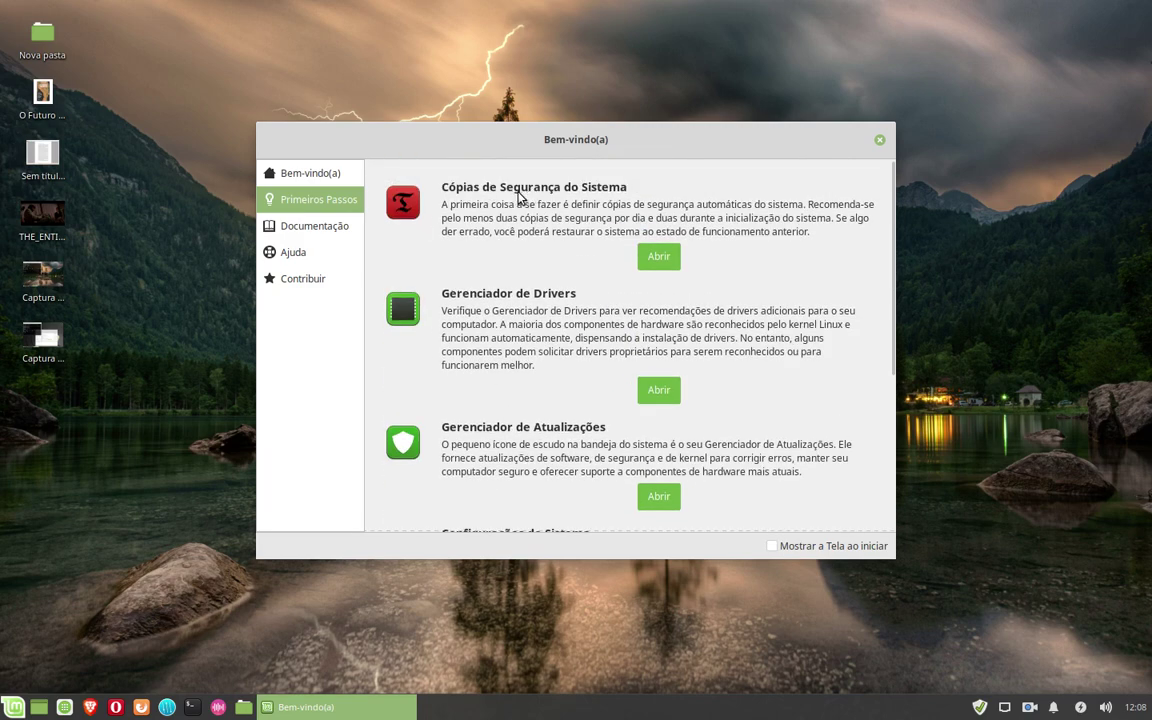
Step: View the Documentação, Ajuda and Contribuir pages of the welcome screen, and close it
left_click(313, 232)
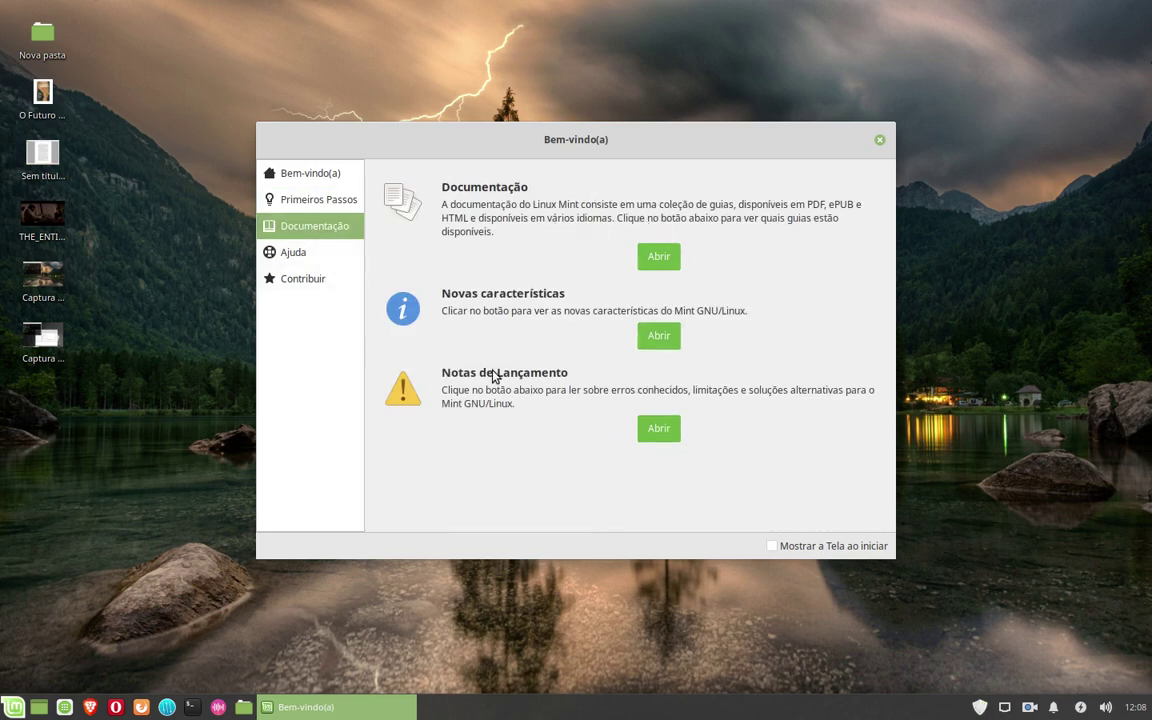
left_click(289, 258)
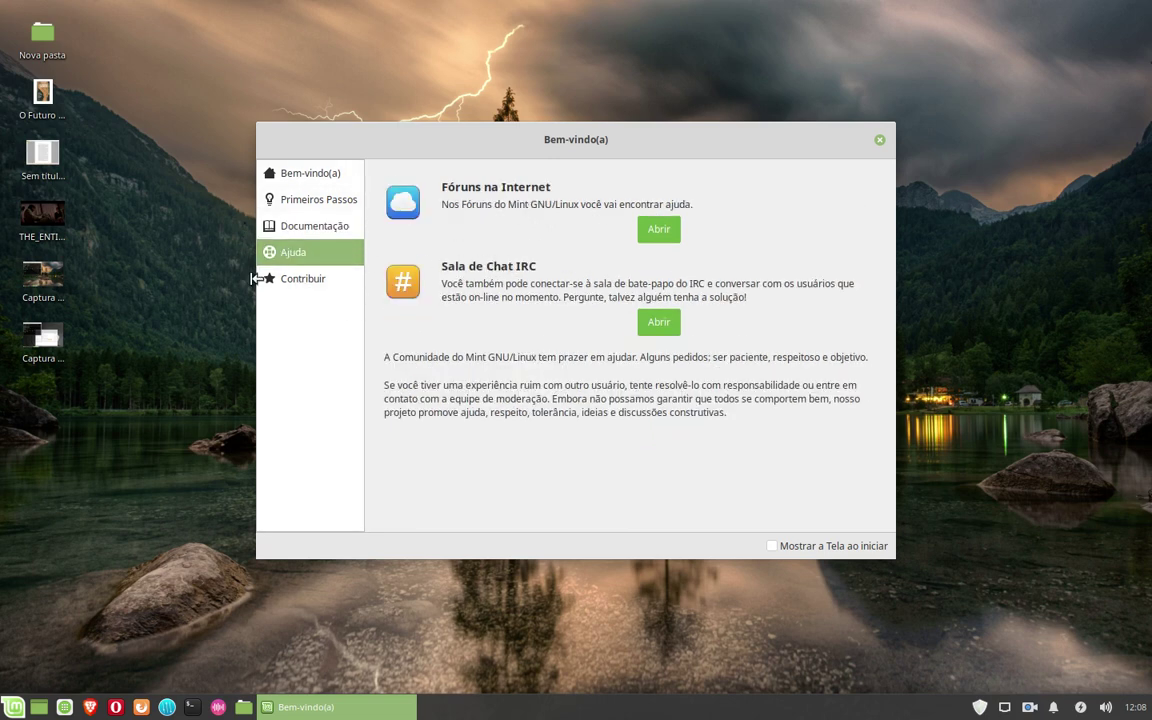
left_click(301, 281)
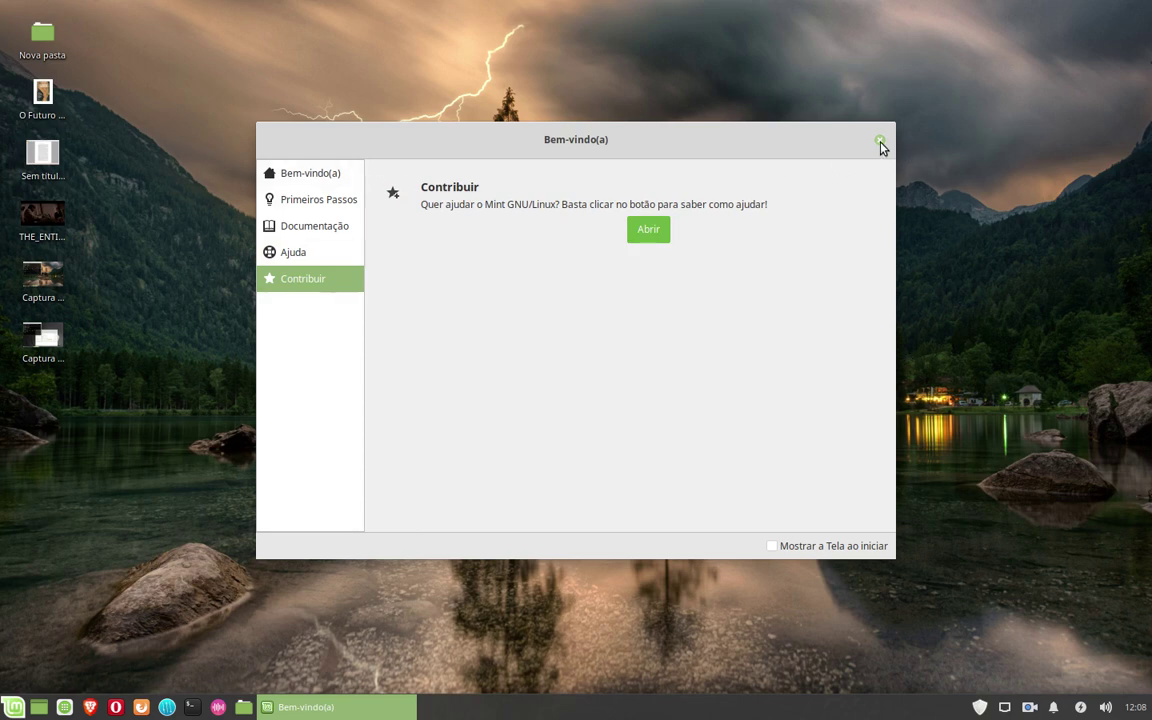
left_click(879, 141)
Step: Reopen the application menu and launch KStars from the Educação category
left_click(13, 707)
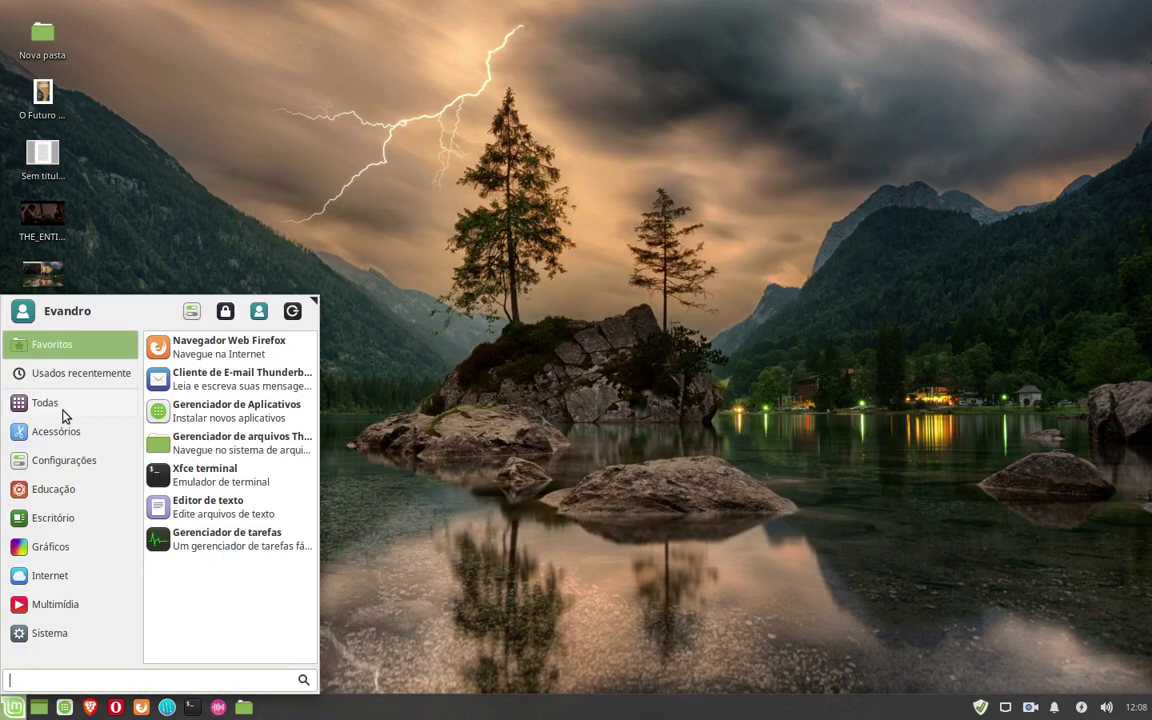
mouse_move(60, 492)
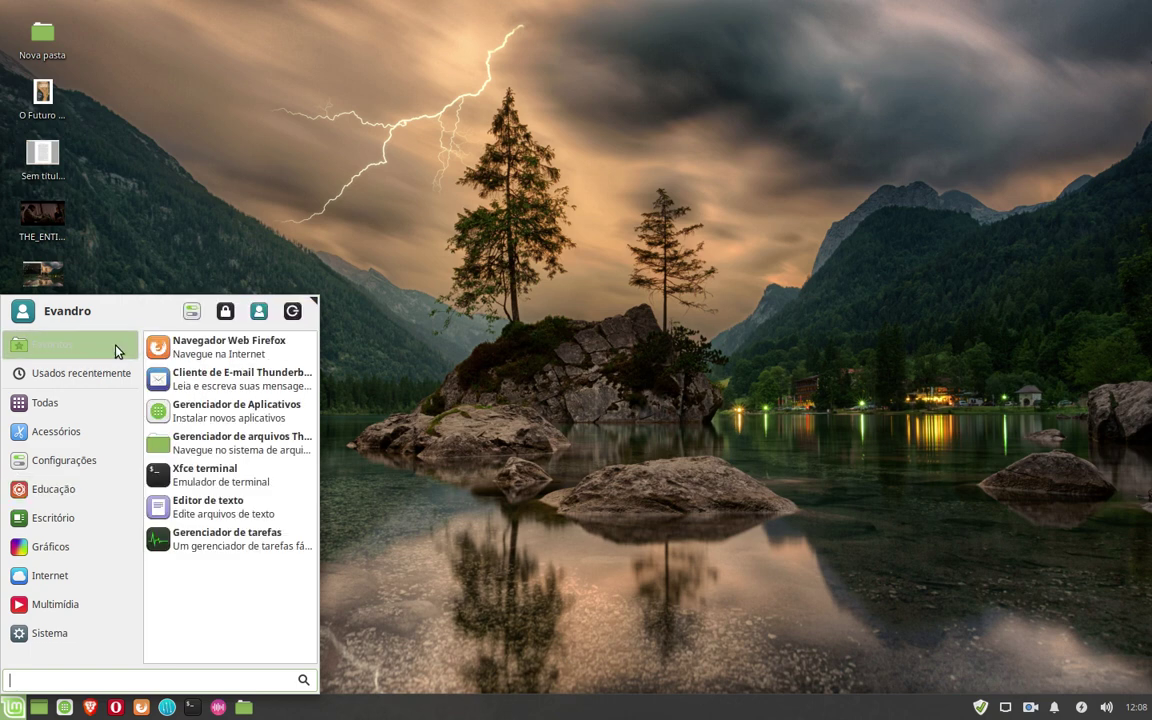
mouse_move(72, 443)
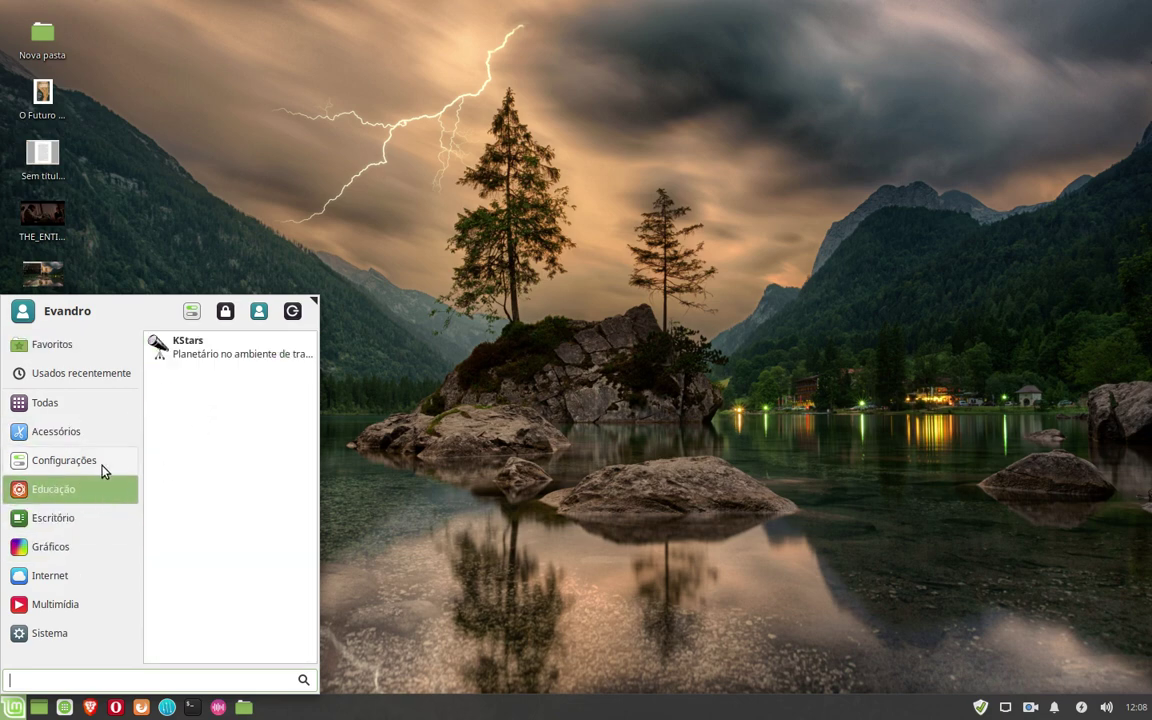
left_click(210, 355)
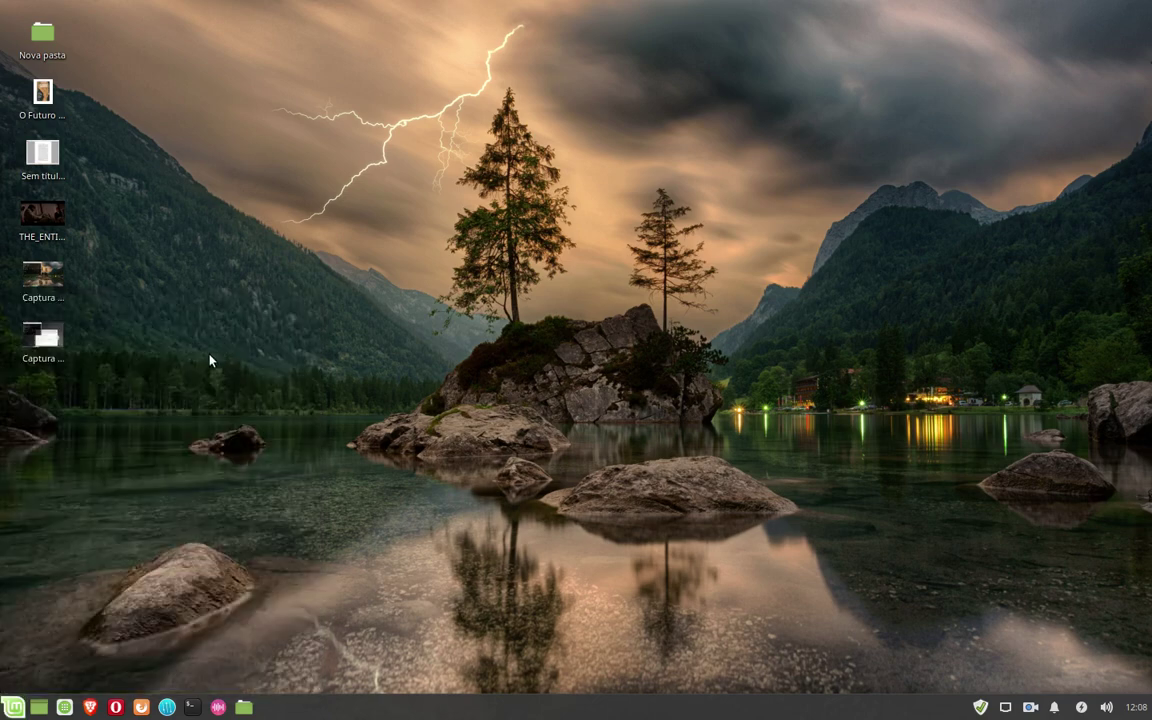
Step: Check the Educação category again while KStars loads, and dismiss its INDI driver directory error
left_click(13, 707)
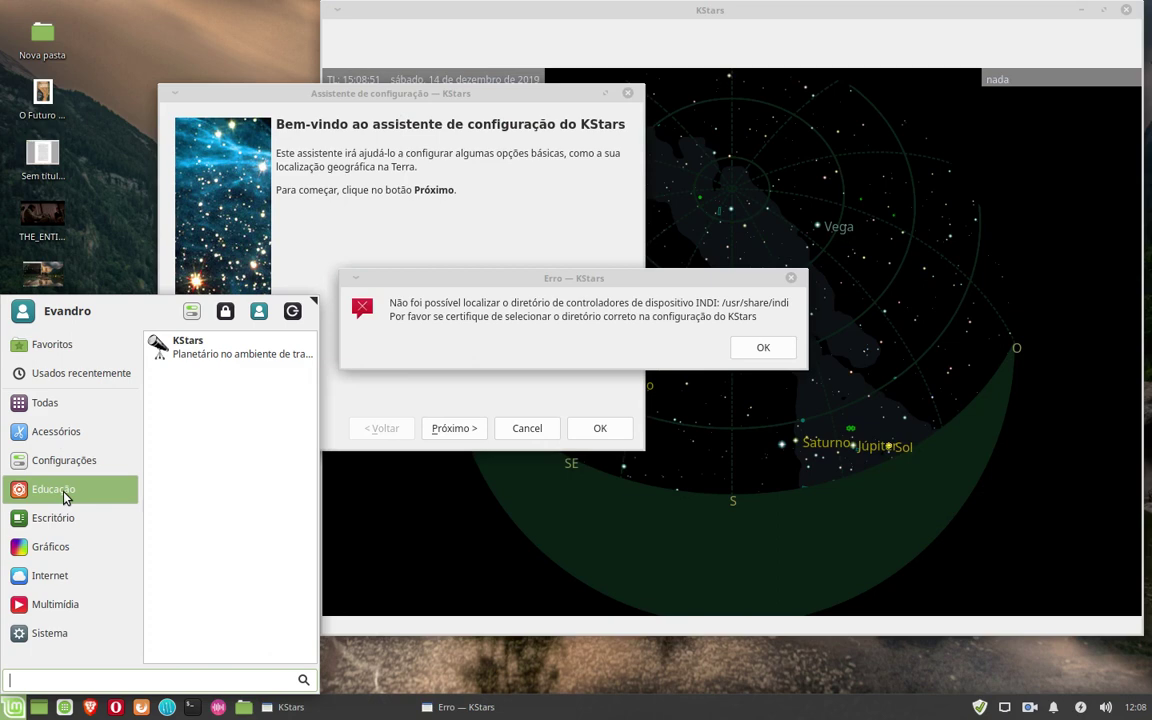
left_click(500, 297)
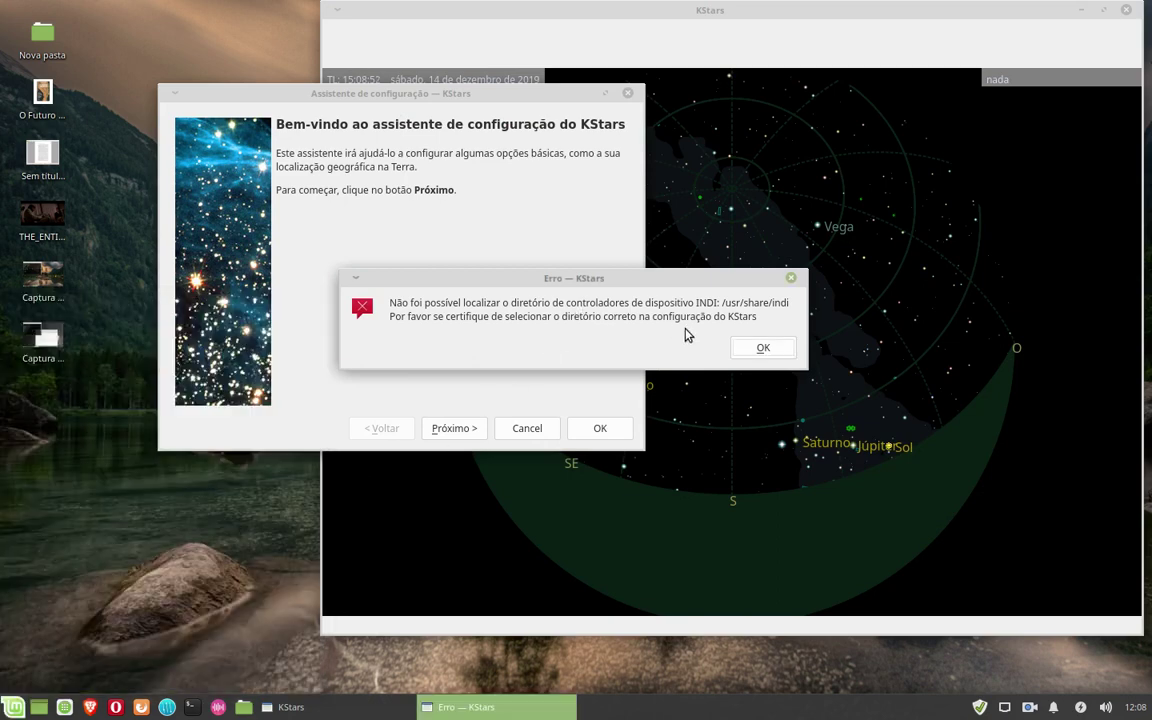
left_click(763, 347)
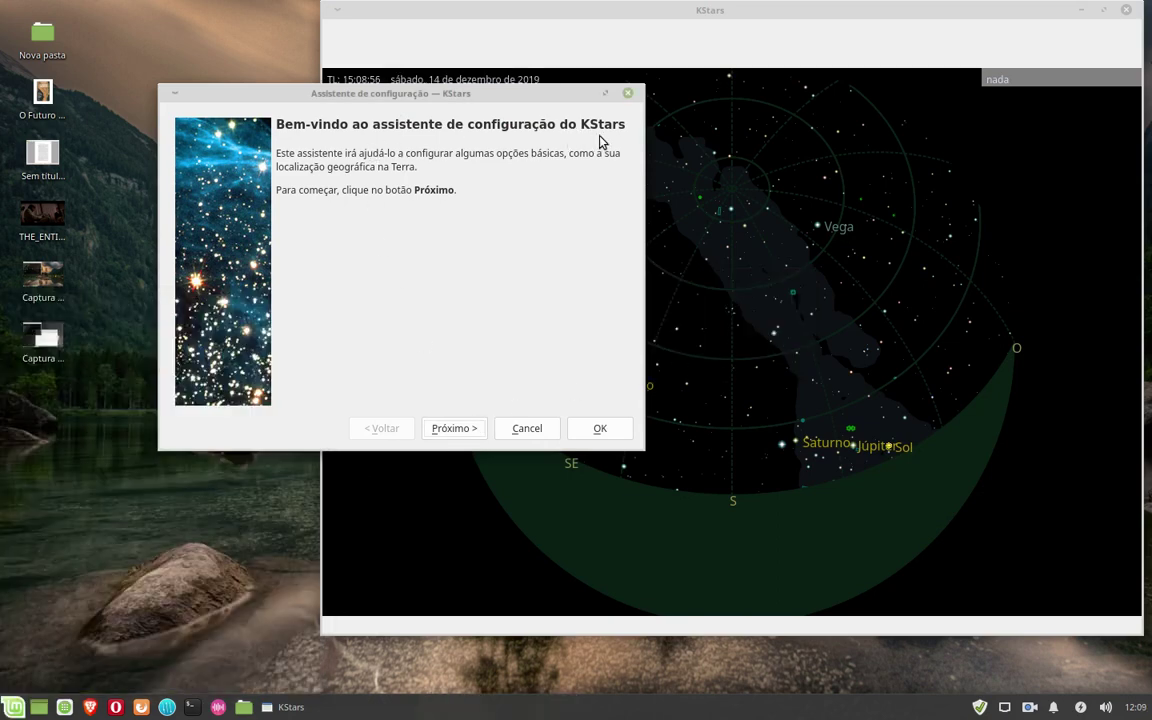
Step: Complete the KStars setup wizard with Greenwich, Reino Unido as the location, without downloading additional data
left_click(468, 434)
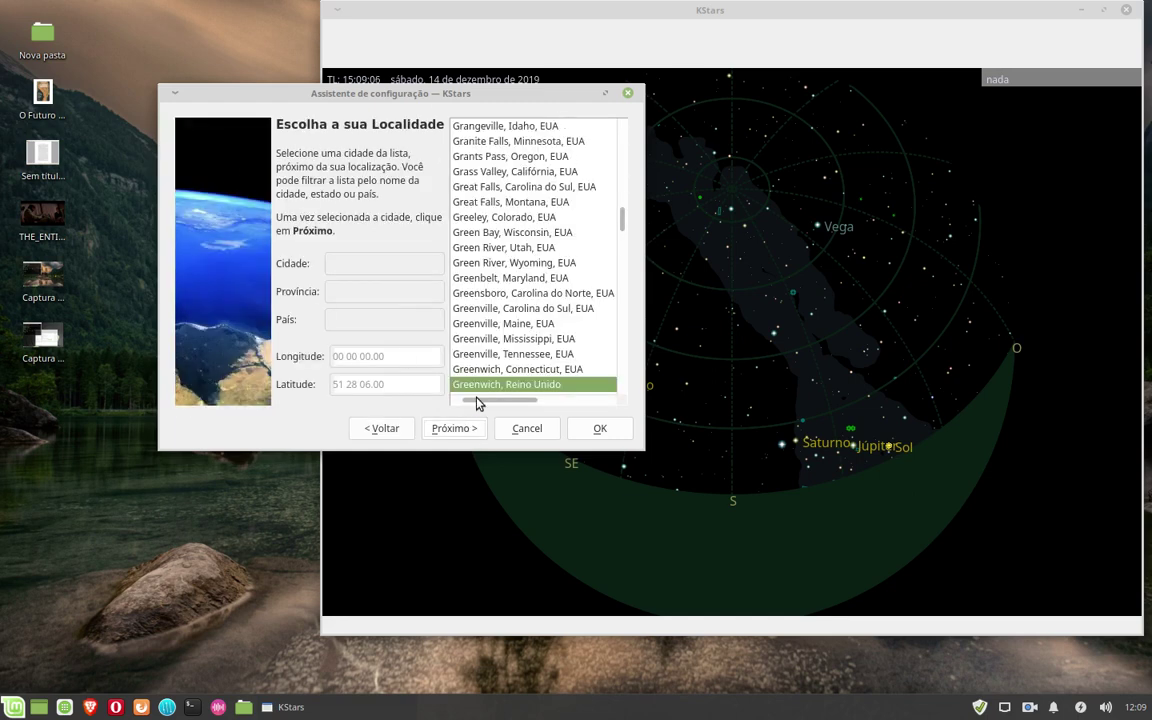
scroll(512, 340, "down", 5)
scroll(519, 368, "up", 6)
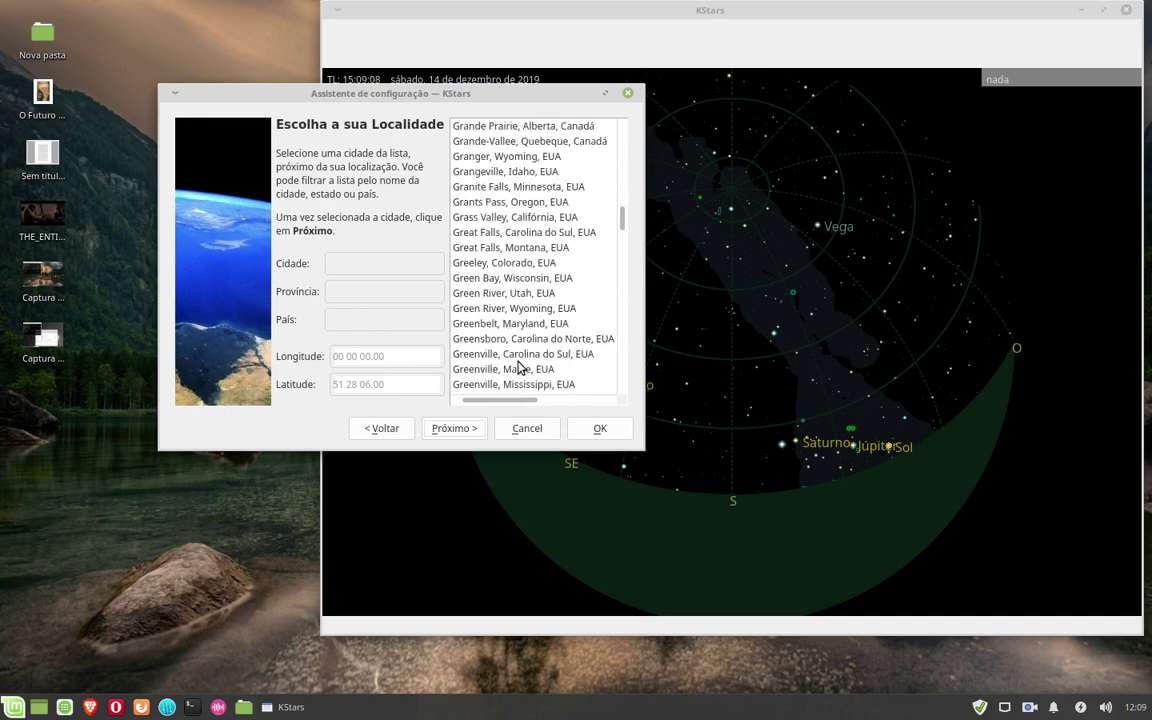
scroll(519, 368, "down", 4)
left_click(505, 247)
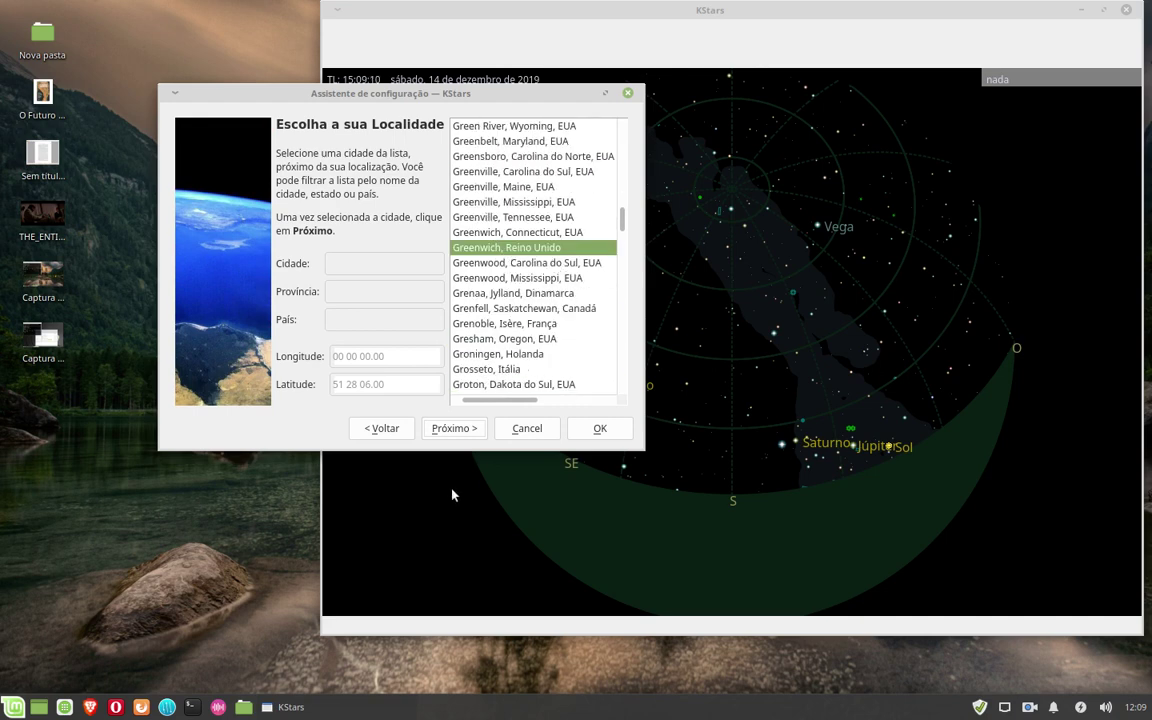
left_click(366, 262)
left_click(470, 430)
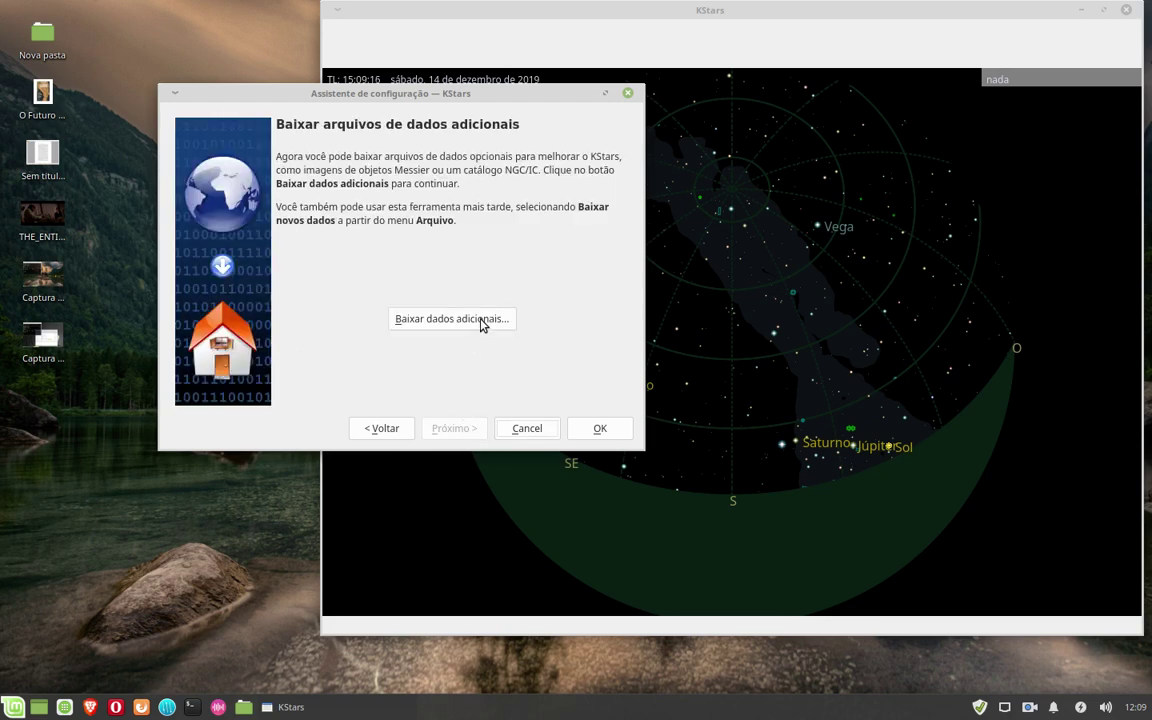
left_click(594, 425)
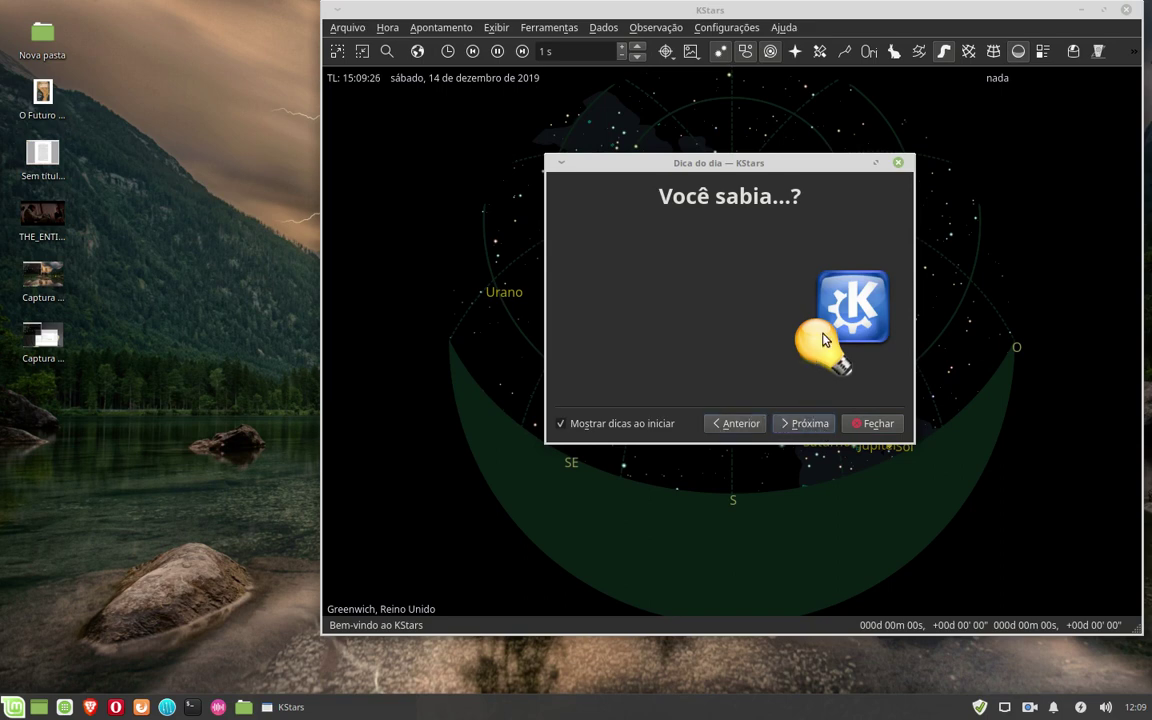
Step: Close the tip of the day and explore the KStars sky map at close and wide fields of view
left_click(875, 428)
left_click_drag(689, 355, 746, 465)
scroll(760, 414, "up", 3)
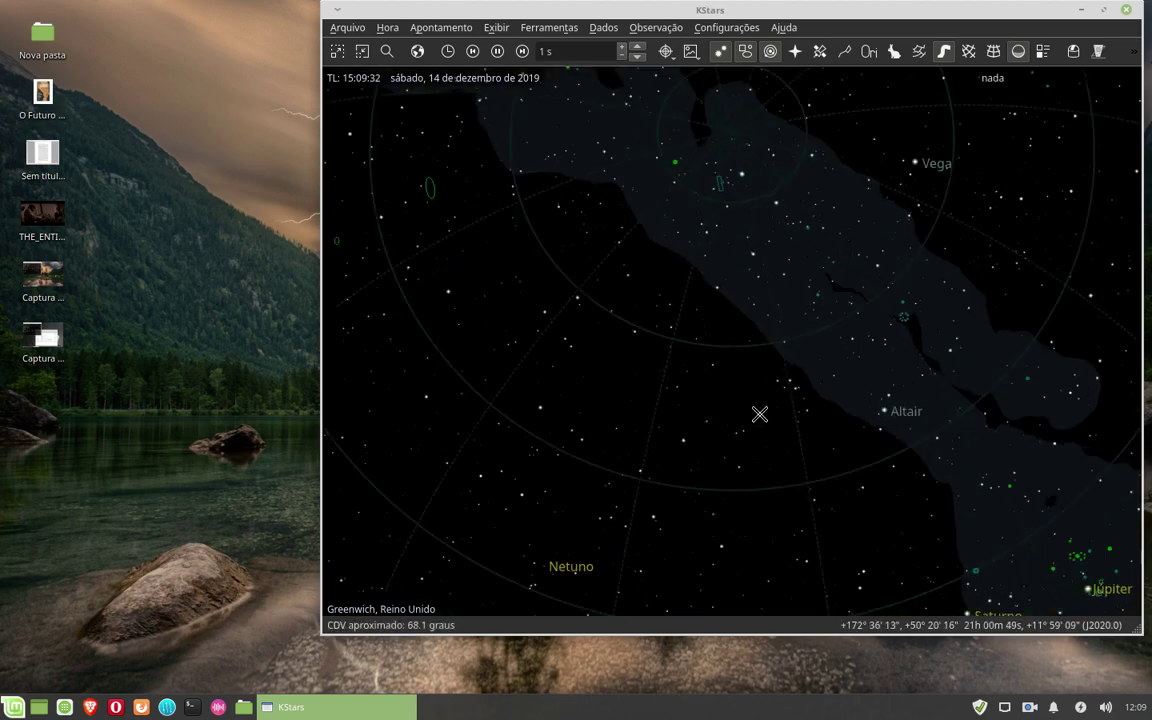
scroll(760, 414, "up", 6)
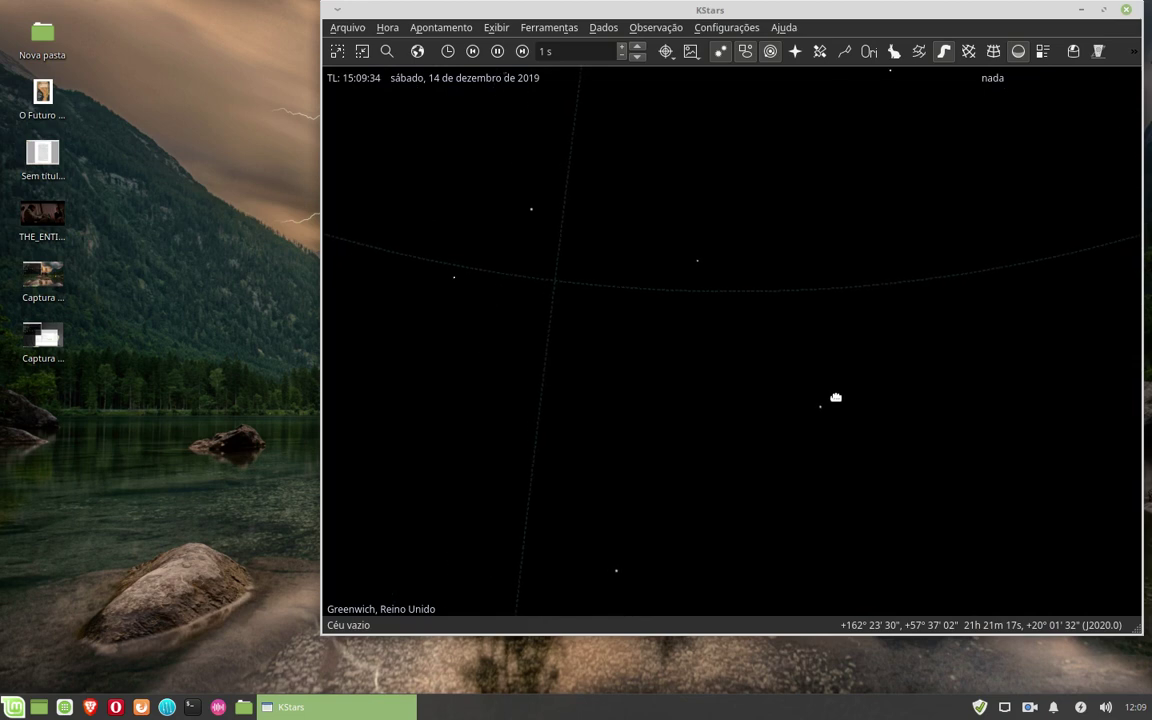
scroll(836, 398, "down", 5)
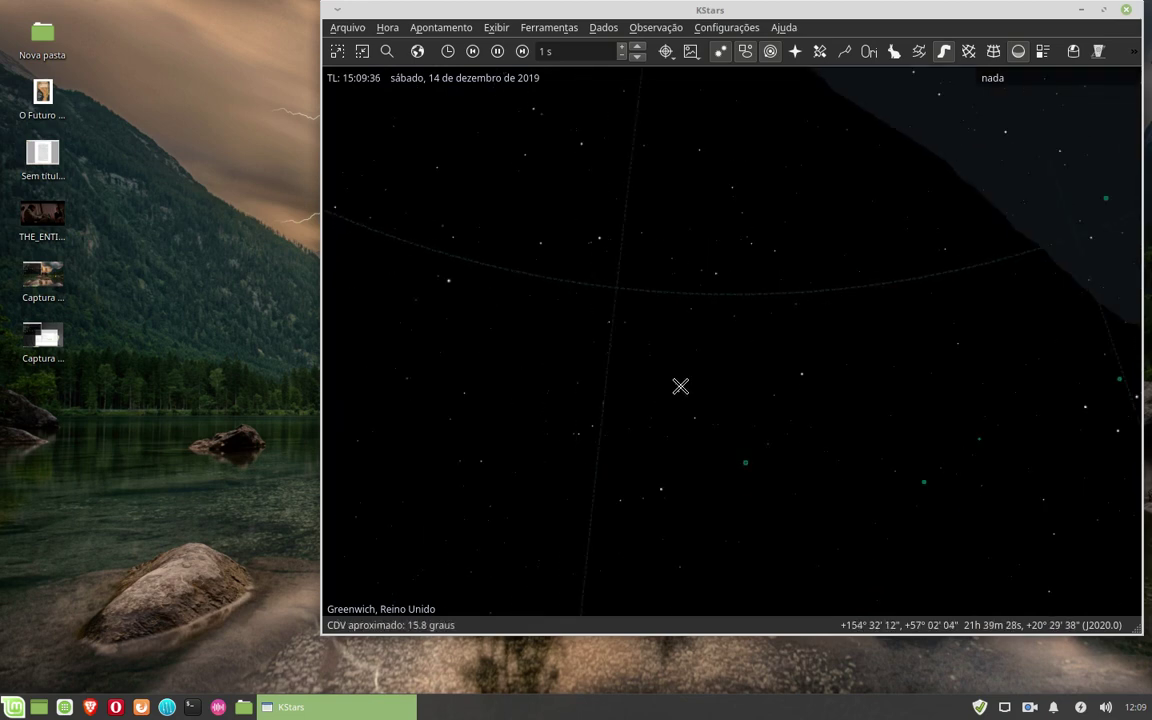
scroll(680, 390, "up", 4)
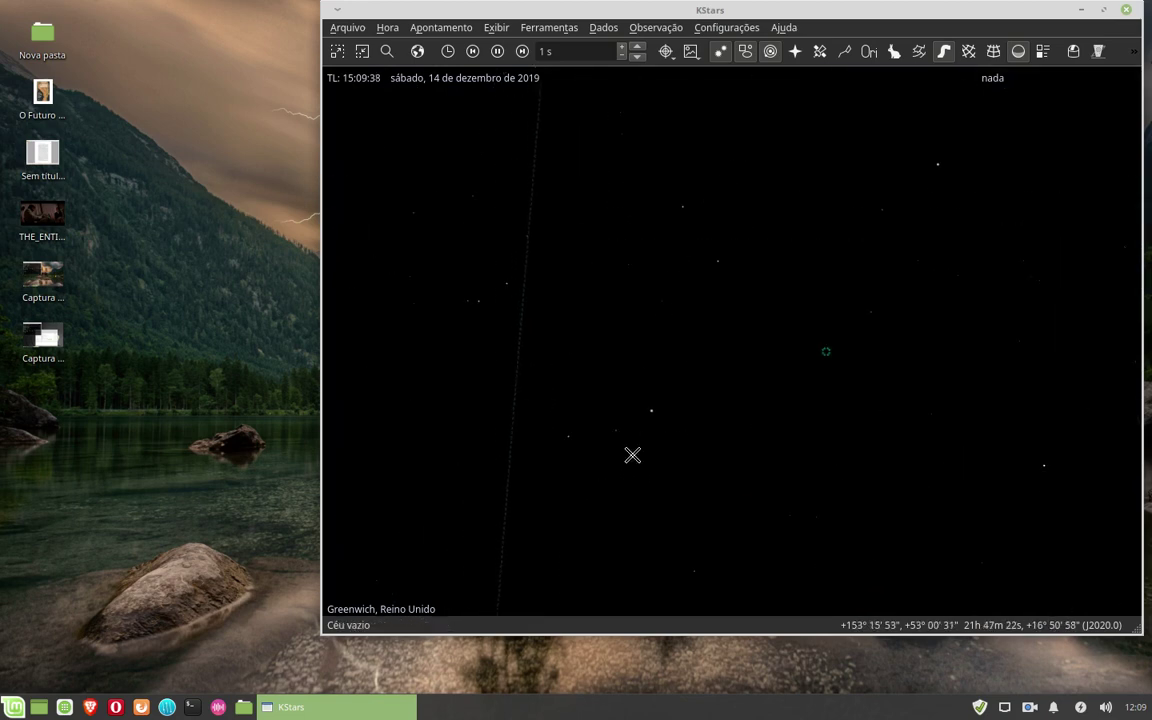
scroll(650, 447, "down", 4)
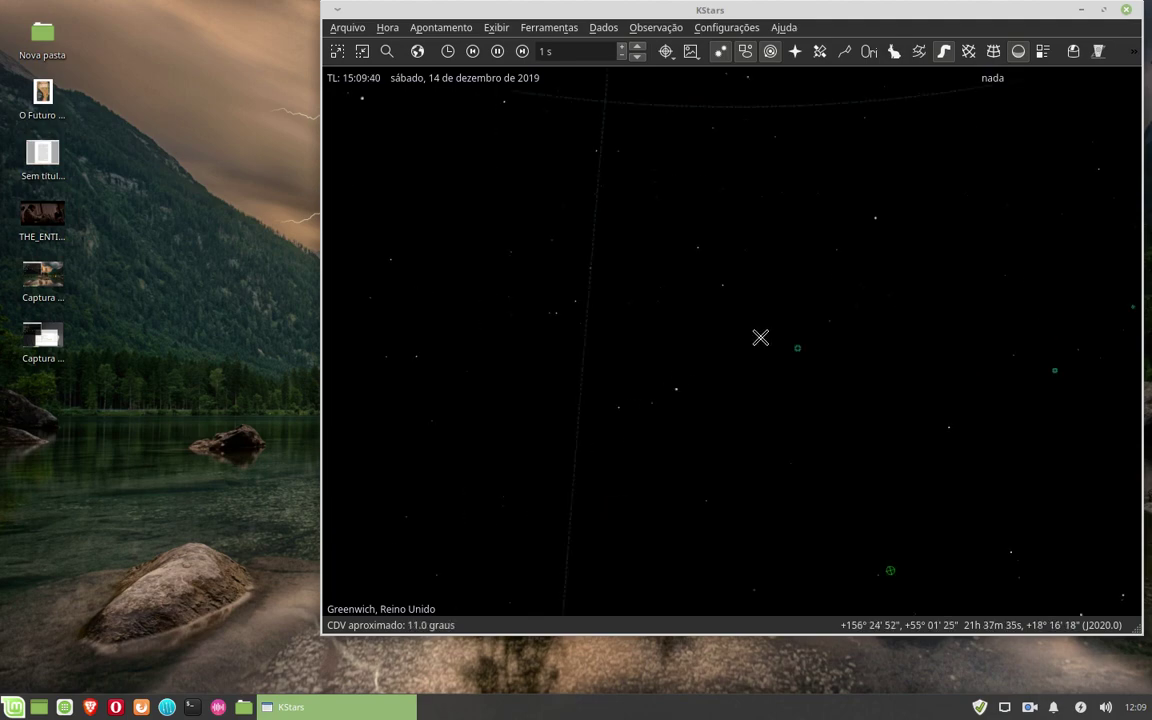
scroll(751, 365, "down", 10)
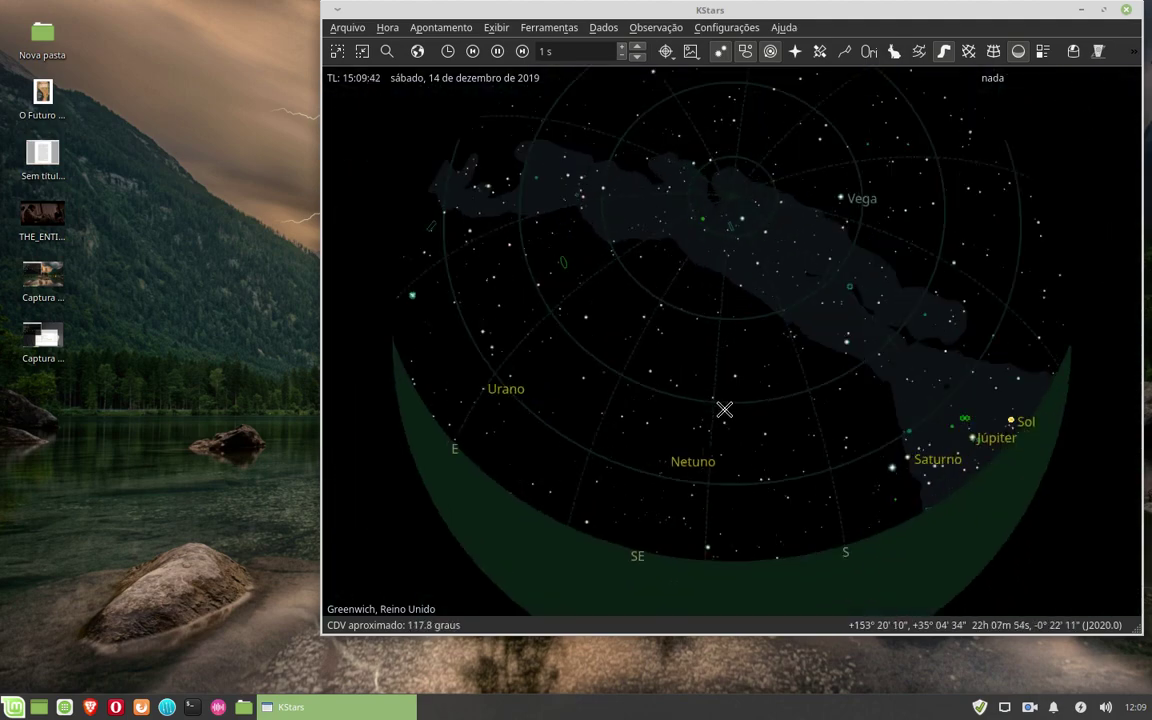
Step: Close KStars after a last look at the sky map and launch Bloco de Notas BasKet from the Escritório category
scroll(725, 410, "up", 2)
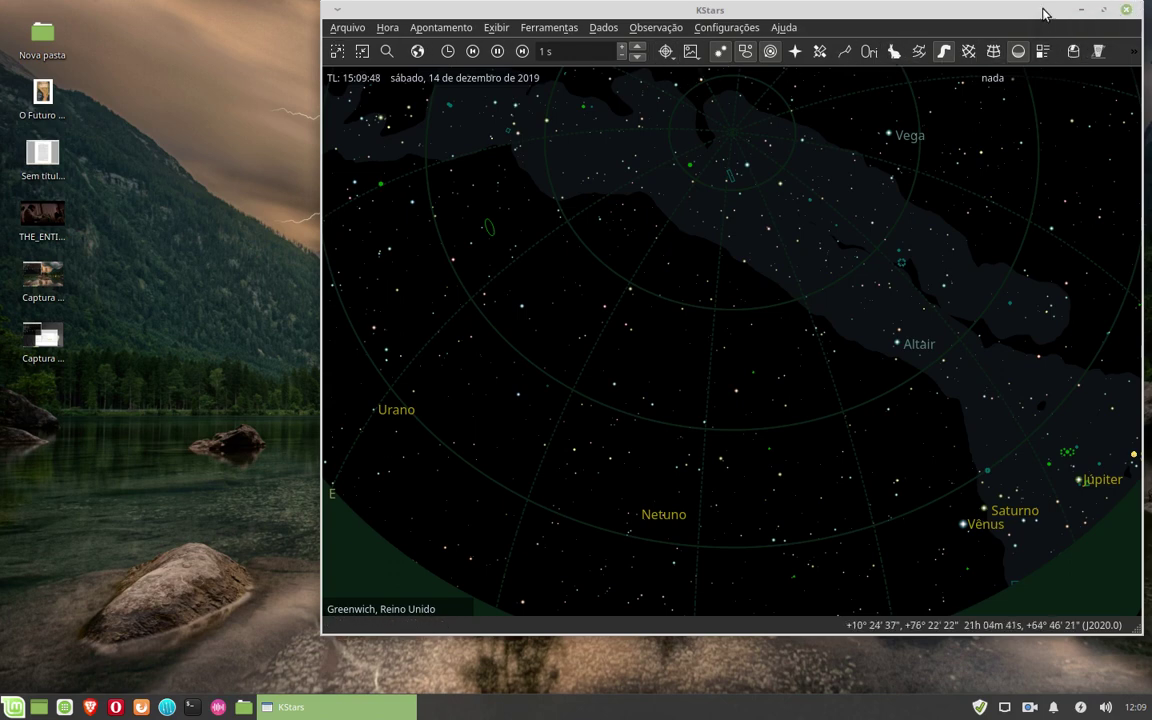
left_click(1125, 11)
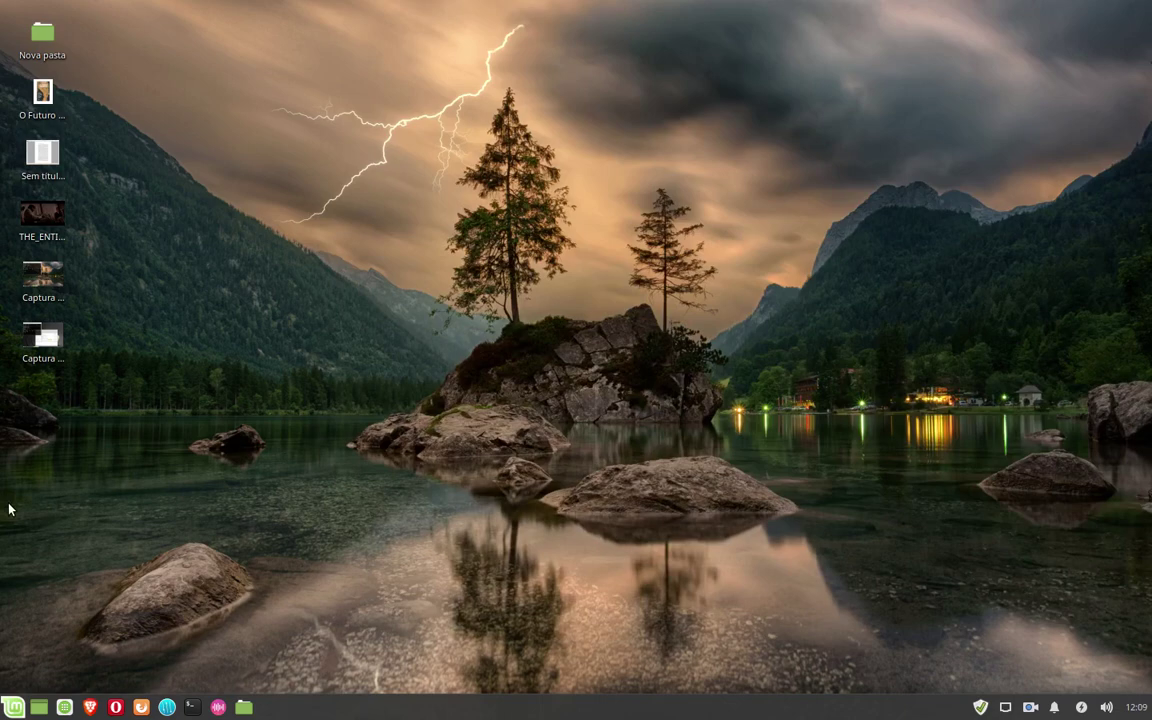
left_click(16, 710)
mouse_move(55, 515)
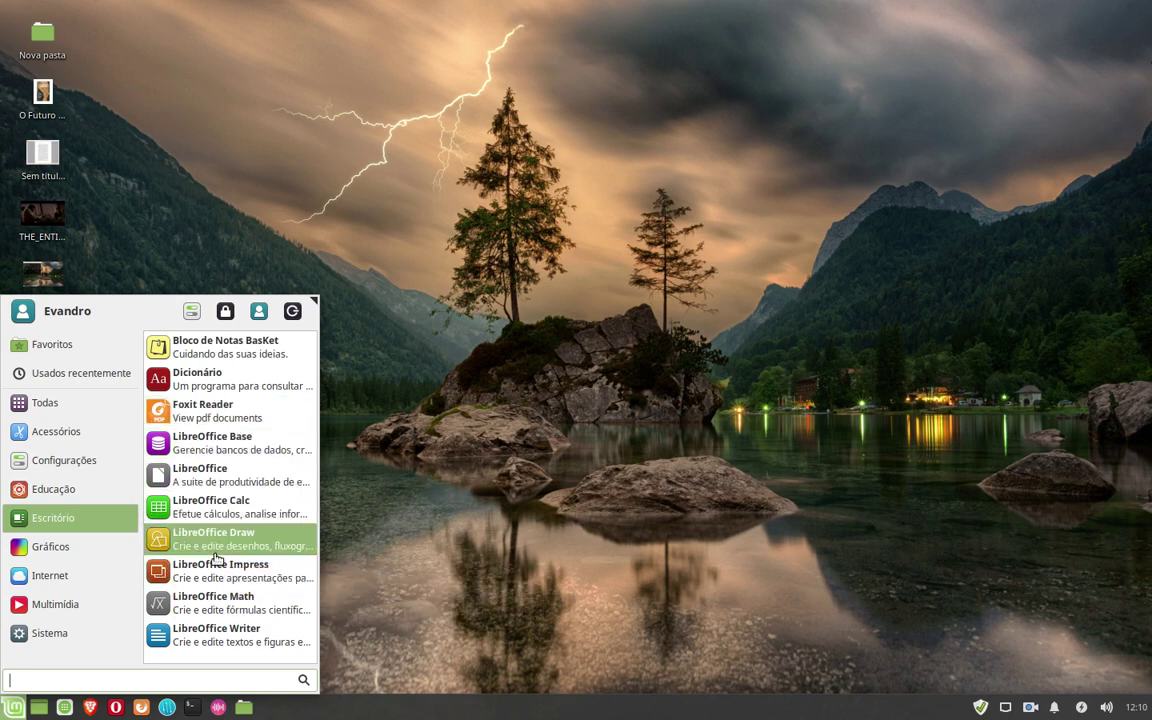
left_click(255, 350)
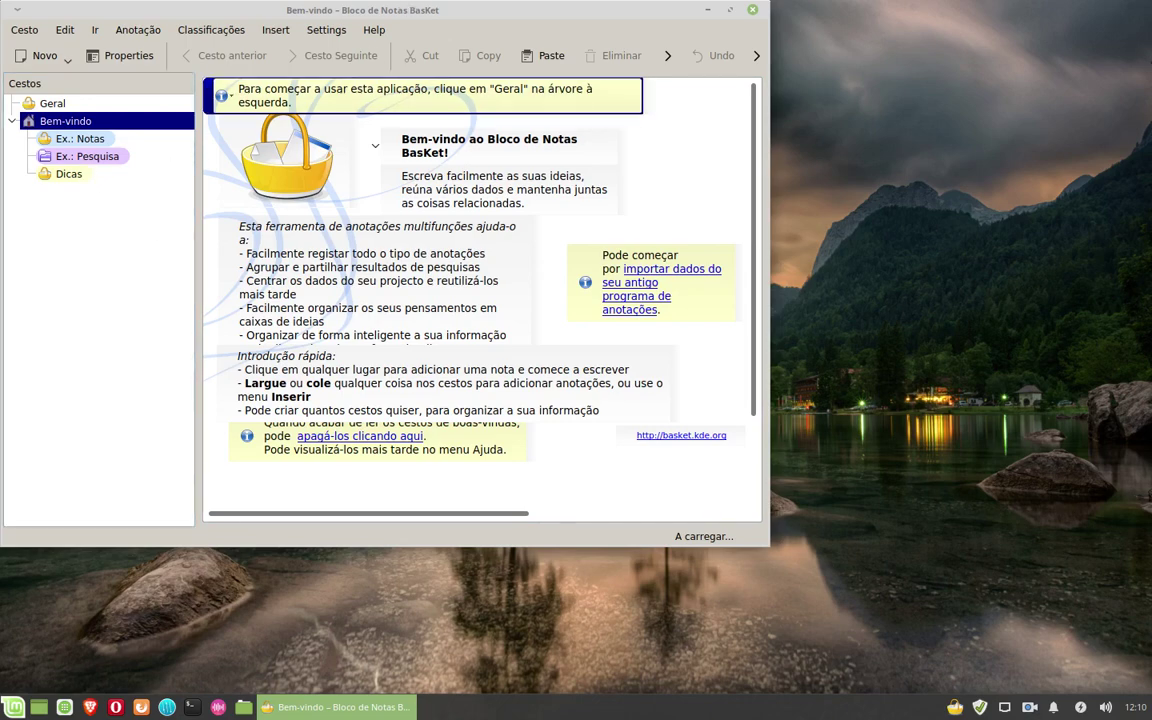
Step: Move the BasKet window toward the middle of the desktop, review its basket, note and editing commands, and close it
left_click_drag(460, 20, 686, 90)
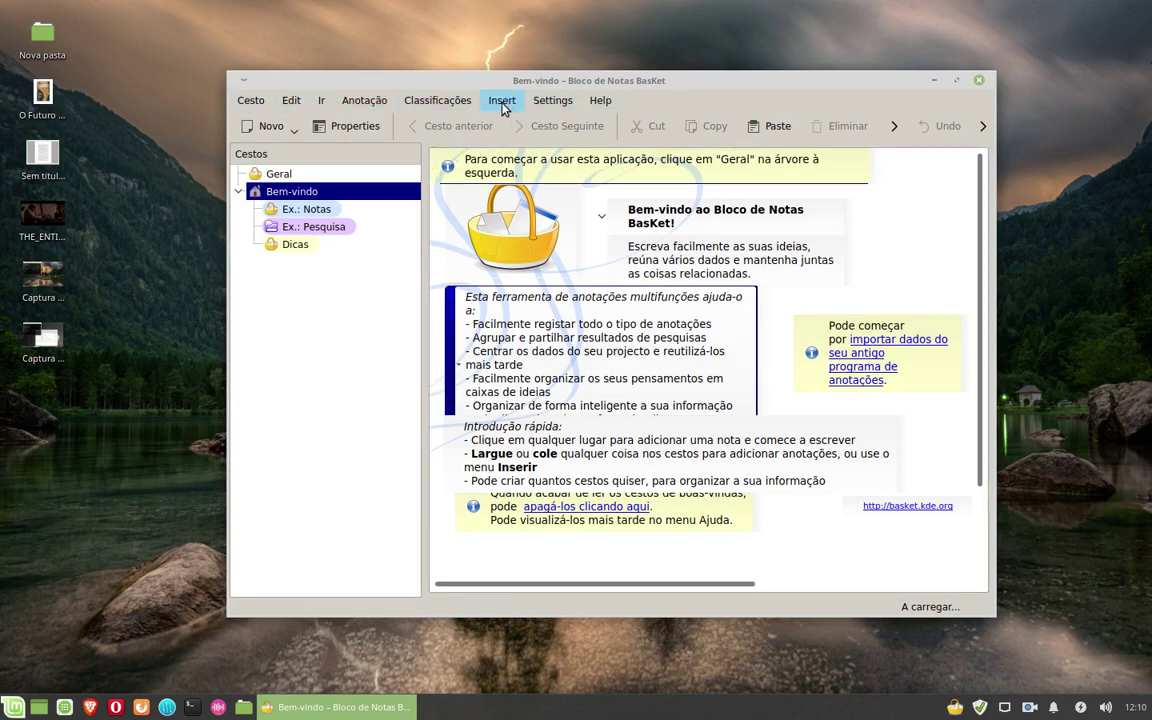
left_click(251, 103)
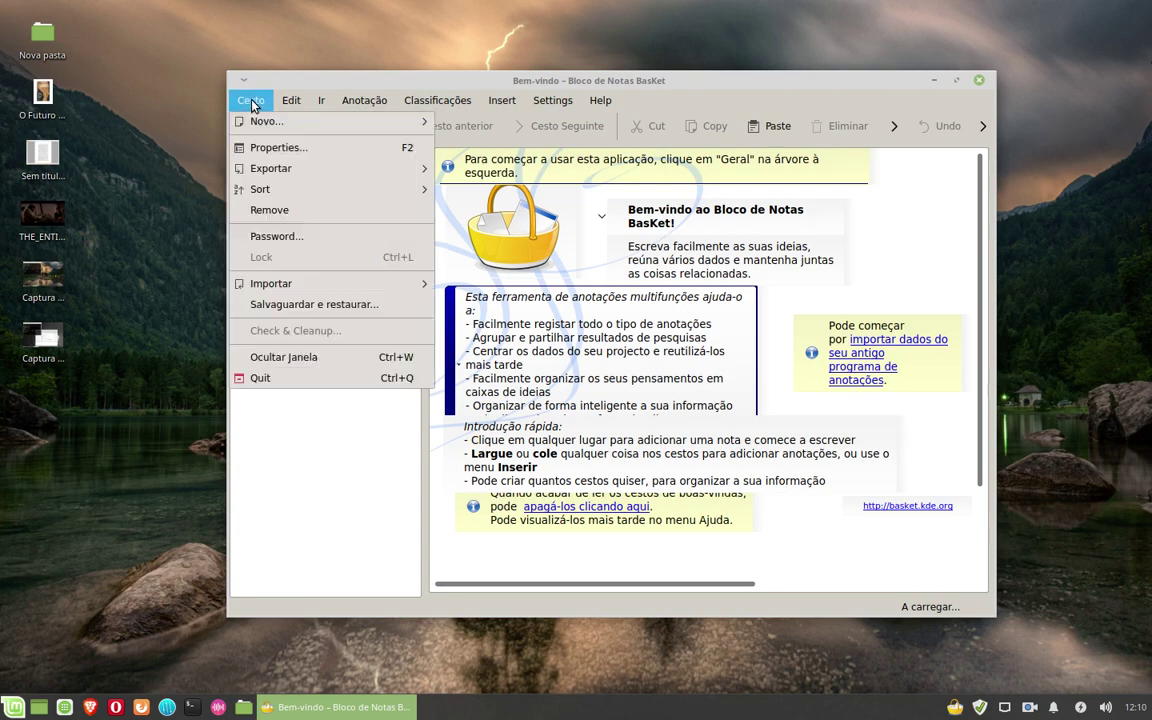
mouse_move(395, 113)
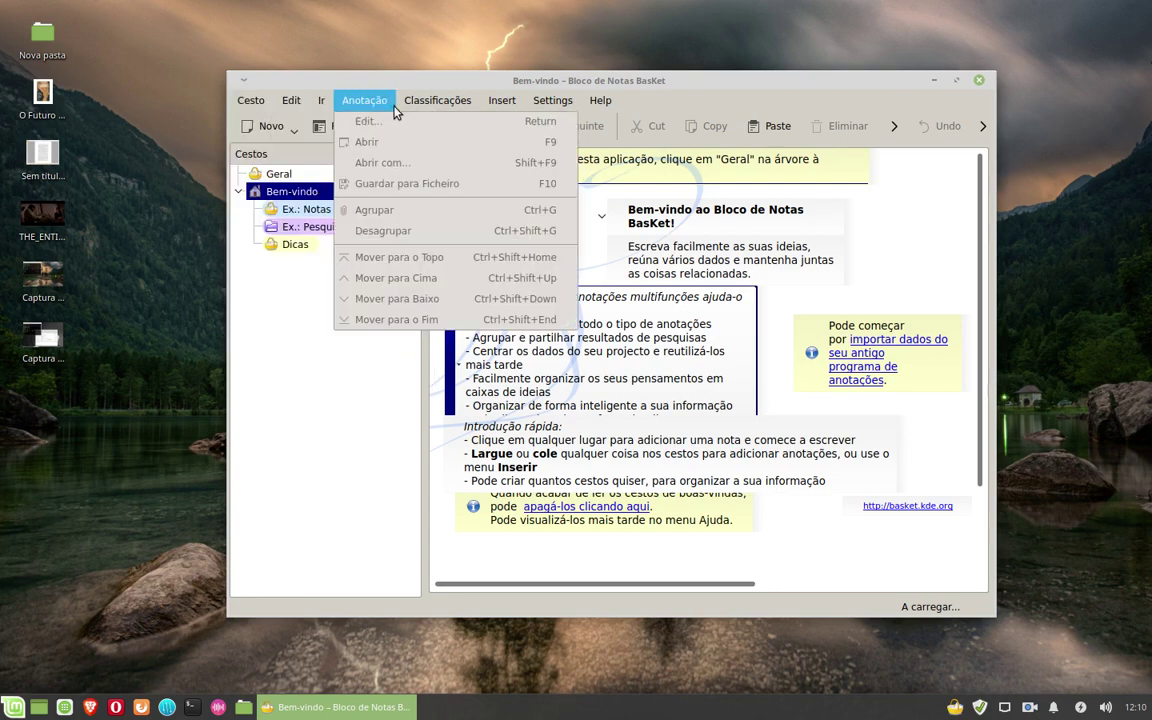
mouse_move(290, 103)
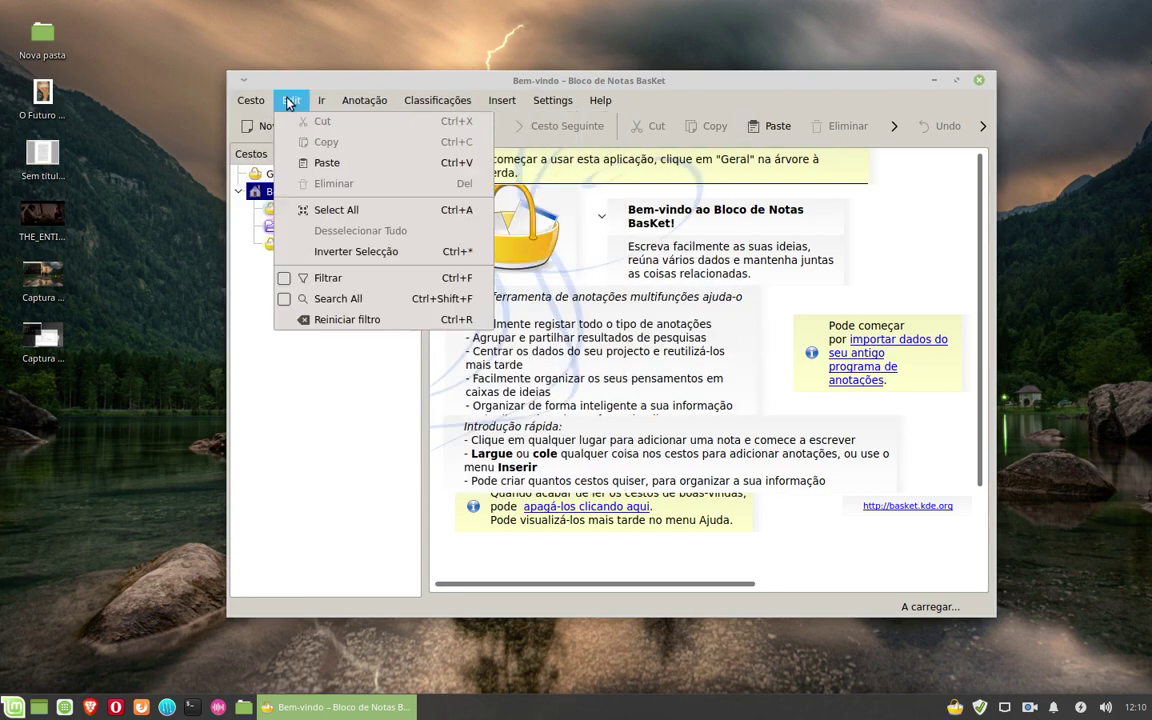
left_click(372, 370)
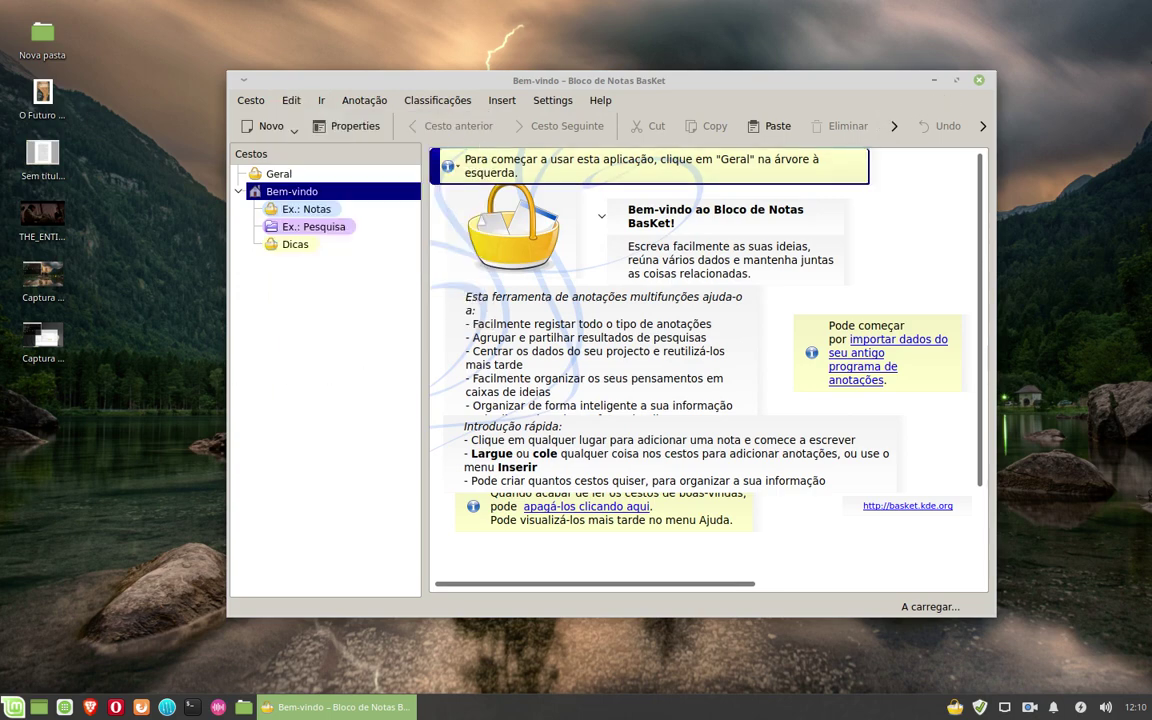
left_click(979, 80)
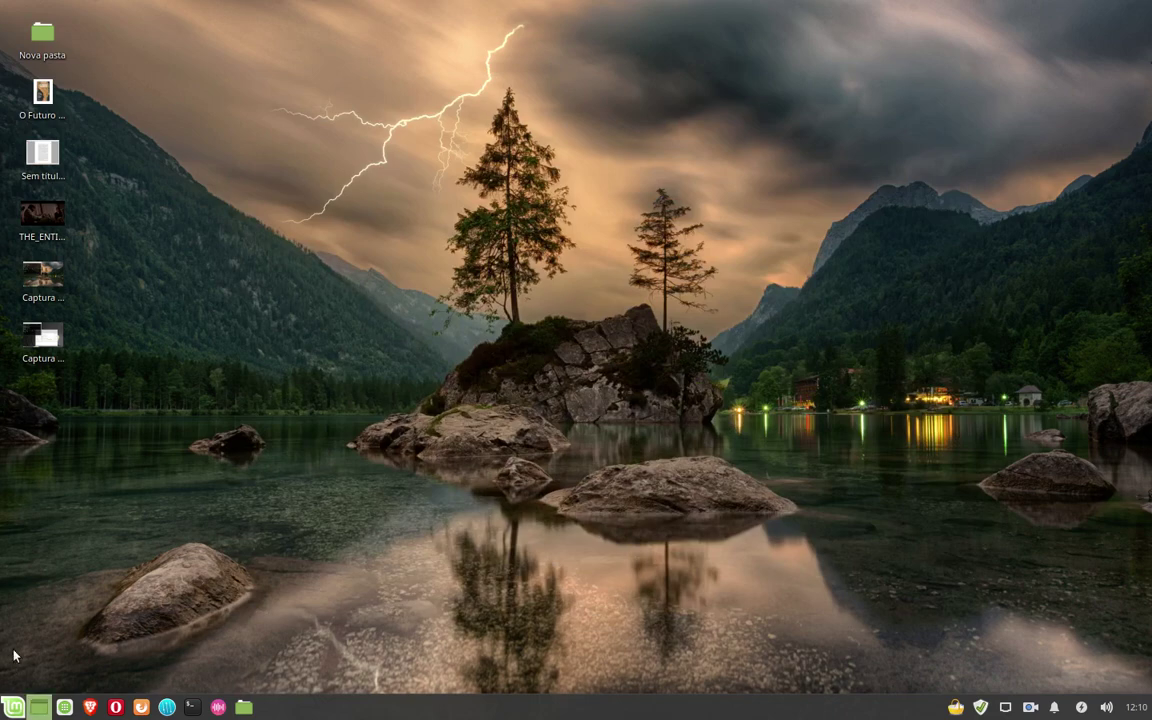
Step: Review the Educação and Escritório categories of the application menu, including the Dicionário entry, and dismiss the menu
left_click(13, 707)
mouse_move(60, 489)
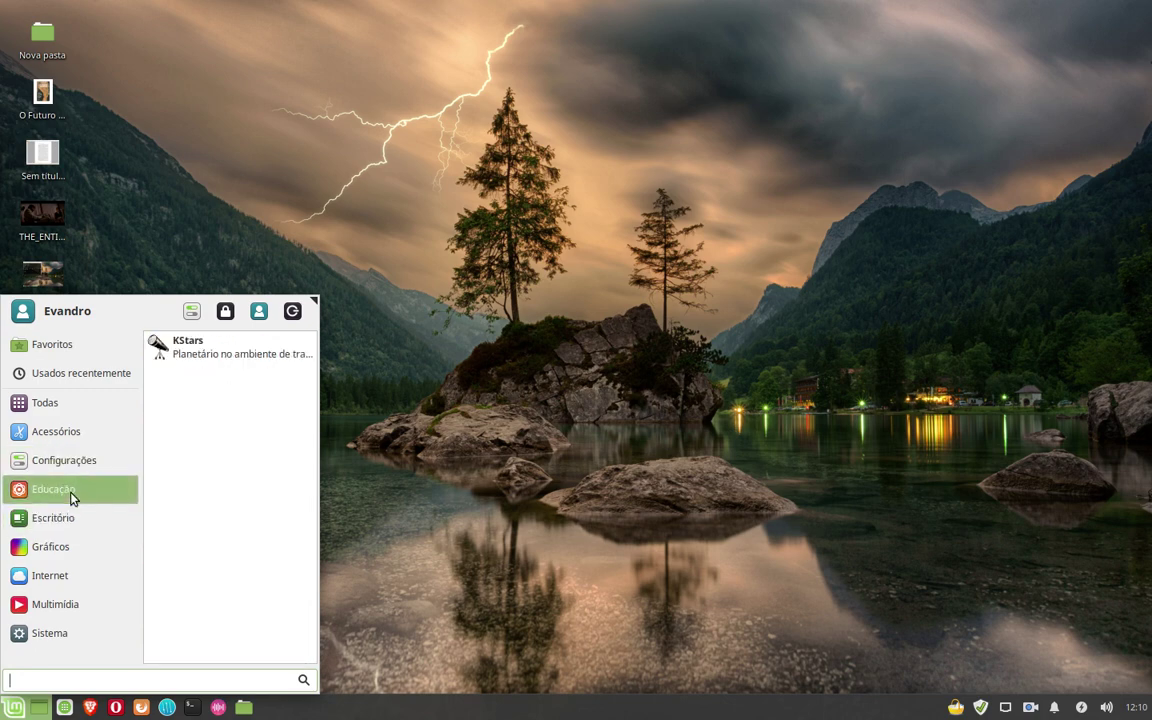
mouse_move(72, 519)
mouse_move(50, 548)
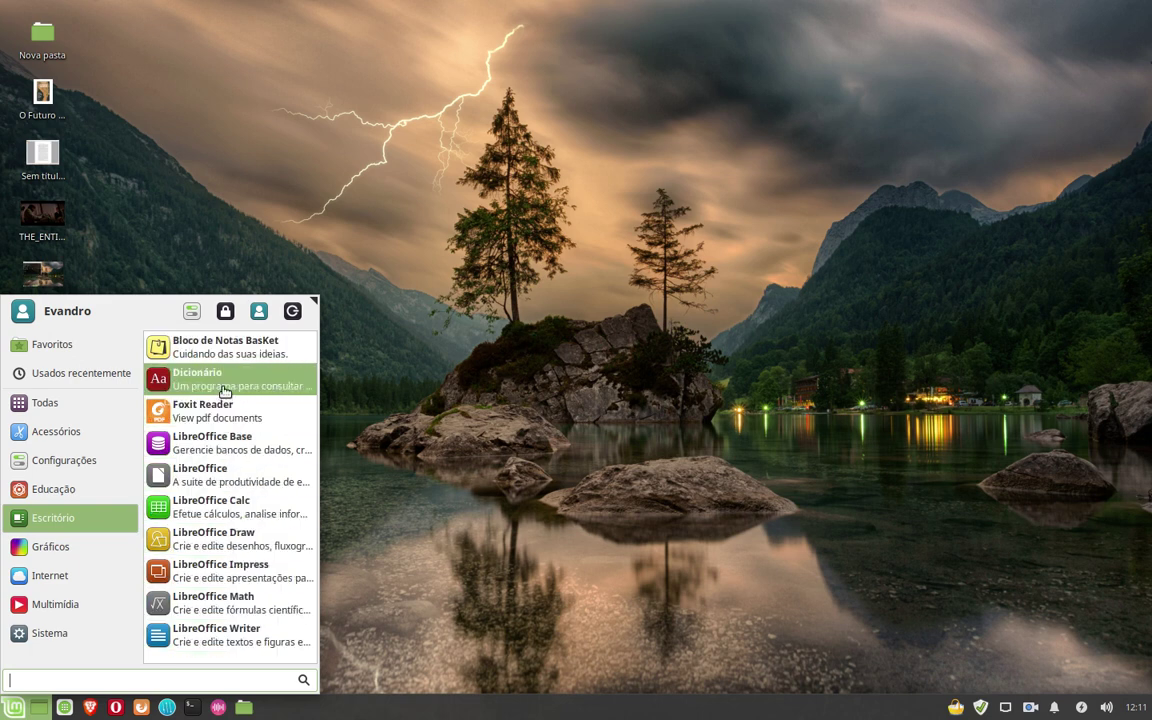
left_click(173, 180)
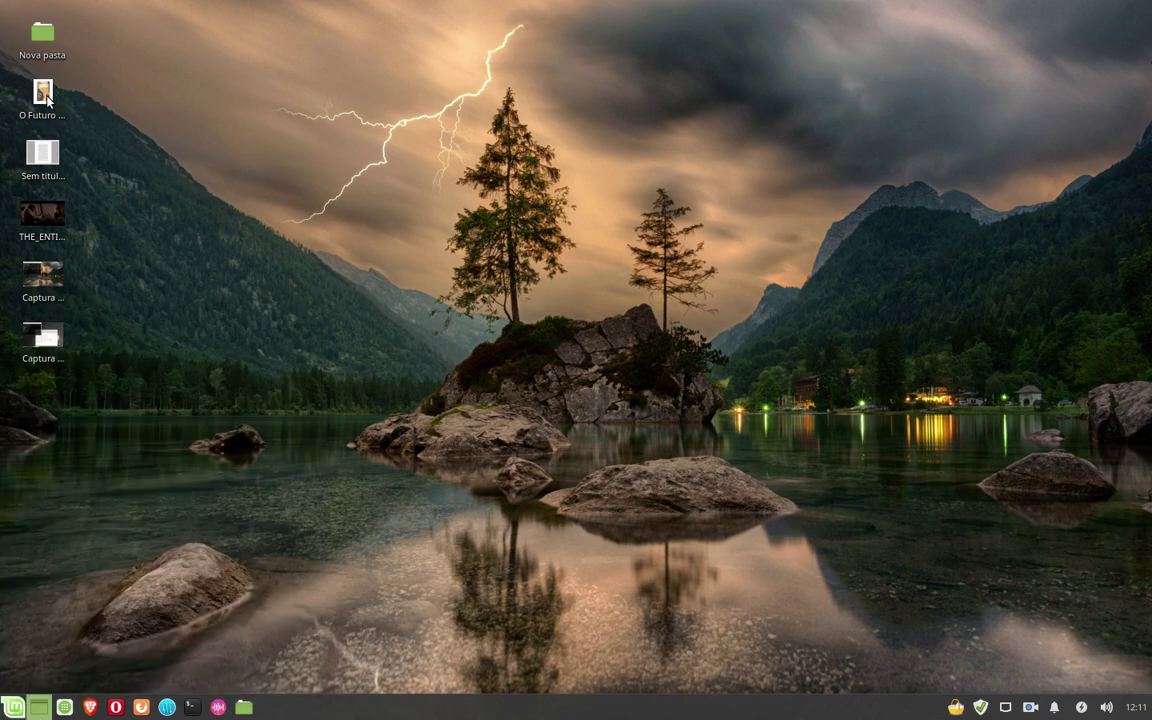
Step: Open the O Futuro Roubado PDF from the desktop, check the viewer's About information, and close the document
left_click(42, 97)
double_click(43, 100)
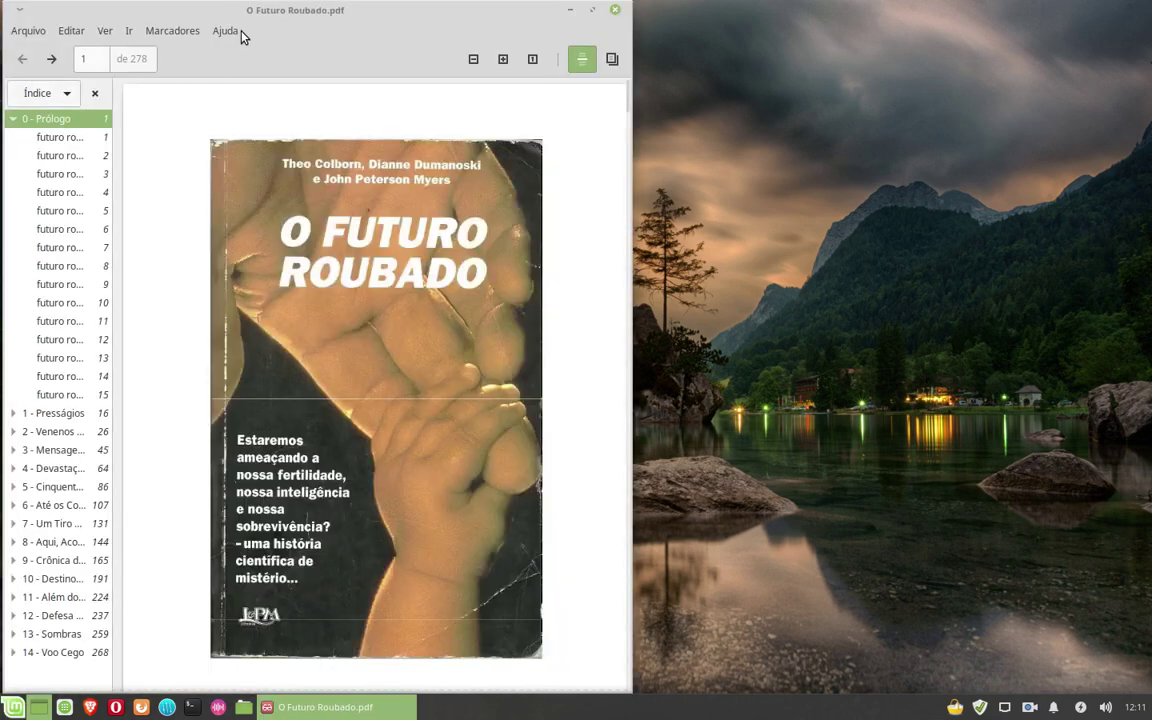
left_click(225, 30)
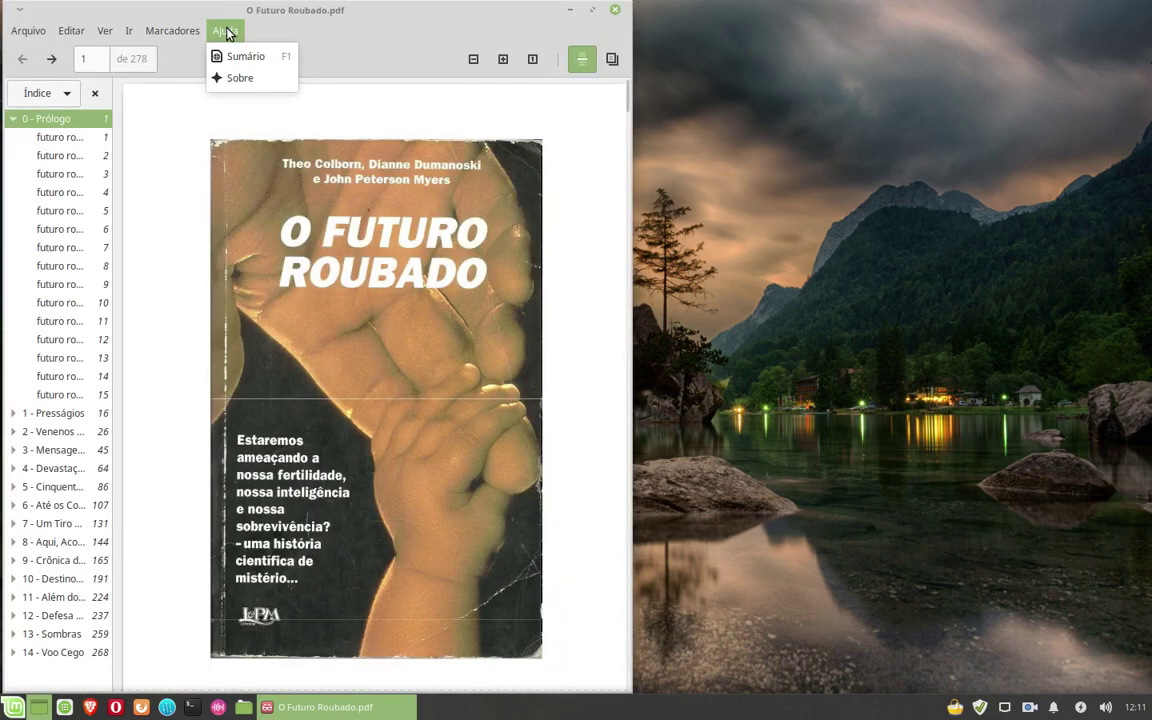
left_click(238, 78)
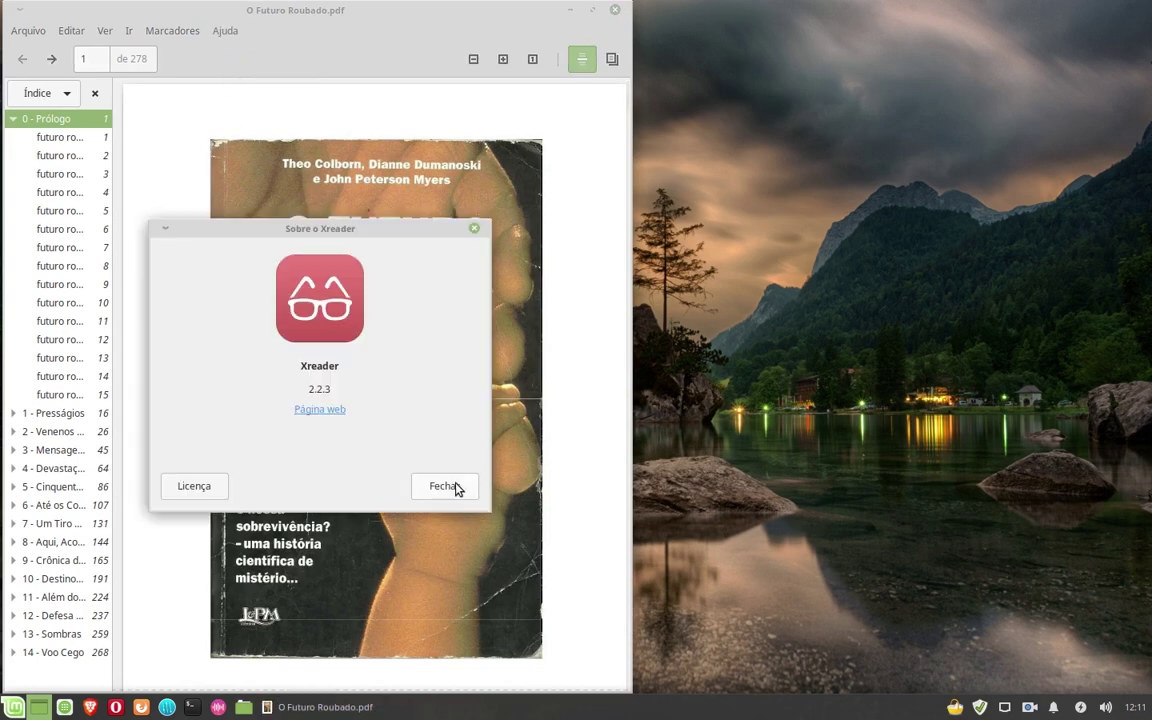
left_click(444, 486)
key("ctrl+w")
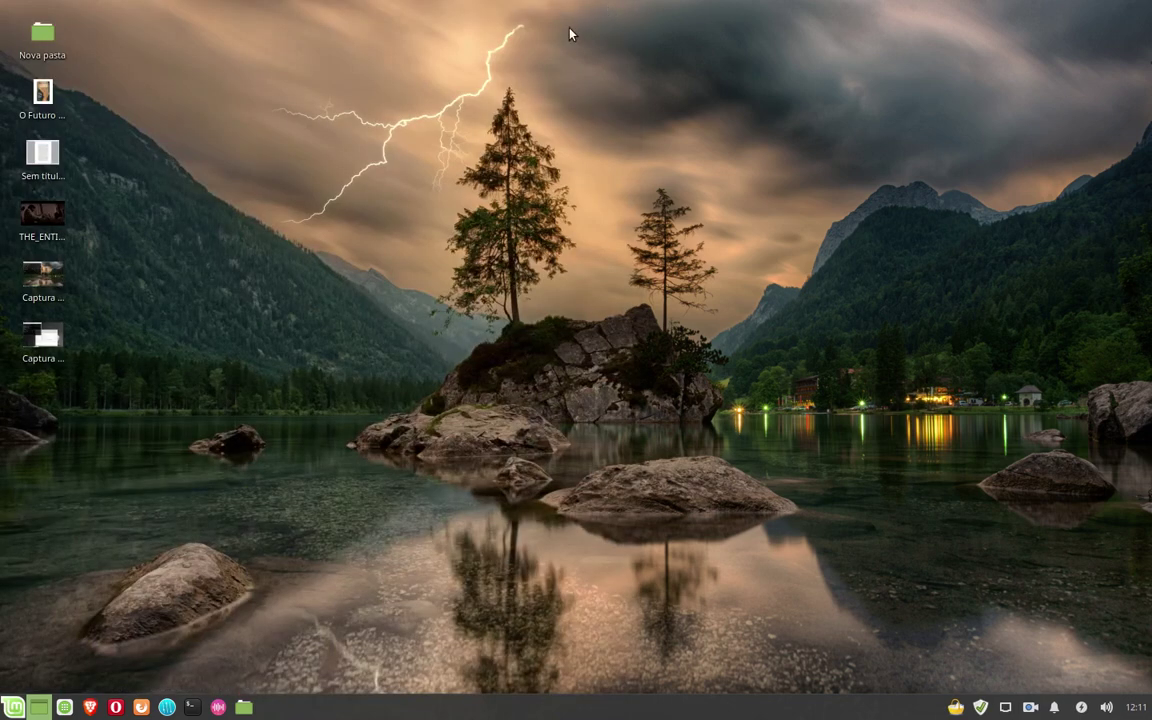
Step: Search the application menu for "xrea" and clear the search
left_click(12, 705)
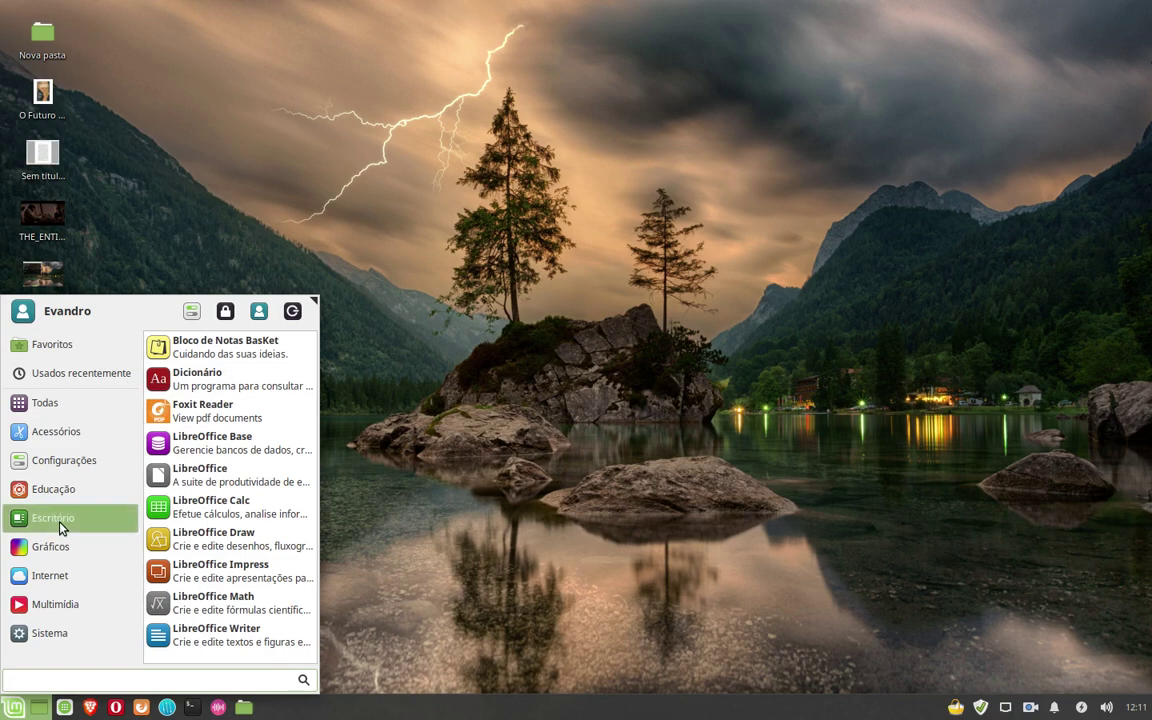
type("xrea")
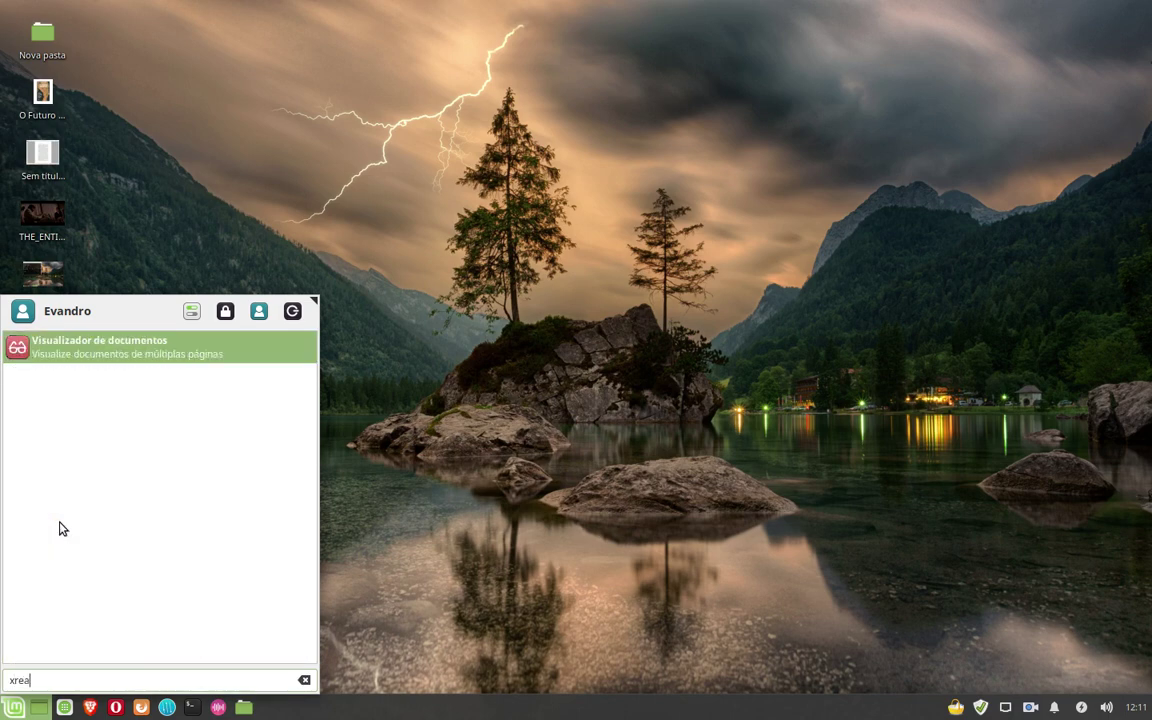
key("BackSpace")
key("BackSpace")
key("BackSpace")
key("BackSpace")
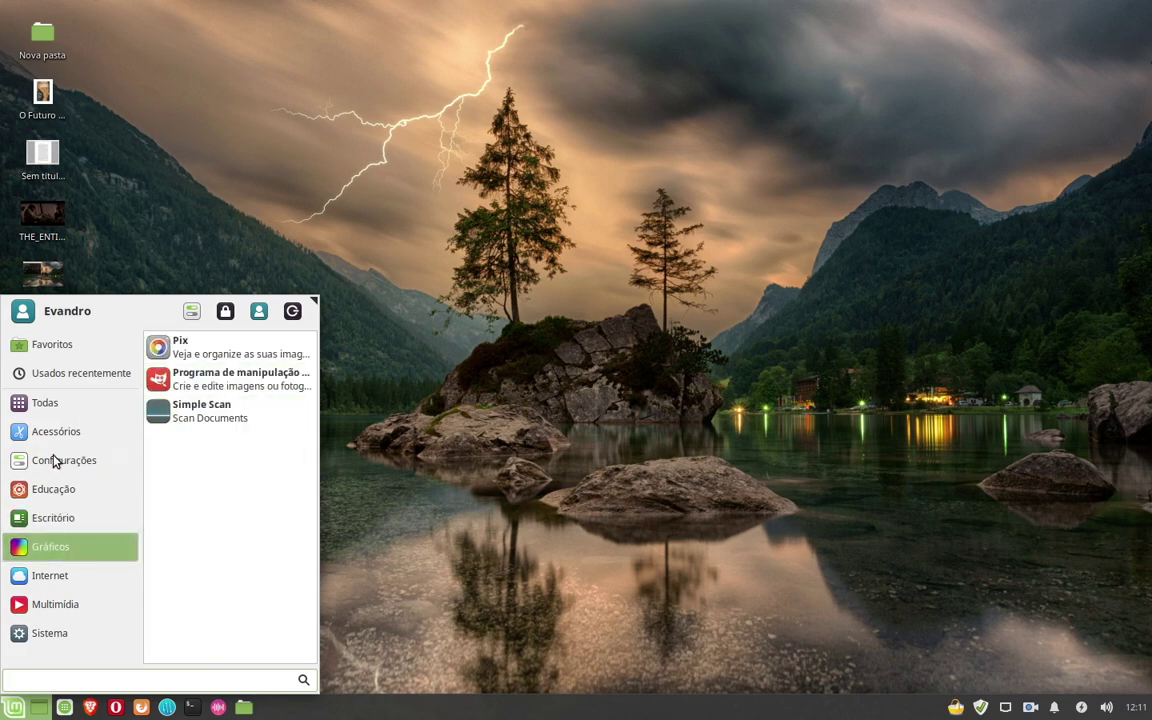
Step: Locate Visualizador de documentos in the Acessórios category and dismiss the application menu
mouse_move(55, 433)
scroll(204, 485, "down", 3)
scroll(205, 484, "down", 3)
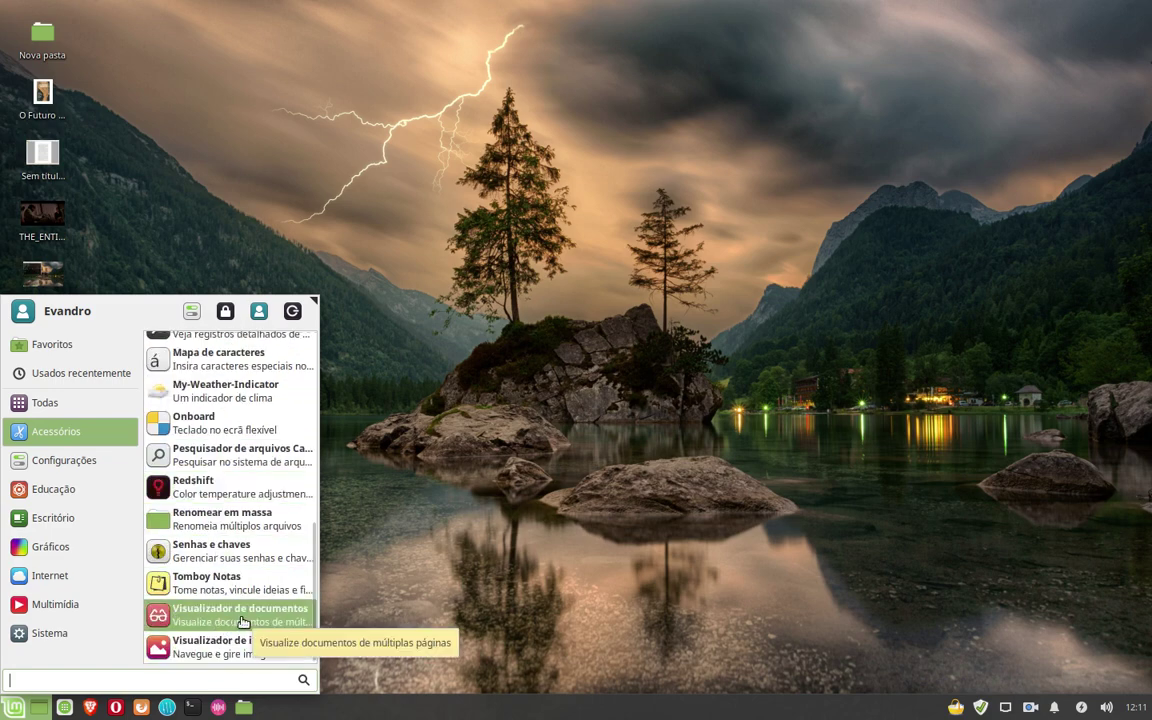
left_click(380, 378)
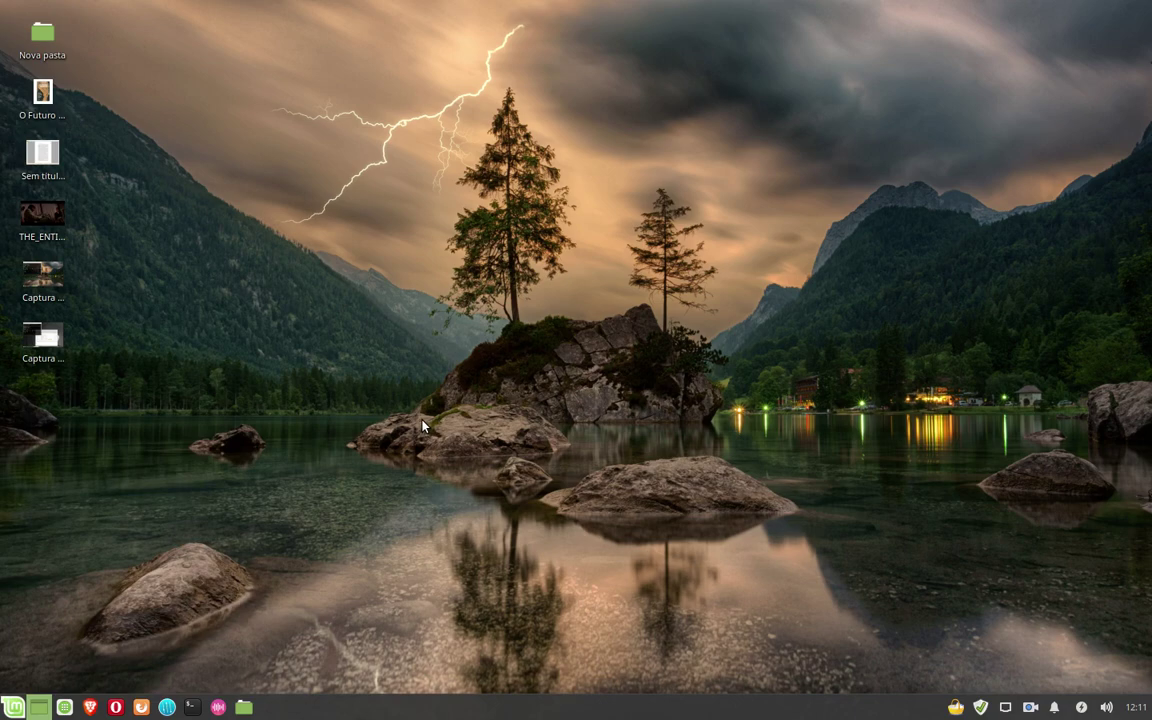
Step: Reopen the O Futuro Roubado PDF, go to page 10 through its index, read down the page, and close the document
double_click(42, 93)
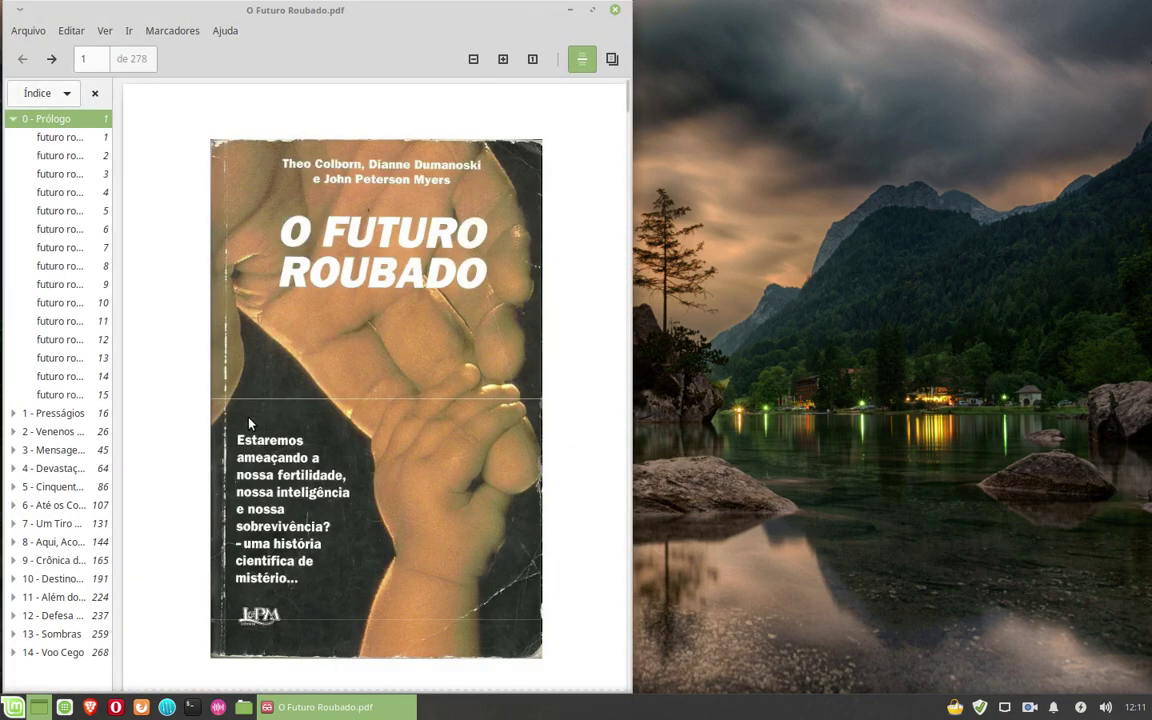
left_click(72, 302)
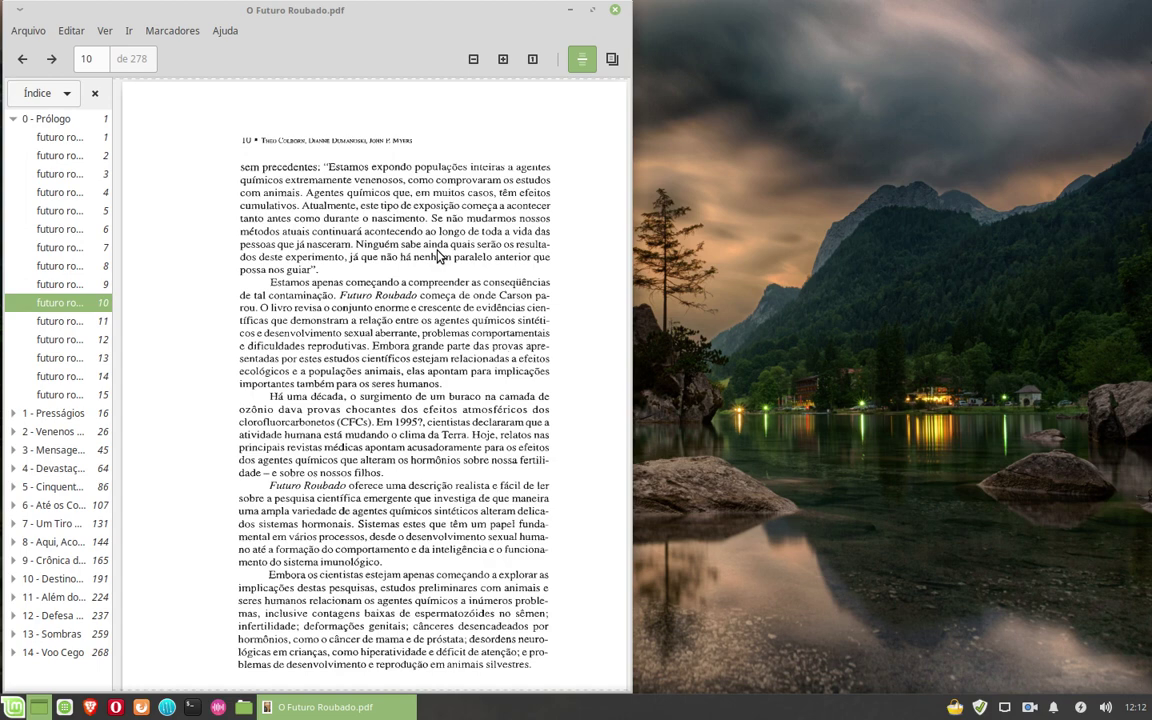
scroll(345, 360, "down", 3)
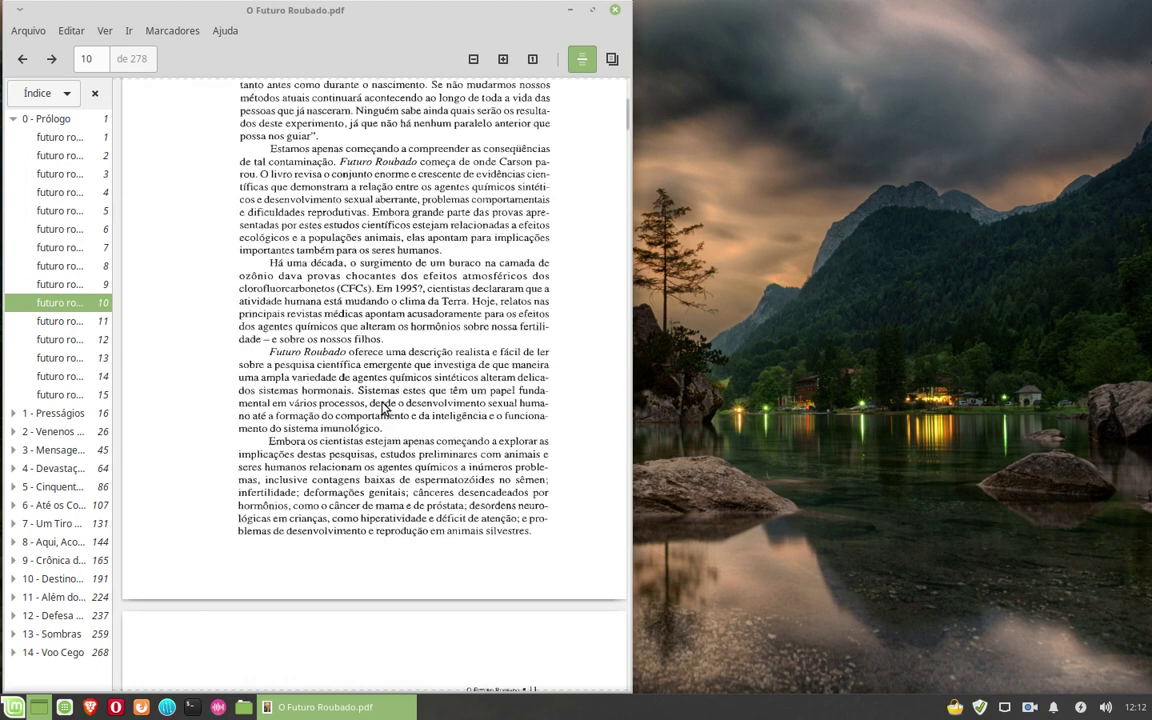
left_click(616, 11)
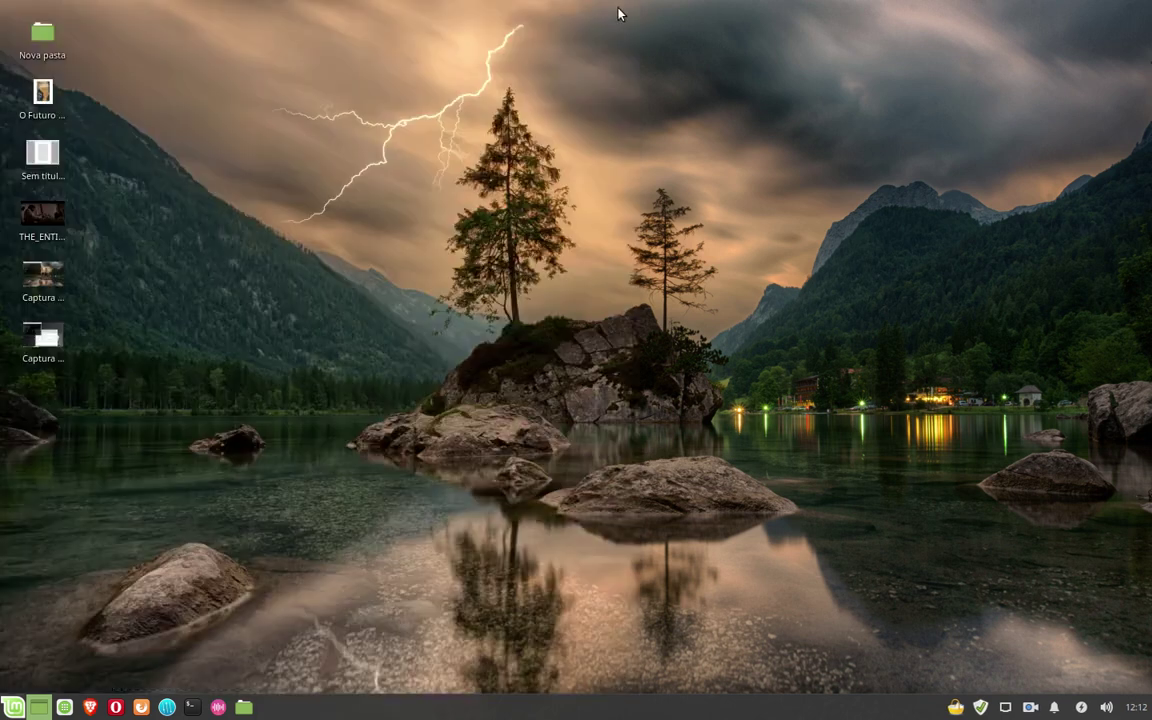
Step: Look up Foxit Reader in the Escritório category of the application menu and dismiss the menu
left_click(10, 707)
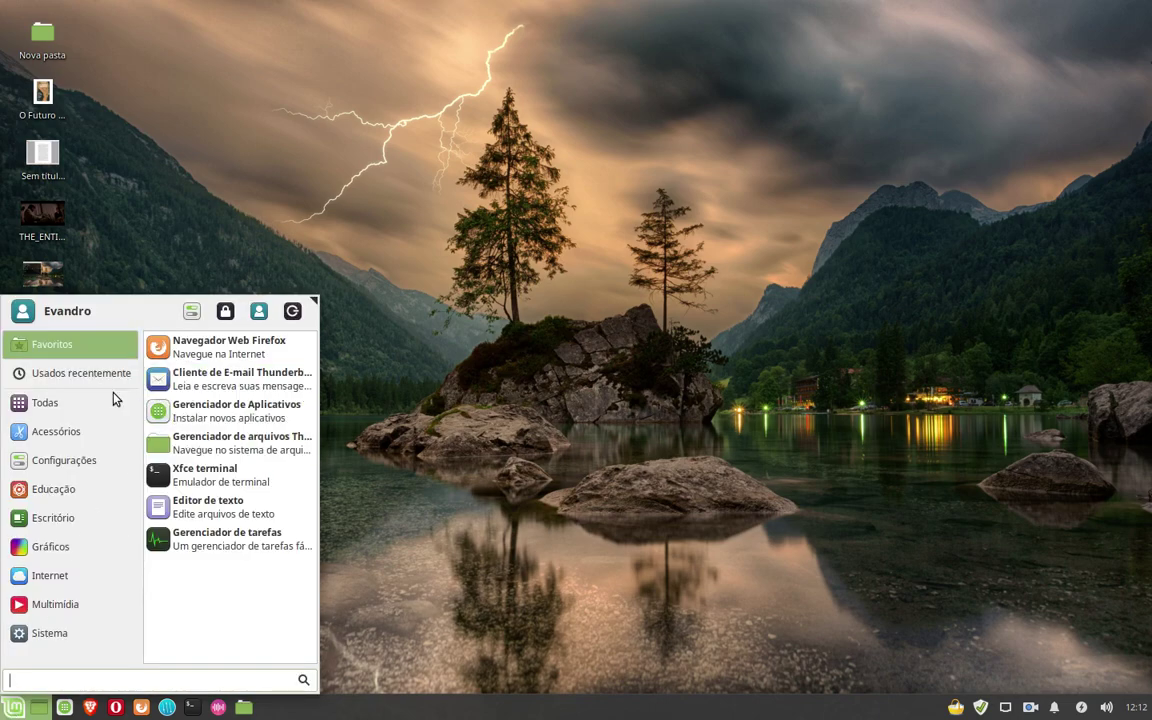
left_click(80, 427)
left_click(56, 520)
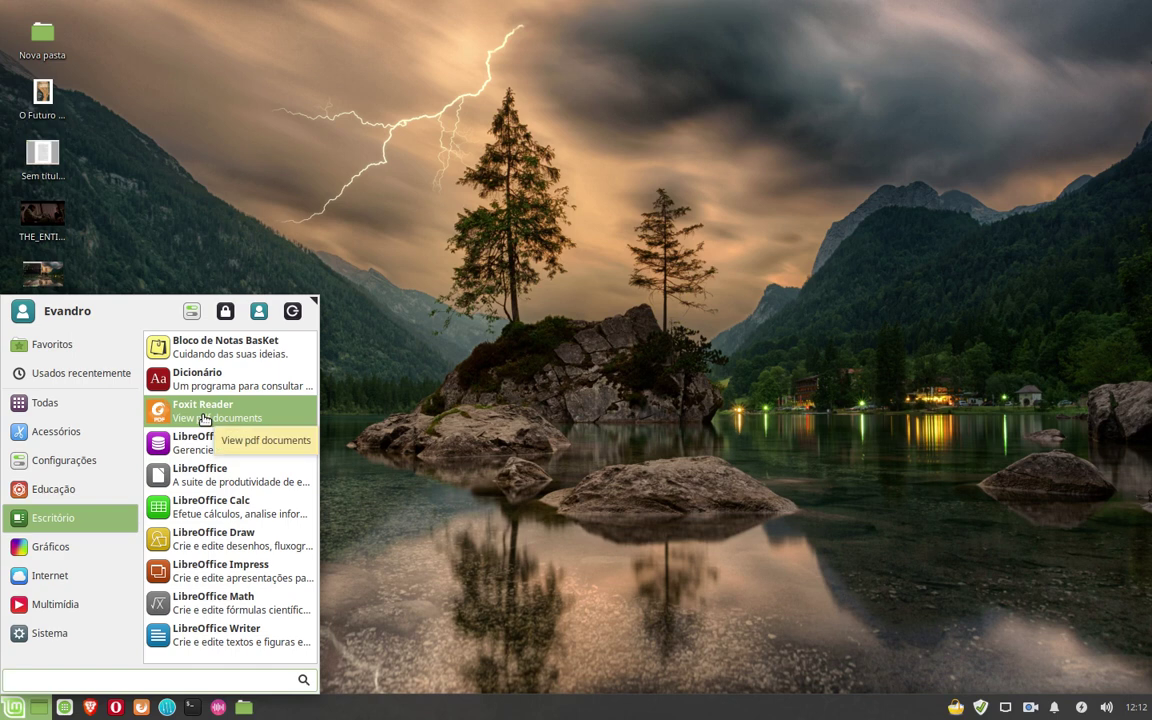
left_click(455, 287)
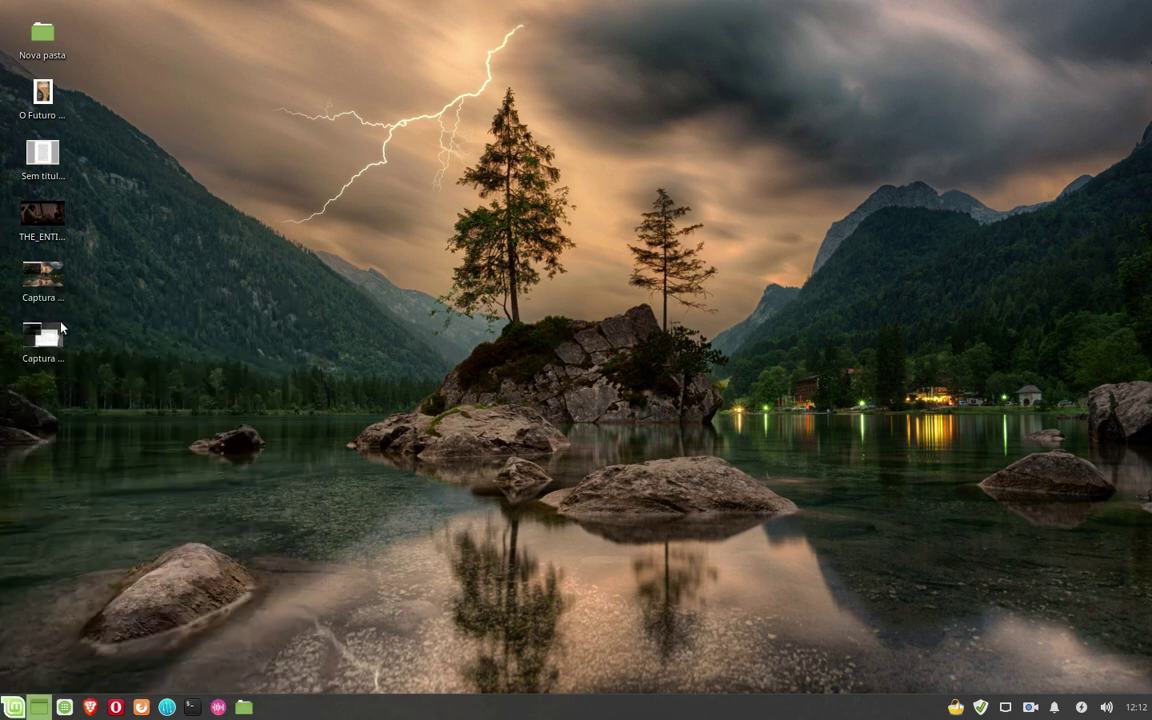
Step: Open Sem título.png from the desktop, show it full screen, and examine the captured Foxit Reader page at closer zoom
left_click(41, 260)
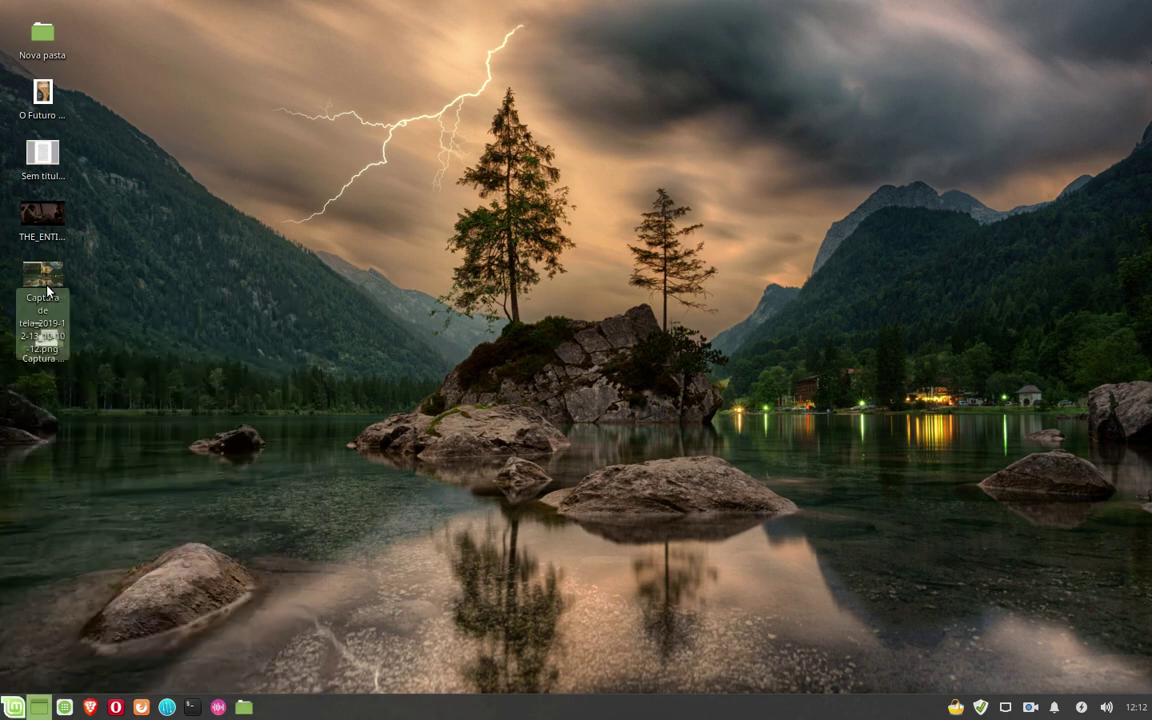
double_click(43, 160)
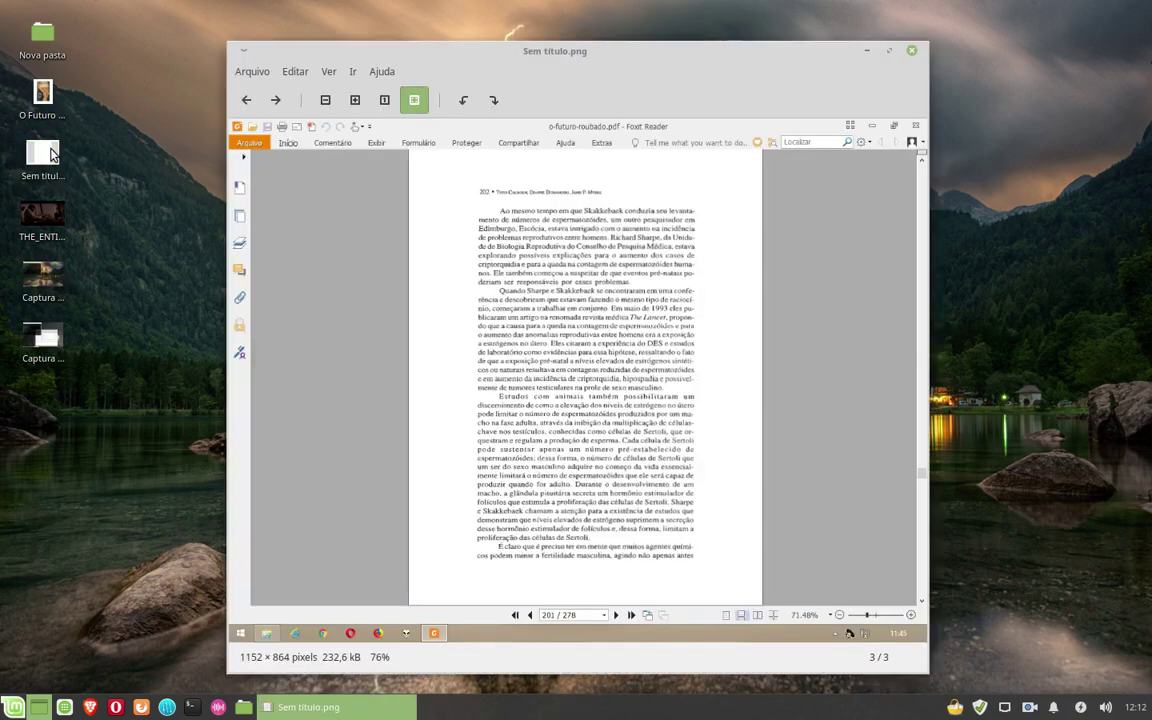
double_click(606, 290)
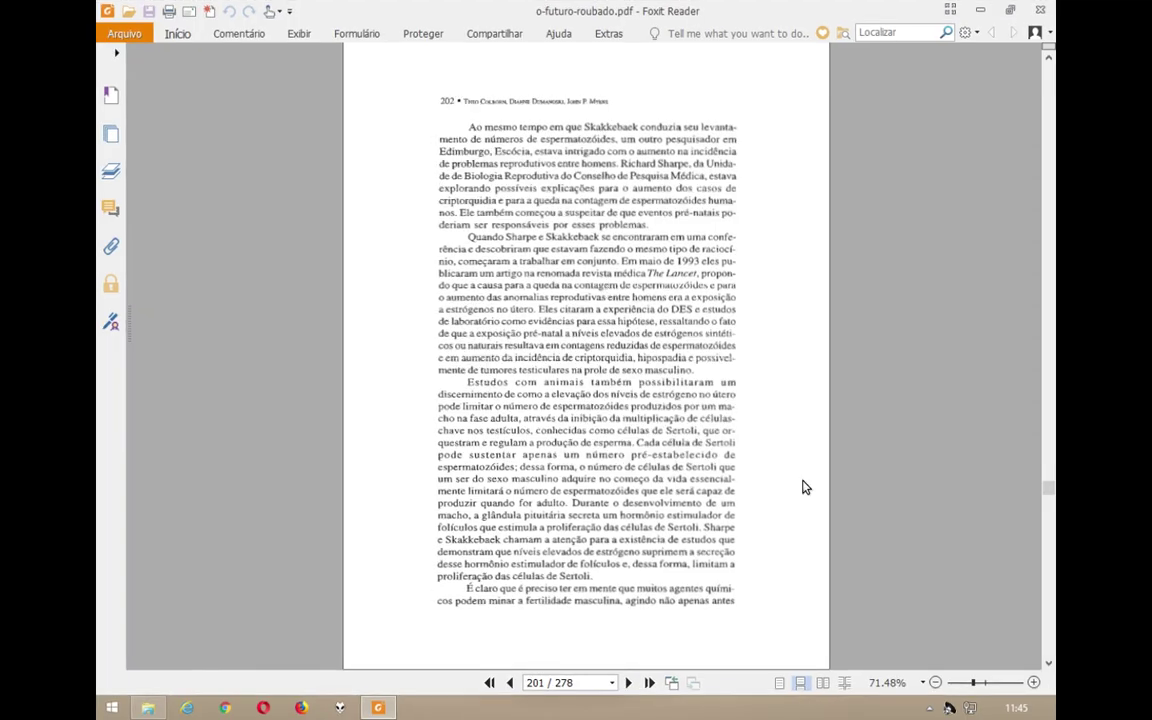
scroll(676, 470, "up", 2)
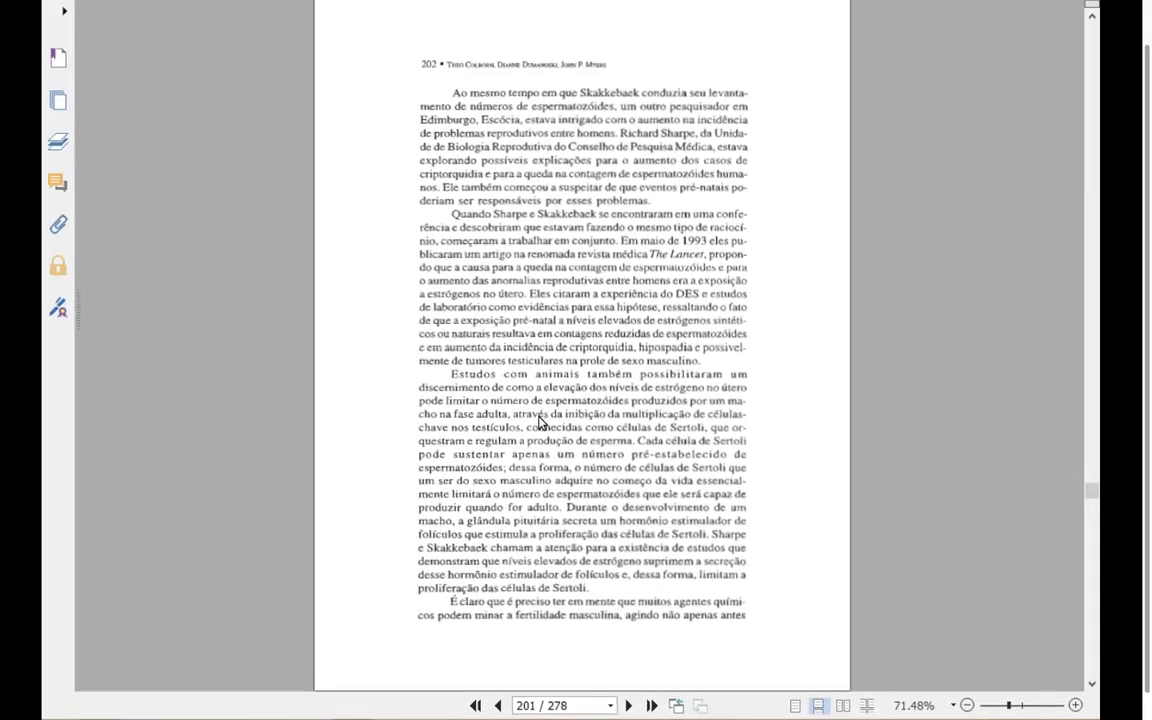
scroll(522, 490, "up", 2)
scroll(543, 428, "down", 2)
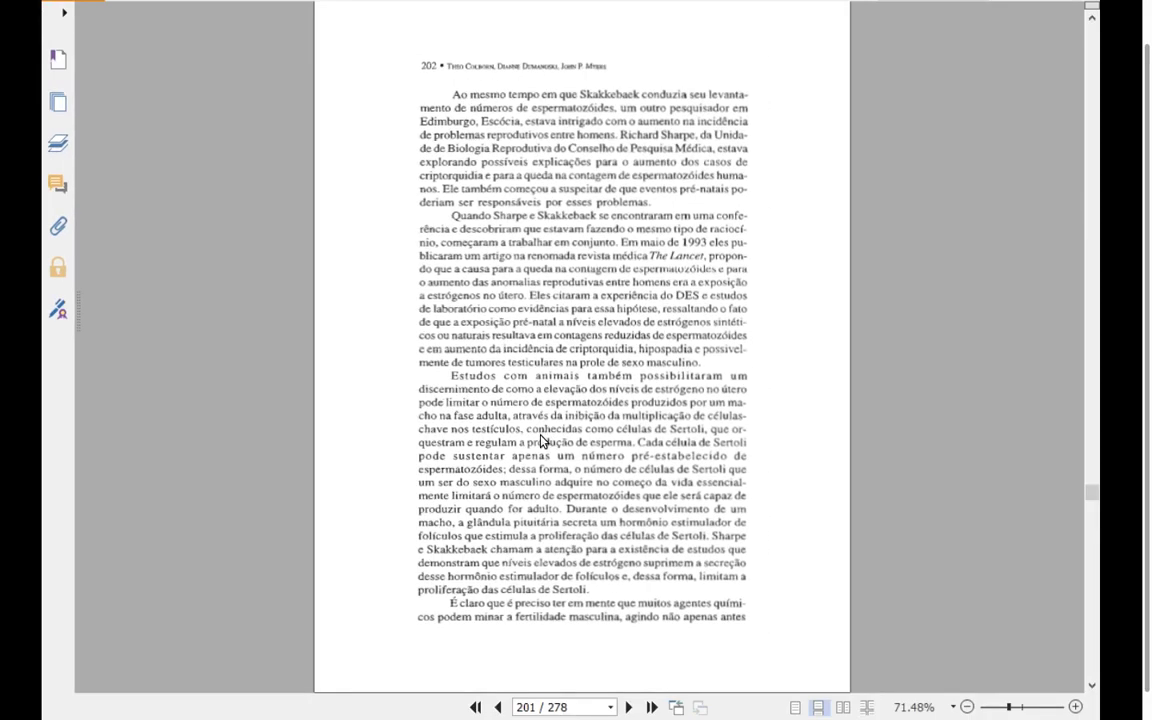
scroll(540, 443, "down", 1)
scroll(540, 443, "up", 1)
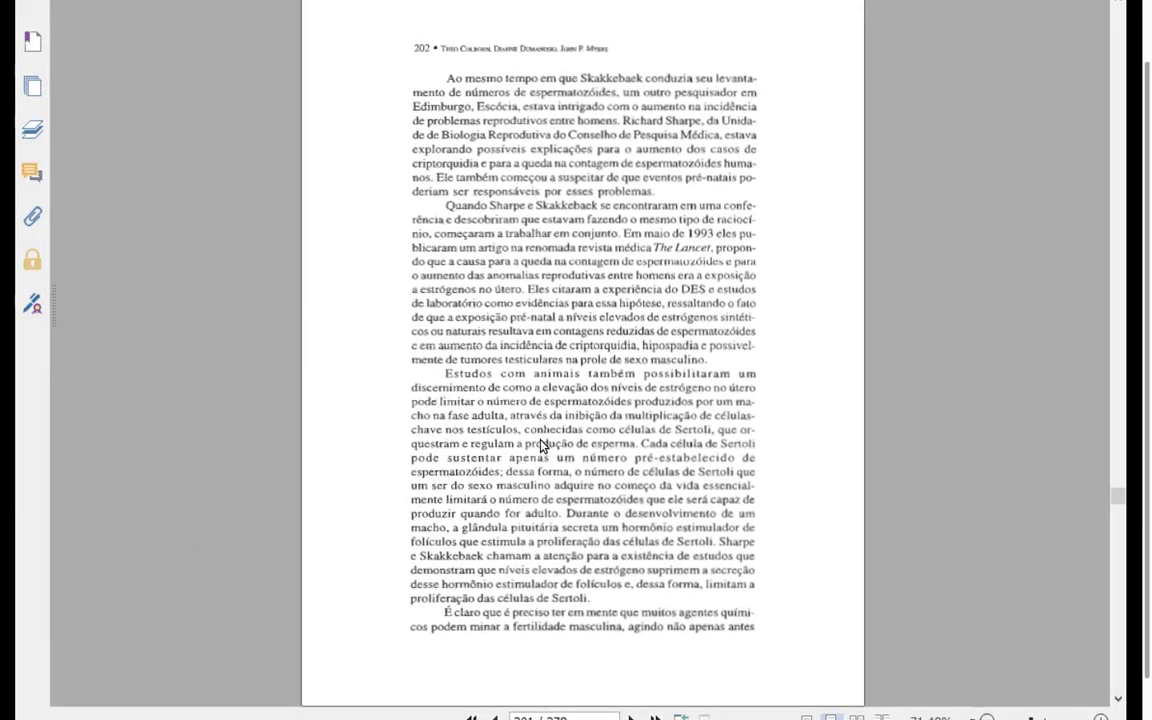
Step: Leave the full-screen view of Sem título.png, tile its window to the right half of the desktop, and bring the captured page into view
scroll(540, 443, "down", 1)
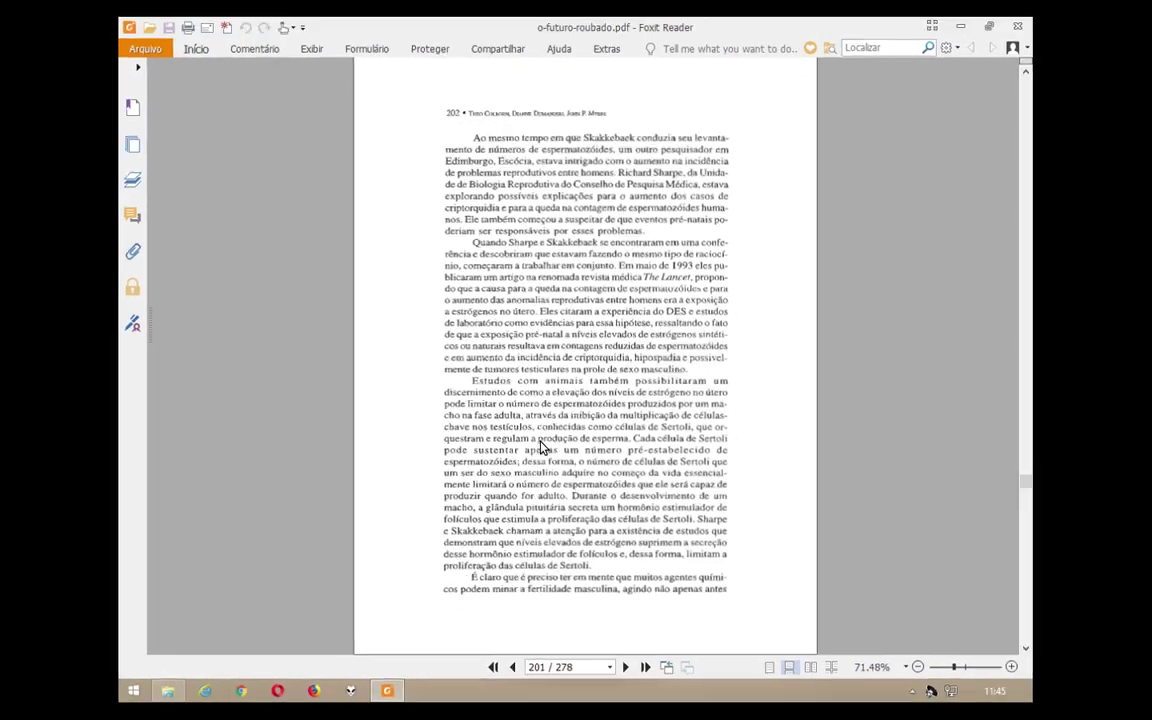
key("Escape")
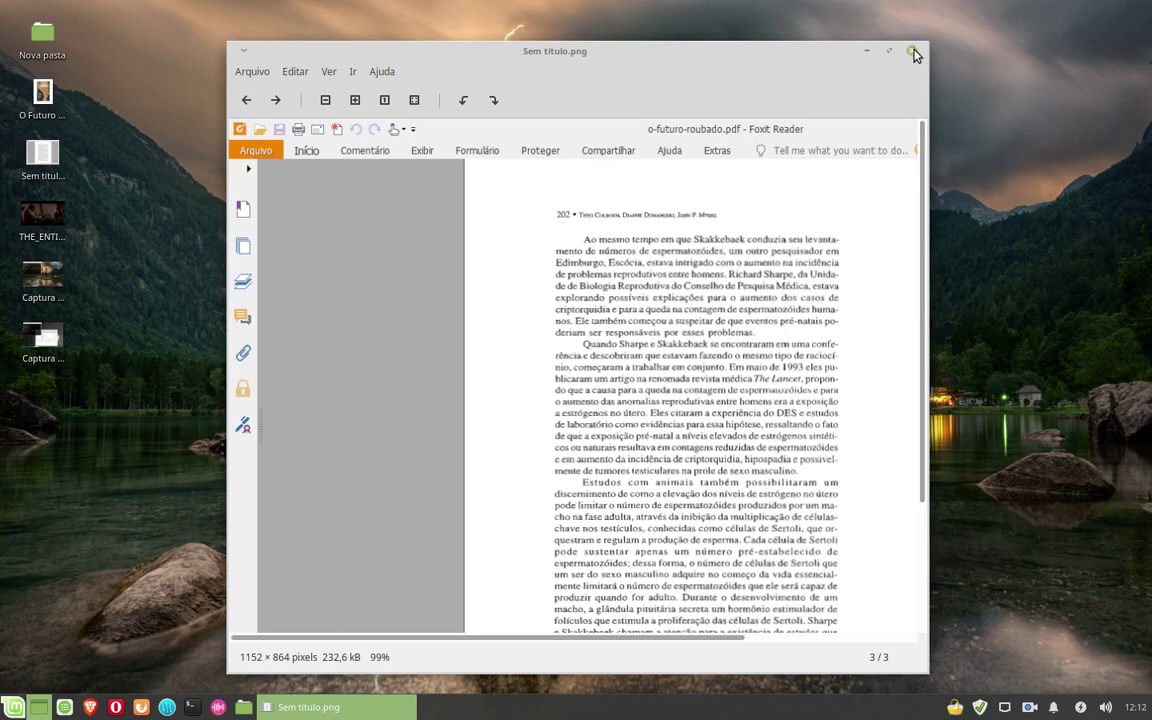
key("super+Right")
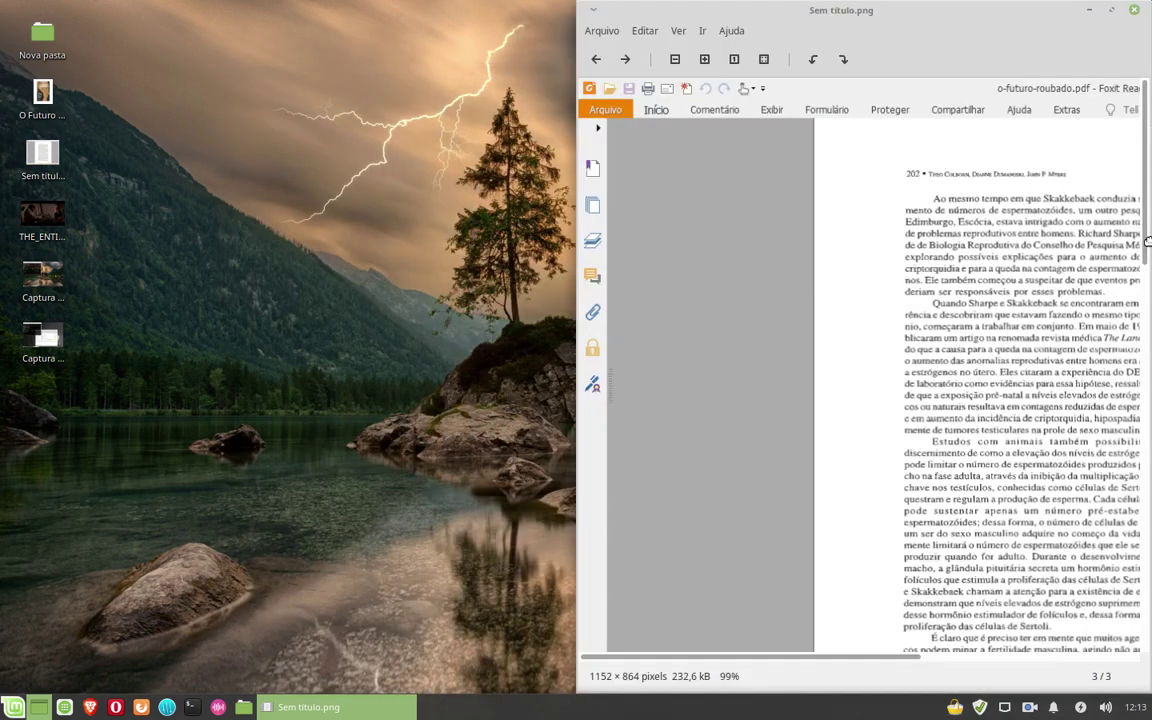
left_click_drag(860, 657, 956, 666)
Step: Open the O Futuro Roubado PDF beside the image and navigate through its index and pages to page 201
double_click(57, 127)
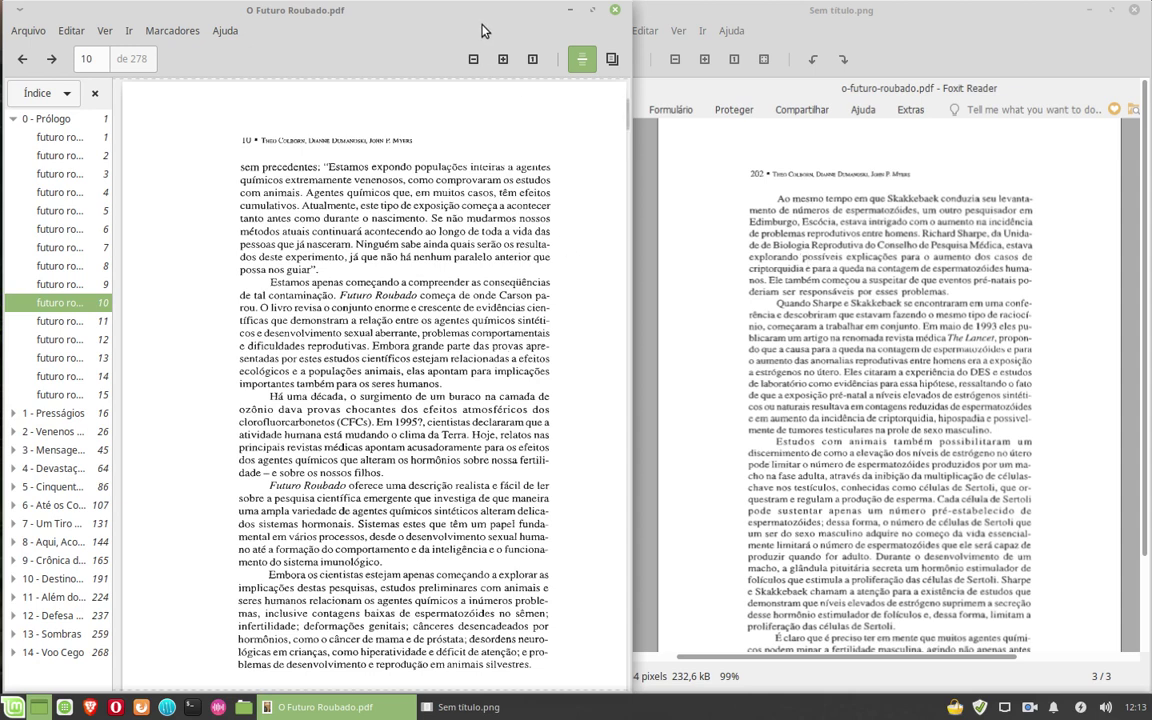
left_click(788, 185)
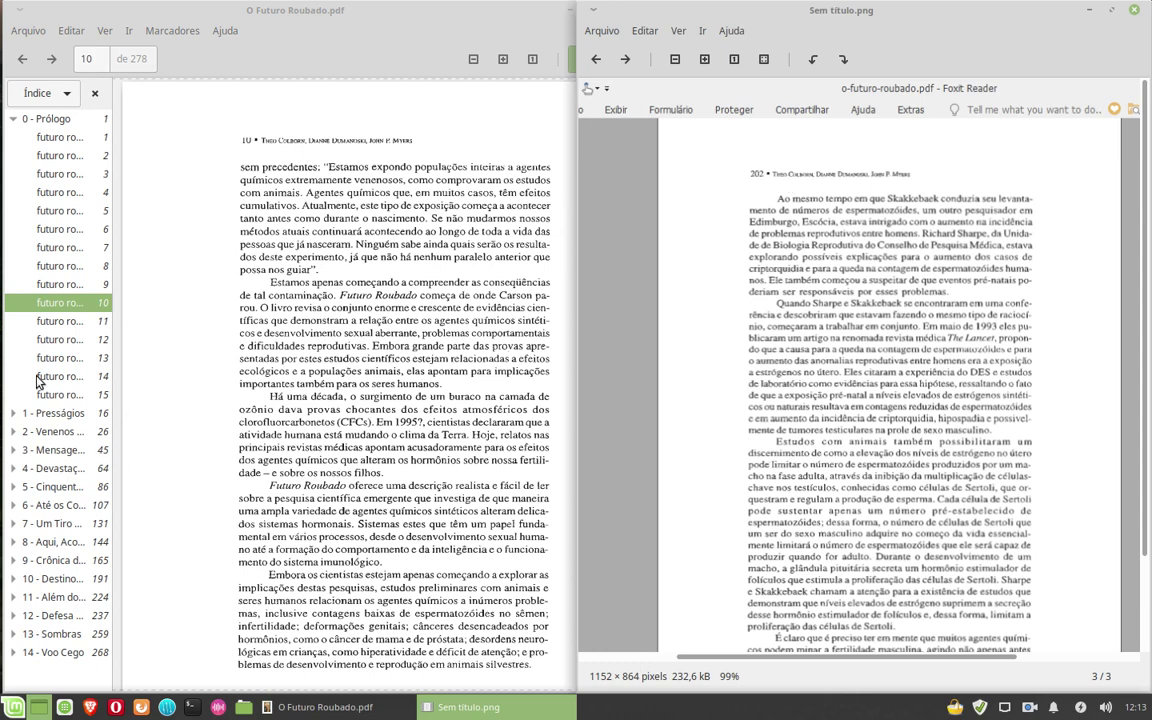
left_click(63, 500)
left_click(55, 578)
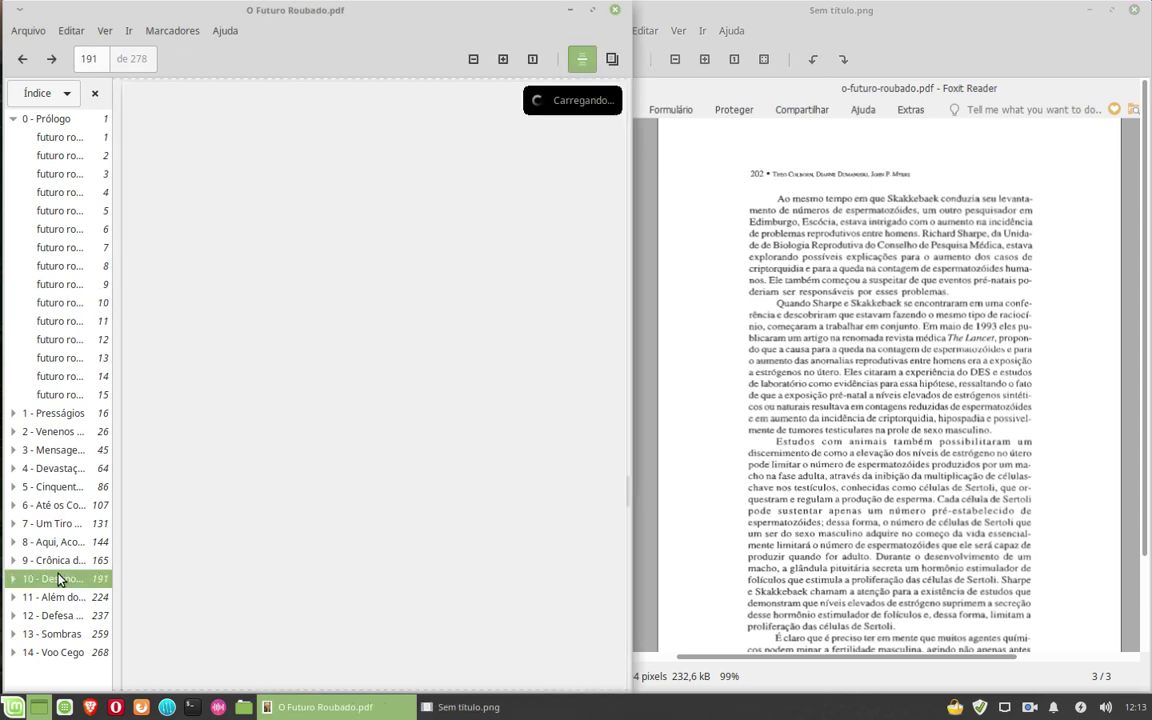
left_click(13, 598)
left_click(40, 597)
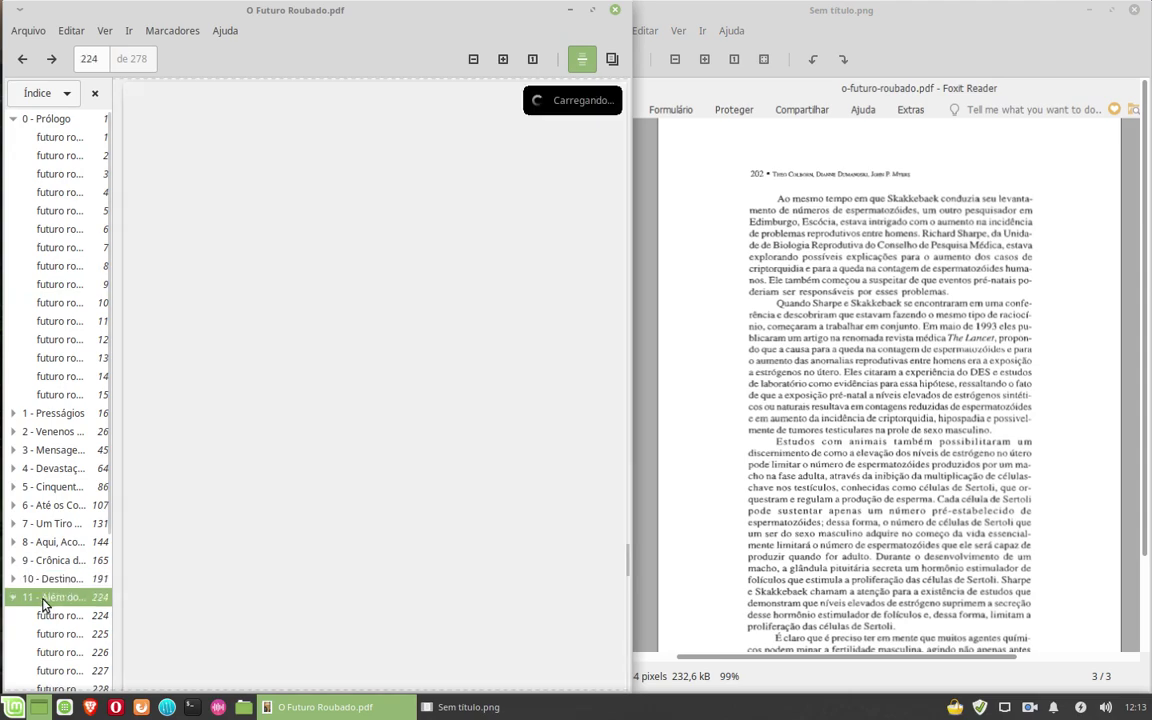
scroll(457, 529, "up", 20)
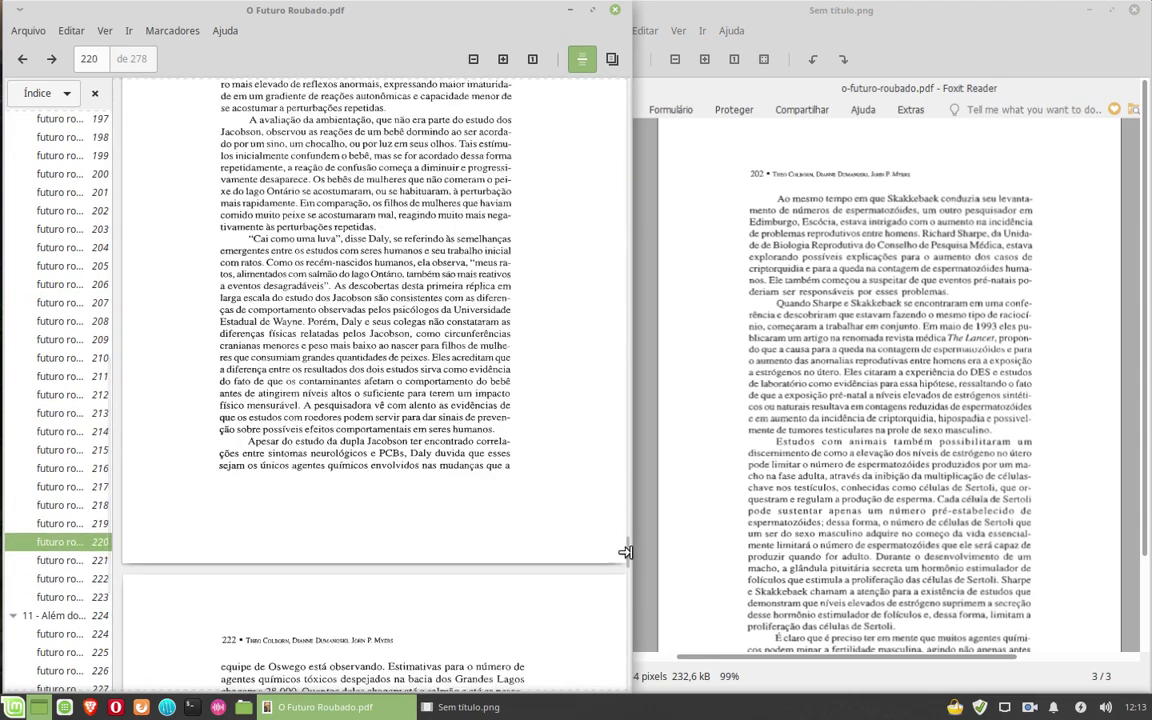
left_click_drag(625, 552, 627, 522)
scroll(310, 487, "up", 10)
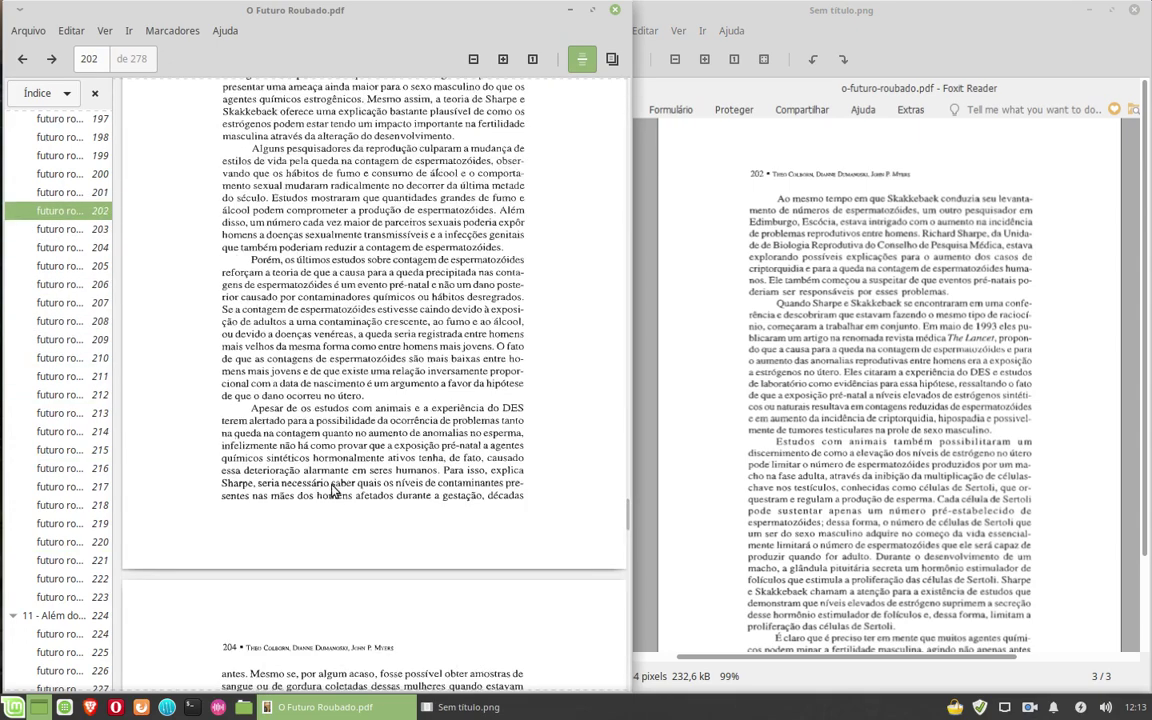
scroll(300, 440, "down", 4)
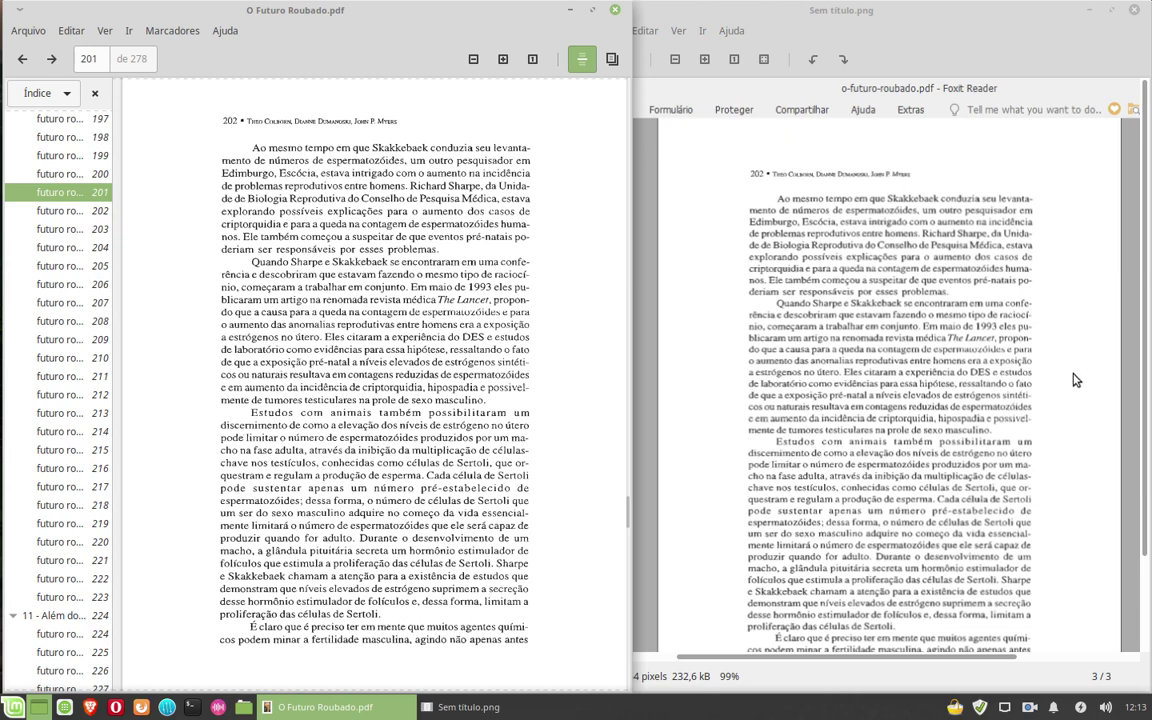
Step: Align the captured page in the image with the open PDF page, compare their text rendering, and close the PDF
left_click_drag(1003, 380, 1150, 416)
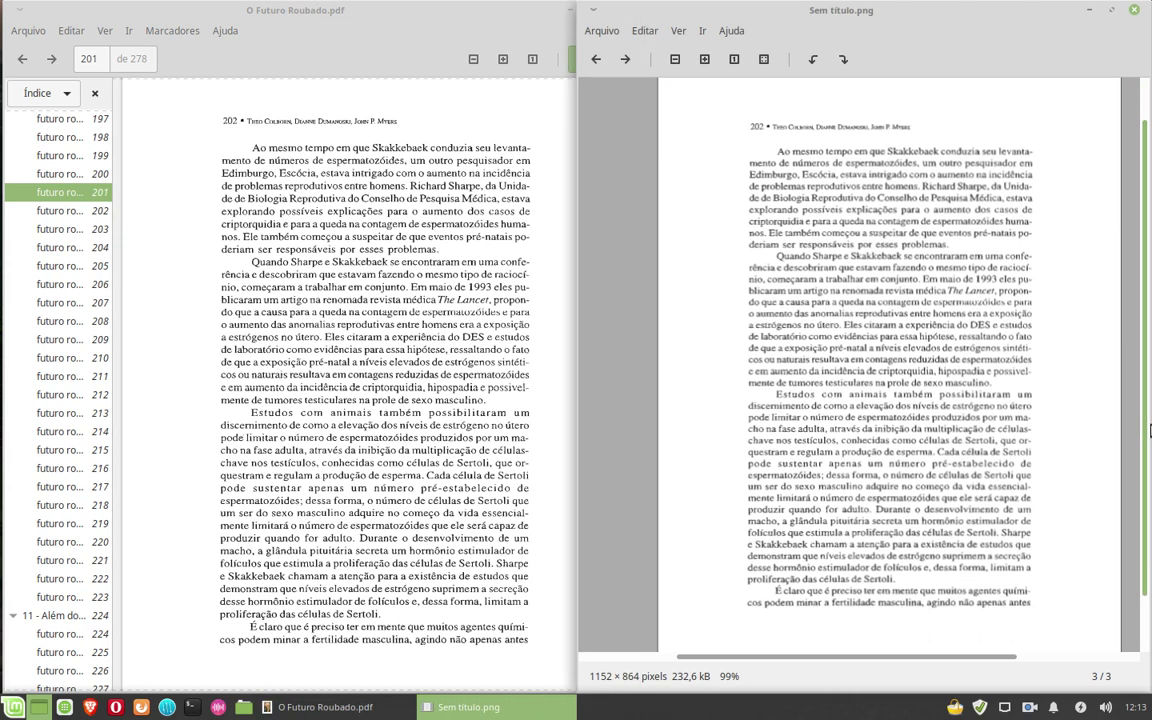
left_click(320, 288)
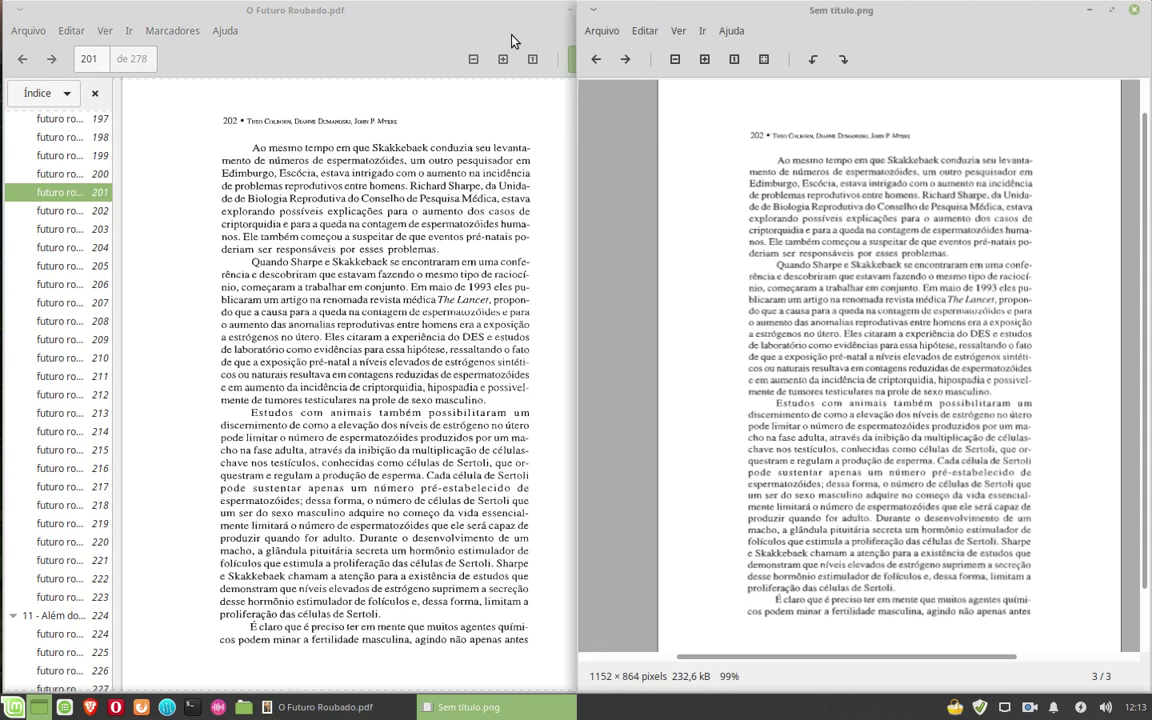
left_click(616, 10)
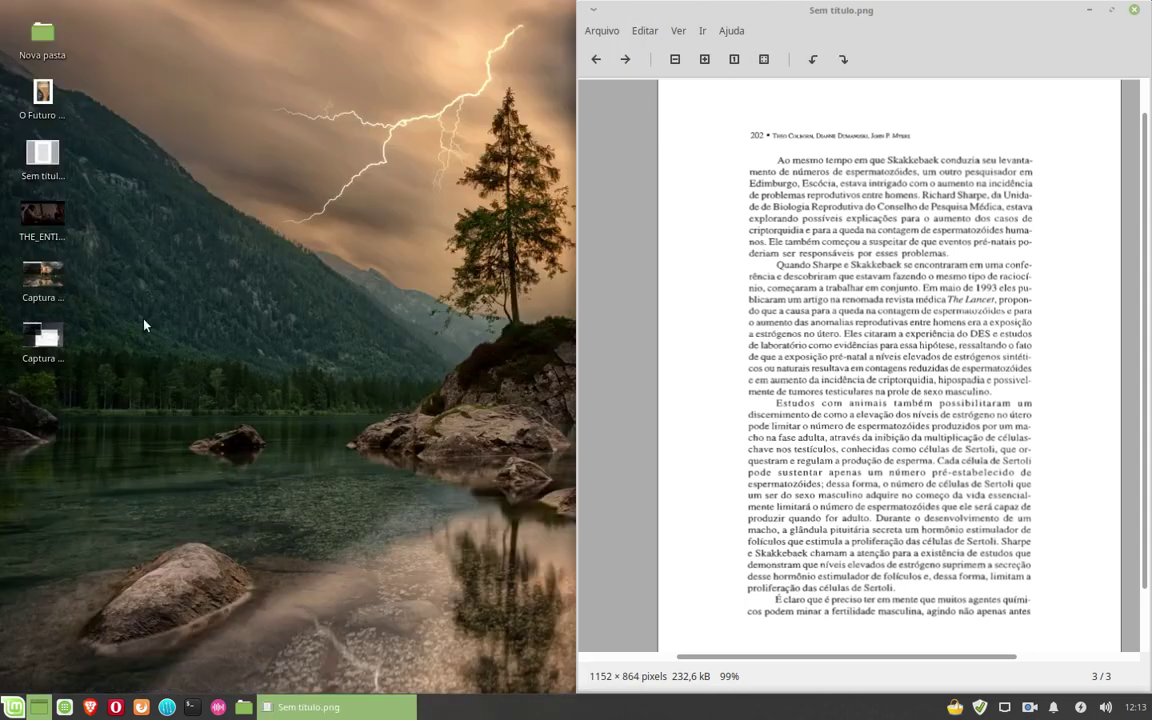
Step: Open O Futuro Roubado.pdf with Foxit Reader, turning off the startup default-viewer check and accepting Foxit Reader as the default PDF viewer
left_click(43, 100)
right_click(44, 104)
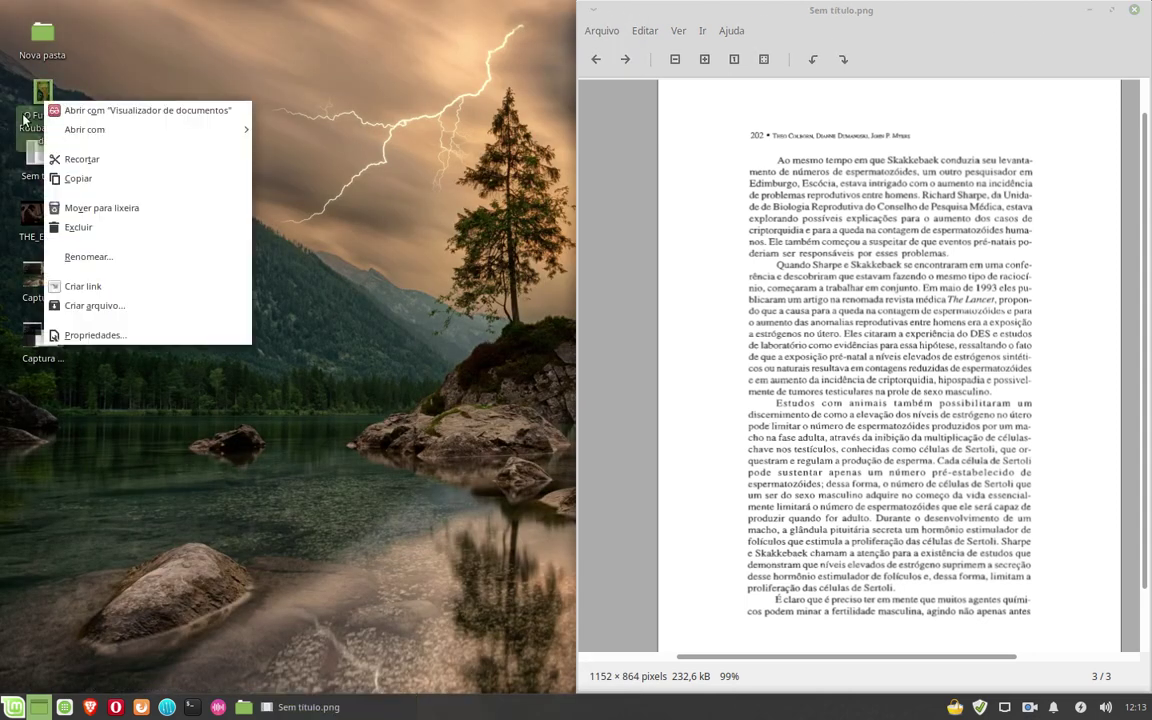
mouse_move(80, 129)
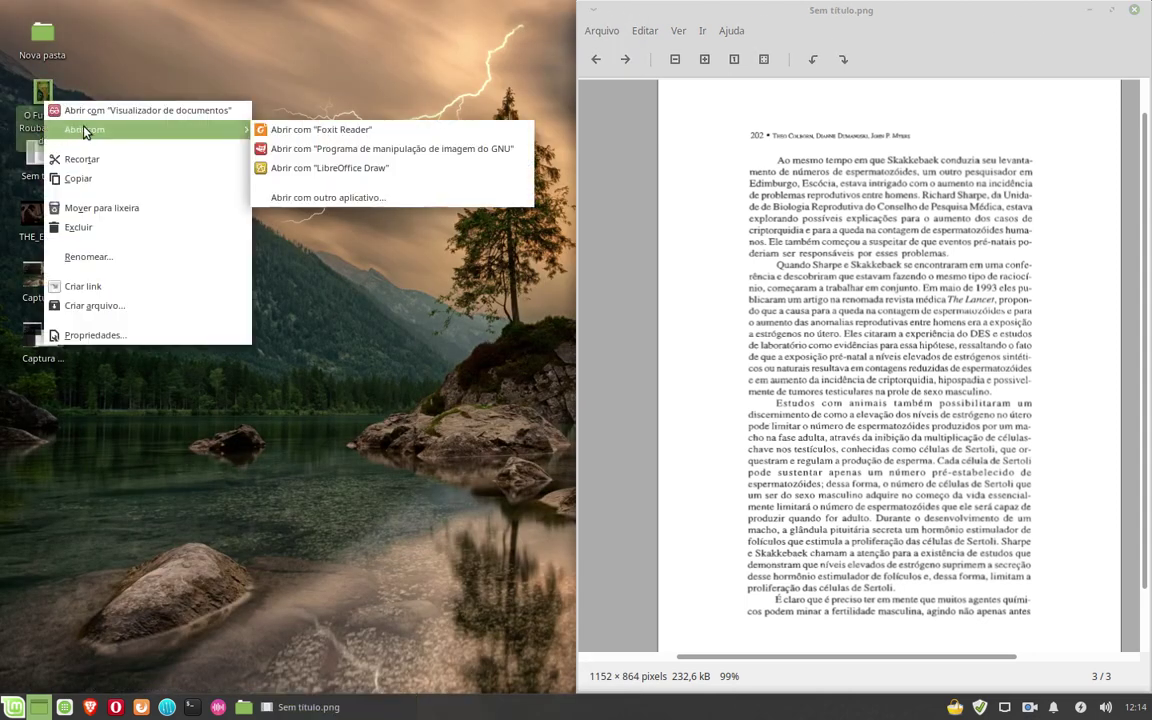
left_click(327, 138)
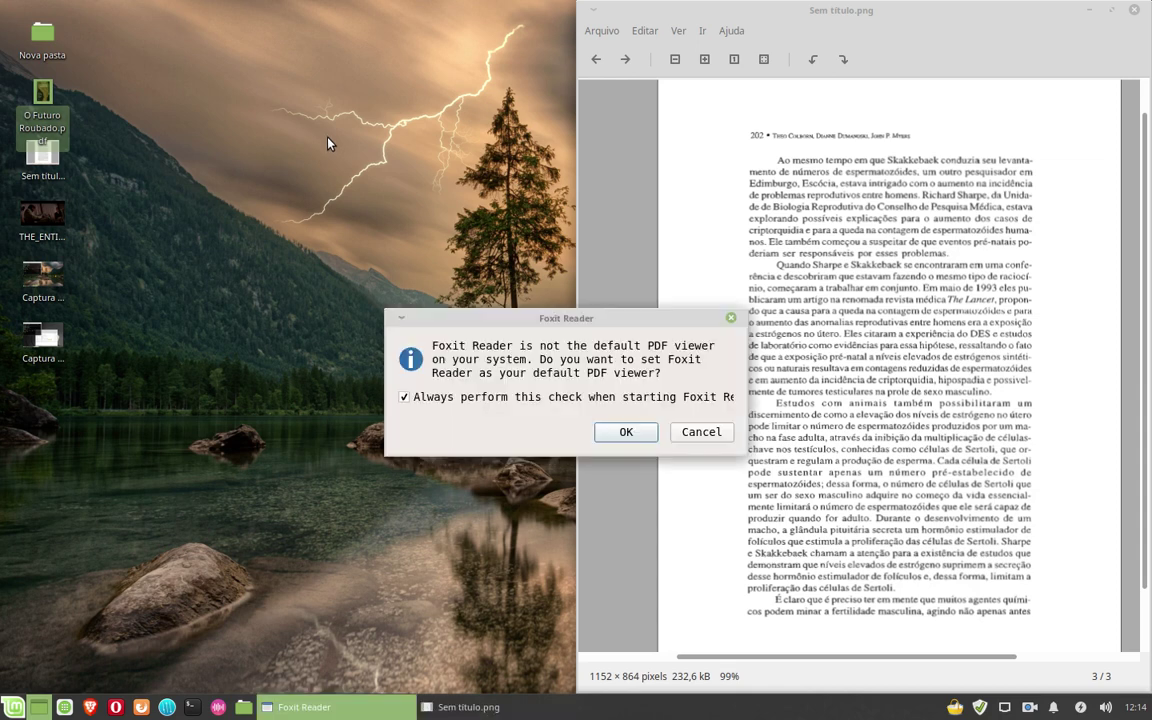
left_click(404, 397)
left_click(639, 436)
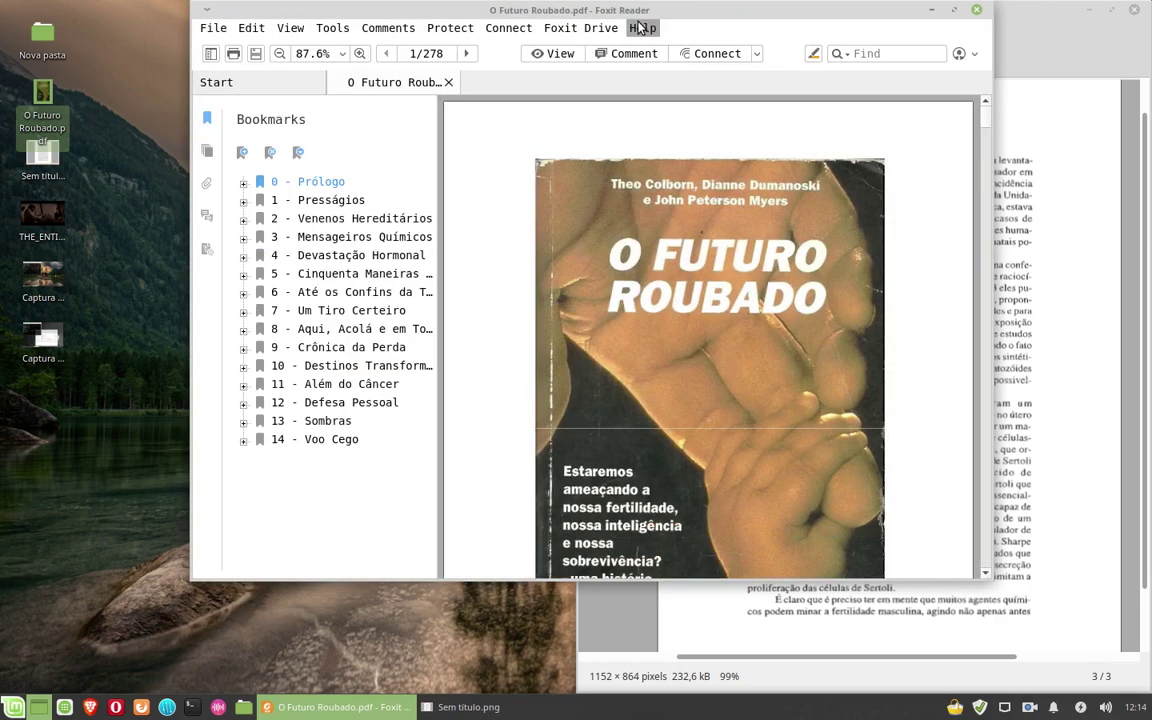
Step: Arrange the Foxit Reader window beside the Sem título.png window, resizing it so both pages can be compared
left_click_drag(642, 12, 282, 105)
left_click_drag(965, 14, 797, 181)
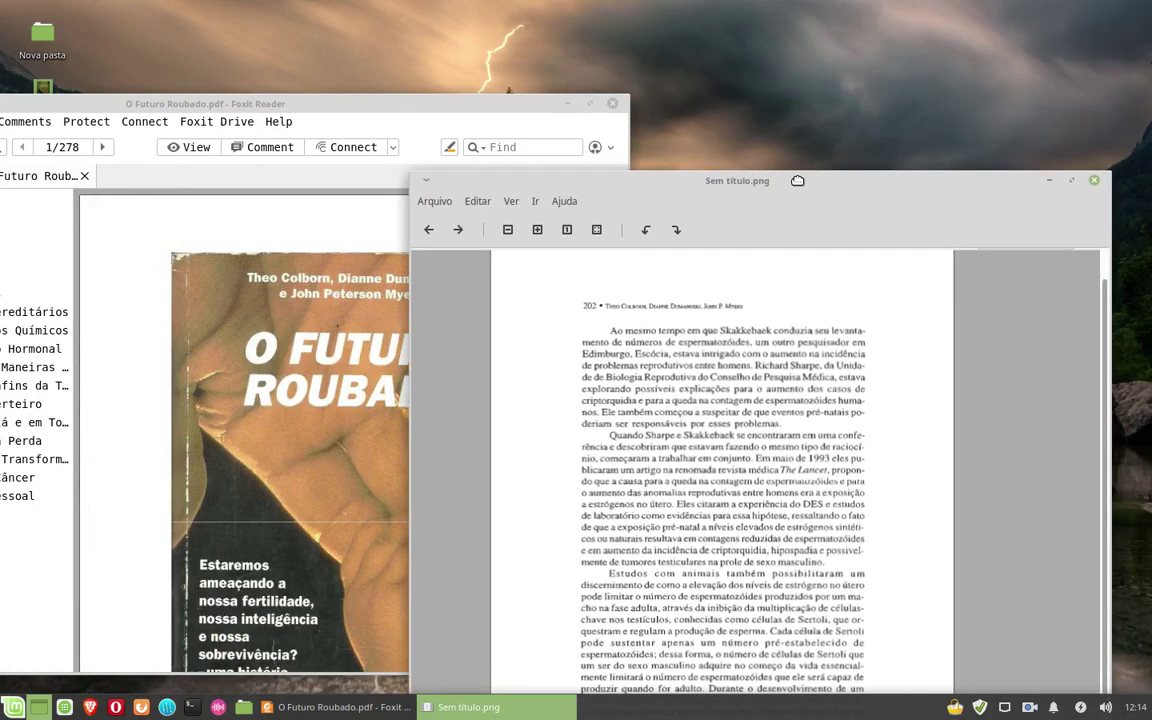
left_click_drag(797, 181, 1148, 220)
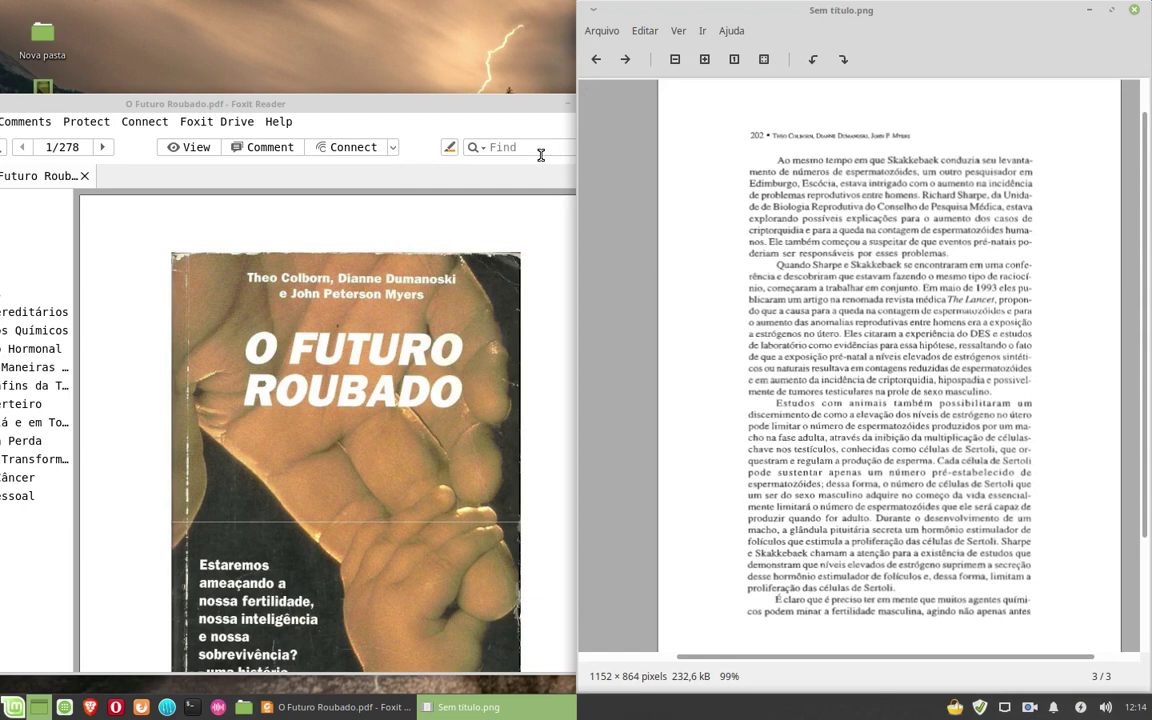
left_click_drag(485, 114, 652, 133)
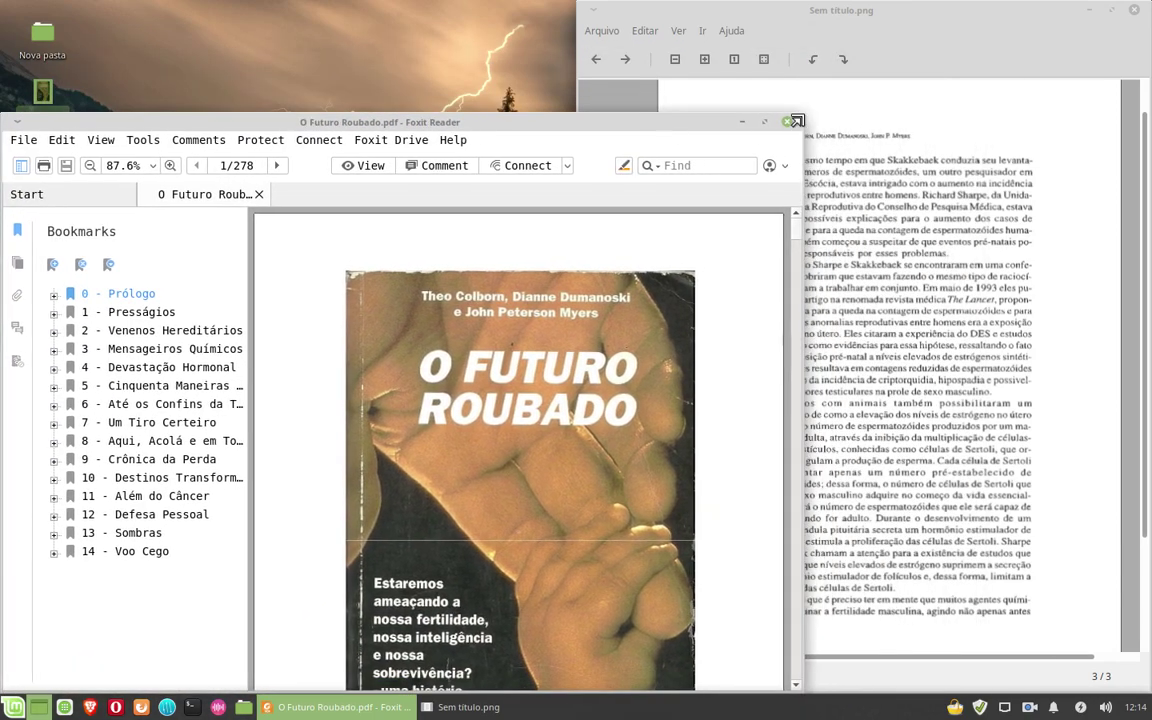
left_click_drag(796, 120, 731, 1)
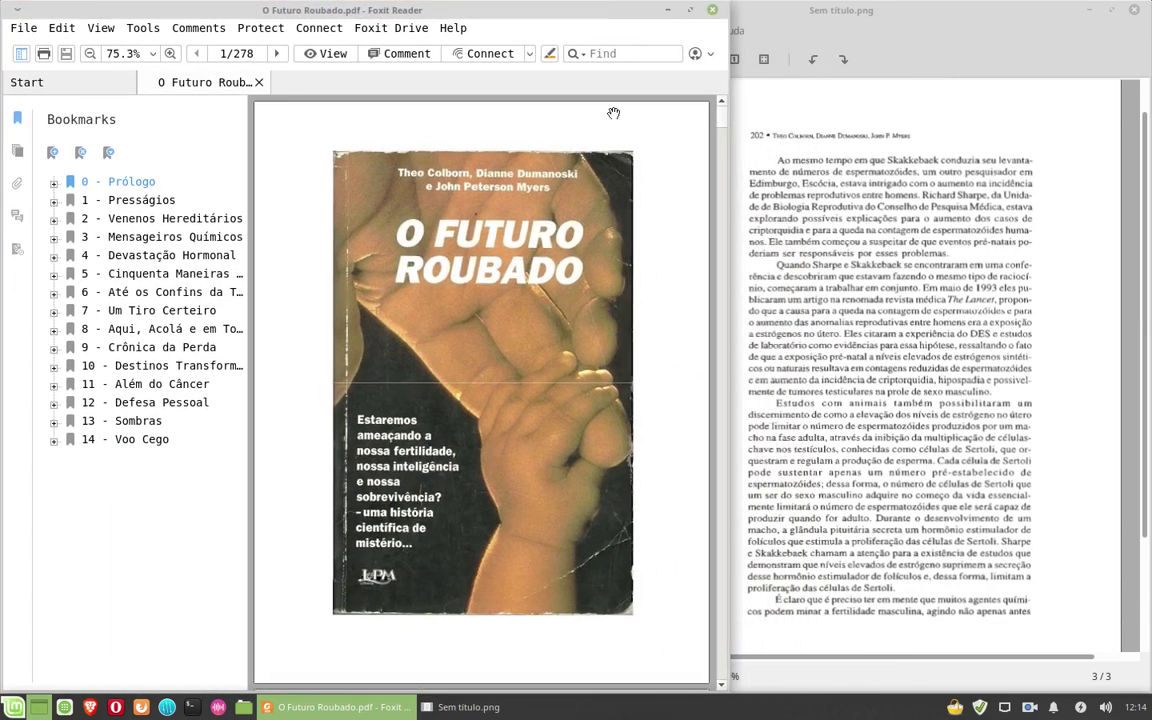
Step: Jump to chapter 8 through the Foxit Reader bookmarks and move on through the document to page 201
left_click(115, 332)
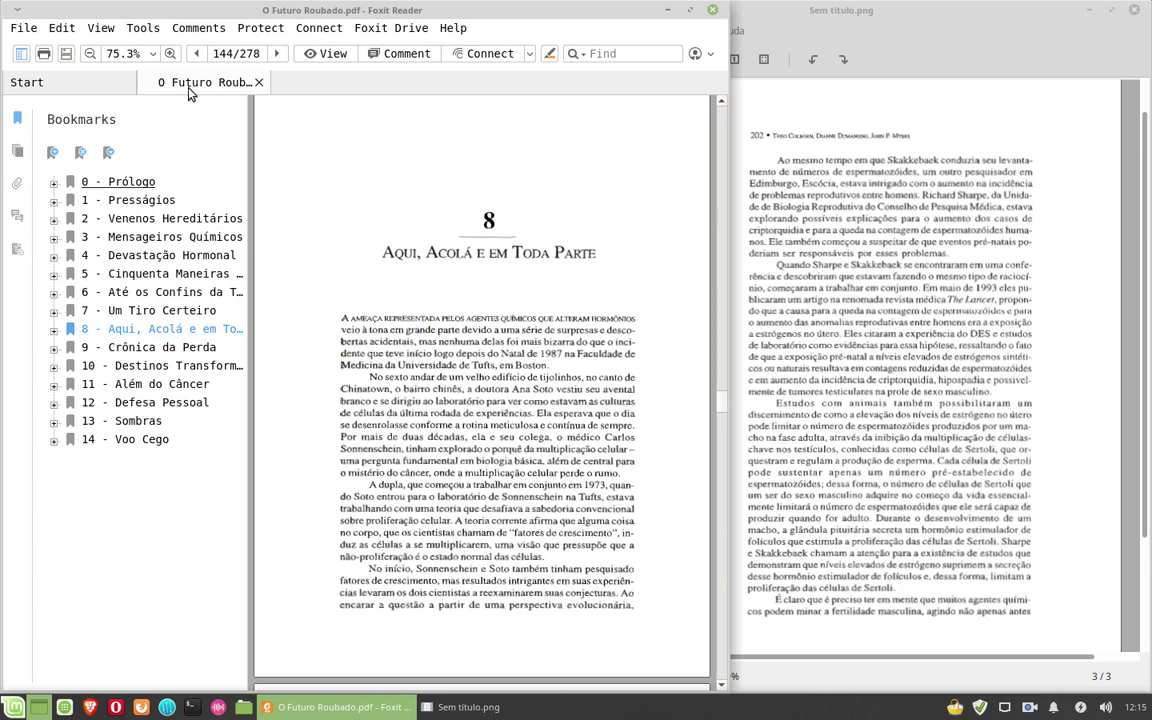
left_click_drag(720, 400, 731, 521)
scroll(510, 420, "up", 15)
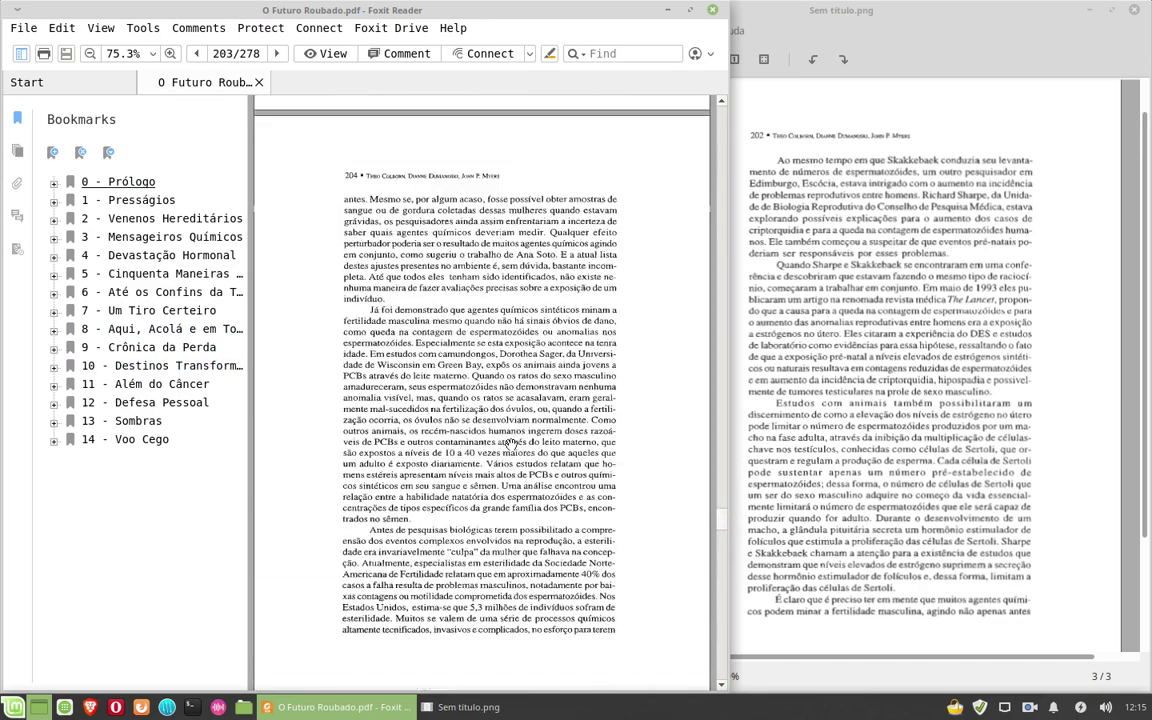
scroll(496, 440, "up", 12)
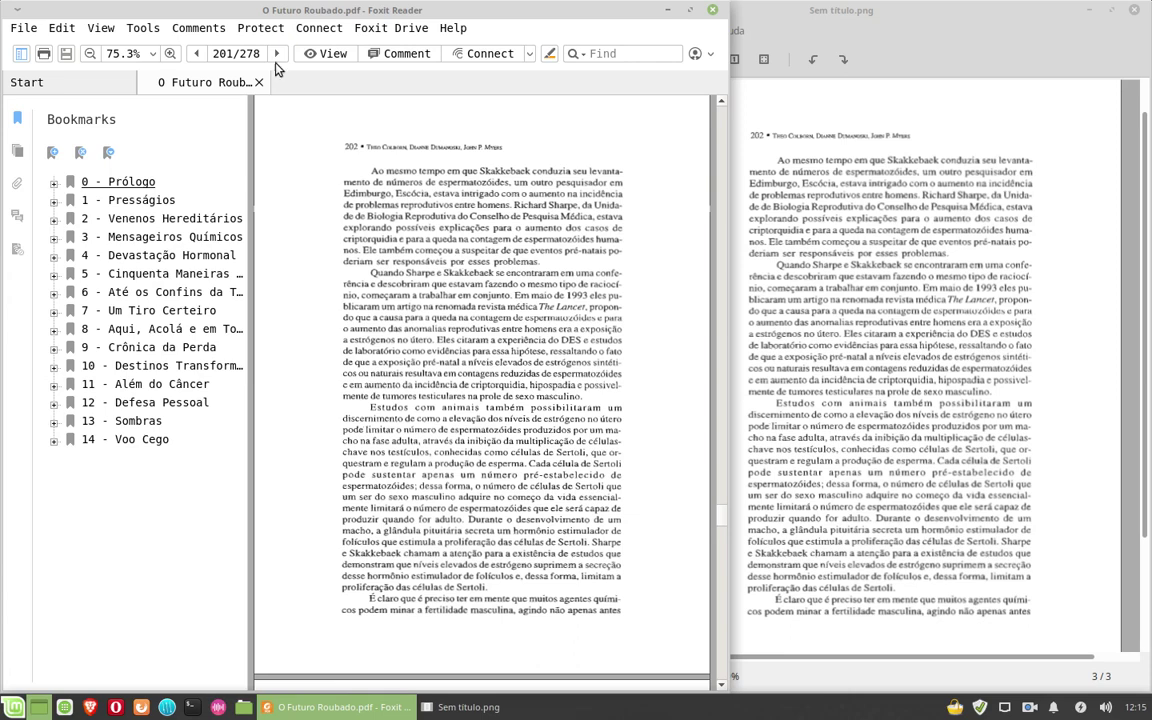
Step: Set the Foxit Reader zoom to 85% and compare the PDF page with the captured page in the image
left_click(120, 50)
type("85")
key("Return")
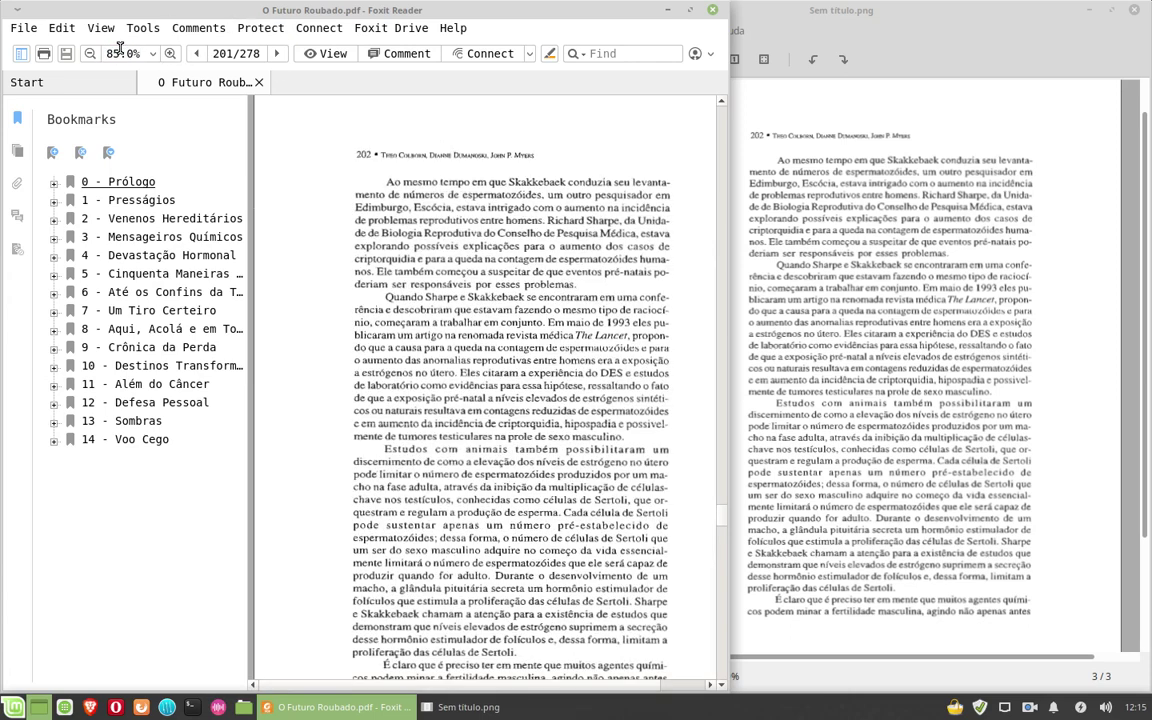
left_click(815, 266)
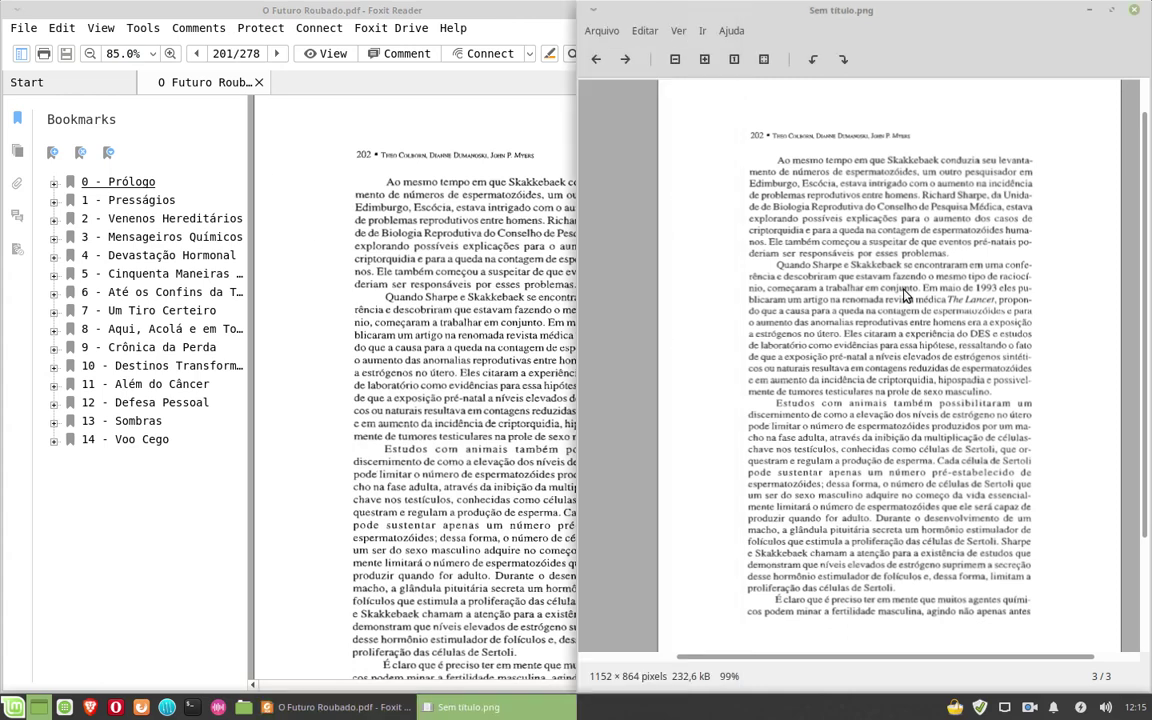
left_click(513, 300)
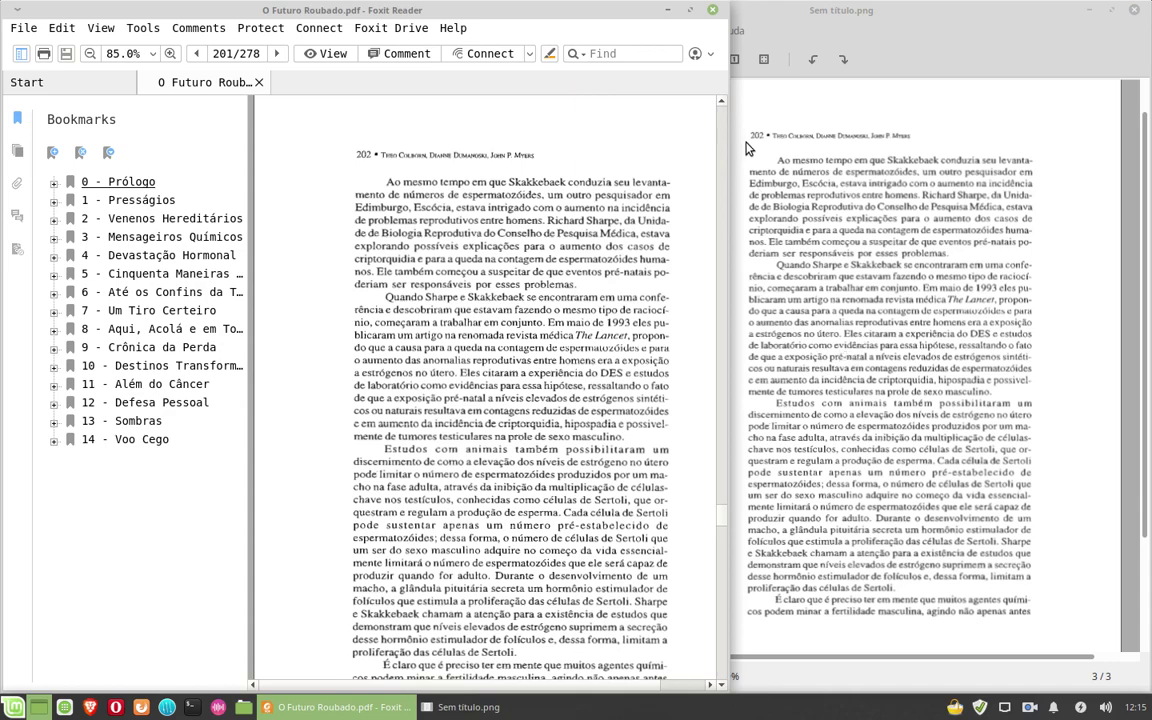
Step: Show Sem título.png full screen to check the zoom level used in the captured Foxit Reader window, and return to the windowed view
left_click(880, 378)
key("F11")
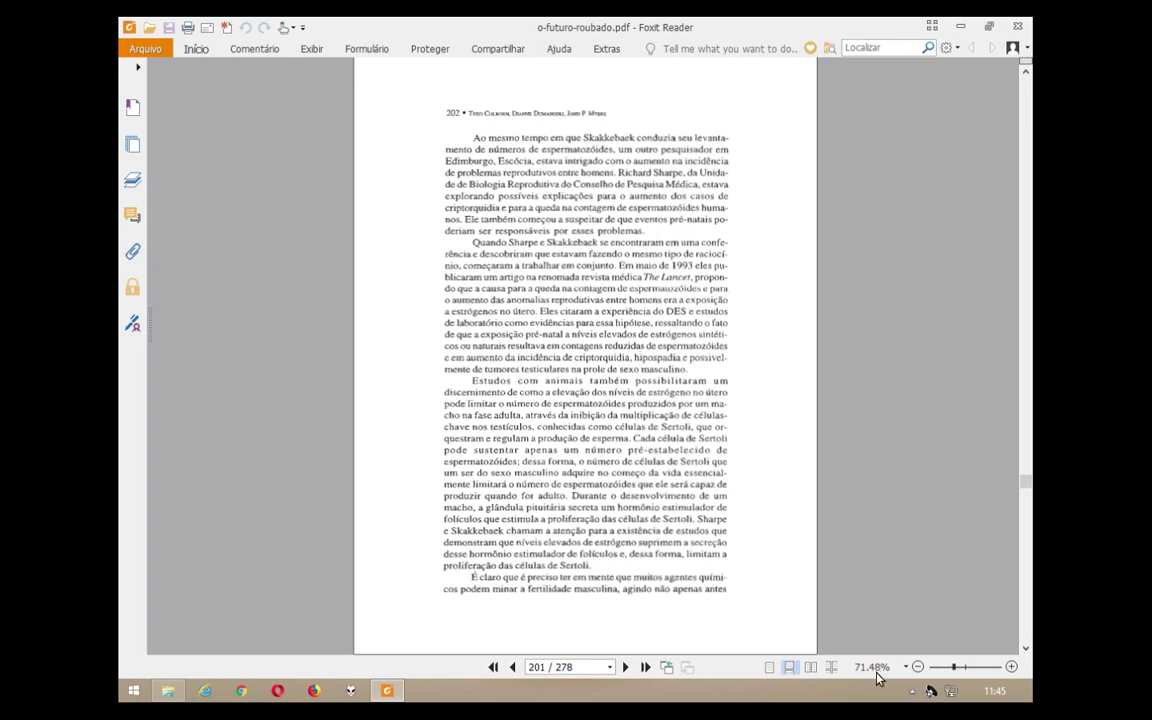
key("F11")
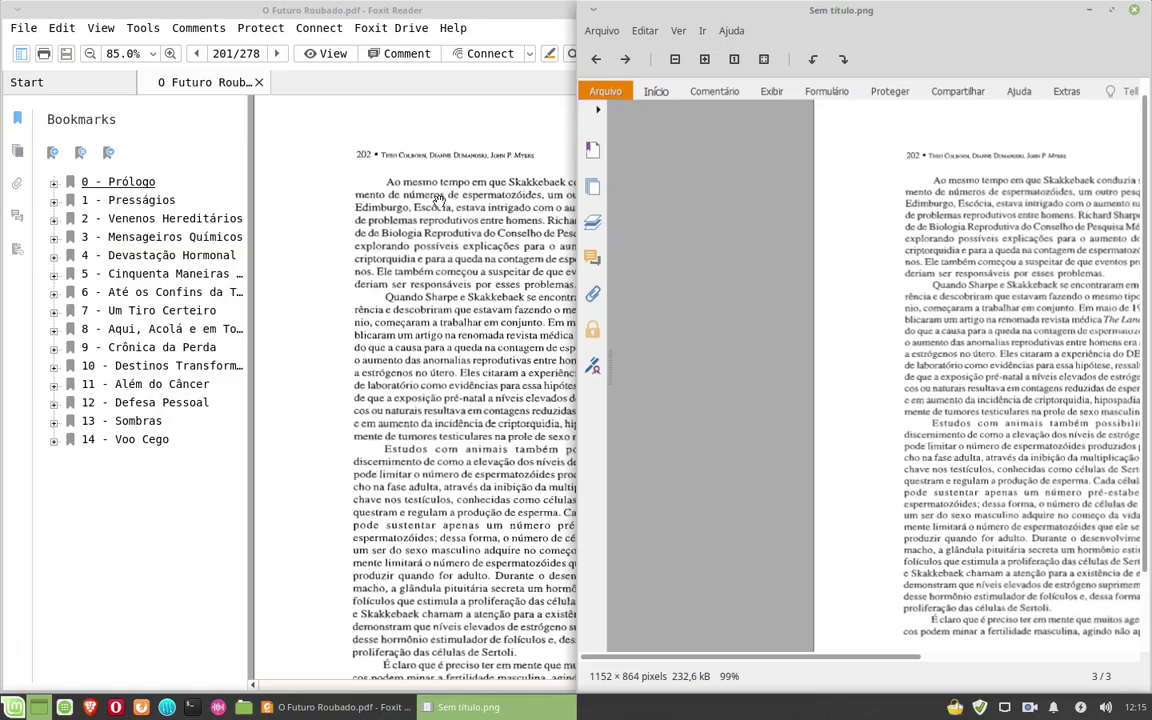
Step: Set the Foxit Reader zoom to 72% and compare the page's text with the captured image again
left_click(268, 62)
left_click(128, 53)
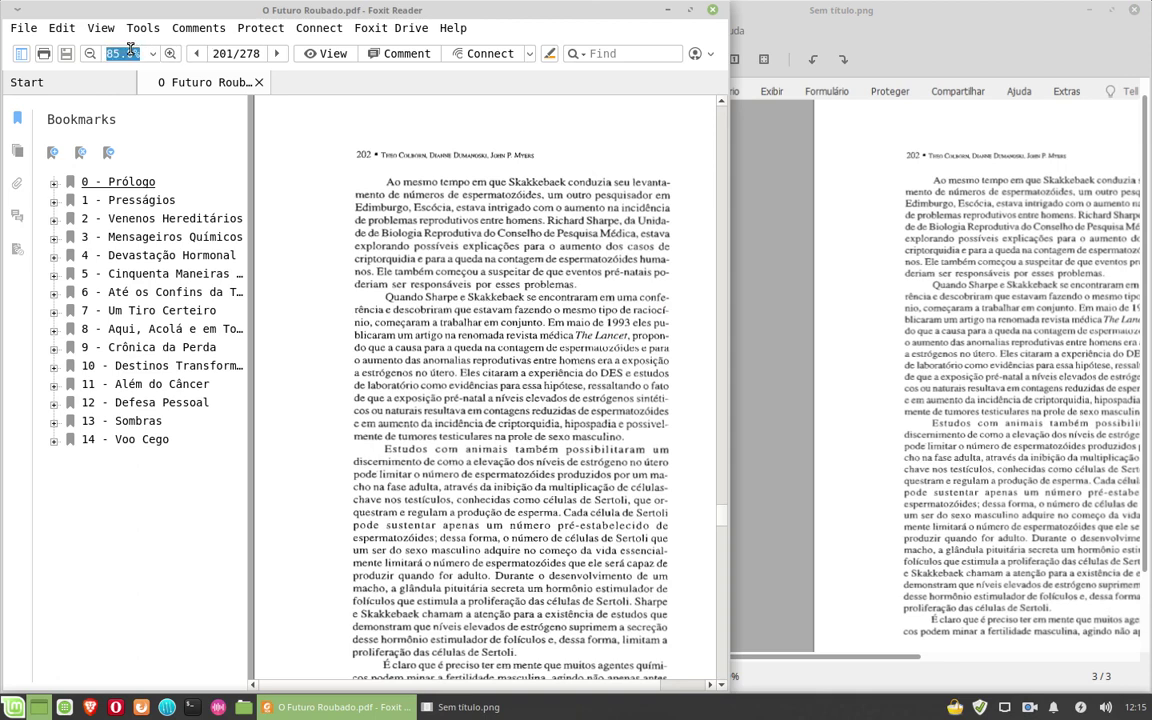
type("72")
key("Return")
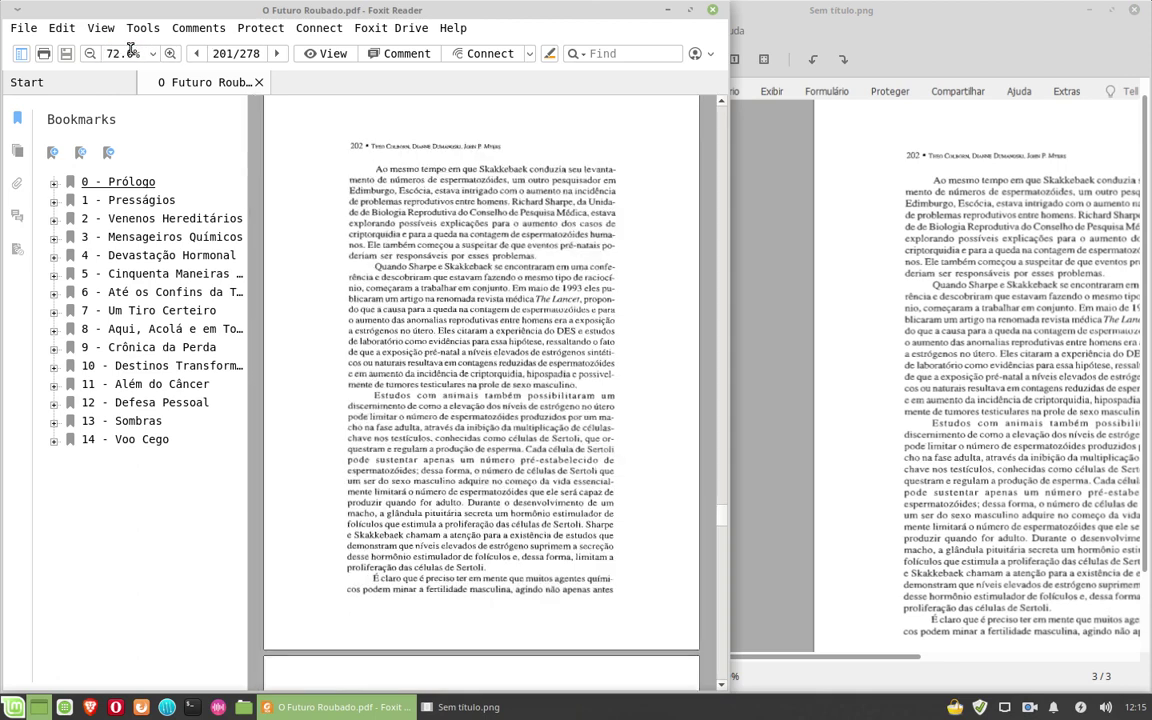
left_click(826, 256)
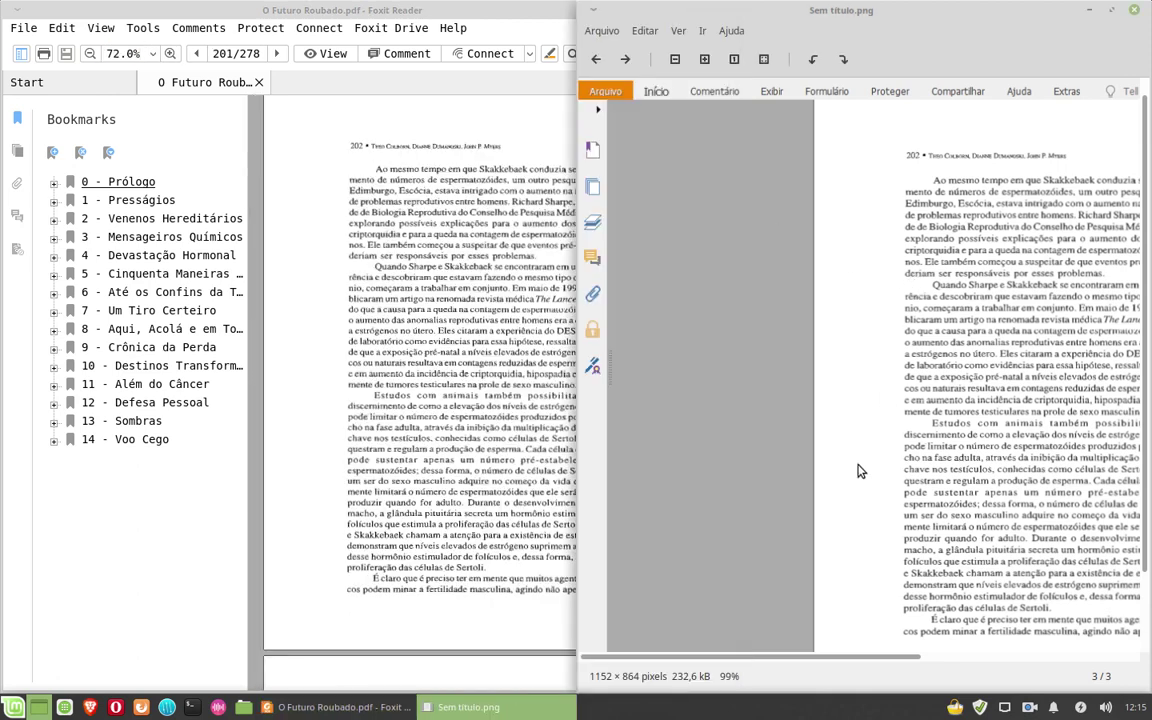
left_click(466, 432)
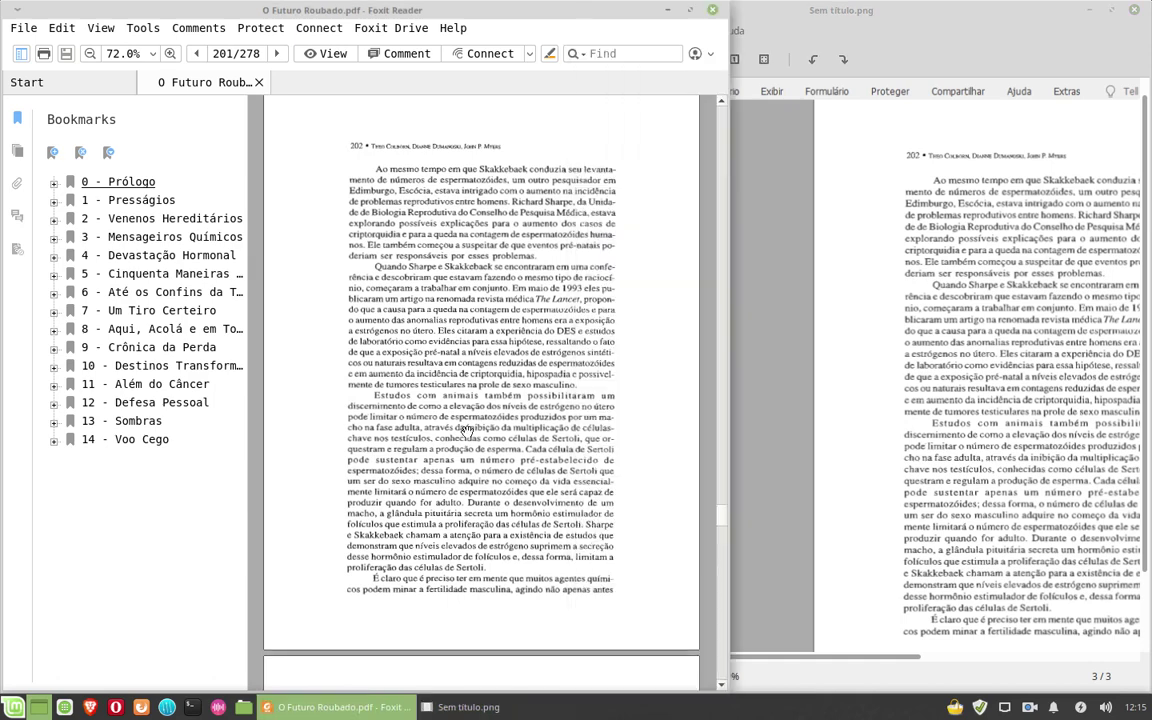
Step: Close Foxit Reader and the Sem título.png image viewer
left_click(712, 9)
left_click_drag(1030, 10, 906, 65)
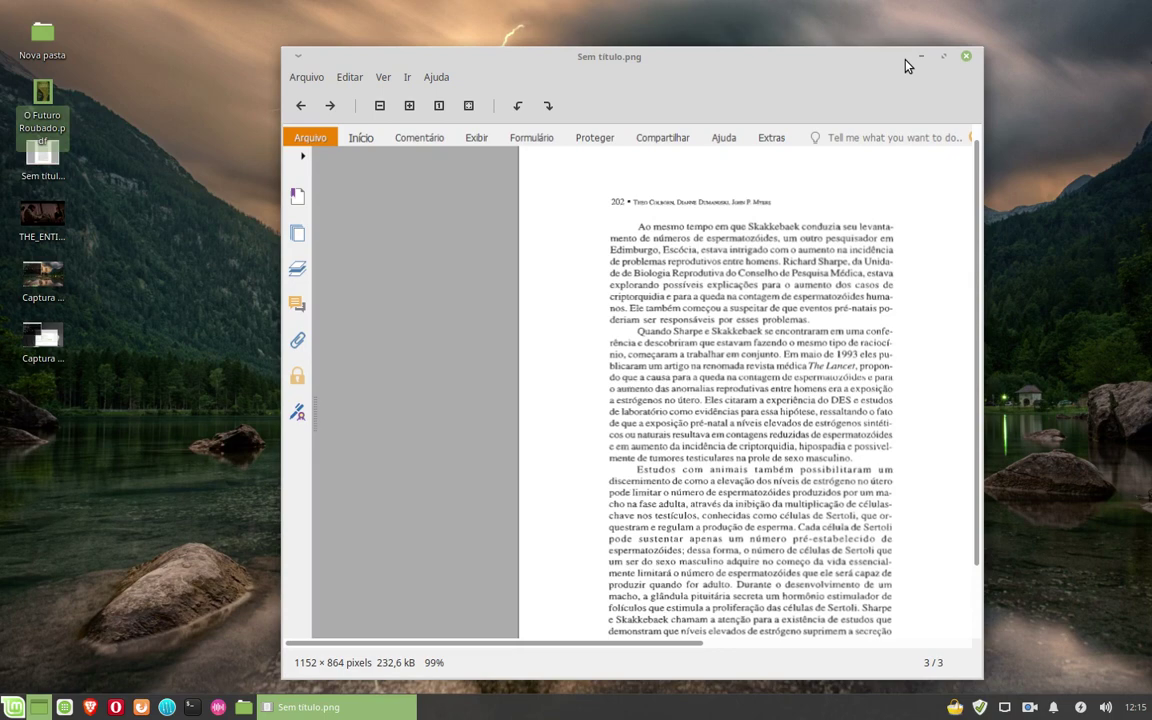
left_click(967, 58)
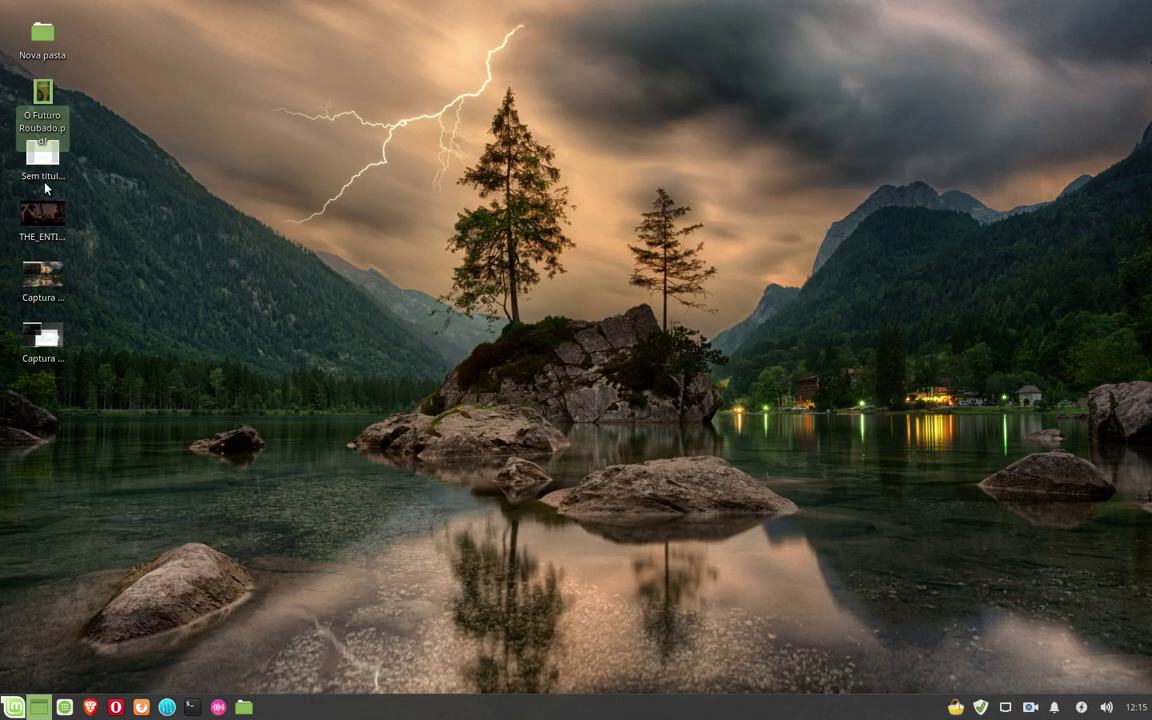
Step: Move the Sem título.png icon out of the desktop's icon column and return it to its original place
left_click_drag(42, 155, 285, 222)
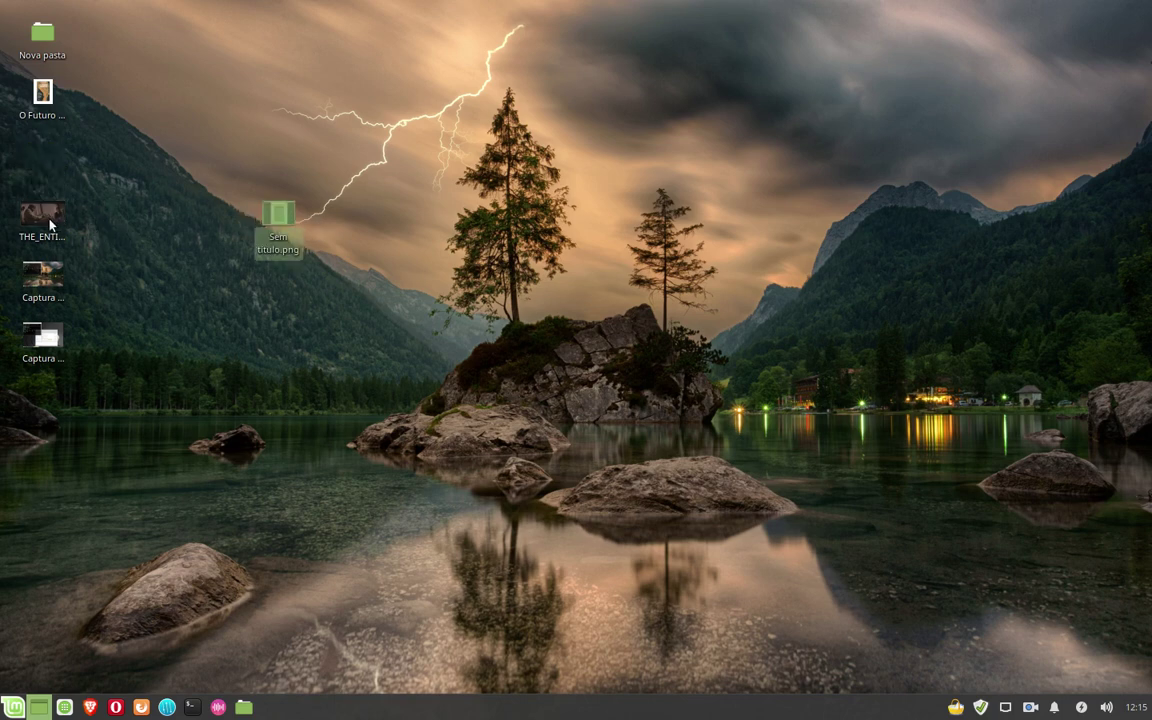
left_click_drag(281, 219, 50, 160)
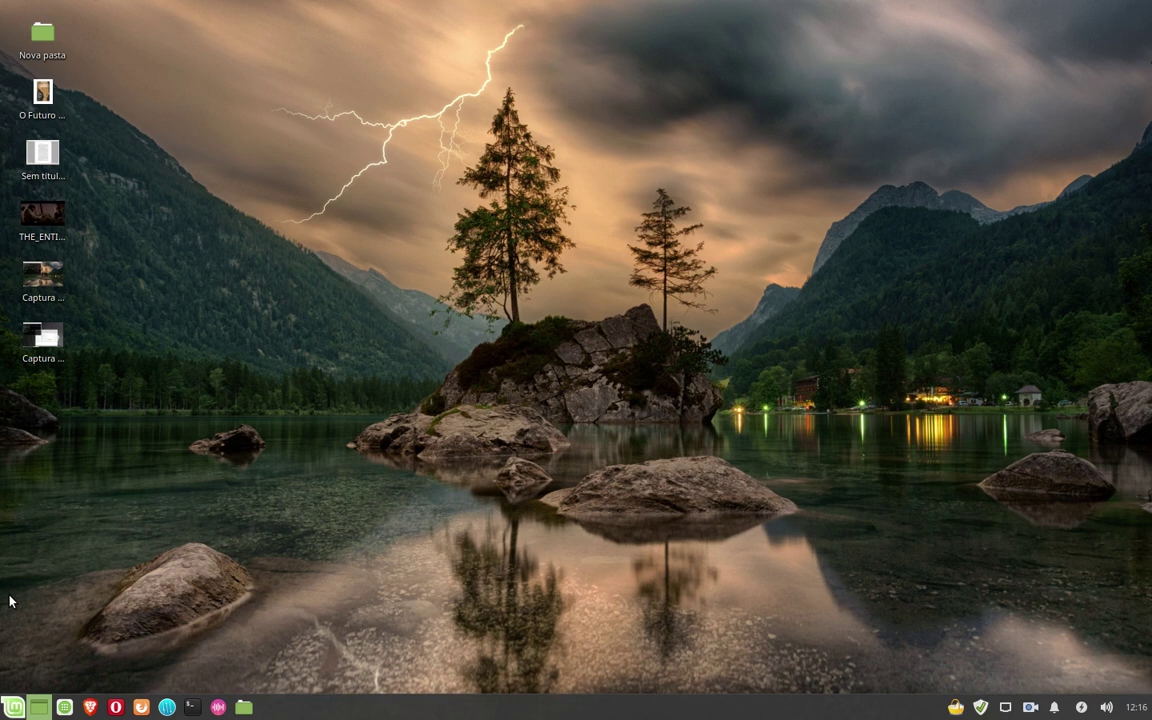
Step: Quit the BasKet note-taking application running in the system tray
left_click(13, 705)
left_click(13, 705)
right_click(956, 708)
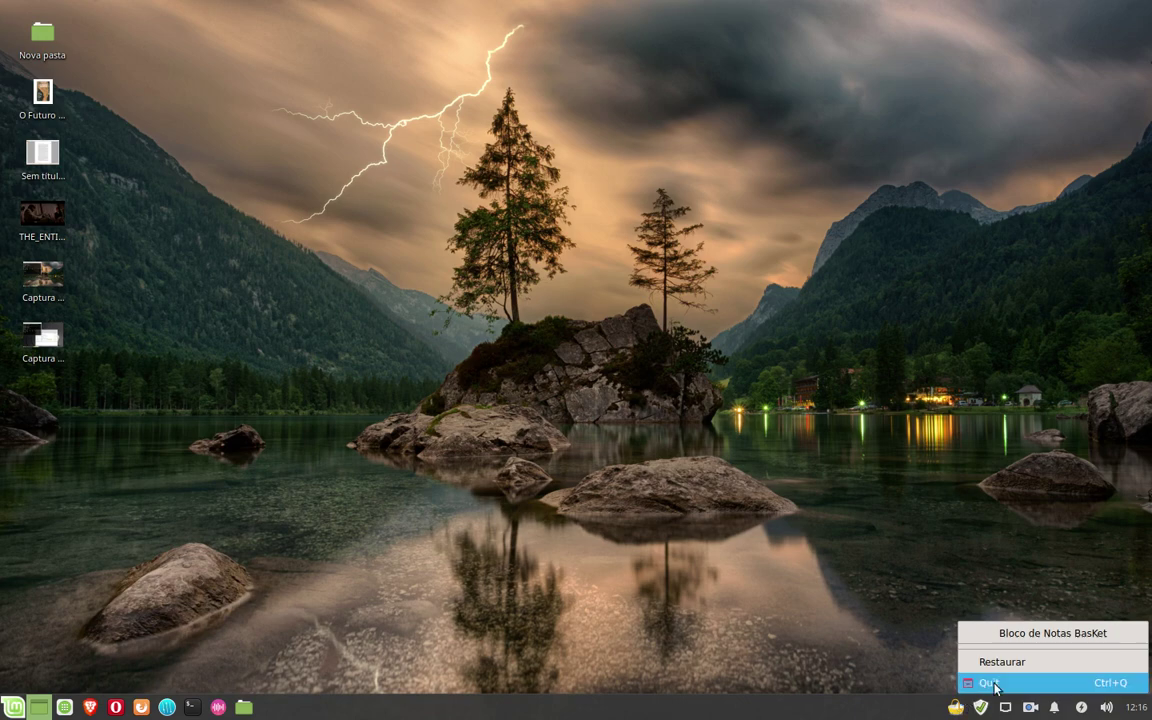
left_click(985, 682)
left_click(665, 352)
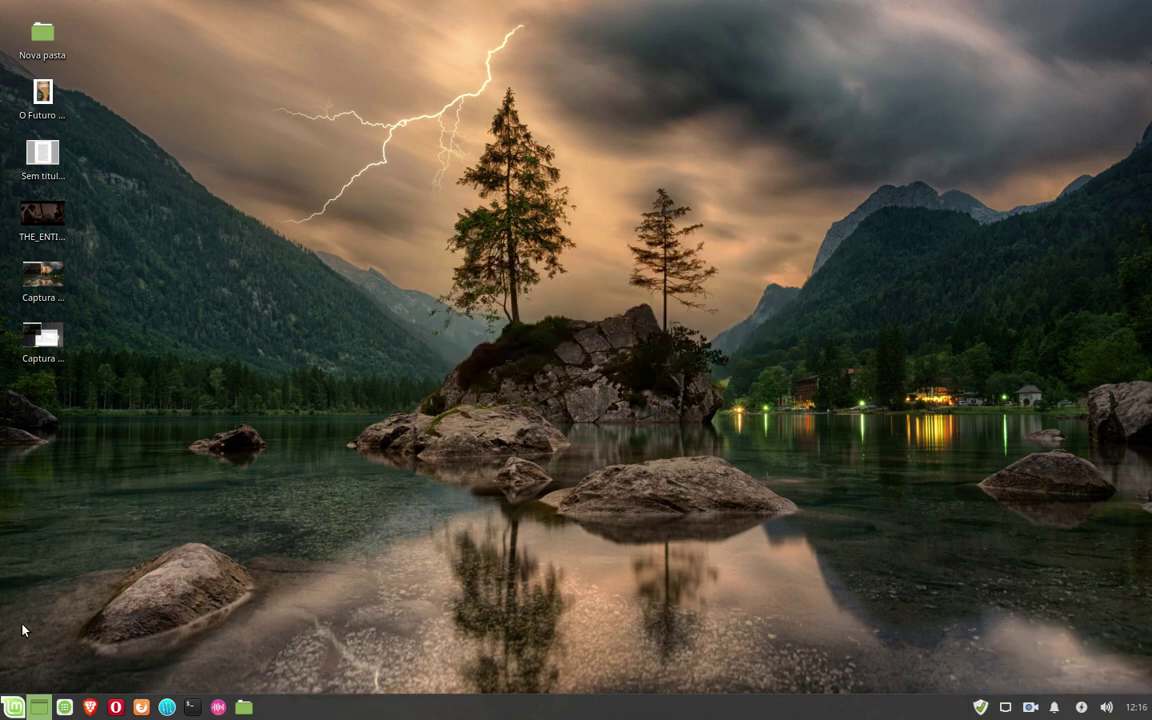
Step: Review the Escritório and Gráficos application categories and launch the Pix image viewer
left_click(13, 705)
left_click(53, 517)
left_click(50, 546)
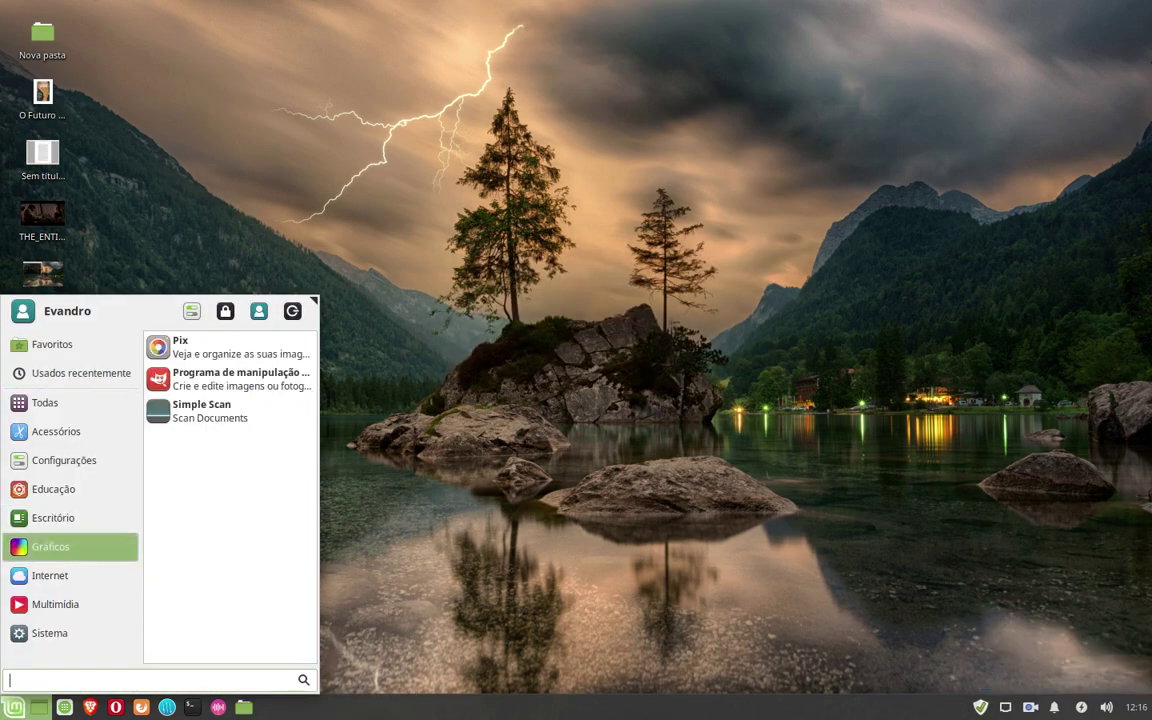
left_click(53, 517)
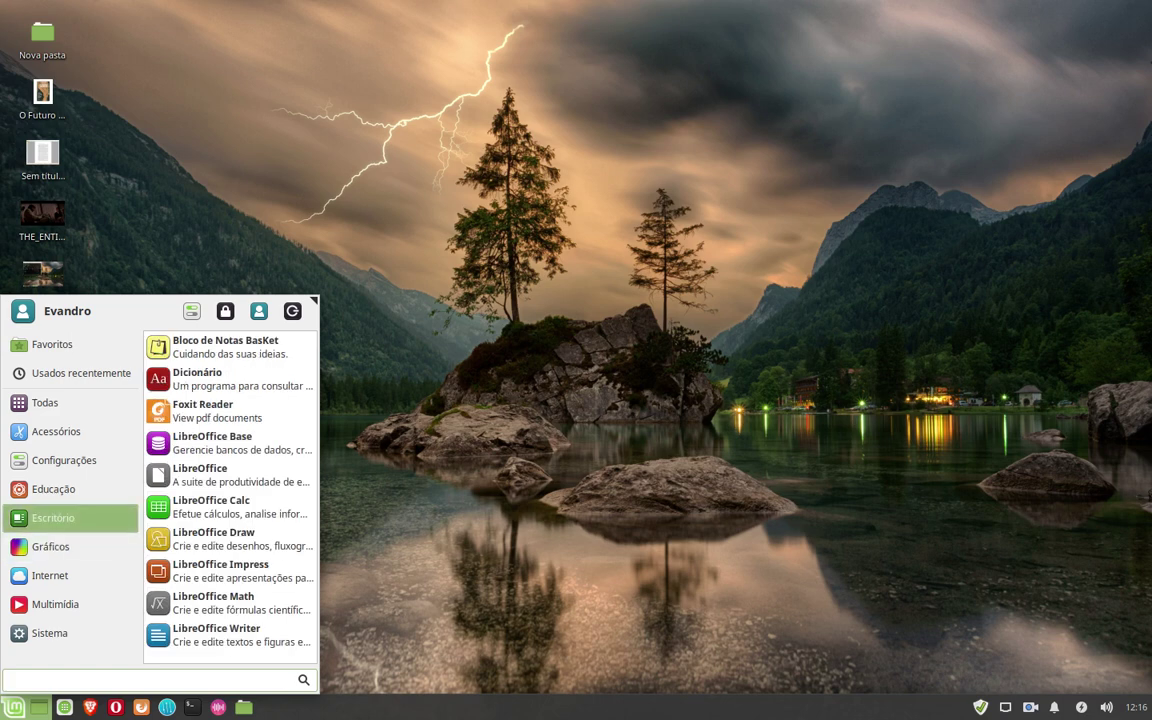
left_click(50, 546)
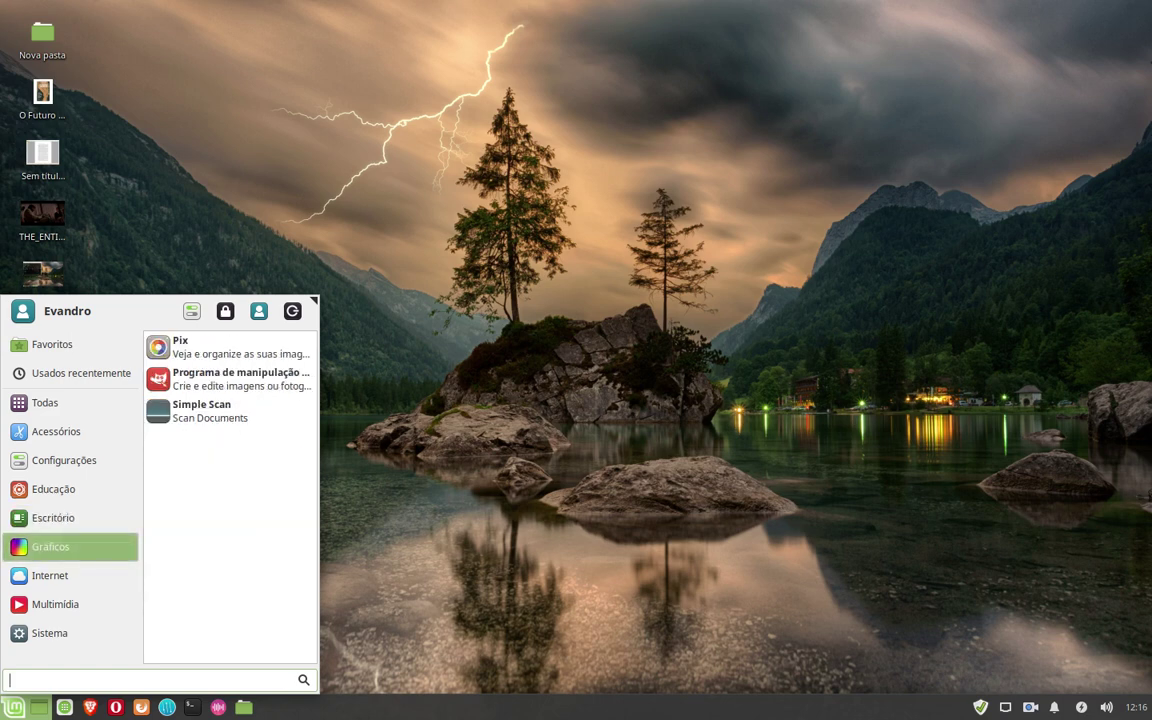
left_click(195, 344)
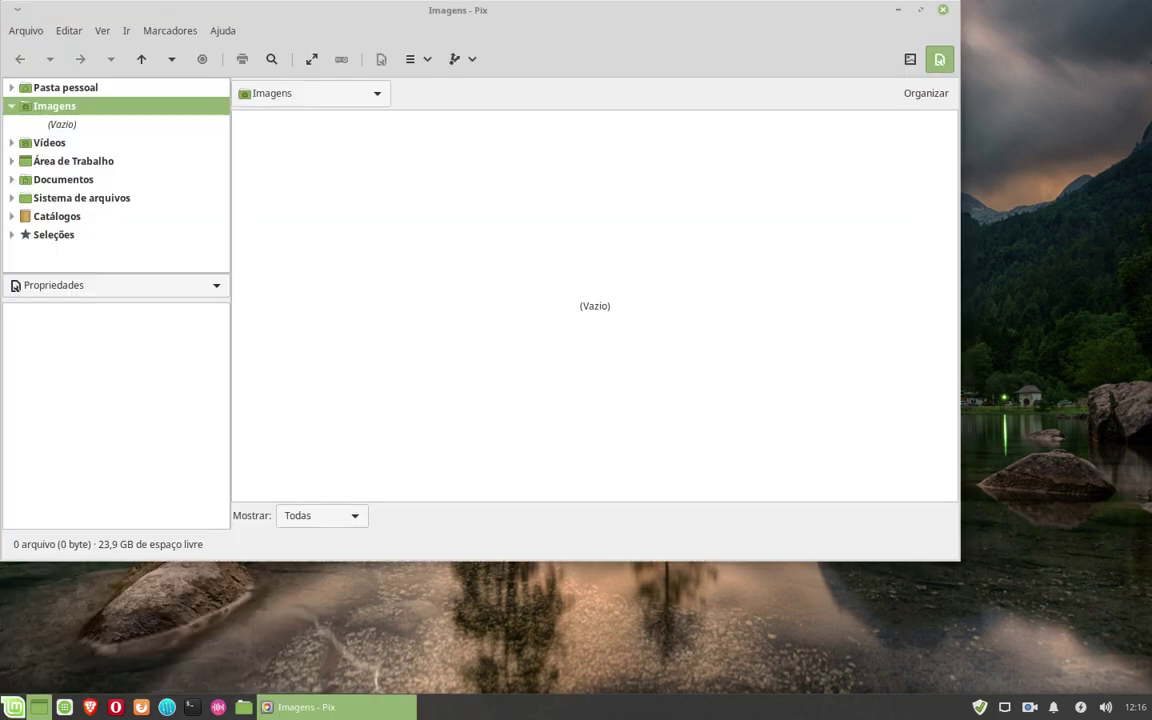
Step: View Pix's About information and close the dialog
key("Down")
key("Down")
key("Down")
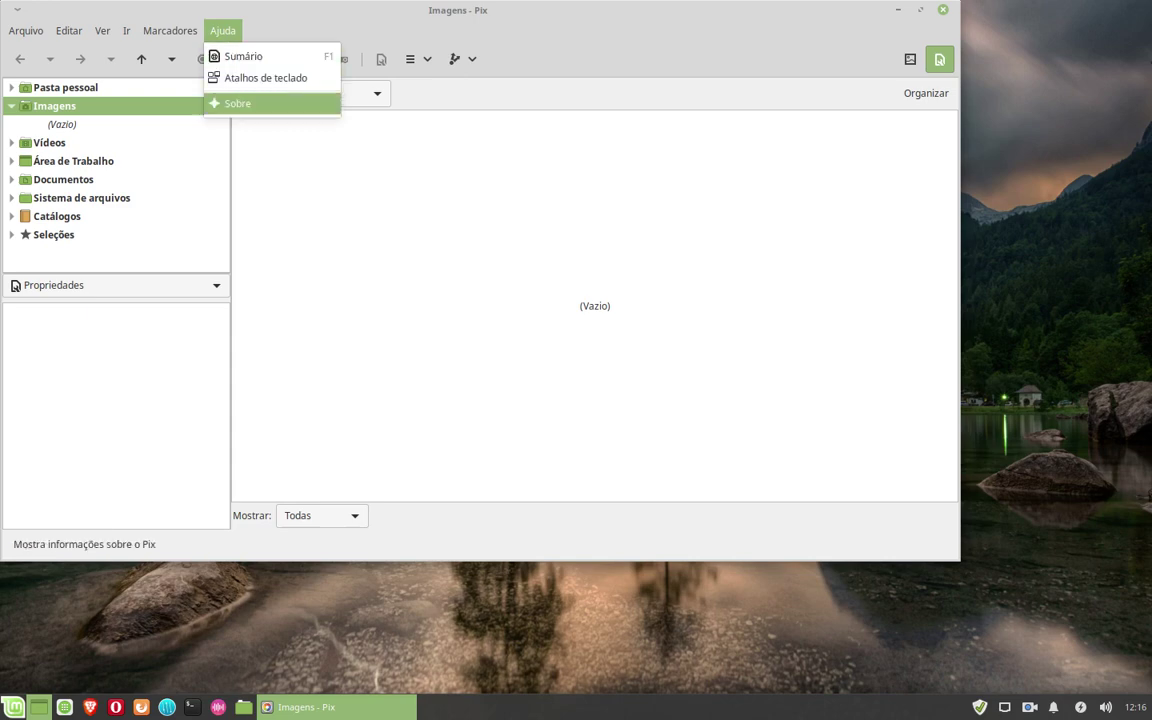
key("Return")
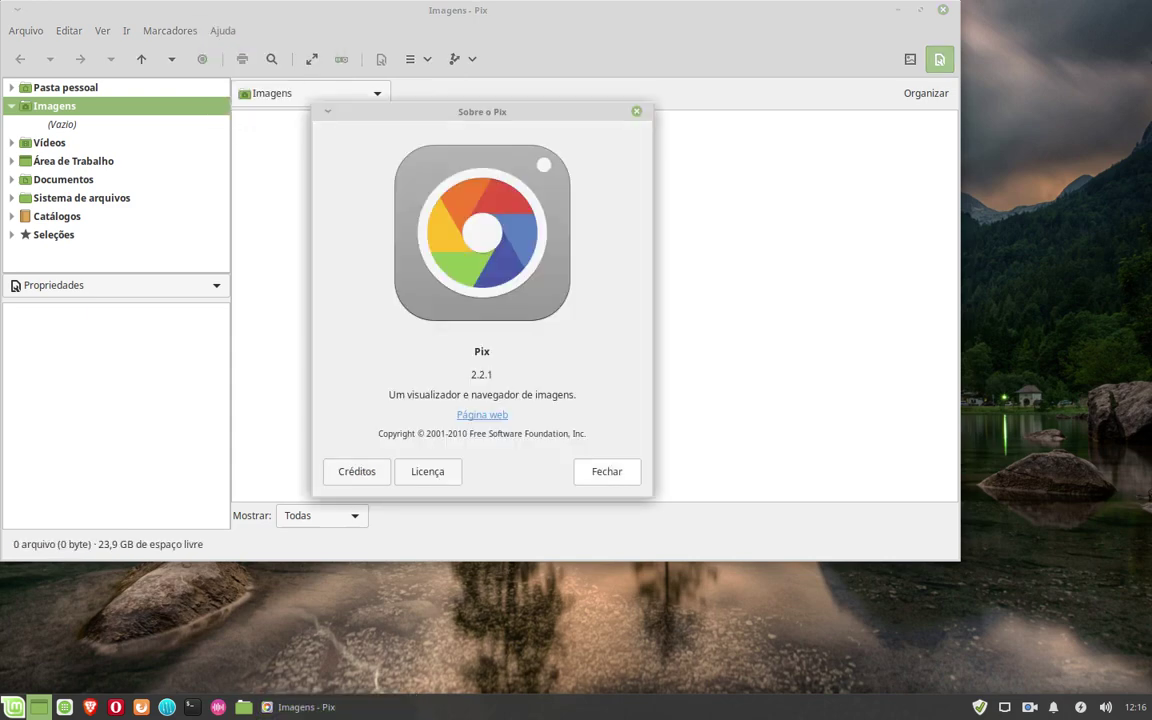
key("Escape")
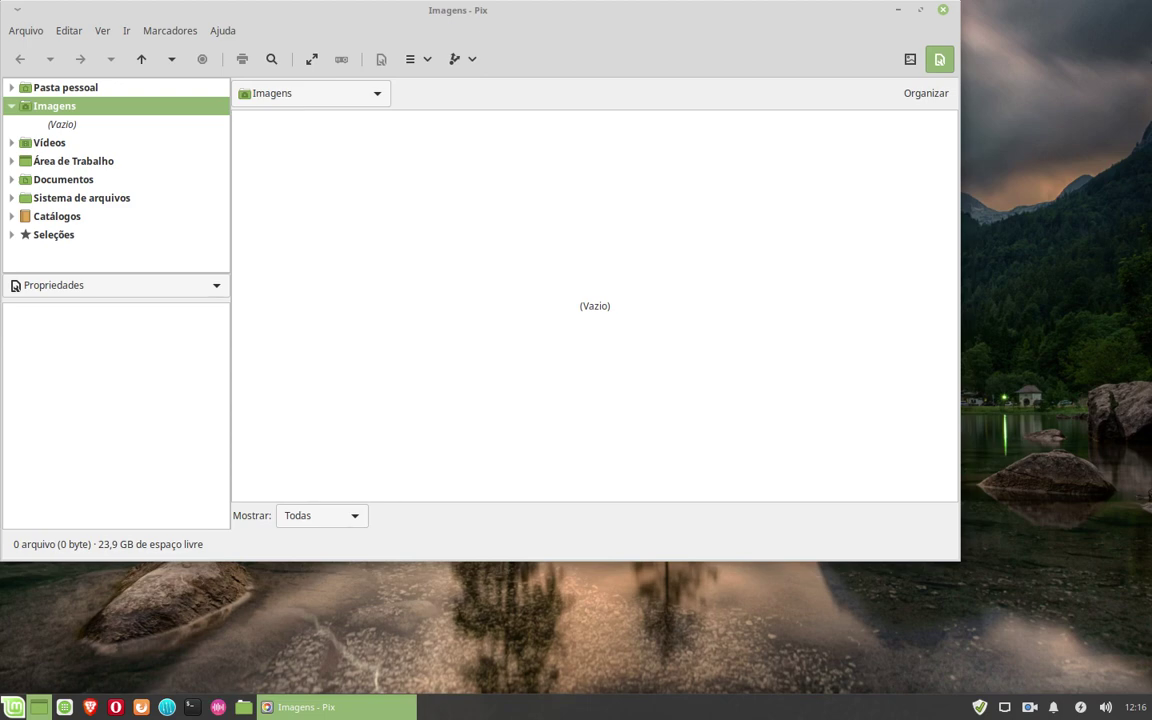
Step: View Pix's About information once more and quit Pix
key("alt+j")
key("Down")
key("Down")
key("Return")
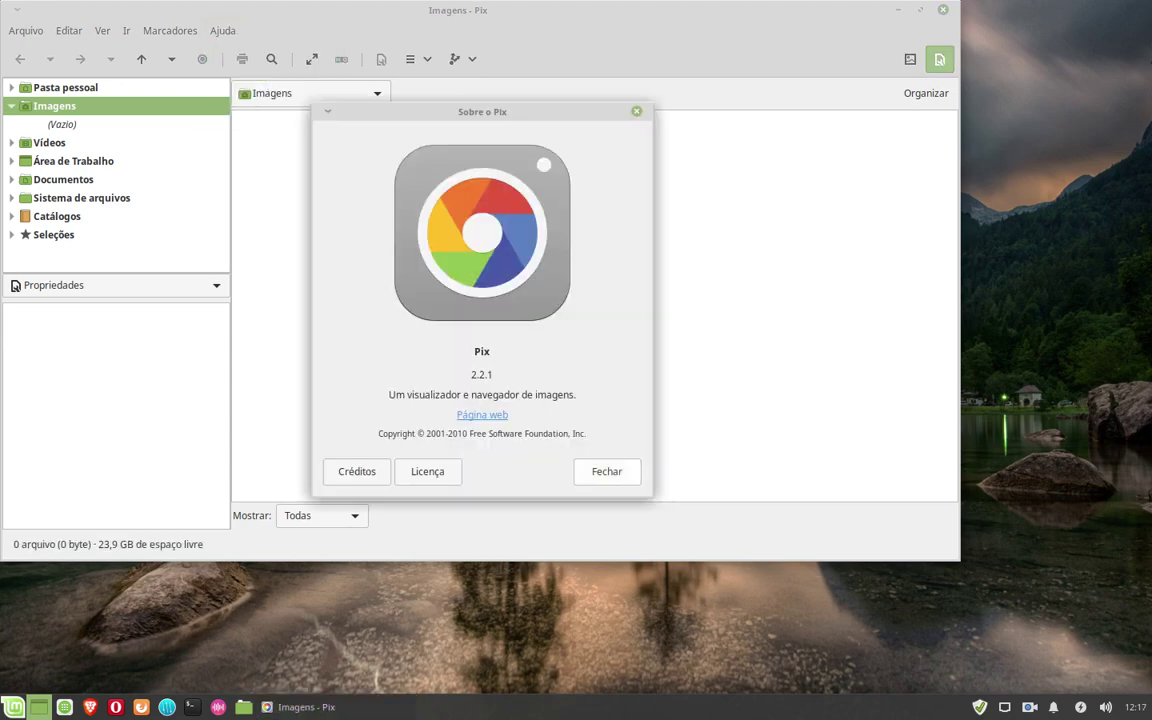
key("Return")
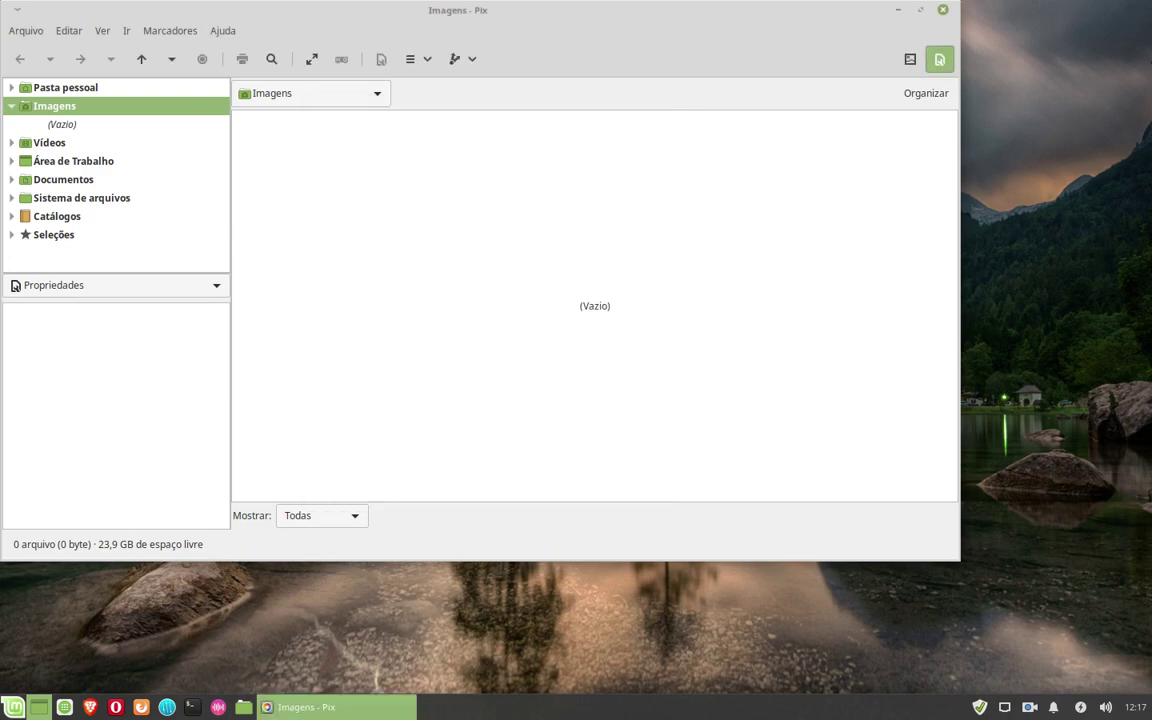
key("ctrl+q")
Step: Review the Internet, Escritório, Sistema and Multimídia application categories and launch Reprodutor de Mídia
left_click(13, 707)
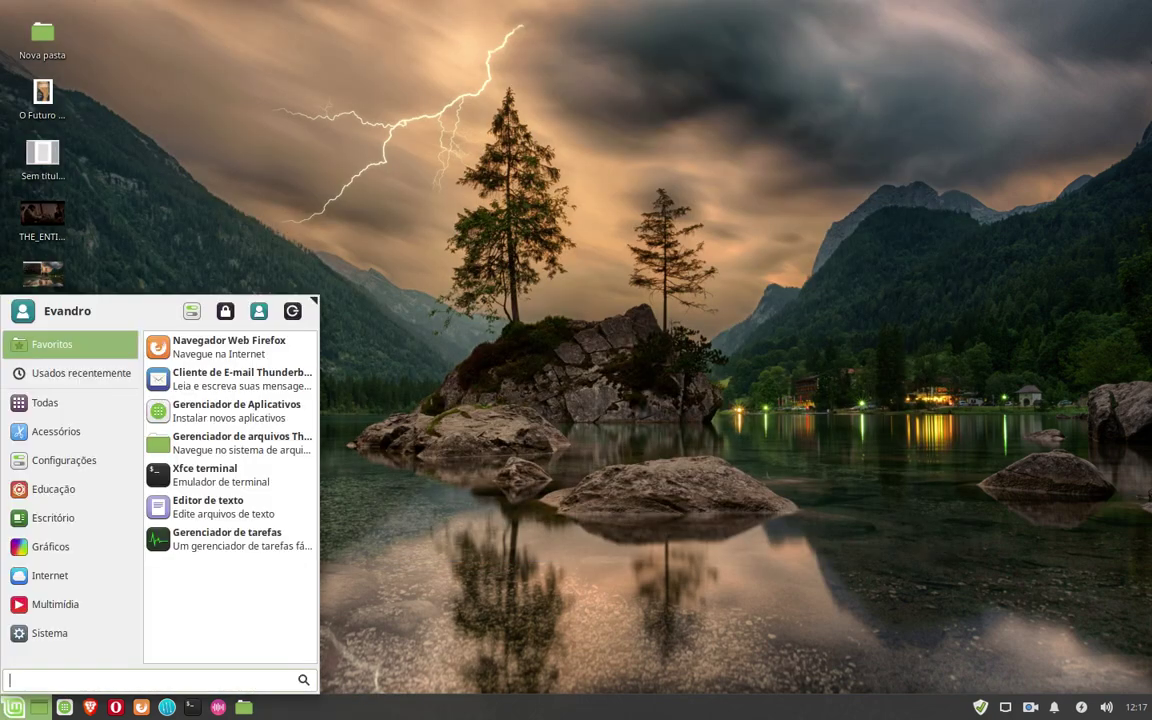
mouse_move(50, 570)
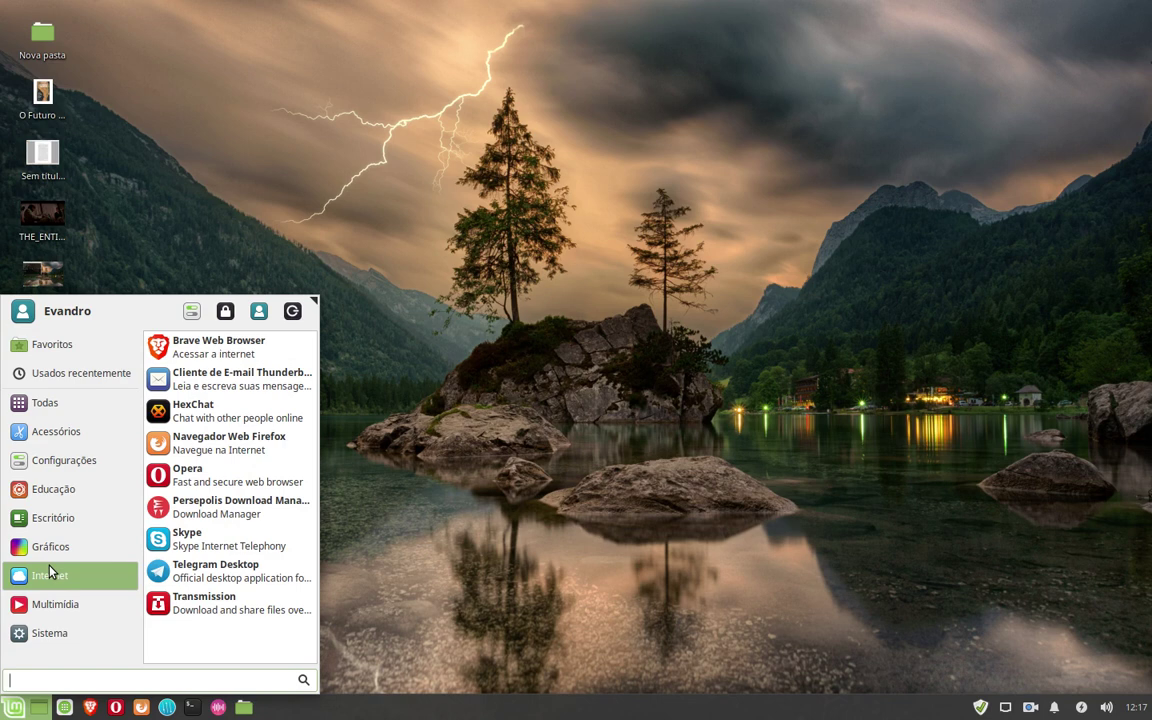
mouse_move(53, 530)
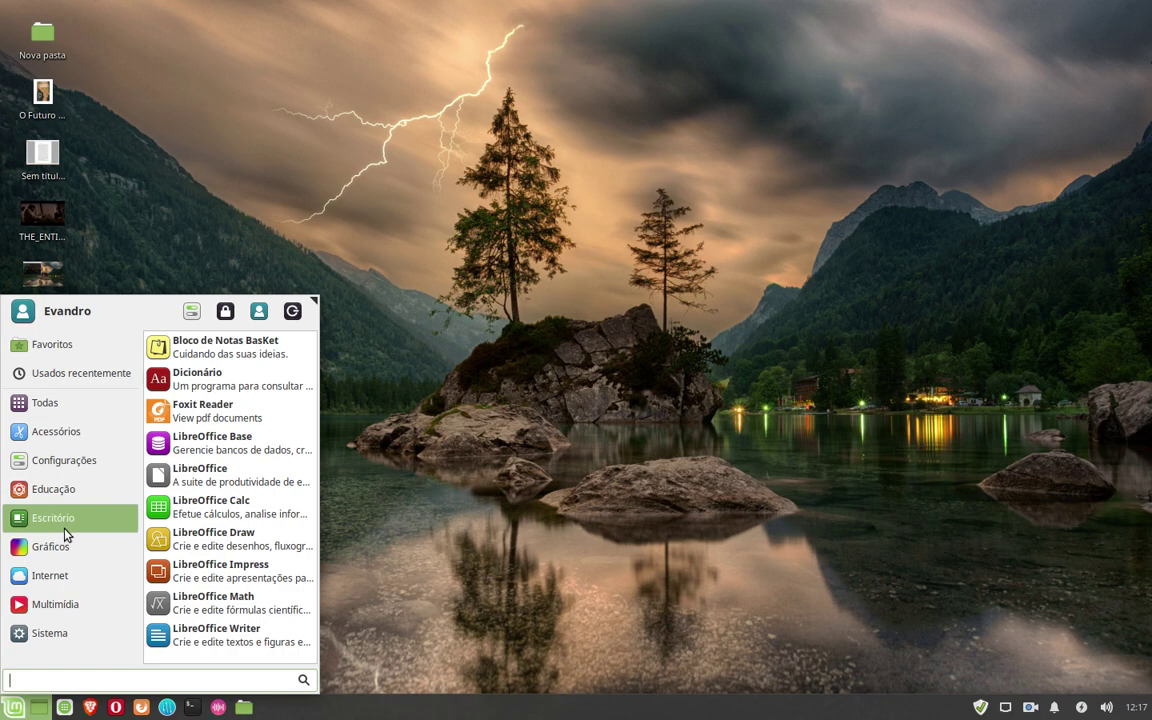
mouse_move(56, 630)
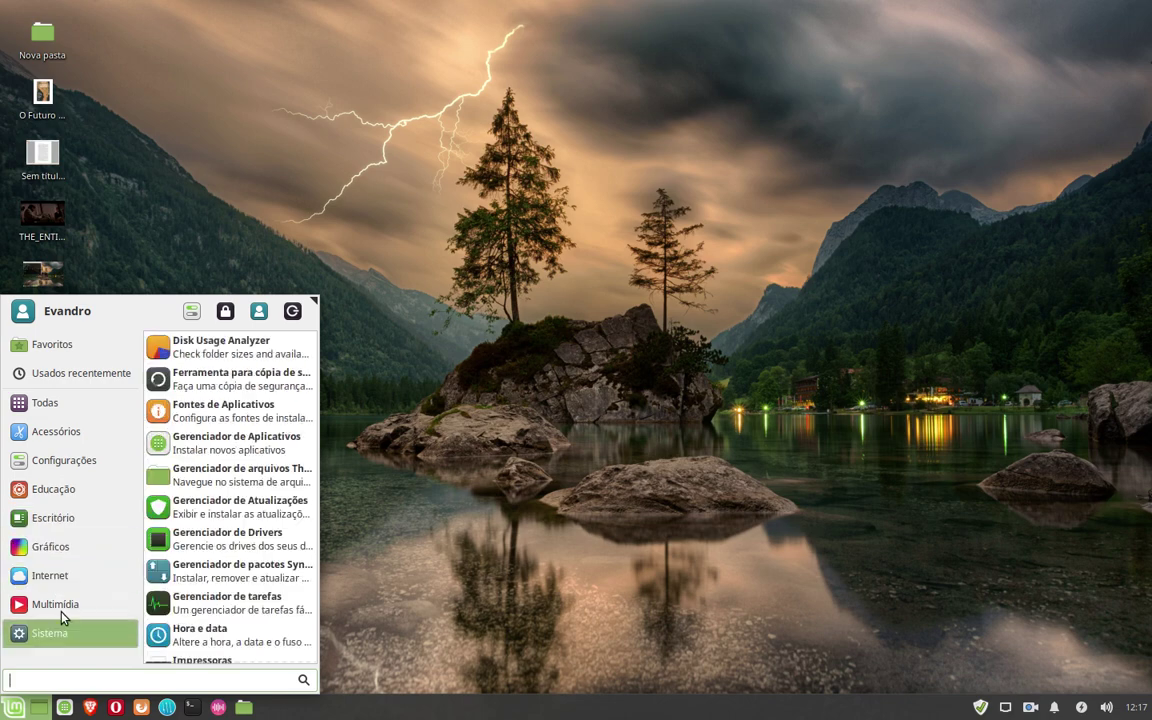
mouse_move(62, 606)
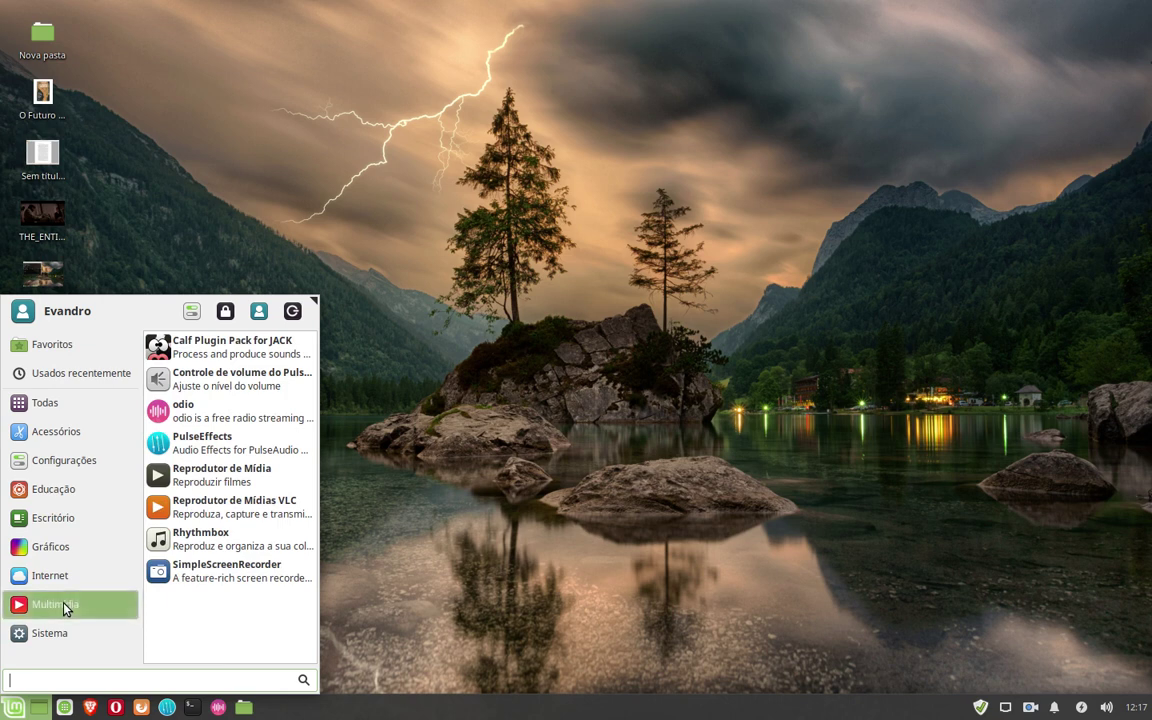
left_click(215, 476)
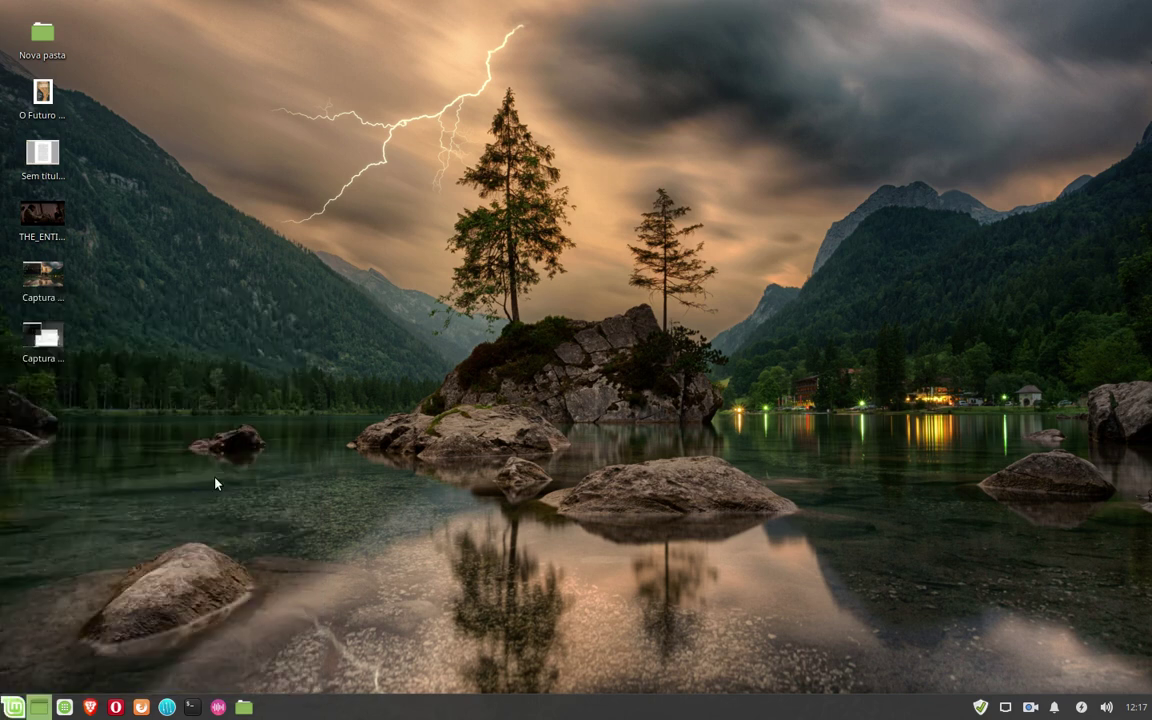
Step: View the About information of Reprodutor de Mídia and close the player
left_click(188, 31)
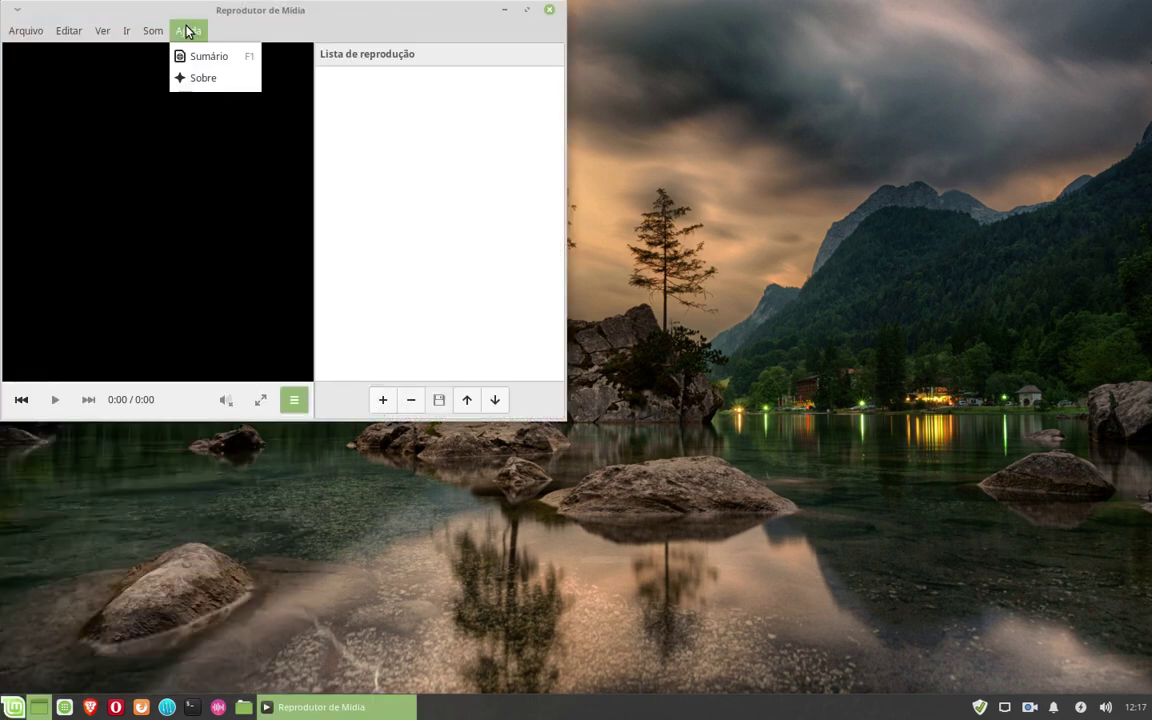
left_click(185, 77)
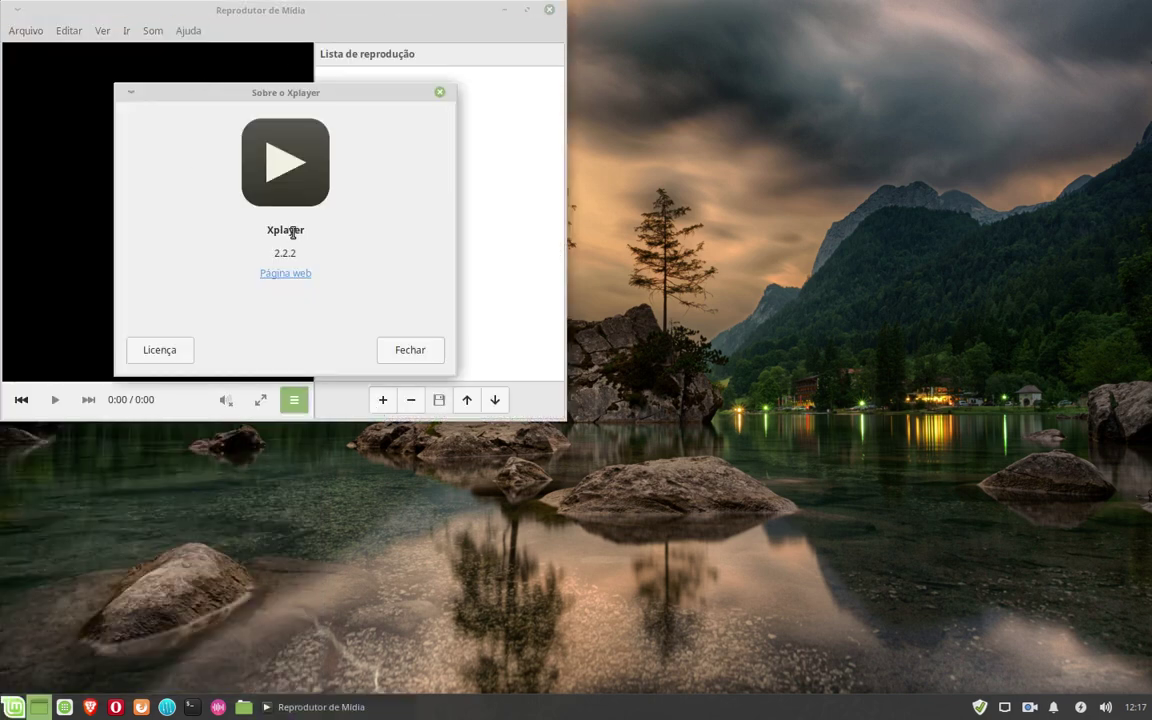
left_click(410, 350)
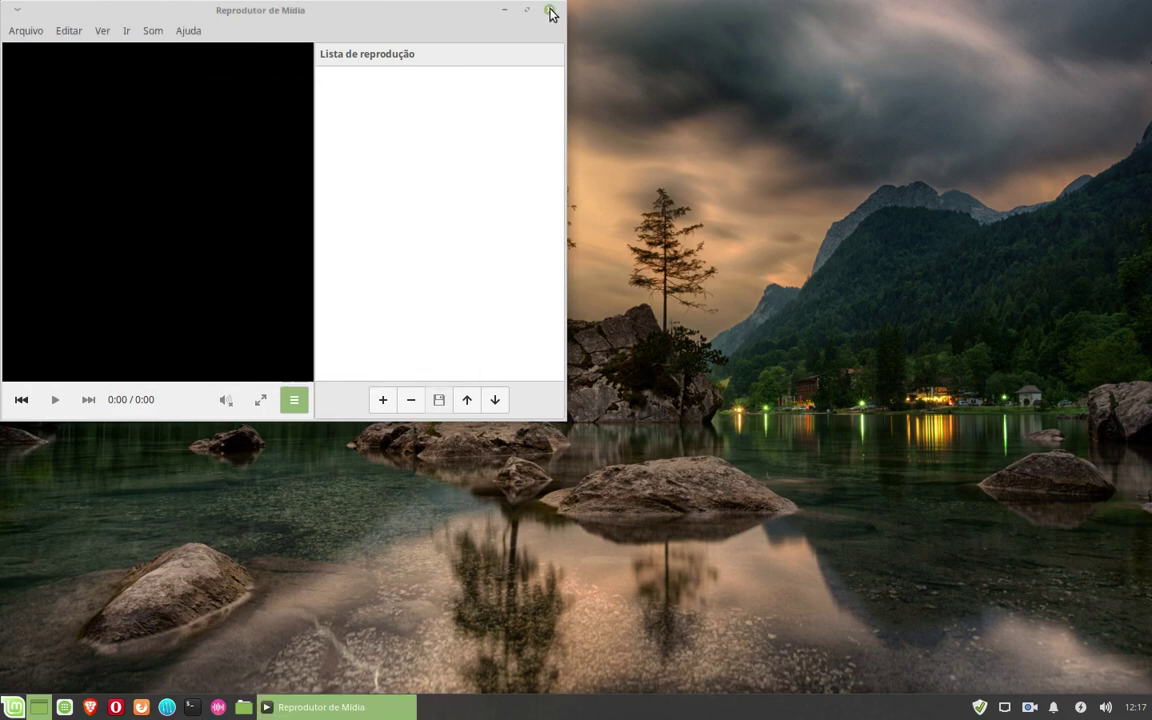
left_click(549, 9)
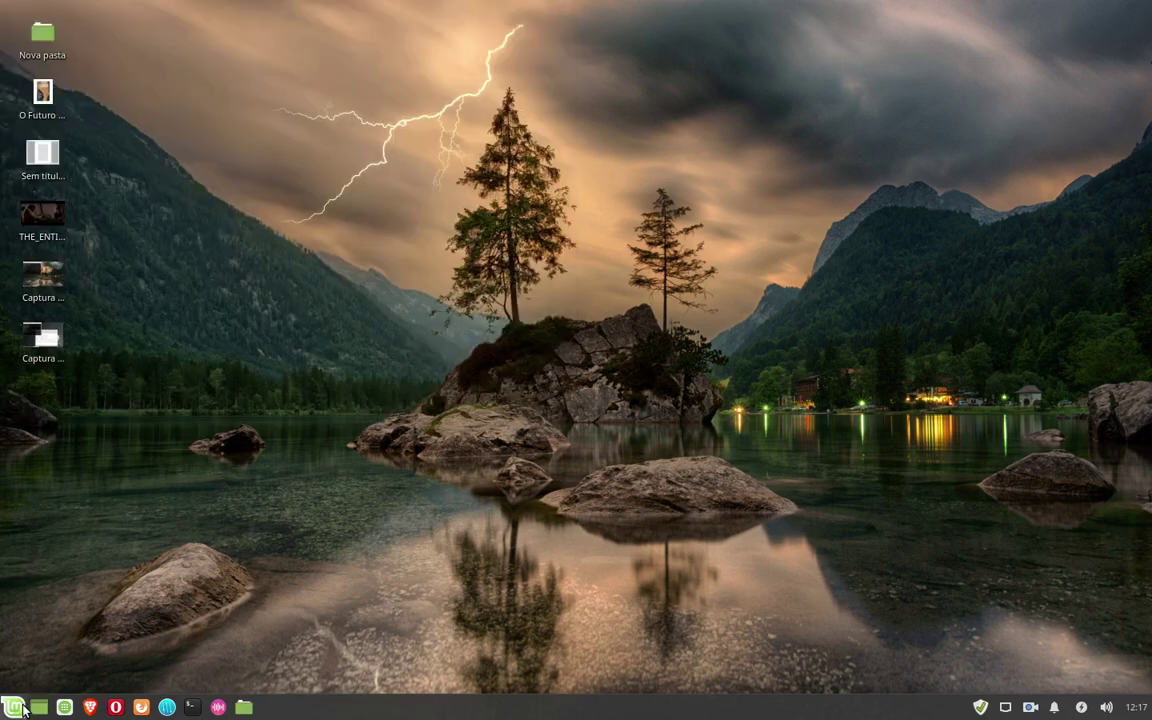
Step: Look through the Configurações, Gráficos and Internet application categories, then dismiss the application list
left_click(20, 708)
mouse_move(42, 608)
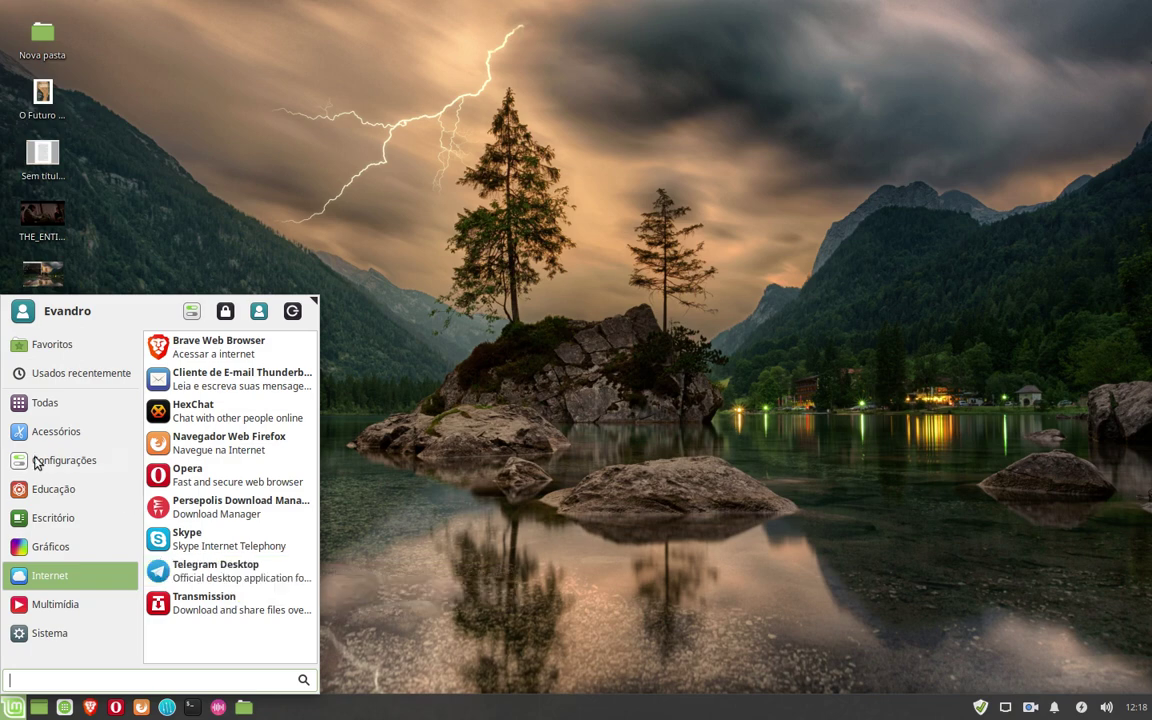
left_click(88, 459)
left_click(68, 556)
left_click(60, 575)
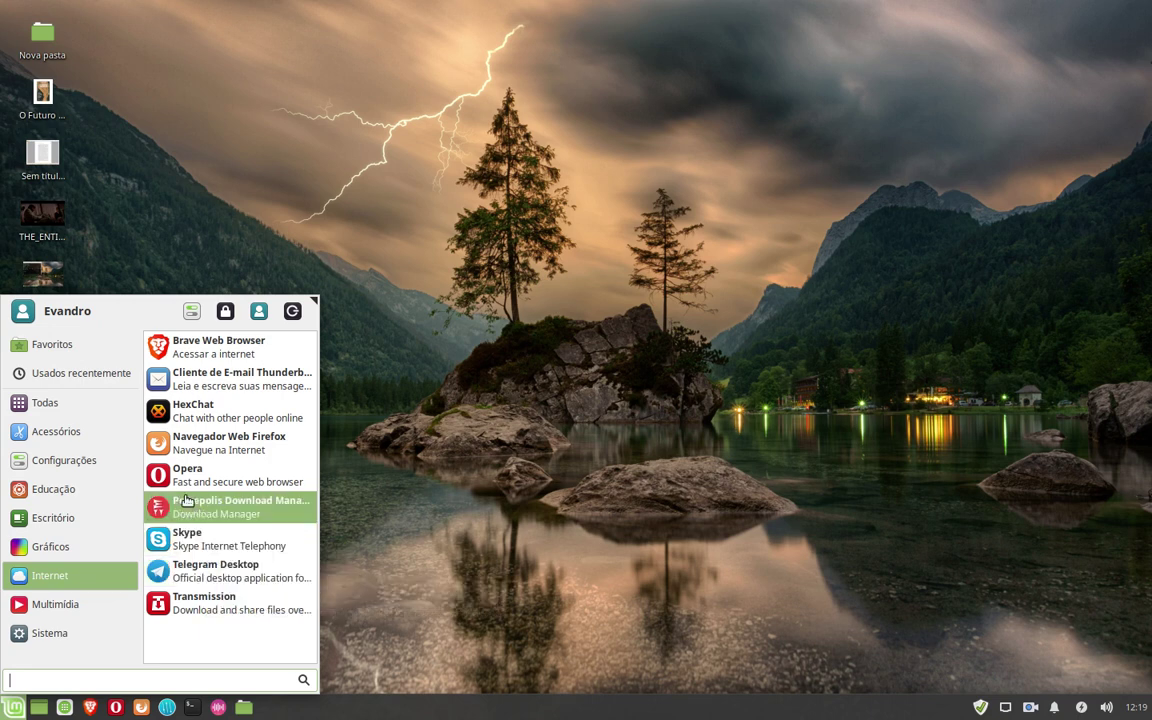
left_click(168, 150)
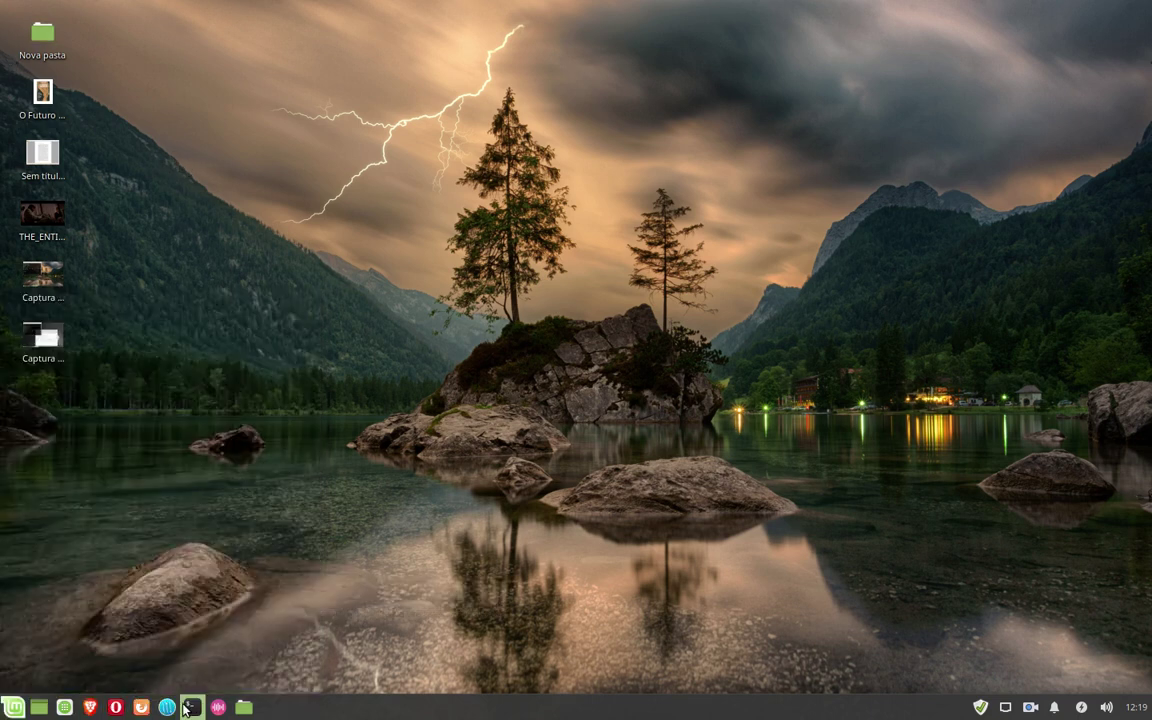
Step: Inspect the Telegram executable in the home directory's Telegram folder, return to the home folder and minimize the file manager
left_click(243, 707)
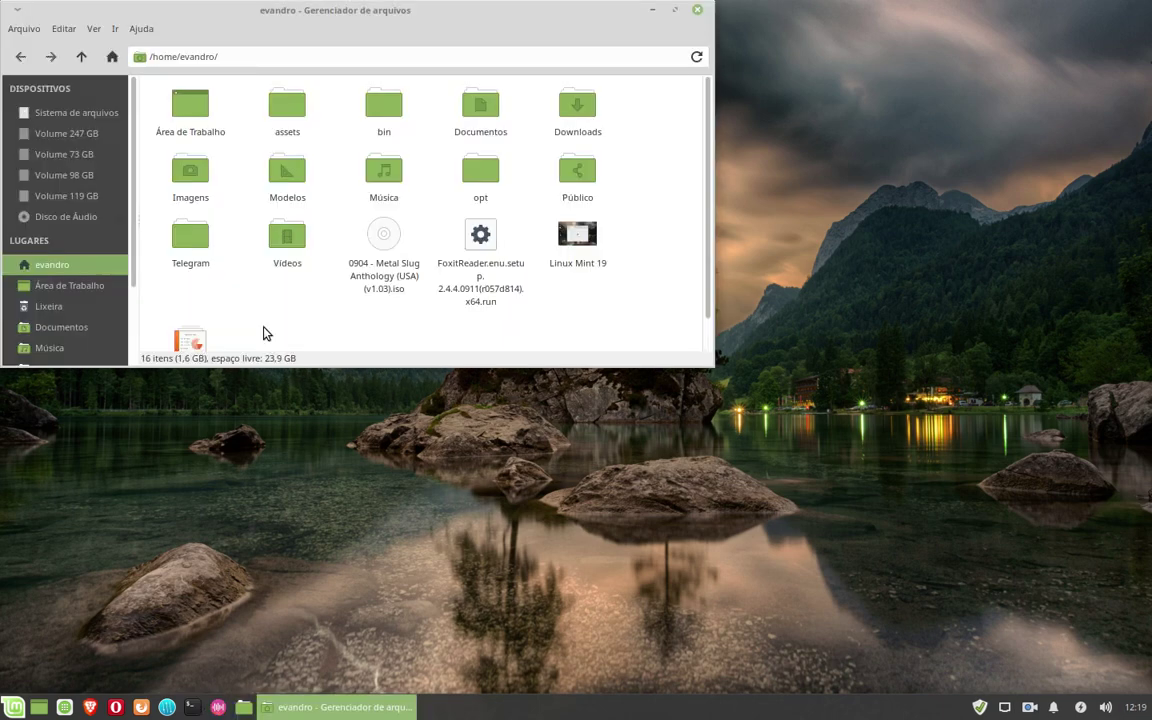
double_click(190, 238)
left_click(165, 107)
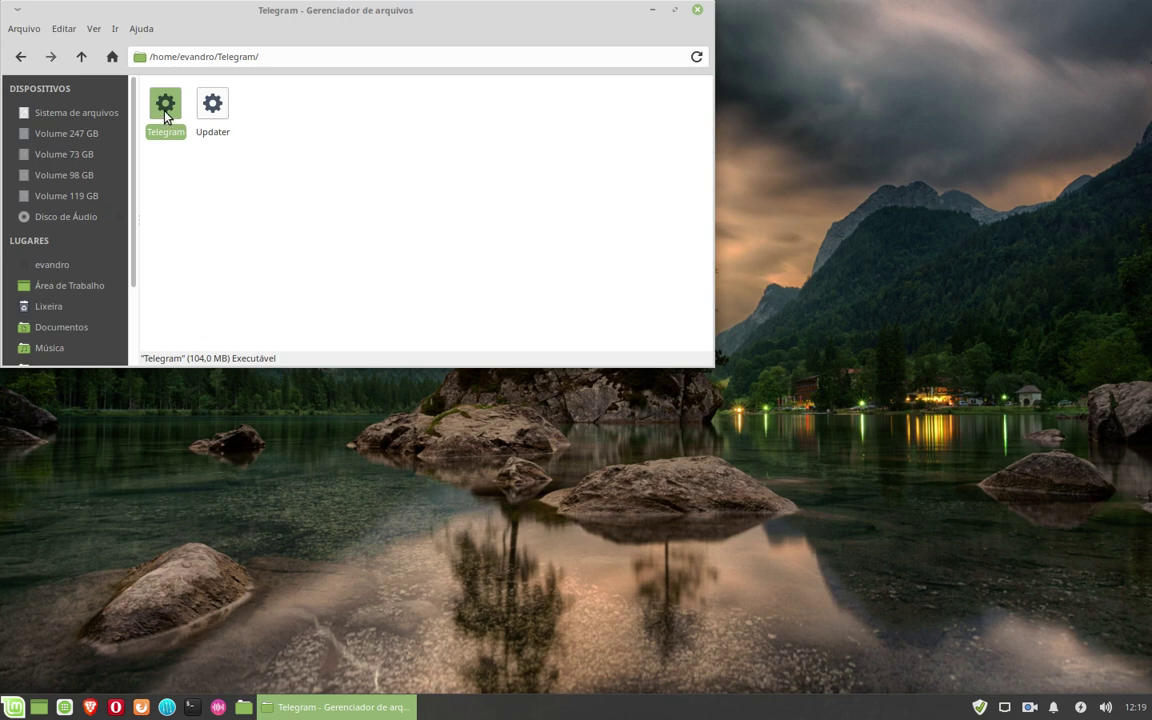
left_click(13, 704)
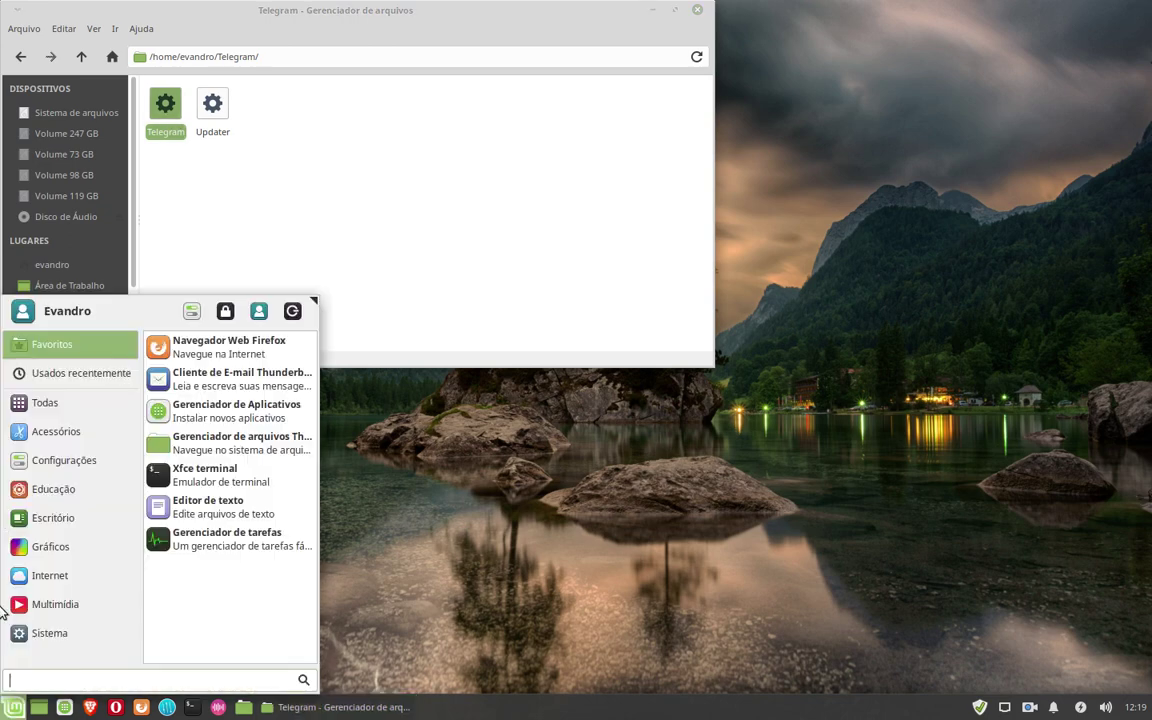
left_click(543, 90)
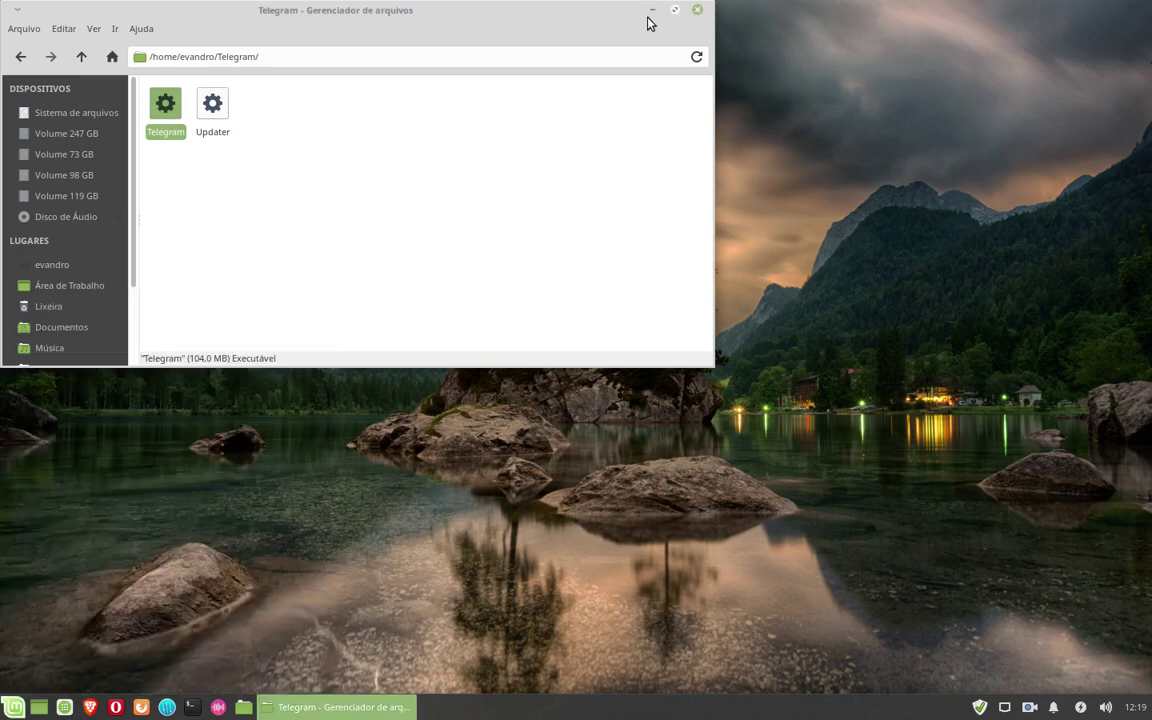
left_click(80, 57)
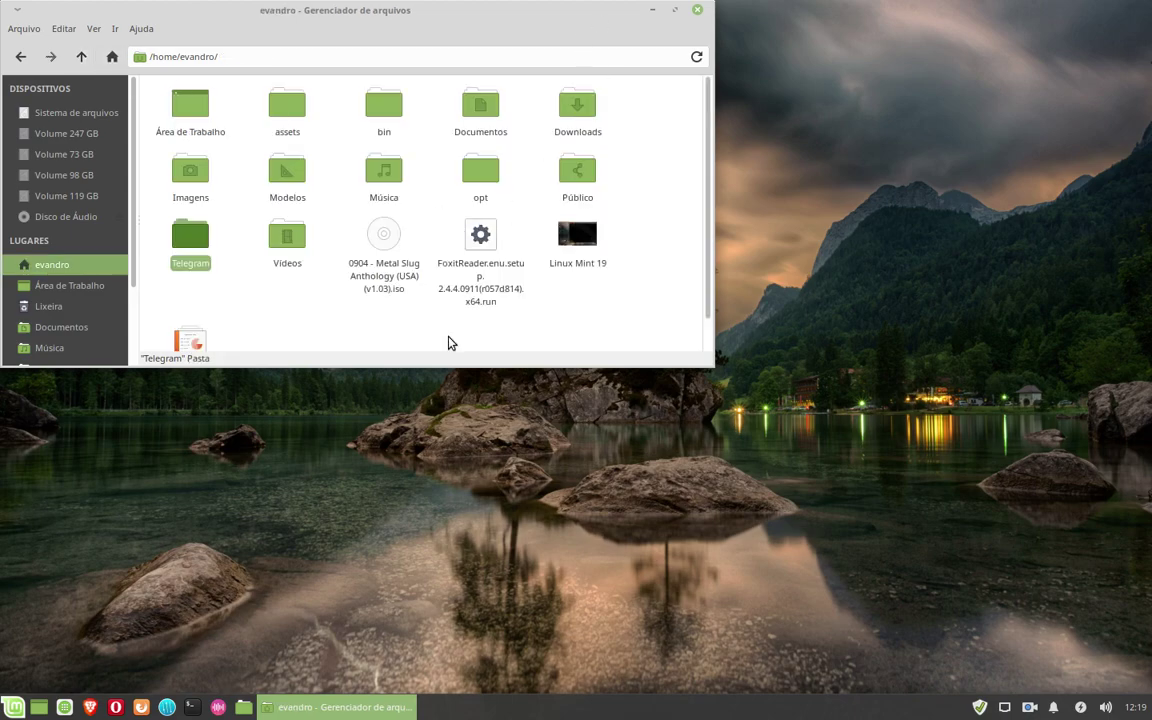
left_click(341, 707)
Step: Review the Multimídia application category, including the PulseEffects entry, and dismiss the application list
left_click(13, 704)
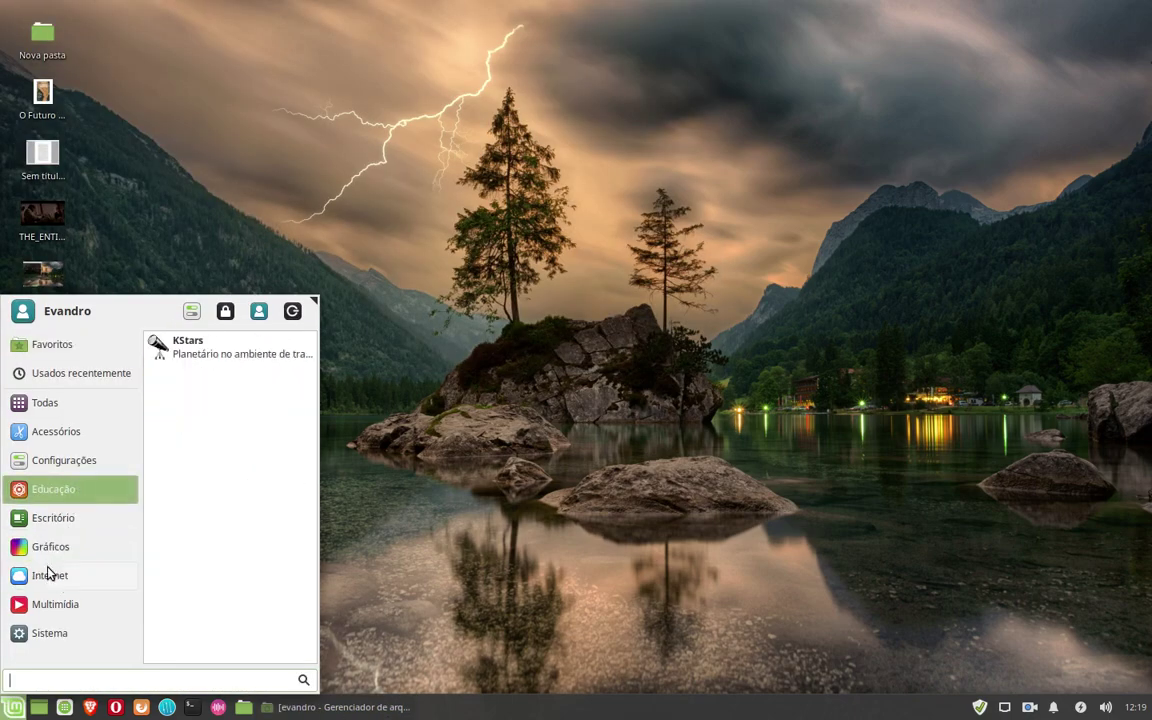
mouse_move(57, 584)
mouse_move(87, 606)
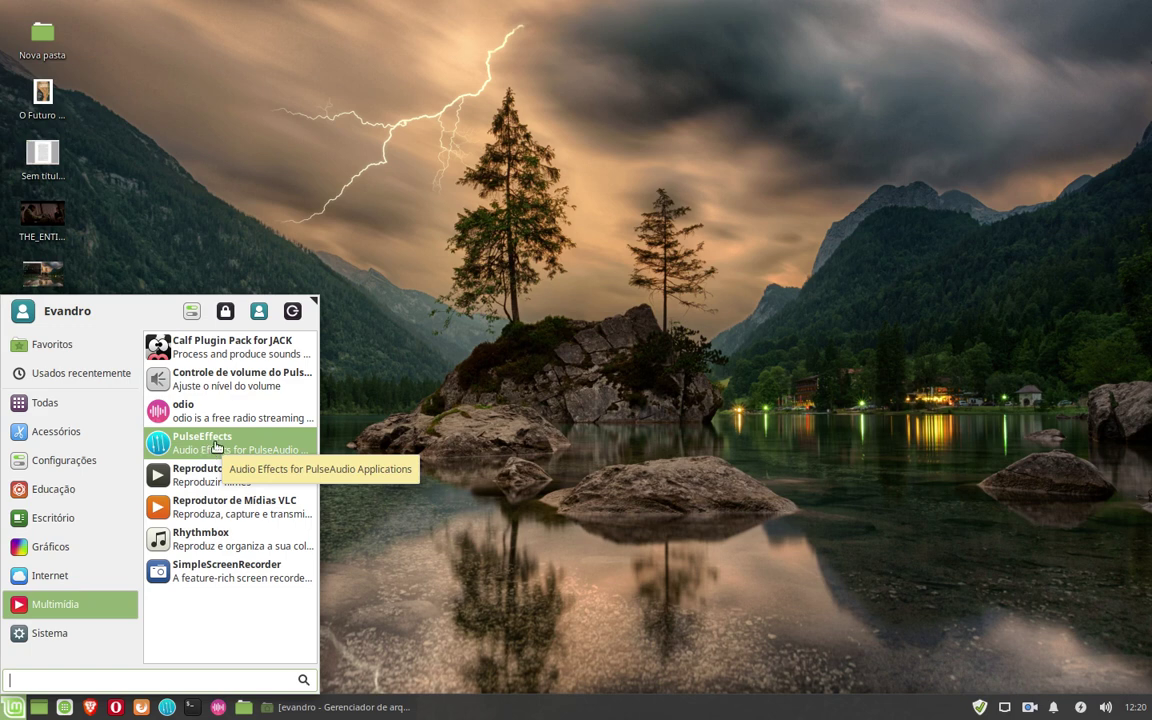
left_click(408, 430)
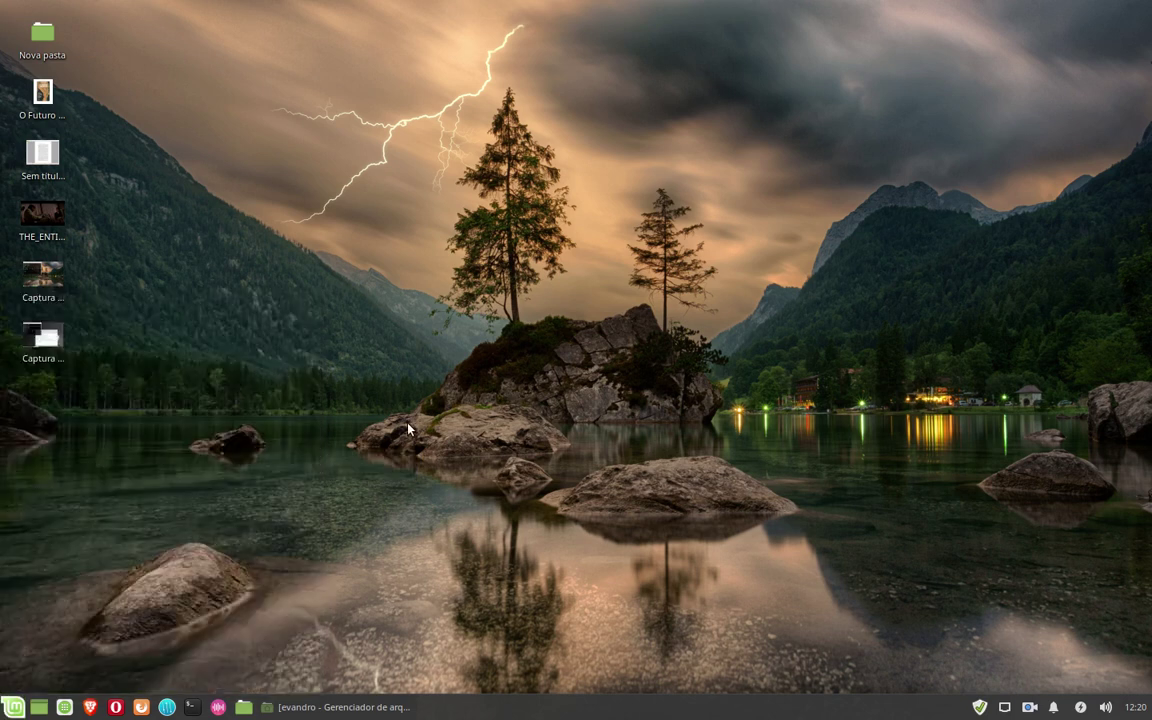
left_click(12, 707)
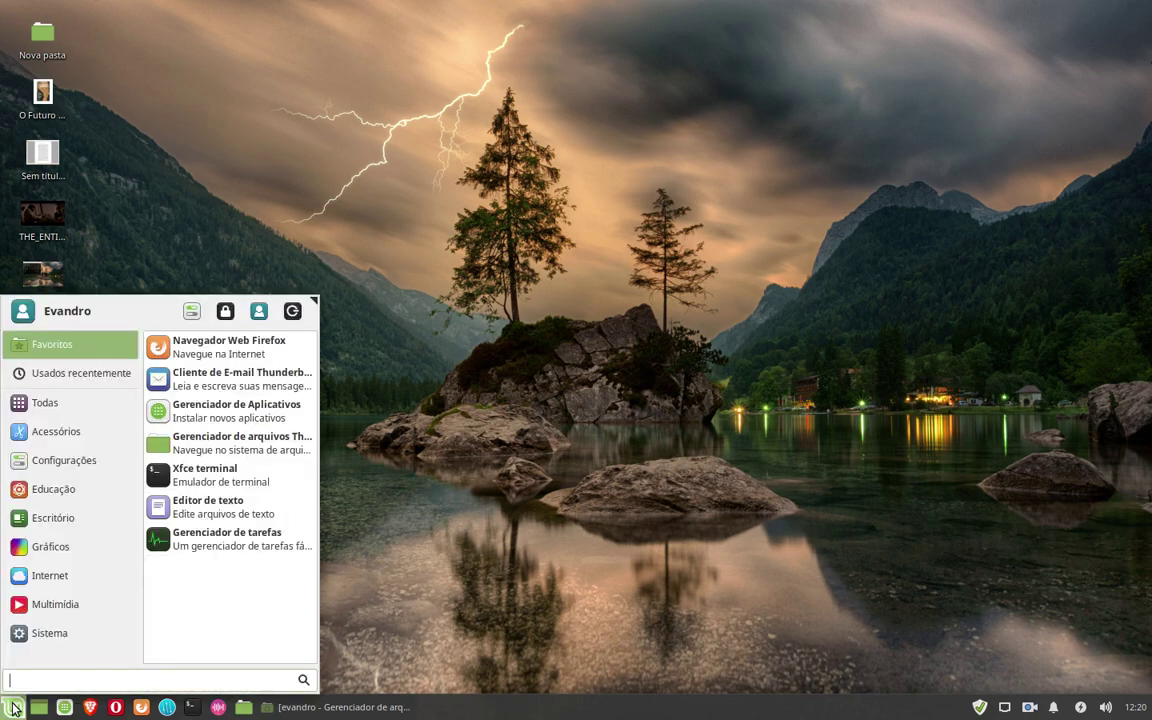
left_click(12, 707)
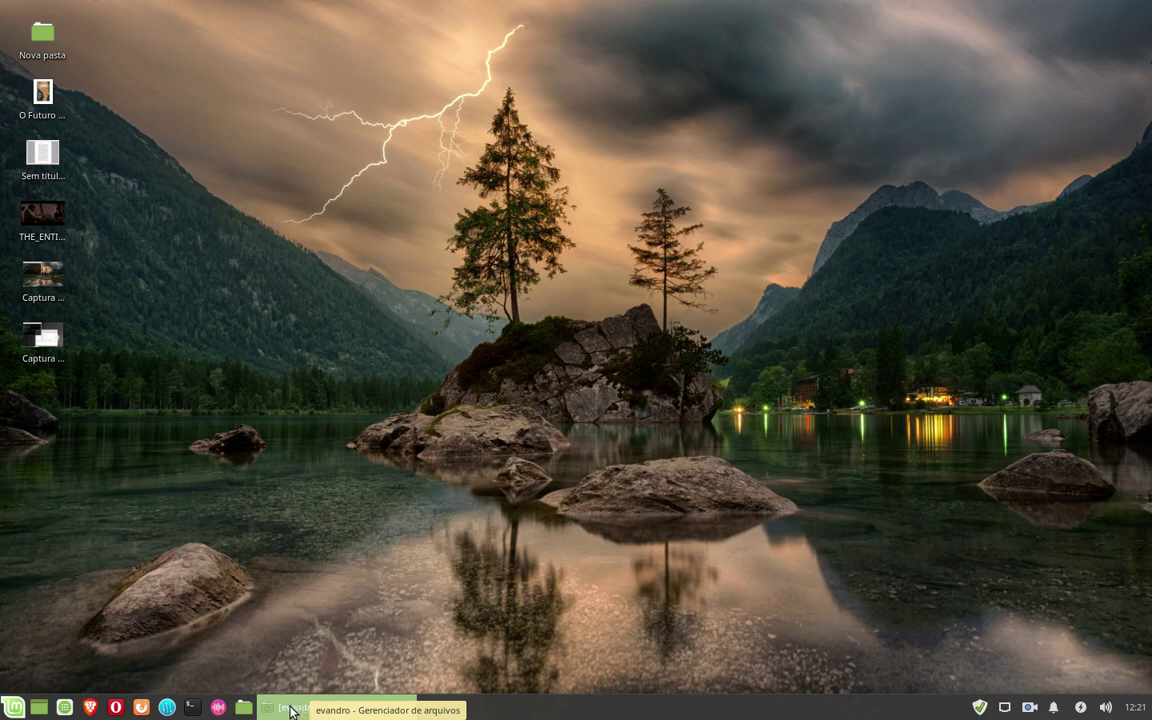
left_click(12, 707)
left_click(11, 707)
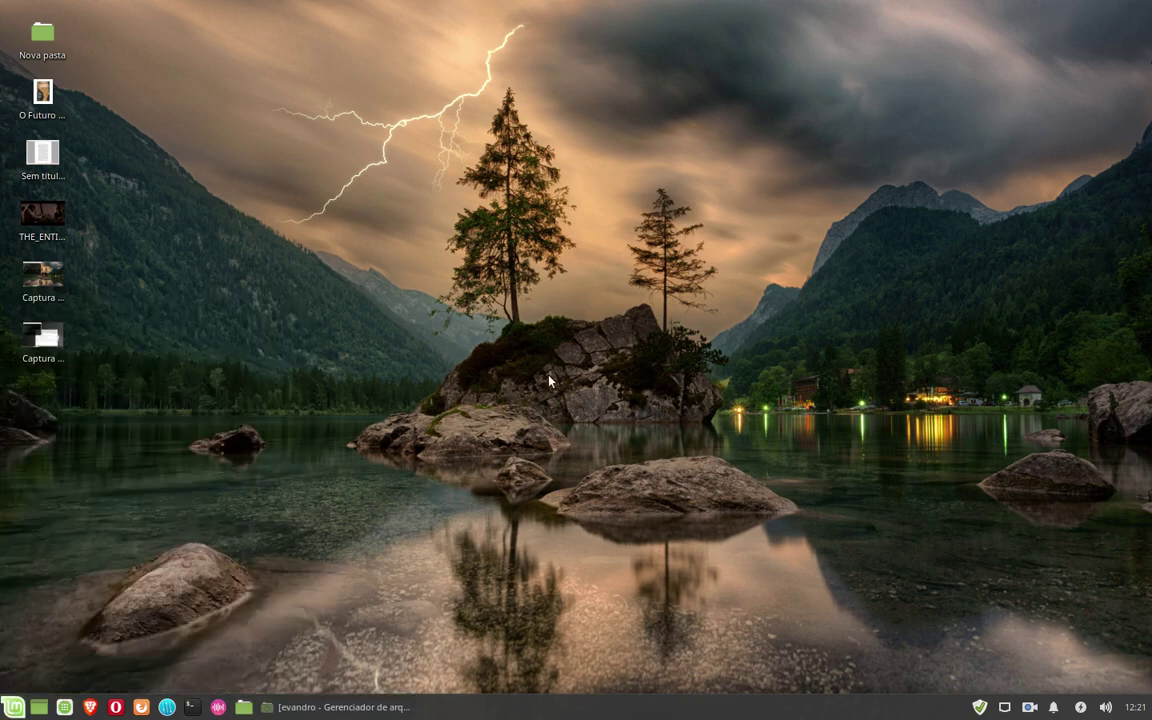
Step: Restore the minimized home folder window and launch odio from the Multimídia applications
left_click(318, 705)
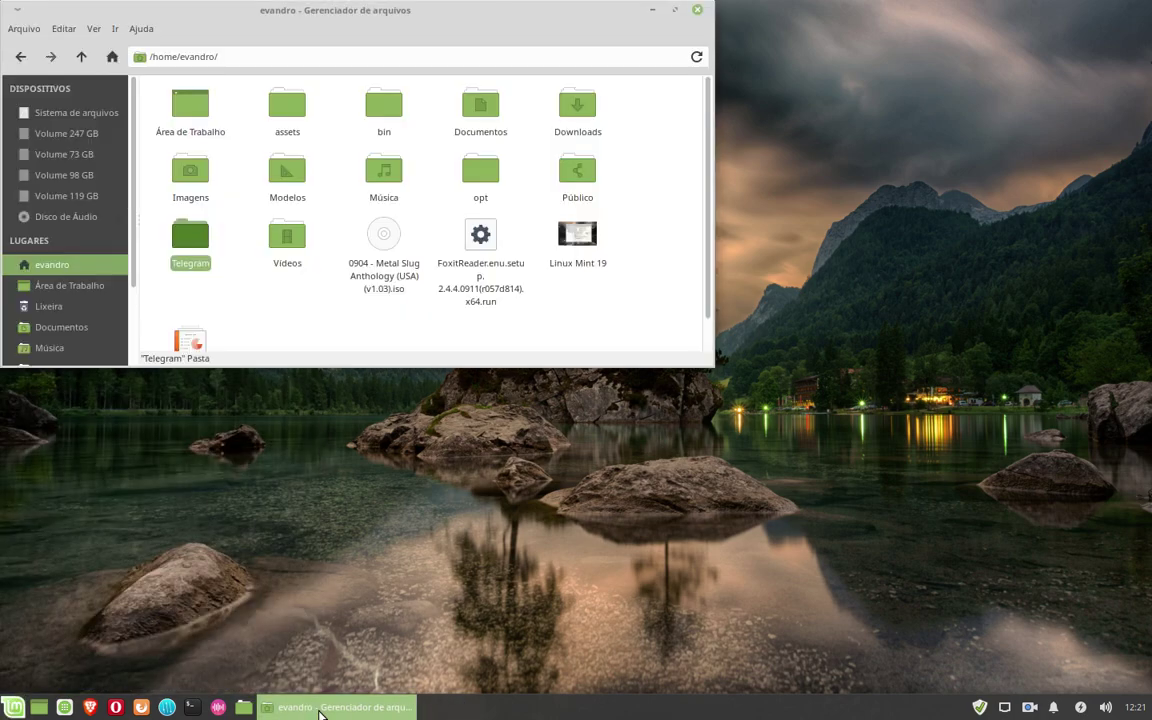
left_click(595, 312)
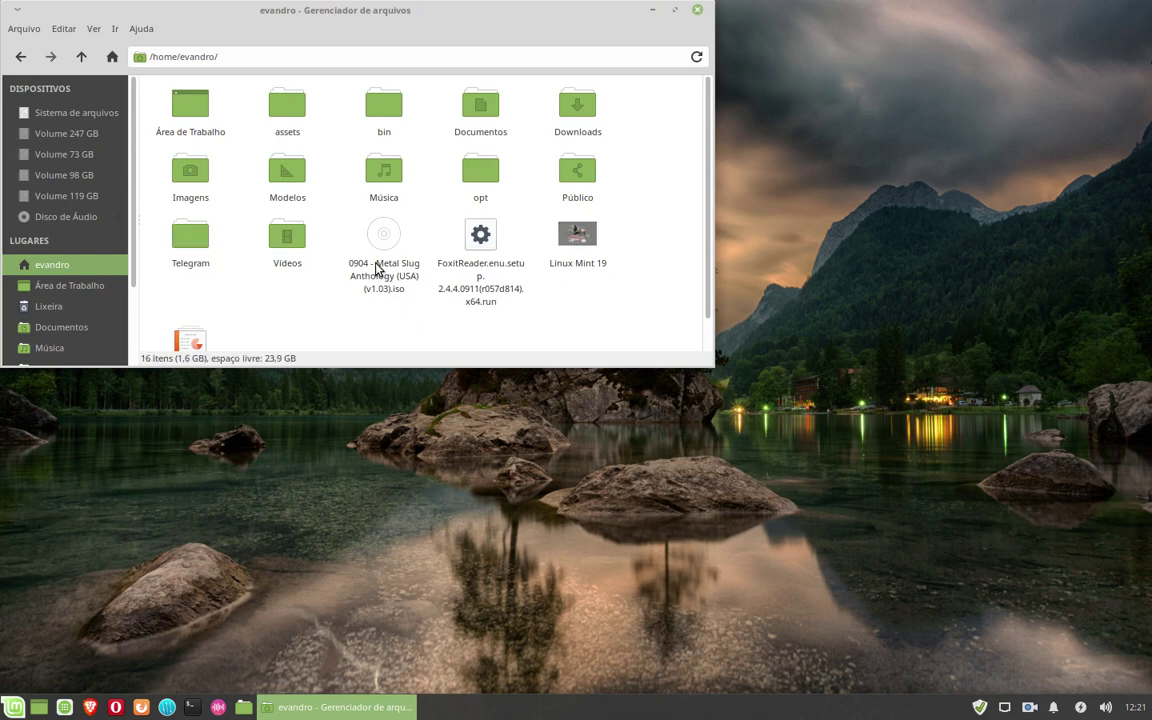
left_click(13, 707)
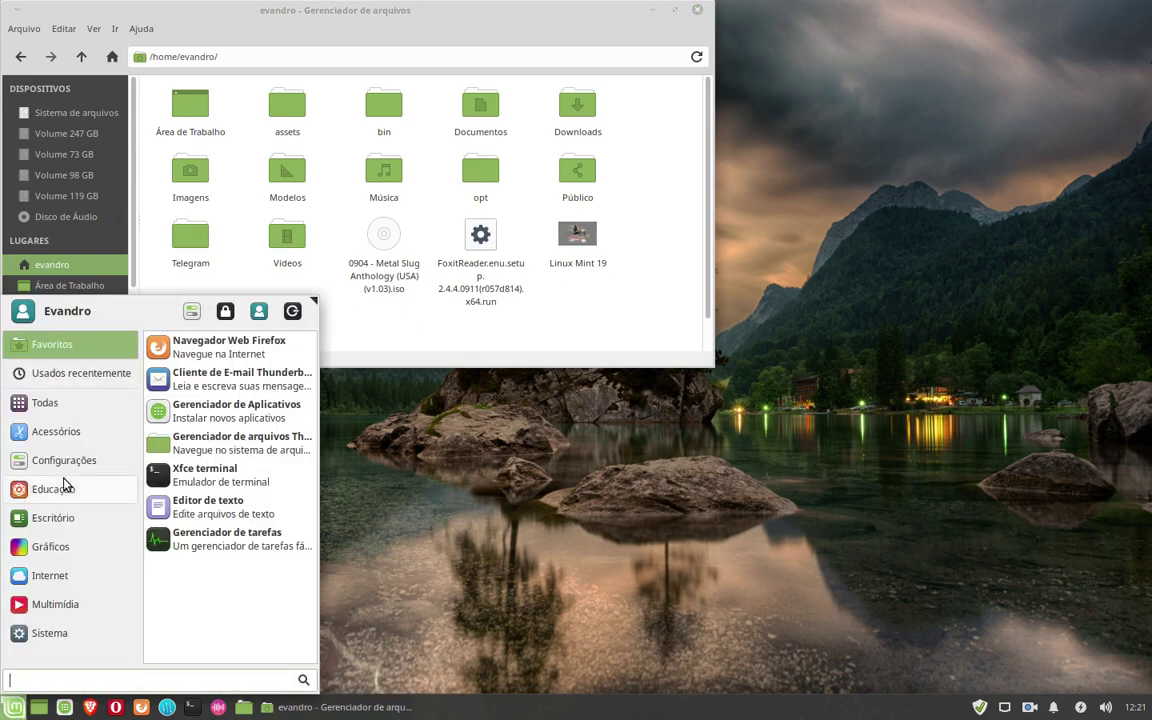
mouse_move(52, 545)
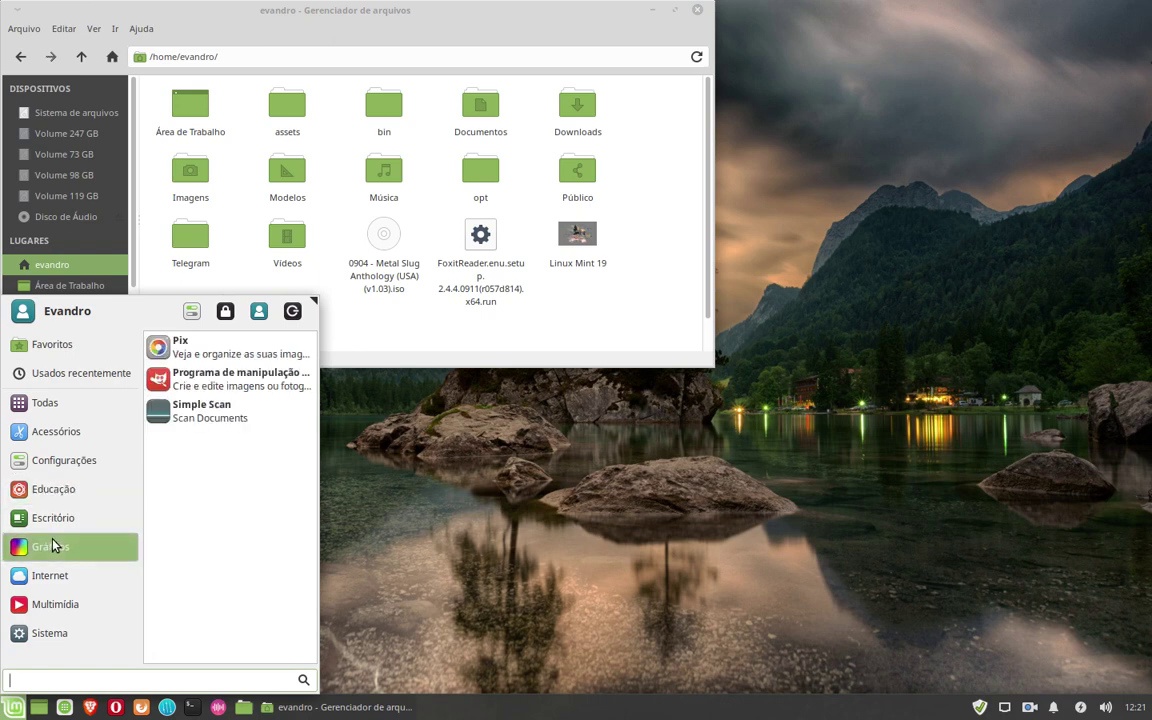
mouse_move(52, 500)
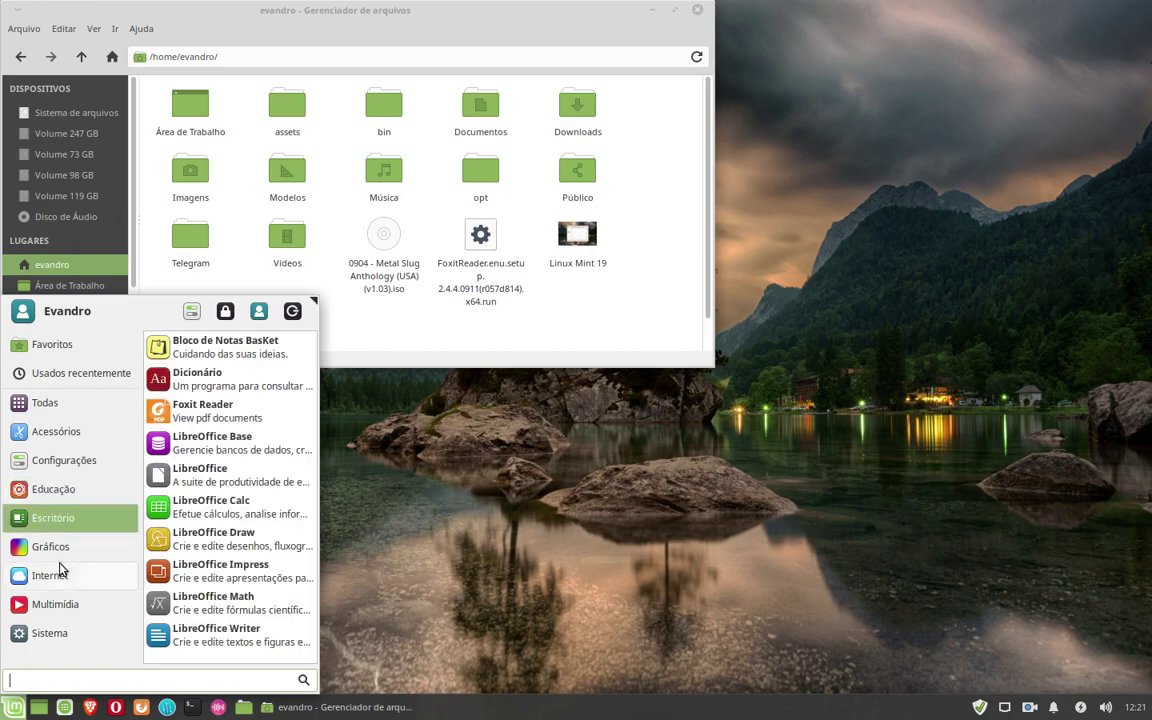
mouse_move(58, 568)
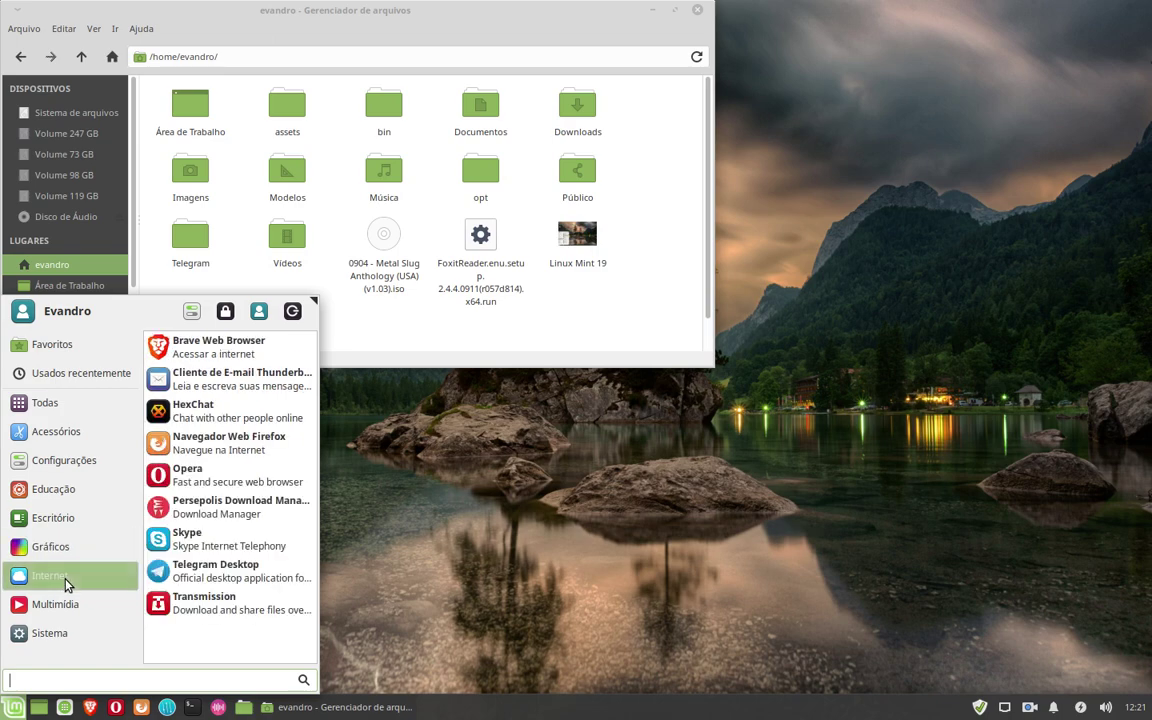
mouse_move(35, 605)
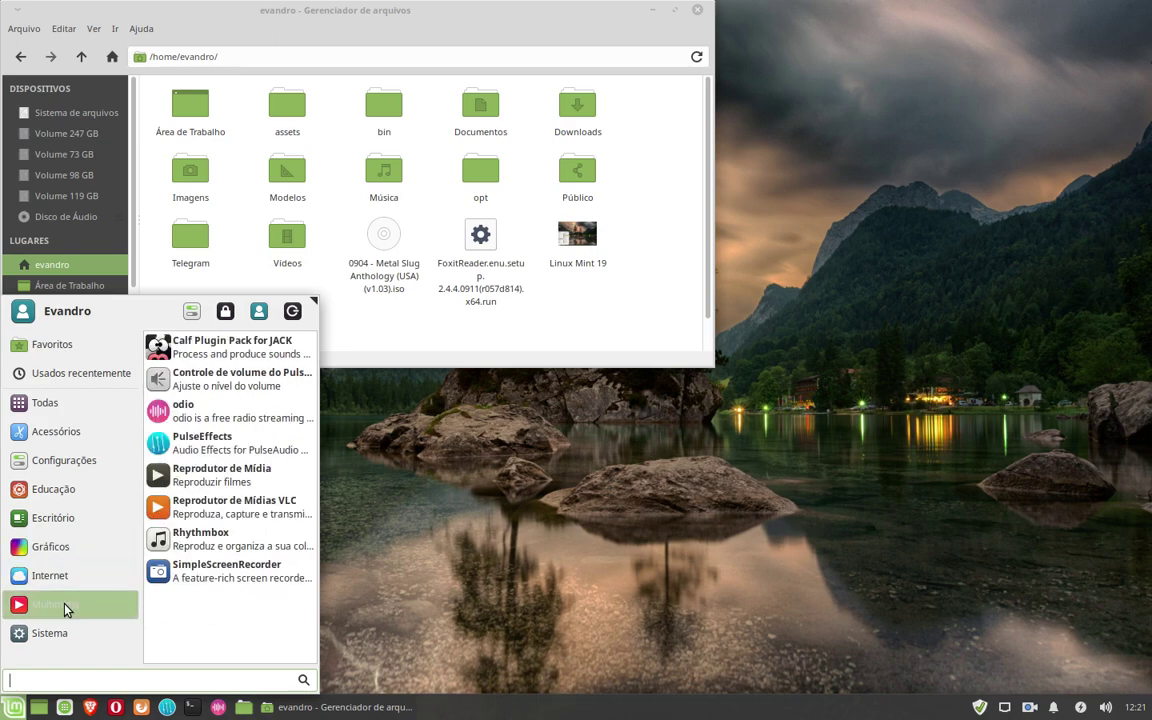
left_click(224, 419)
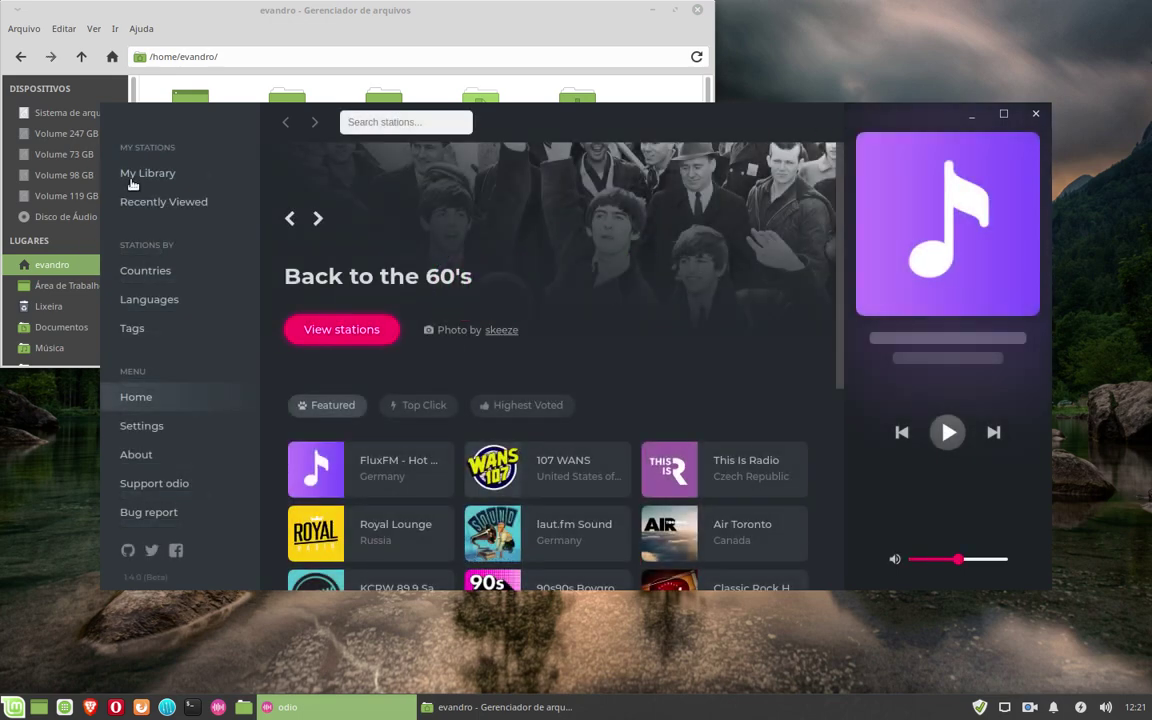
Step: Look through odio's Countries, Languages and My Library pages and close the program
left_click(142, 271)
left_click(154, 306)
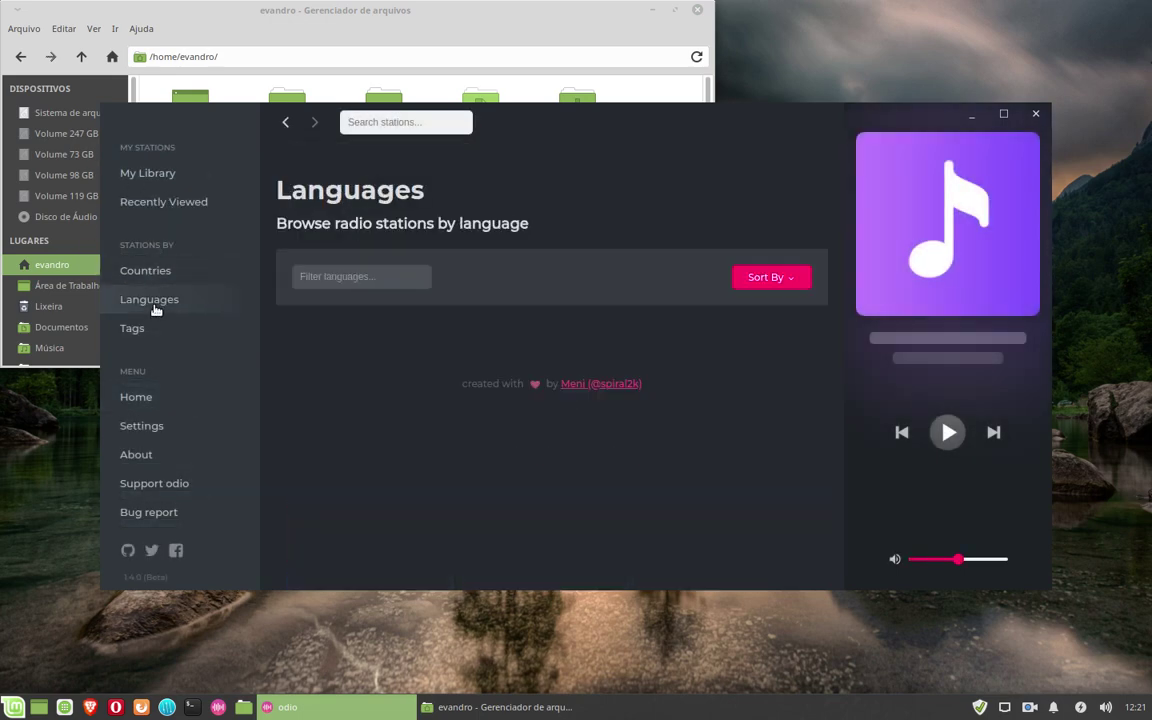
left_click(148, 276)
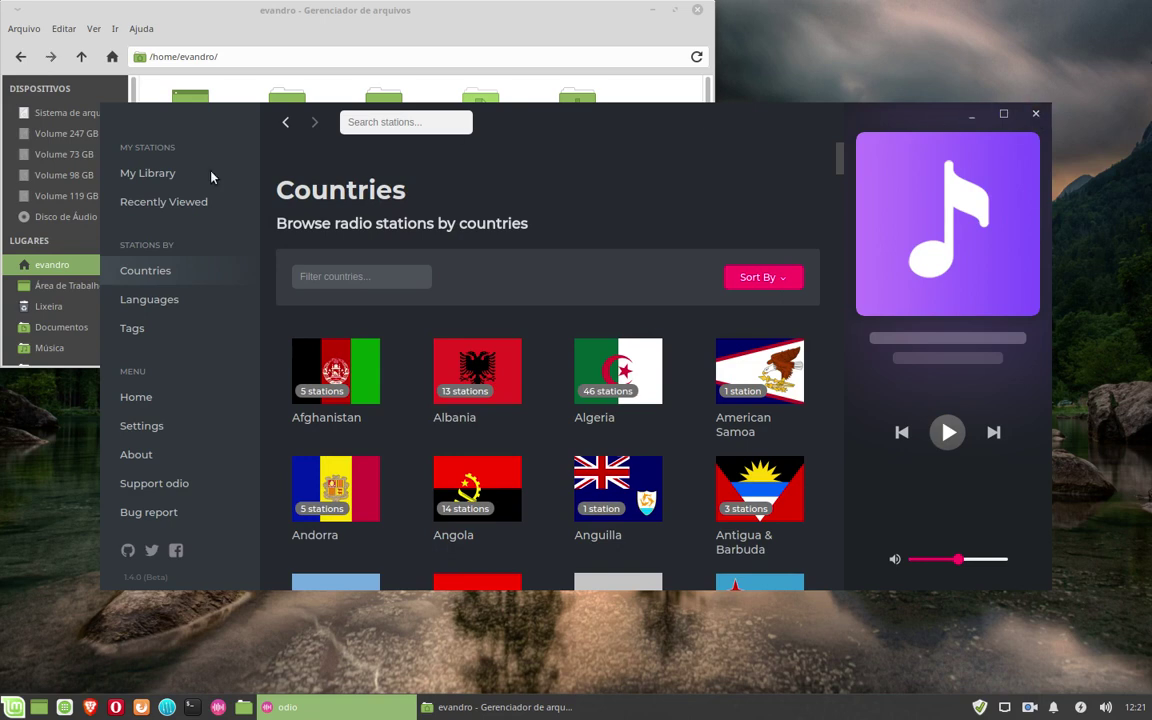
left_click(143, 166)
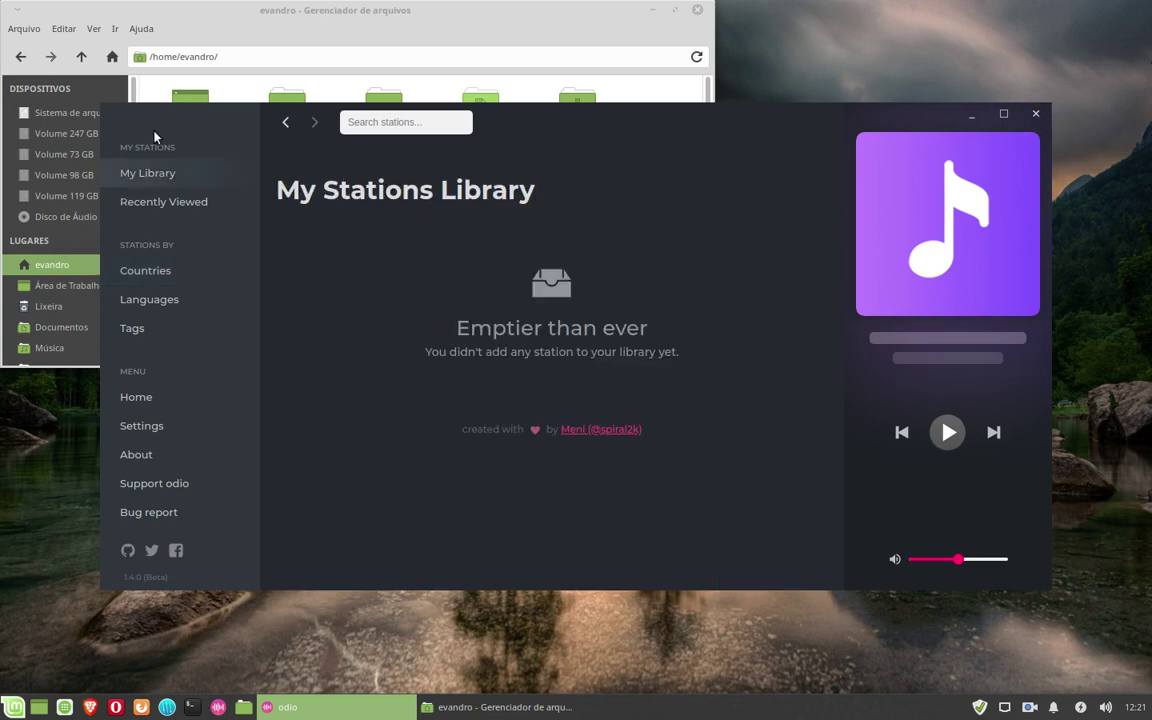
left_click(131, 272)
left_click(148, 299)
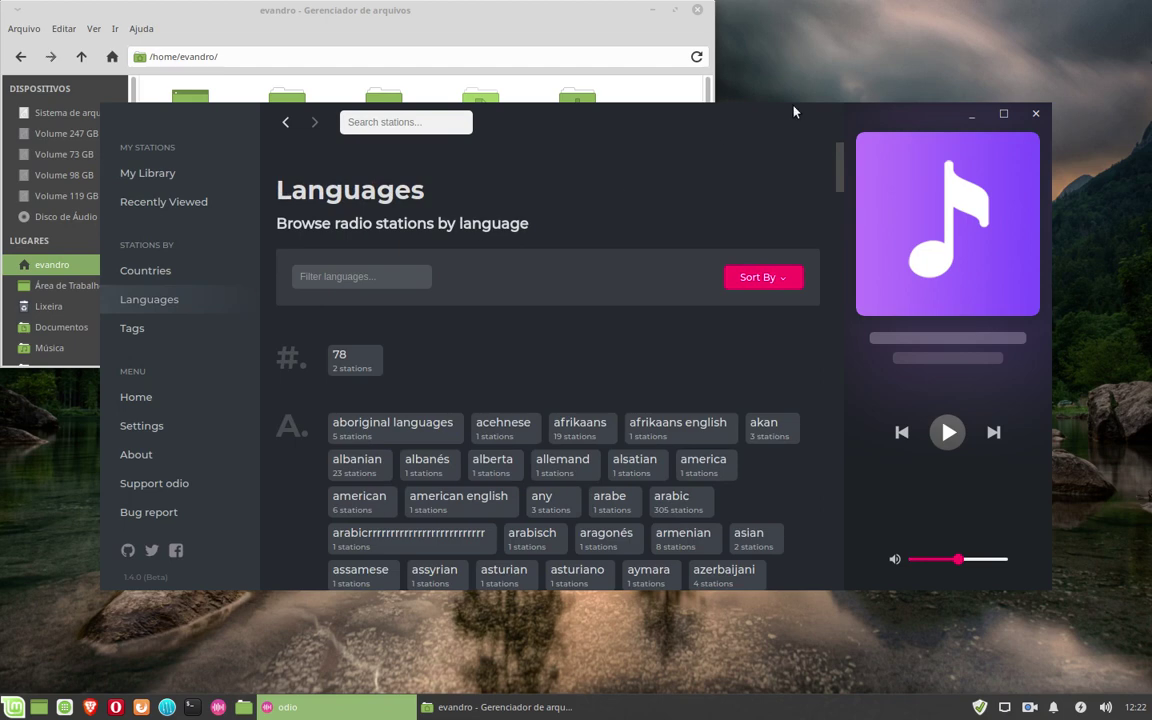
left_click(1038, 116)
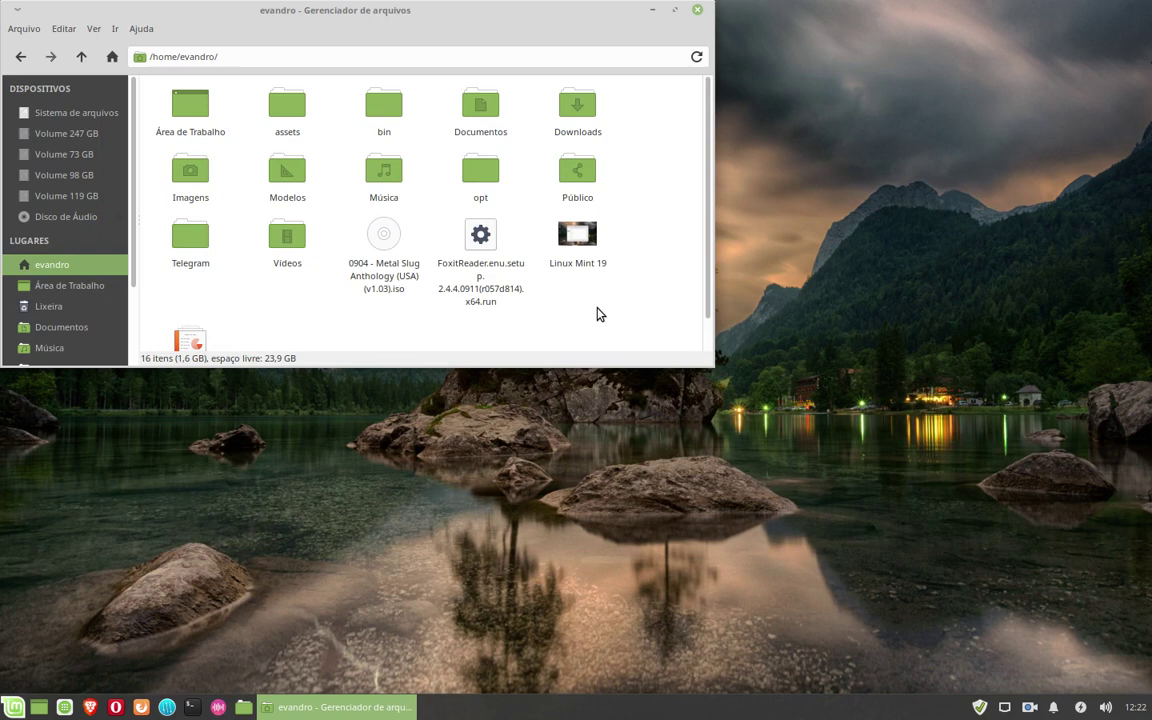
Step: Open the Downloads folder and select the odio-1.4.0-x86_64.AppImage file
double_click(578, 110)
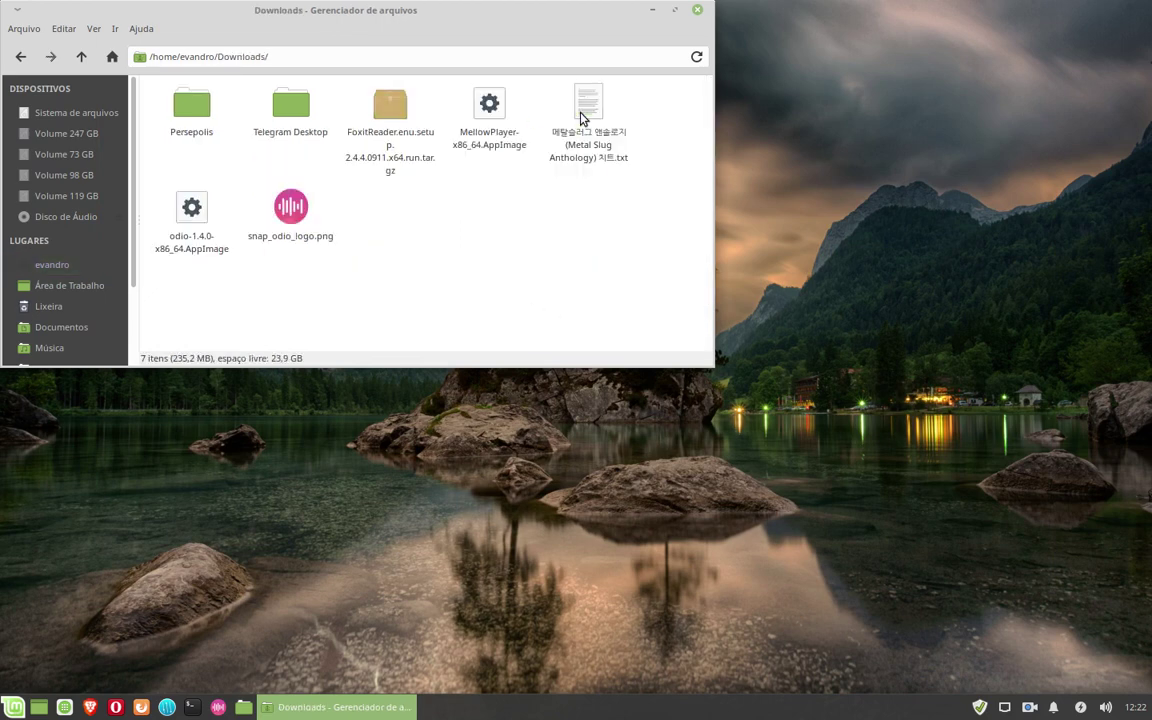
left_click(175, 231)
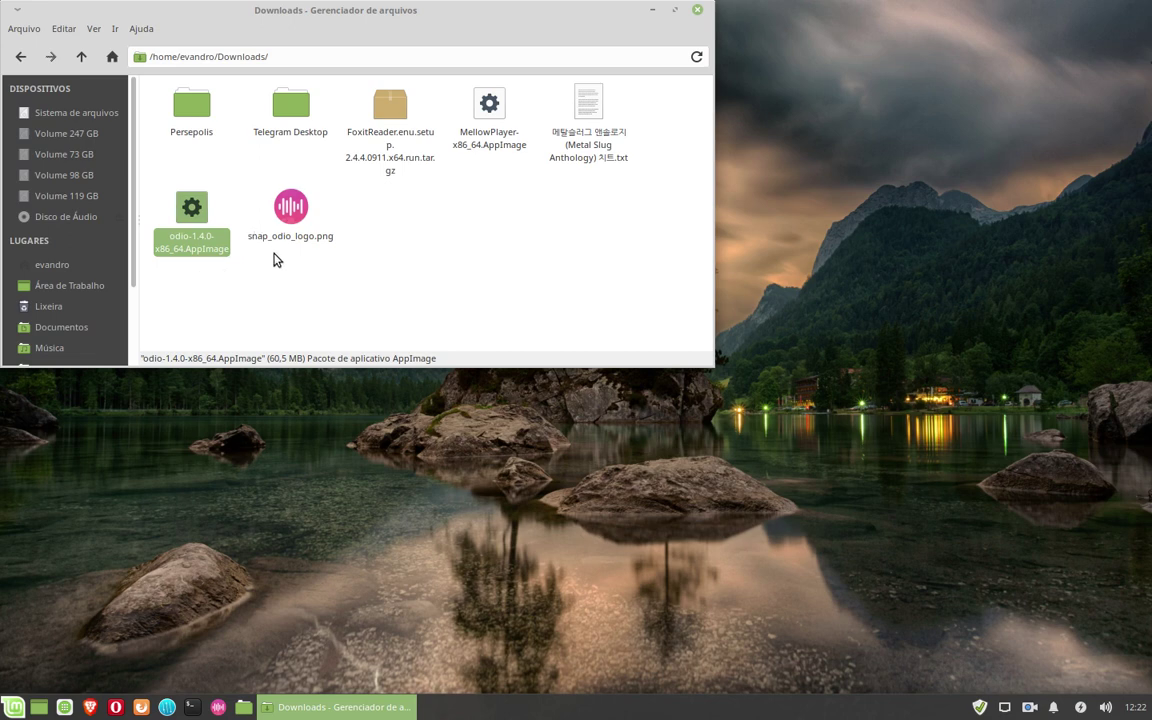
left_click(273, 257)
left_click(197, 232)
Step: Look through the Gráficos and Multimídia categories, inspect the shortcut options of the odio entry and dismiss the application list
left_click(14, 708)
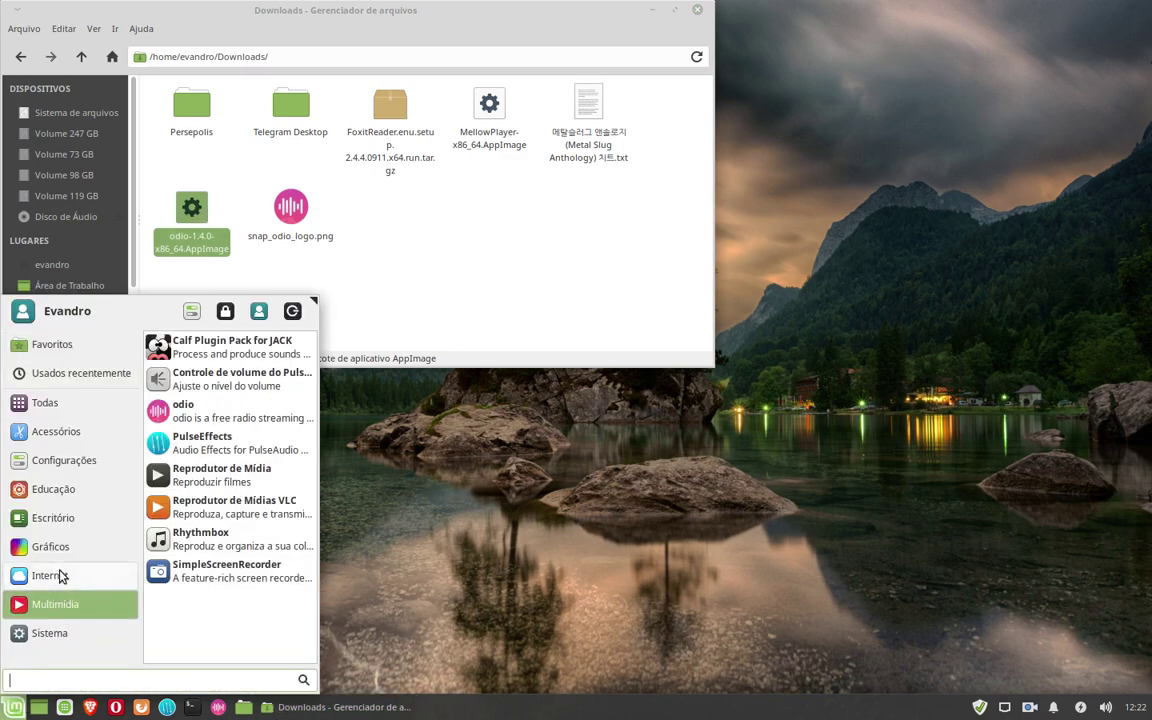
mouse_move(60, 528)
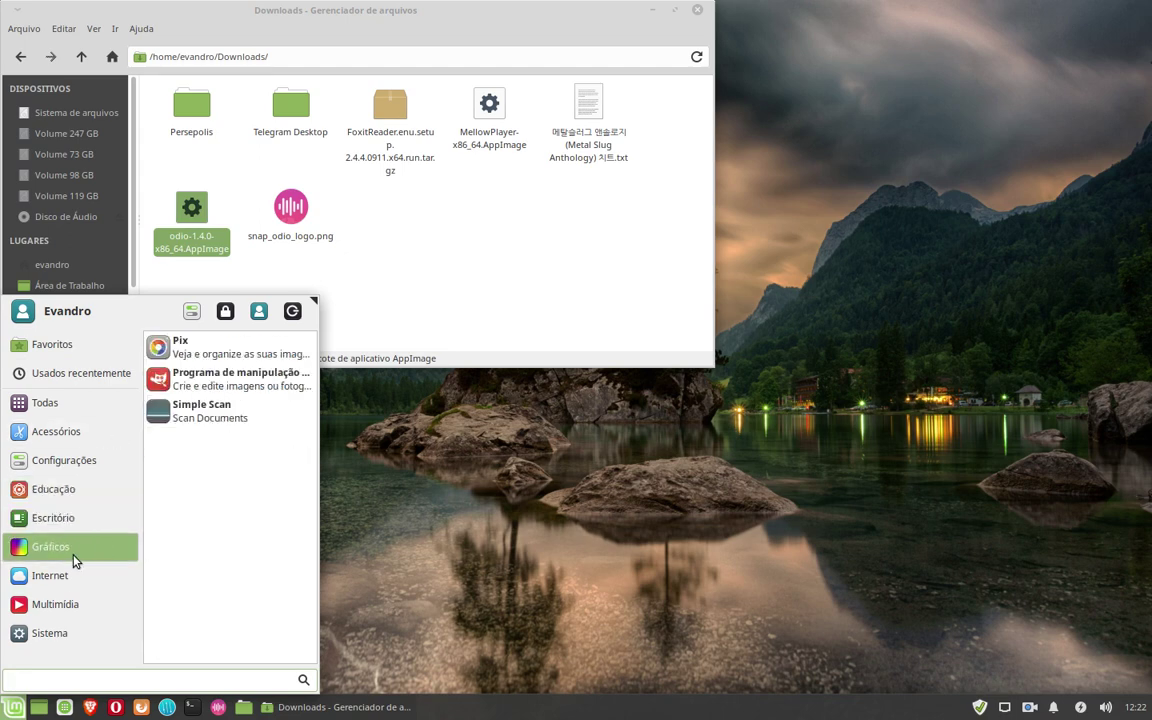
mouse_move(60, 603)
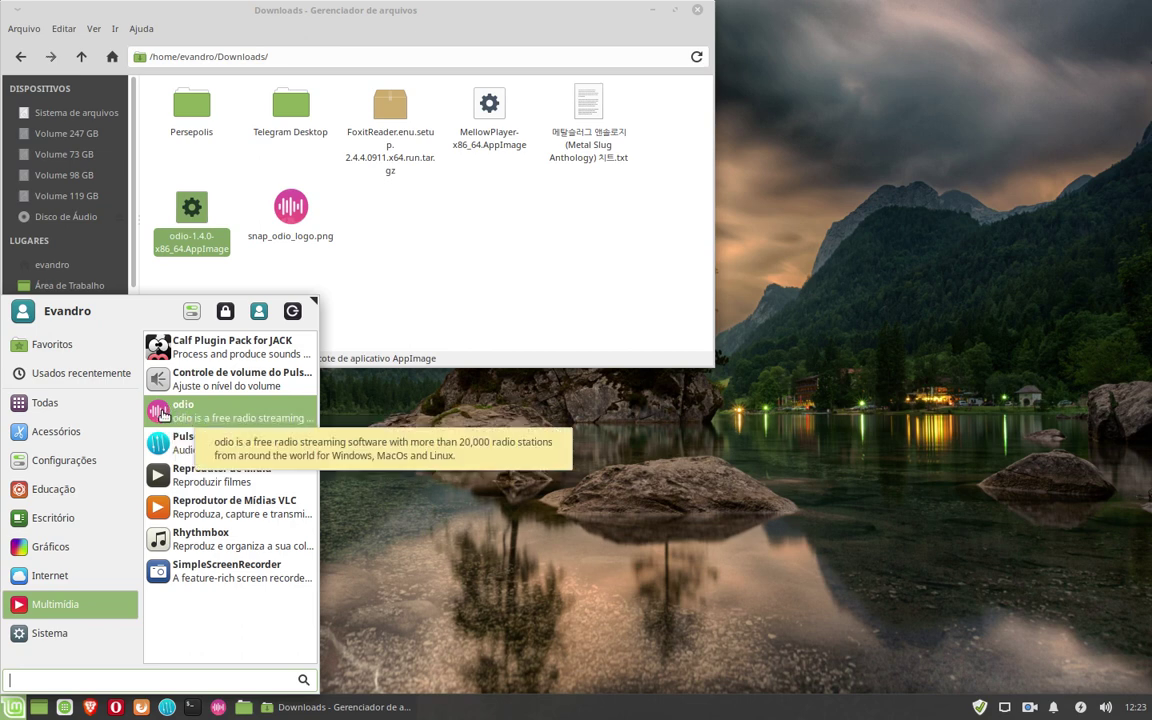
right_click(163, 413)
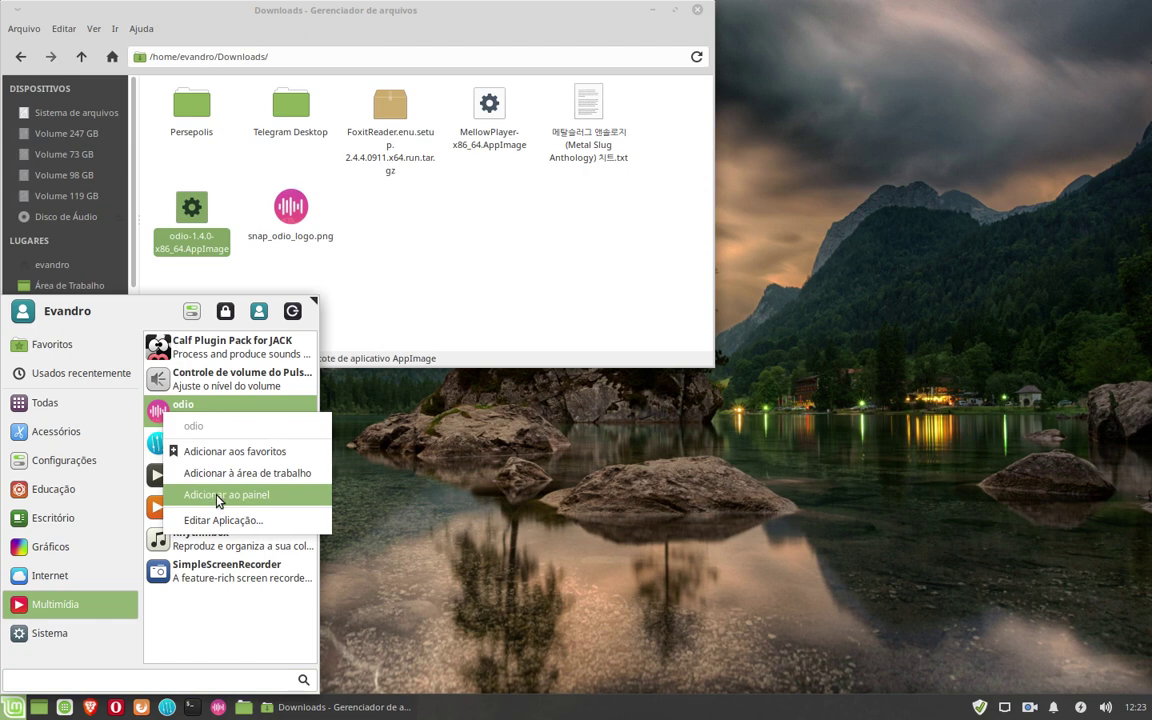
left_click(356, 413)
left_click(416, 567)
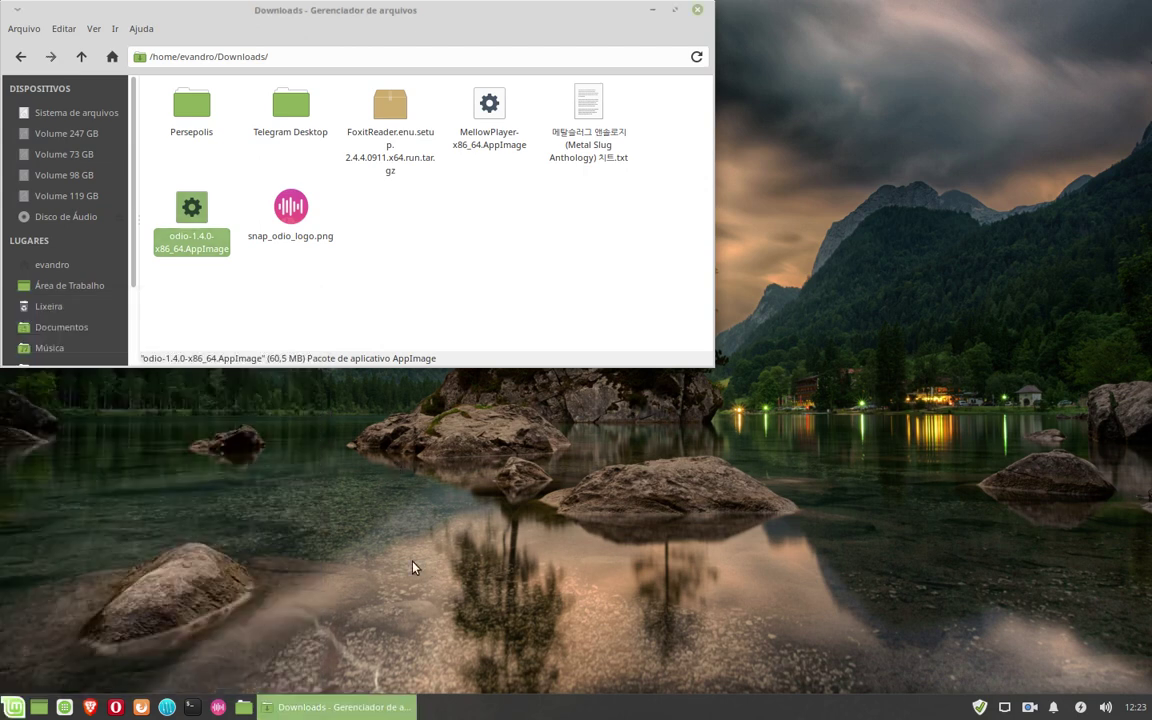
Step: Try showing the odio panel launcher as a label instead of an icon, turn the option back off and close its properties
left_click(219, 709)
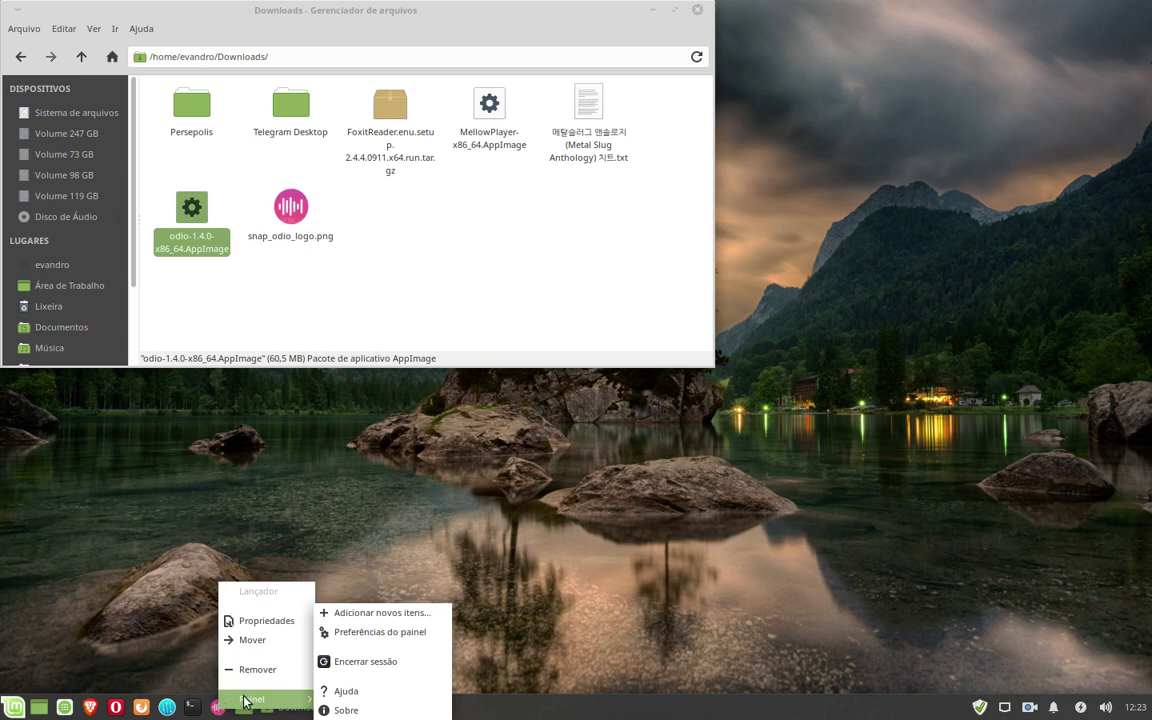
left_click(258, 622)
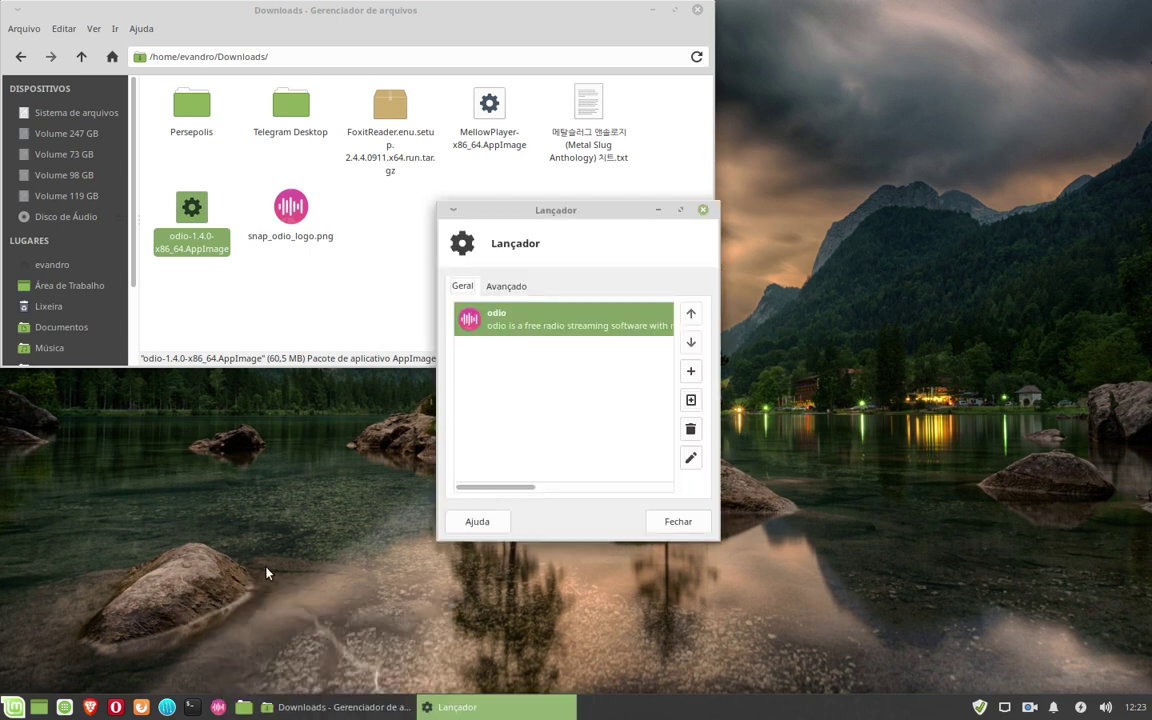
left_click(508, 285)
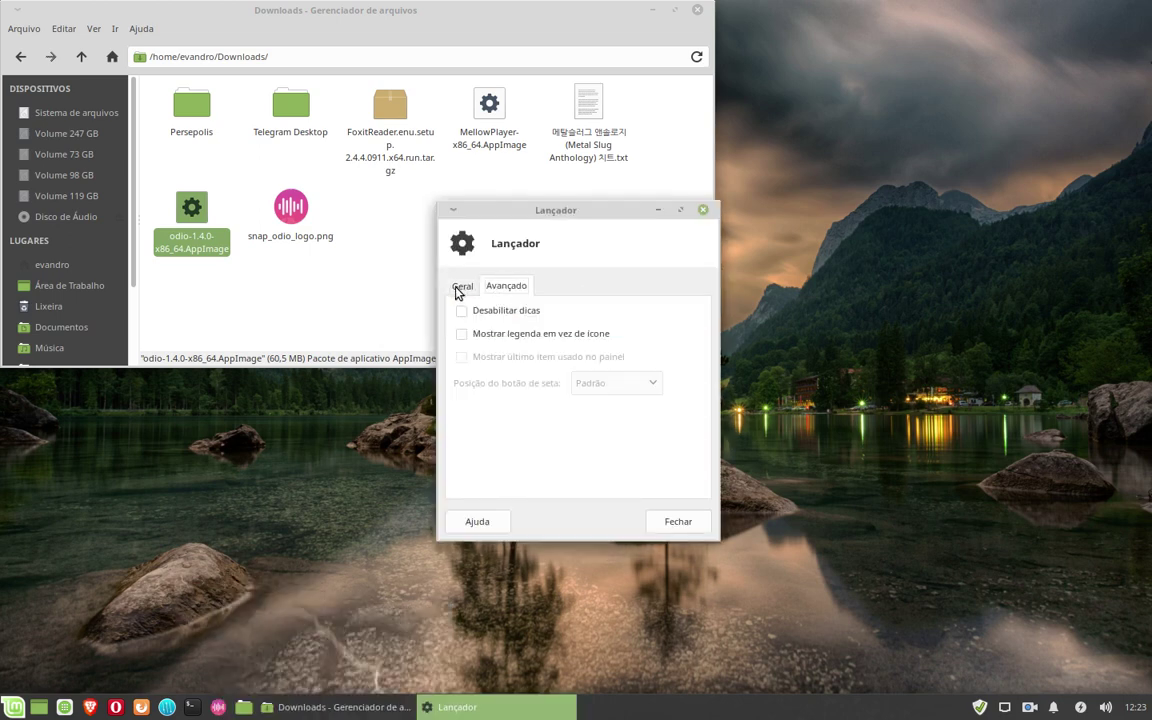
left_click(461, 335)
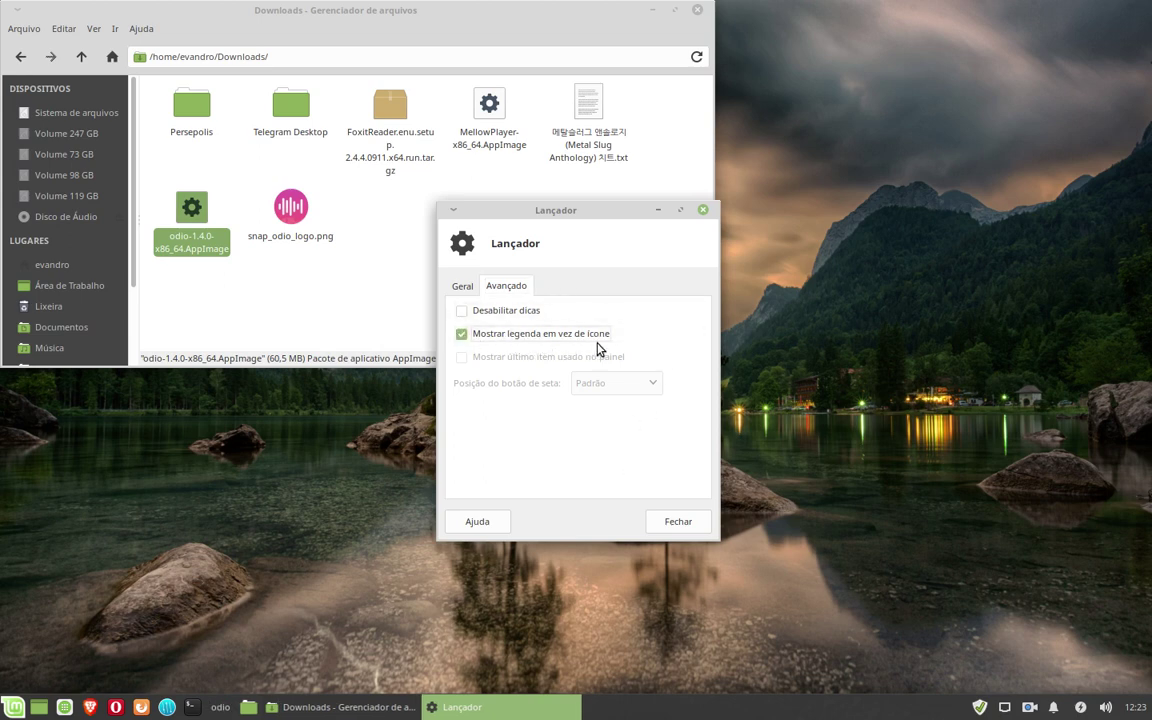
left_click(461, 334)
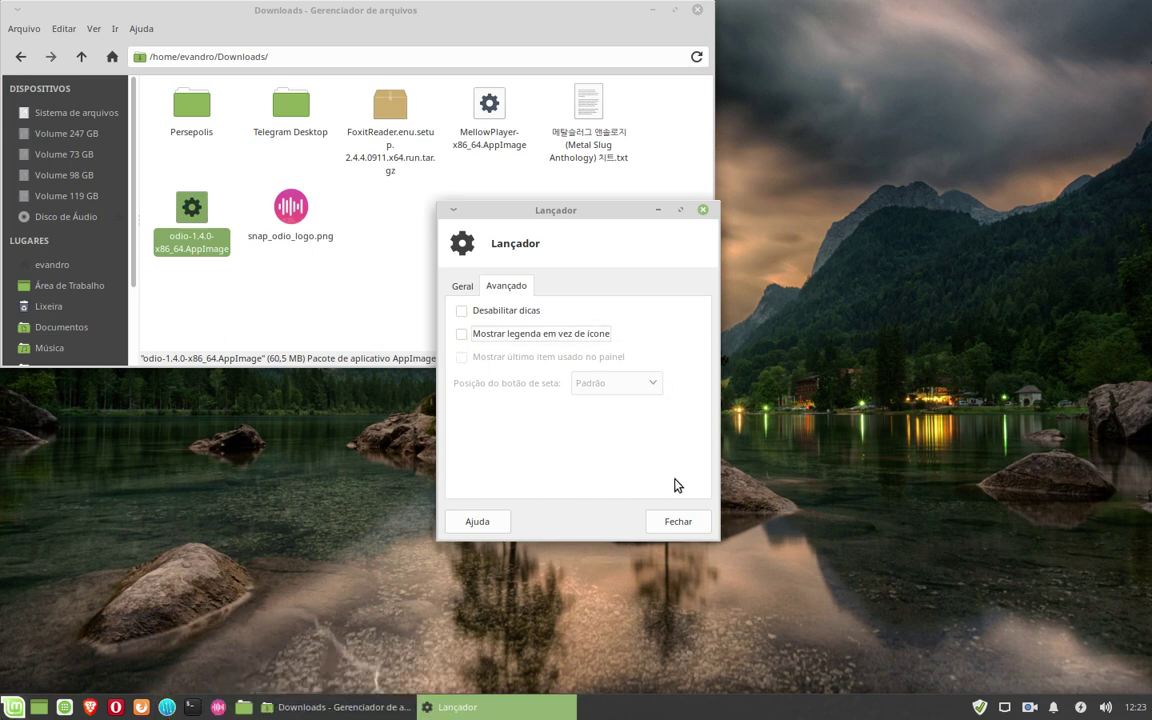
left_click(681, 522)
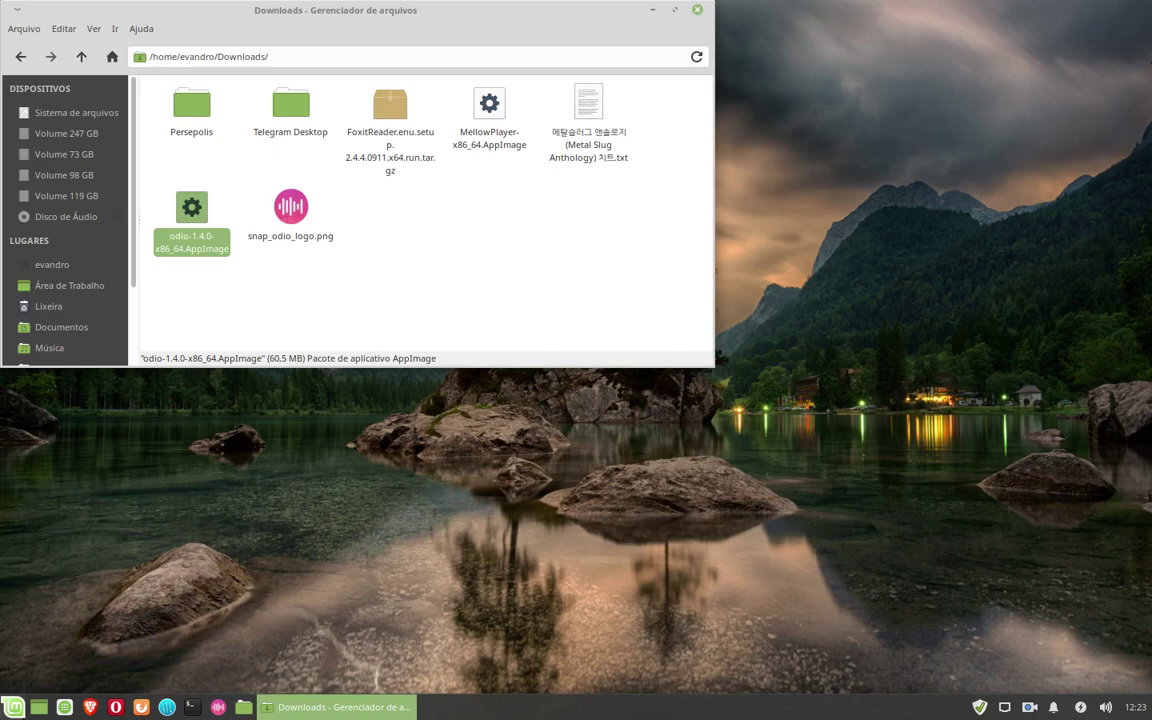
Step: Review the Multimídia applications again and select snap_odio_logo.png in the Downloads folder
key("super")
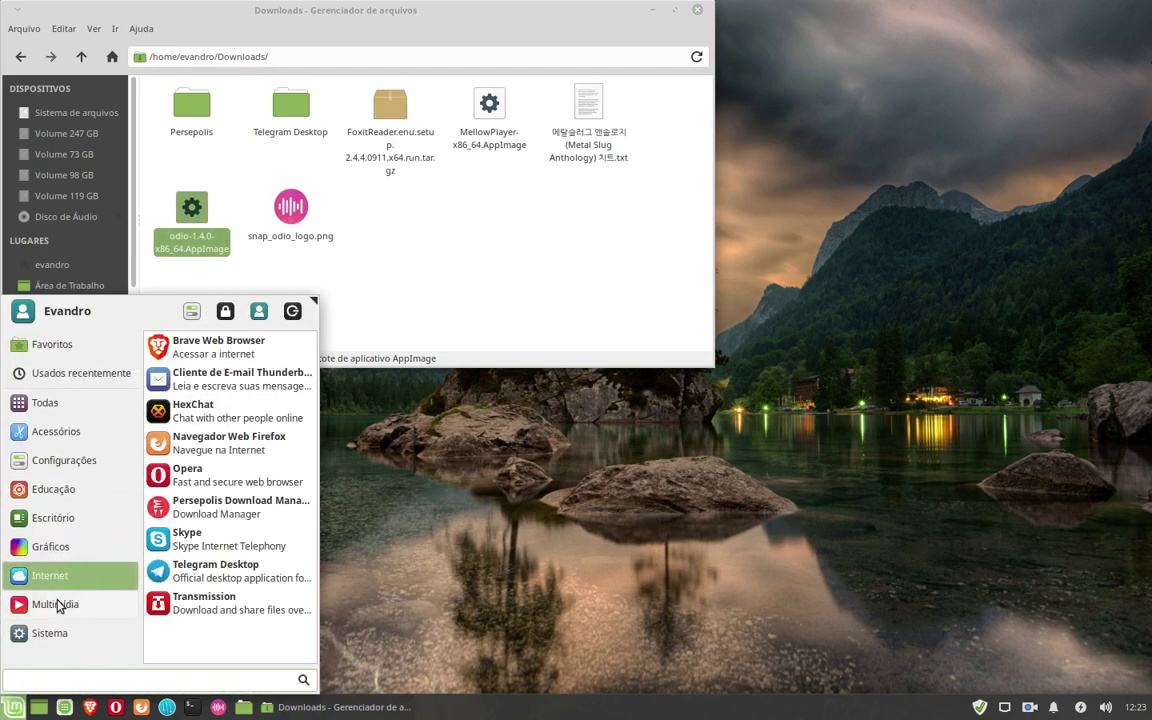
mouse_move(58, 605)
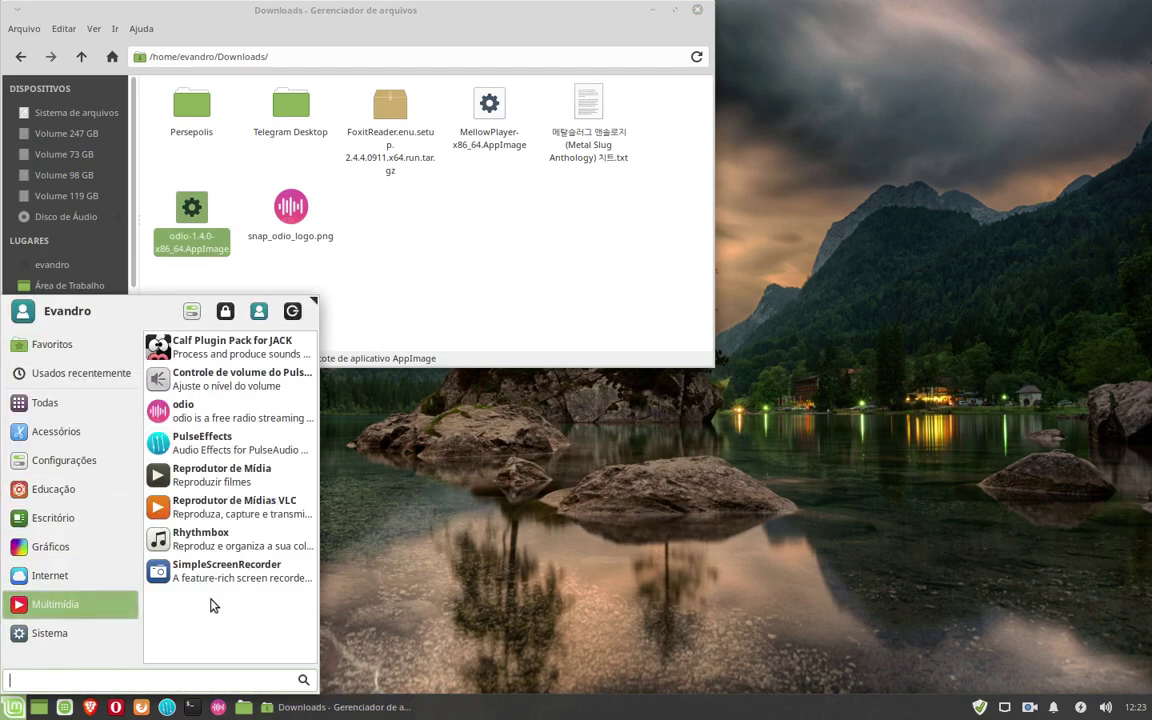
left_click(182, 412)
left_click(288, 212)
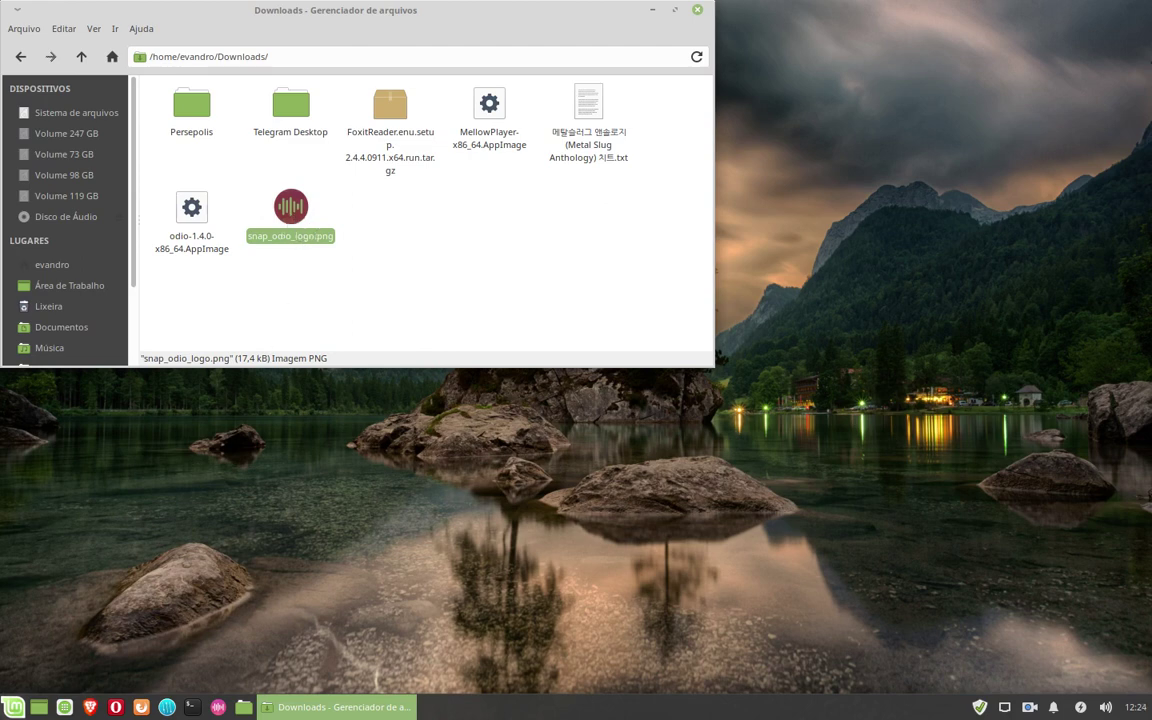
left_click(13, 707)
left_click(497, 217)
left_click(348, 224)
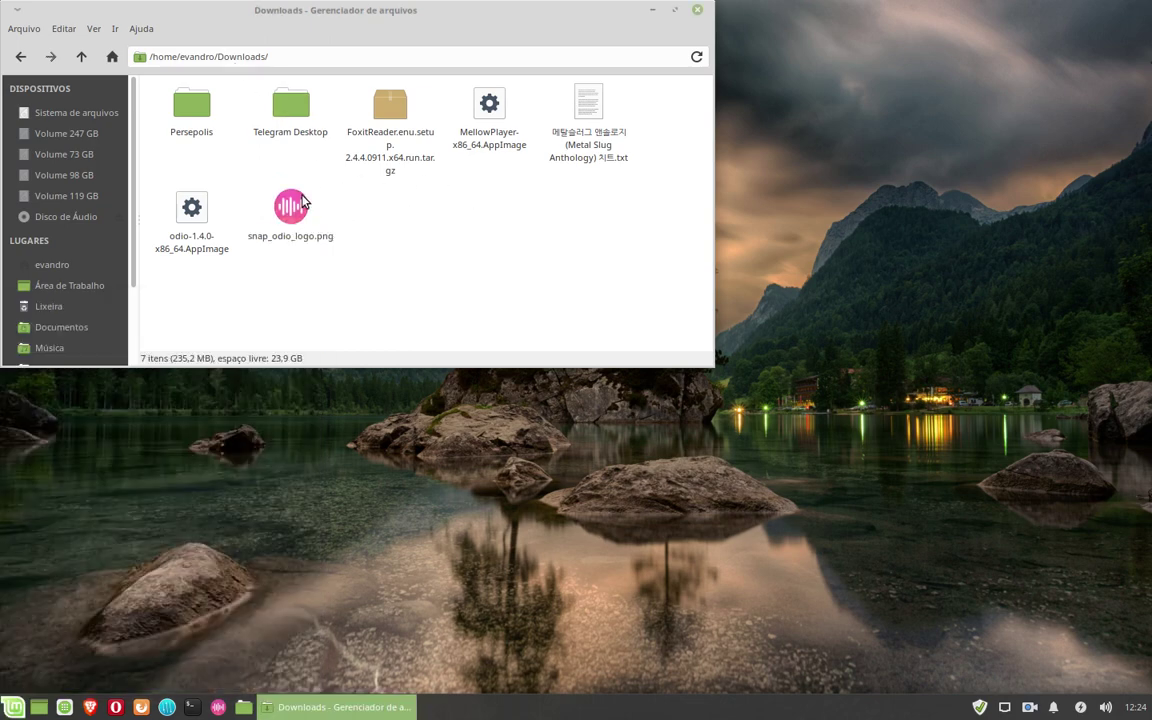
Step: Edit the odio application entry in the Multimídia category, choose snap_odio_logo.png from Downloads as its icon and save the launcher
left_click(13, 707)
mouse_move(54, 581)
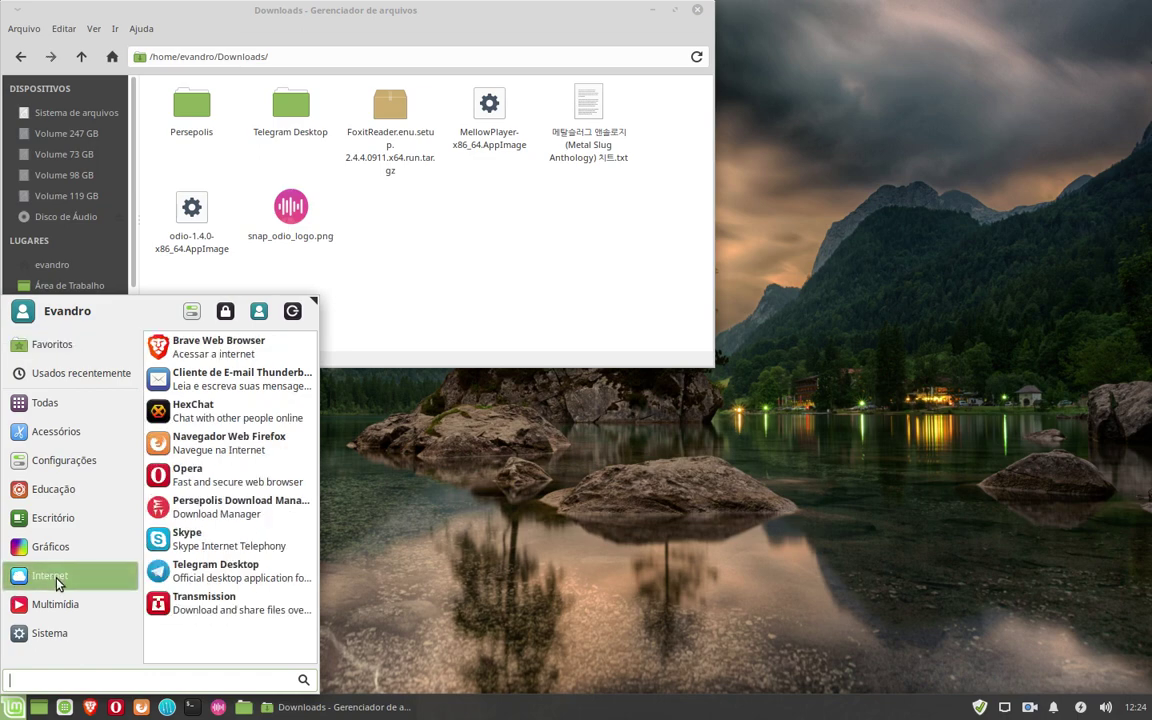
mouse_move(58, 604)
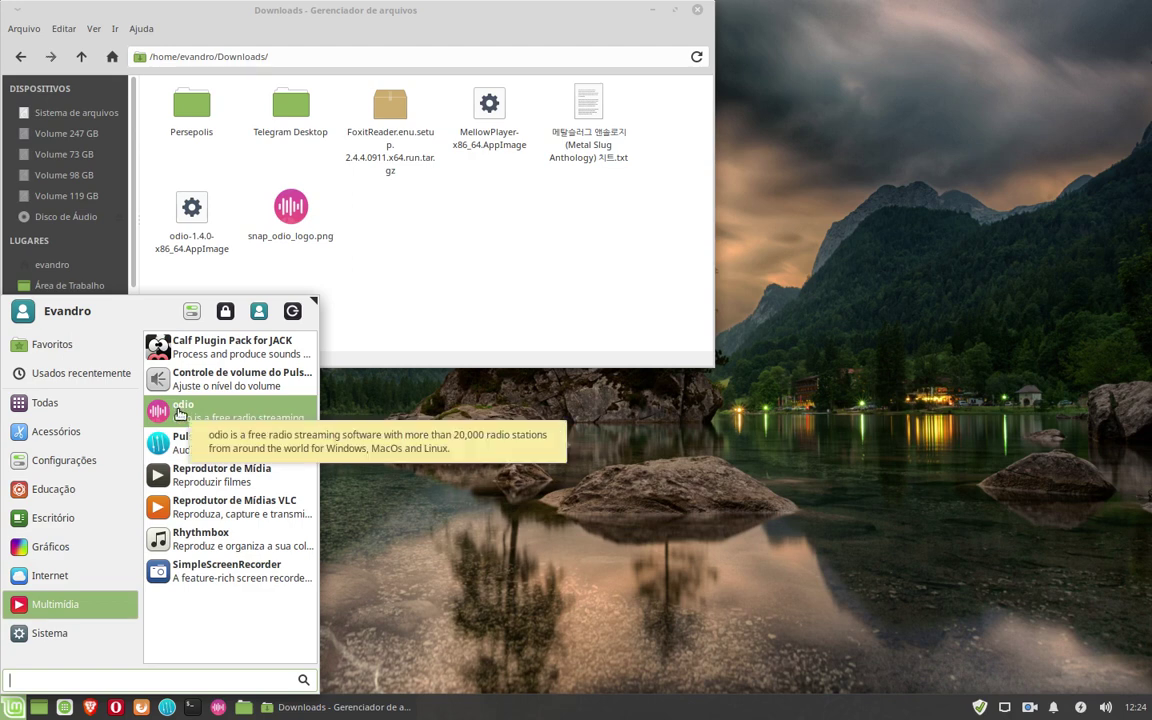
right_click(180, 413)
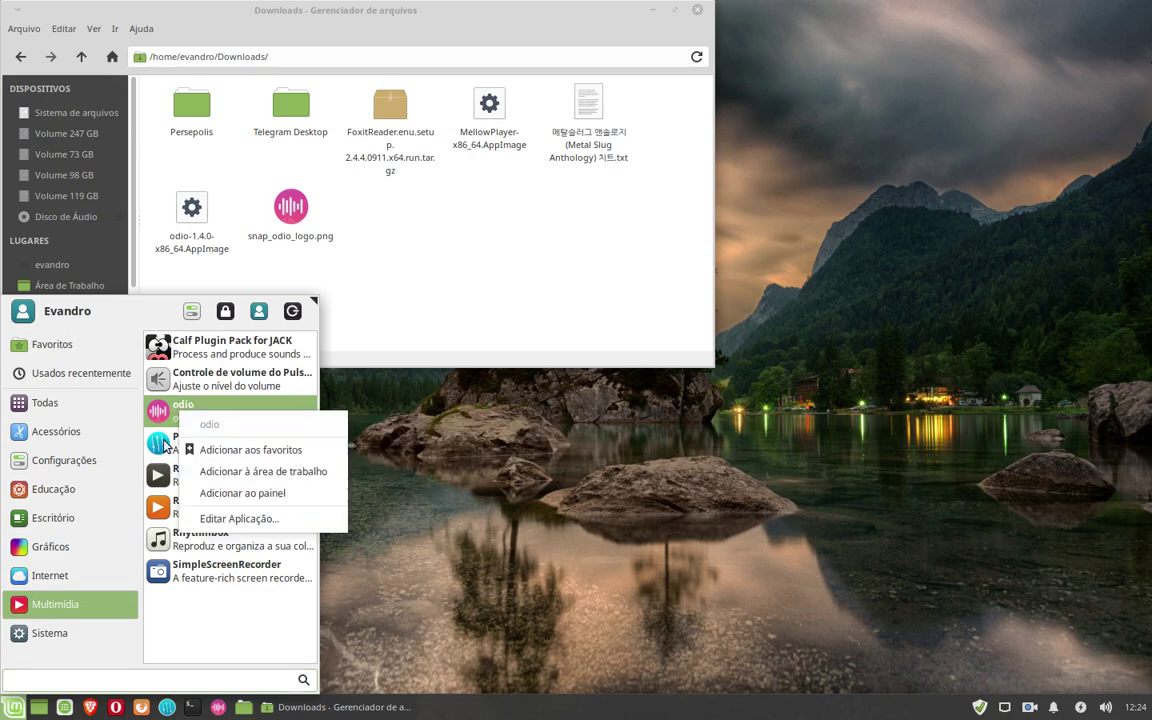
left_click(251, 520)
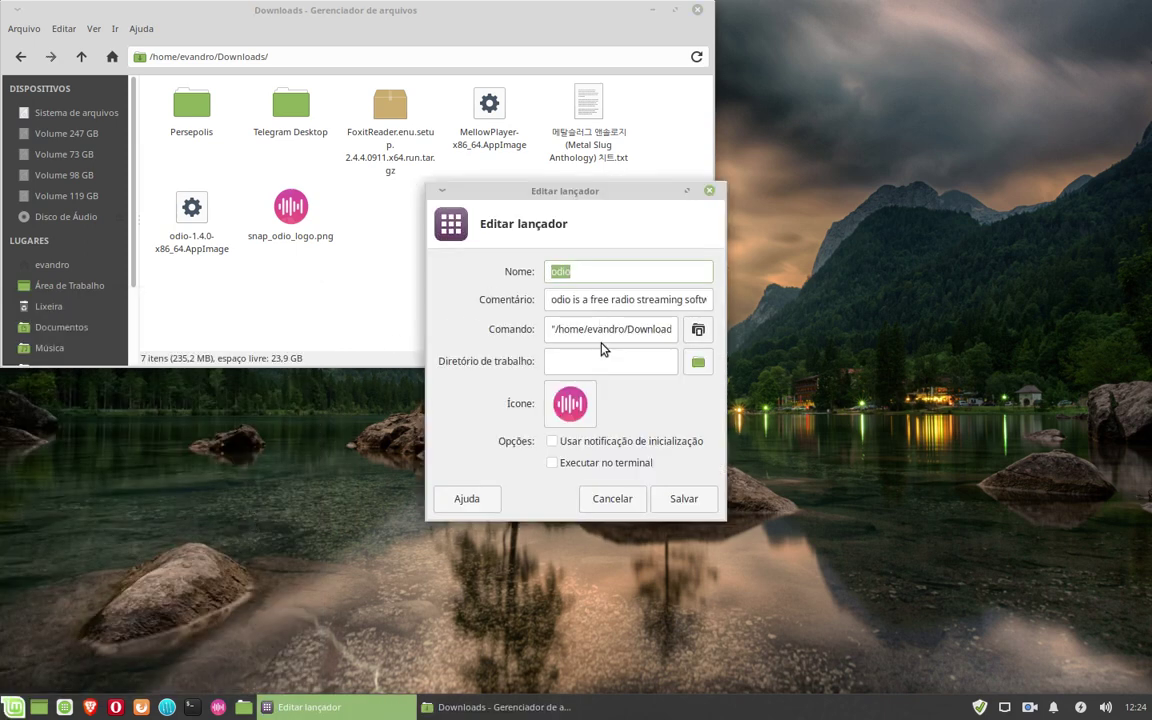
left_click(566, 402)
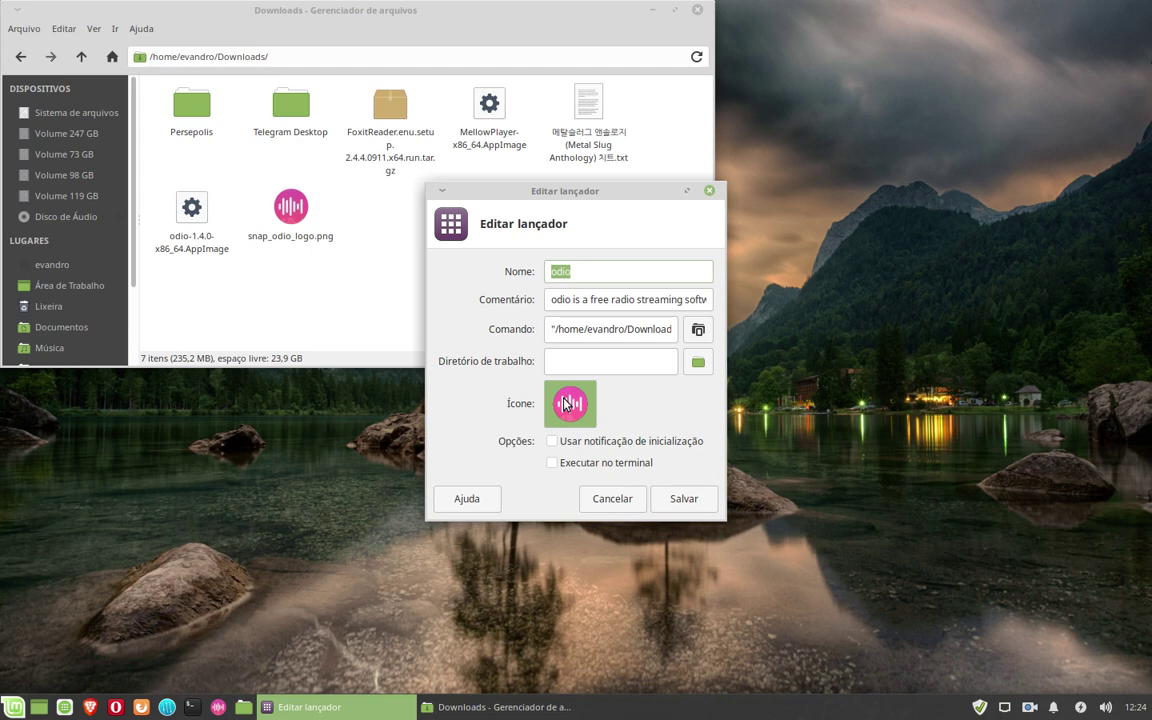
left_click(571, 421)
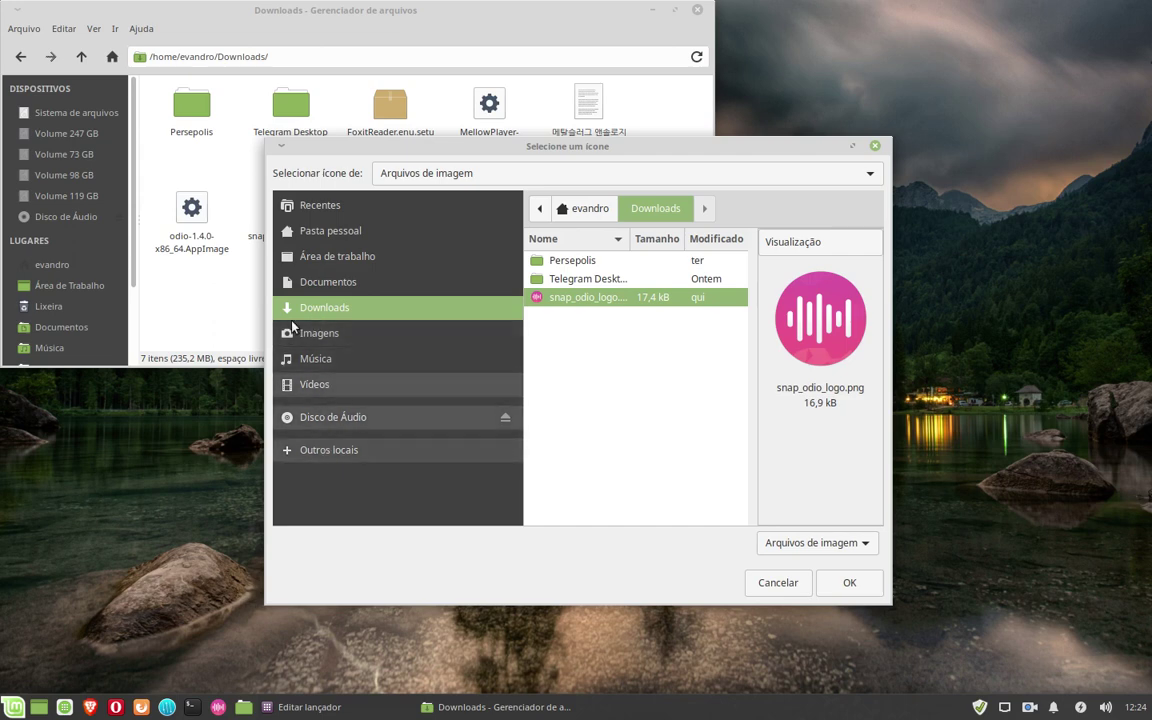
left_click(845, 582)
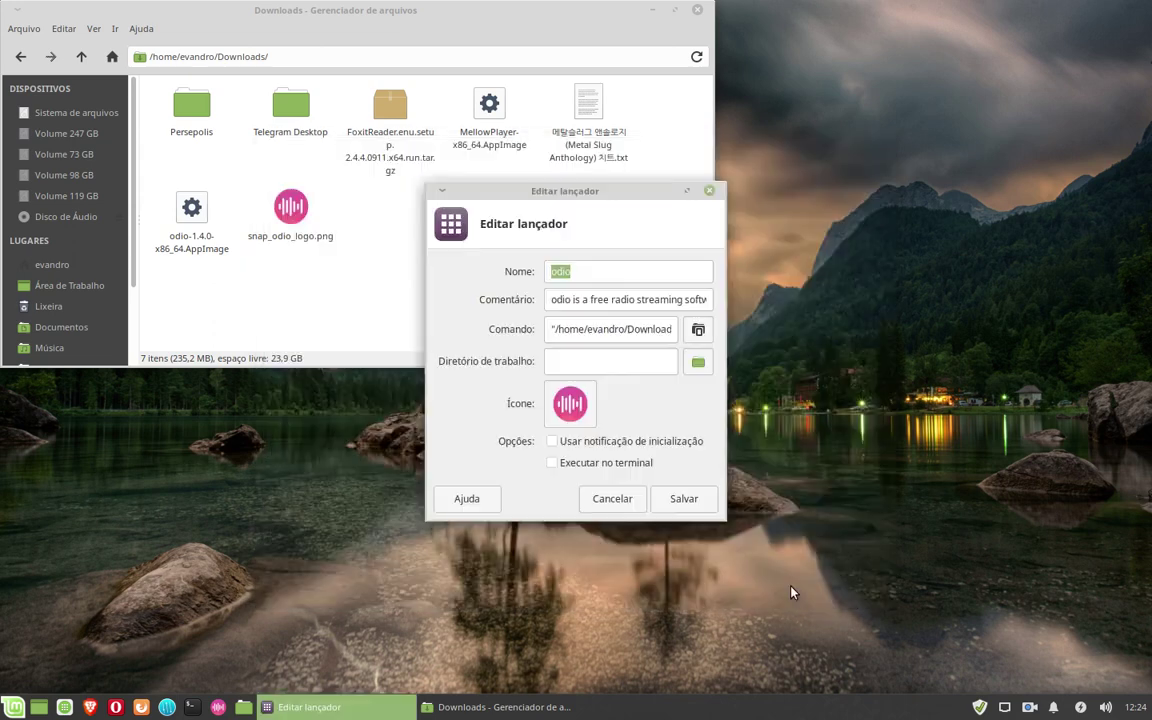
left_click(694, 507)
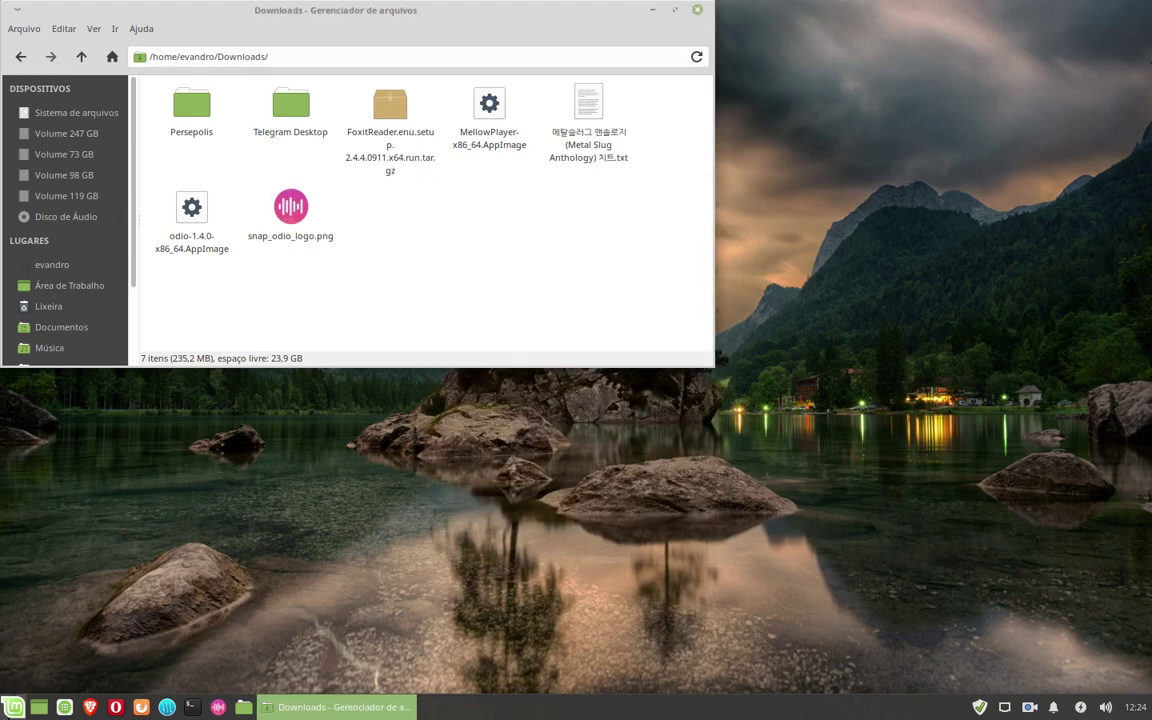
Step: Check the odio entry among the Multimídia applications, dismiss the application list and close the Downloads window
left_click(14, 707)
left_click(63, 607)
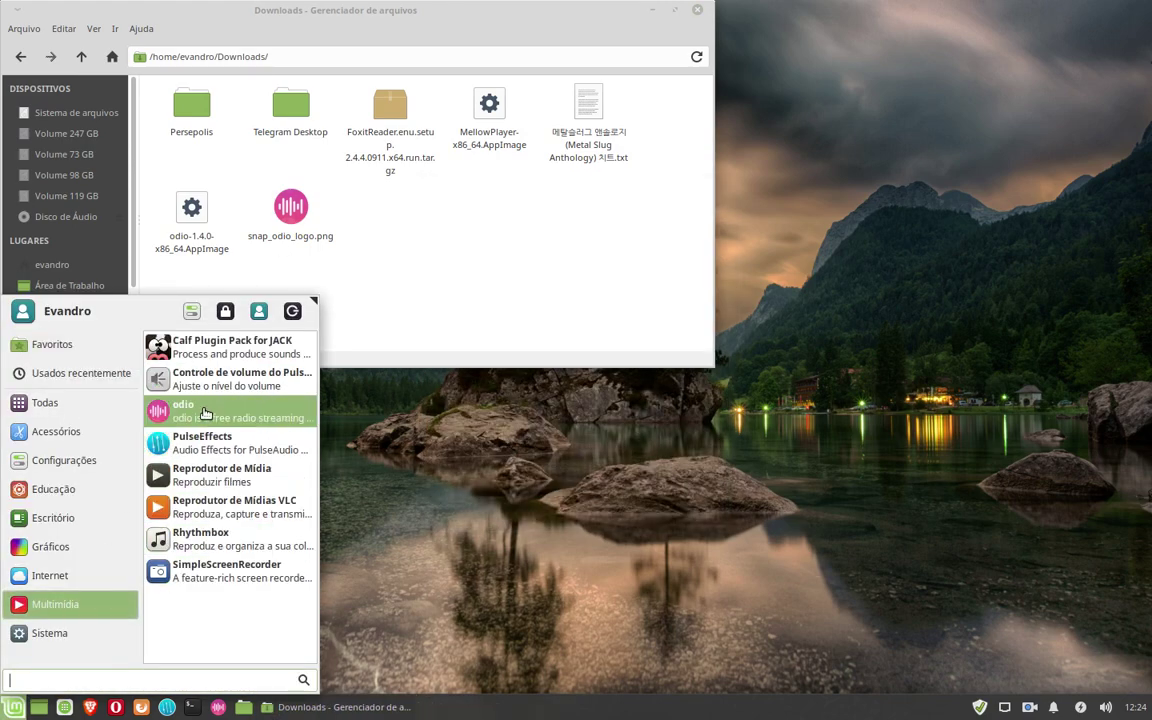
left_click(404, 495)
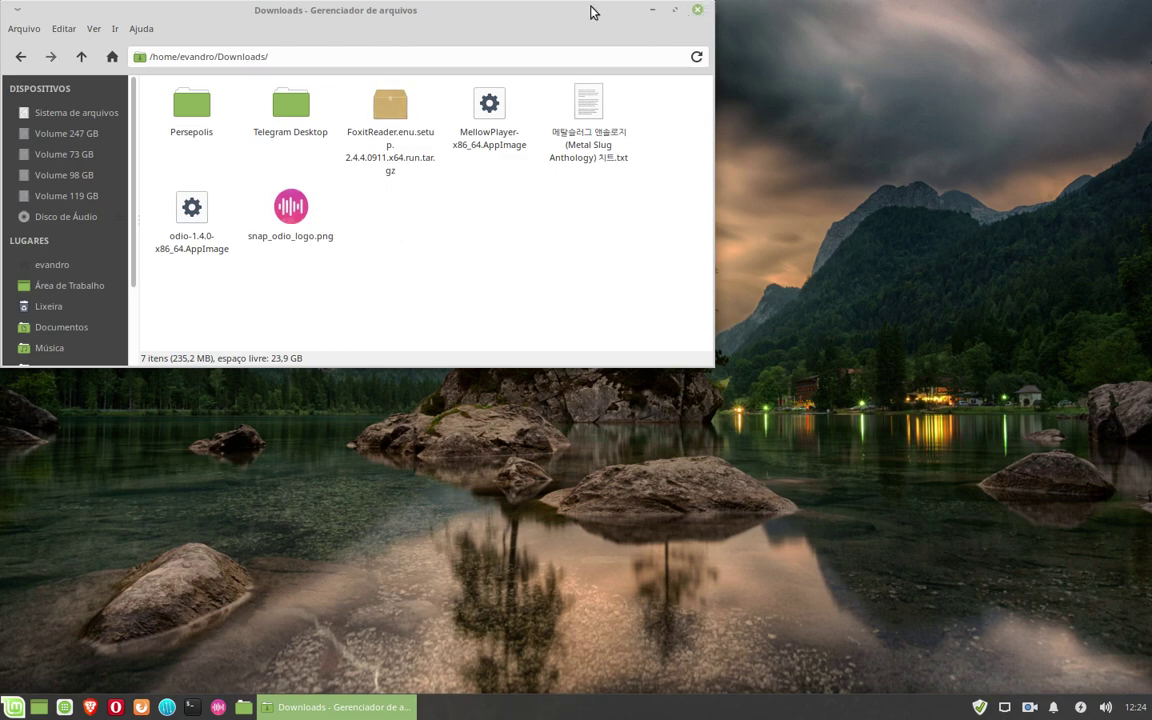
left_click(697, 9)
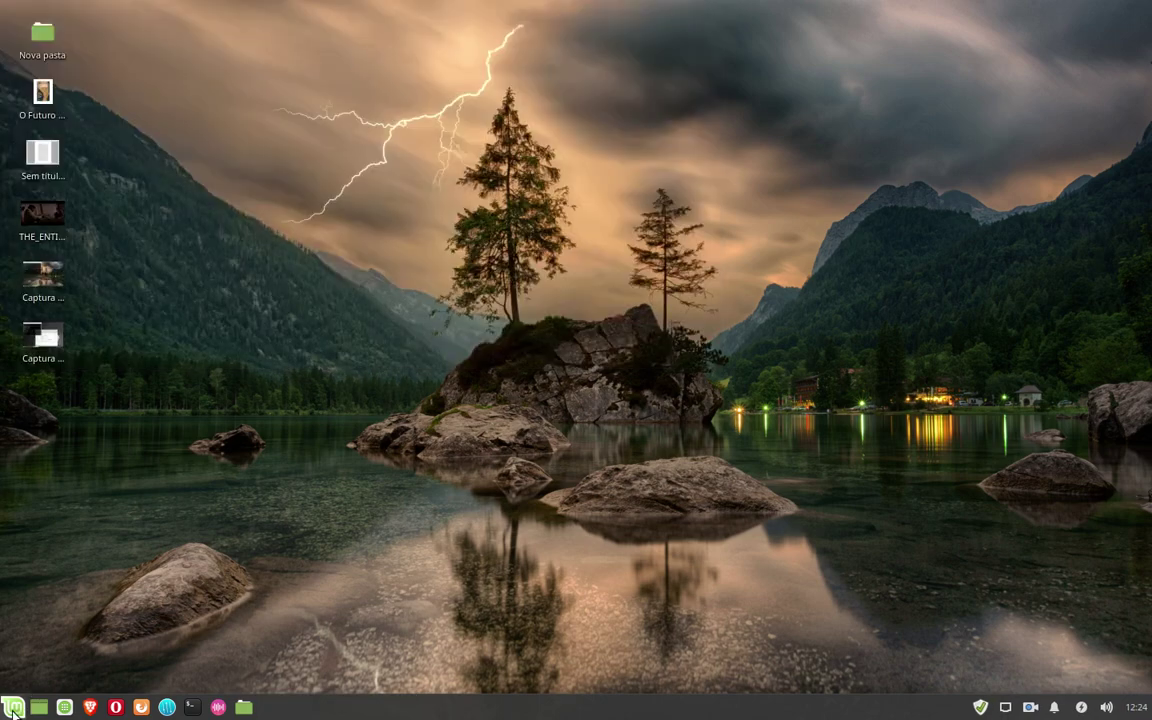
Step: Look through the Internet, Multimídia and Sistema categories, reviewing the full list of Sistema applications
left_click(13, 708)
left_click(62, 576)
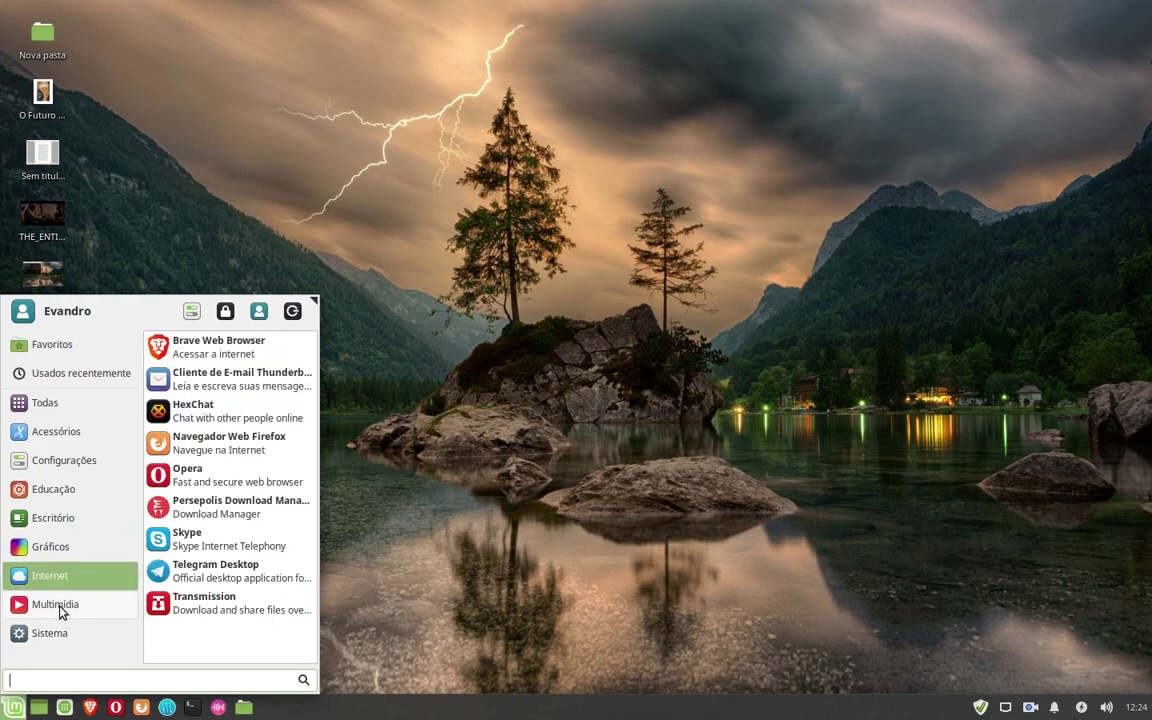
left_click(59, 608)
left_click(57, 638)
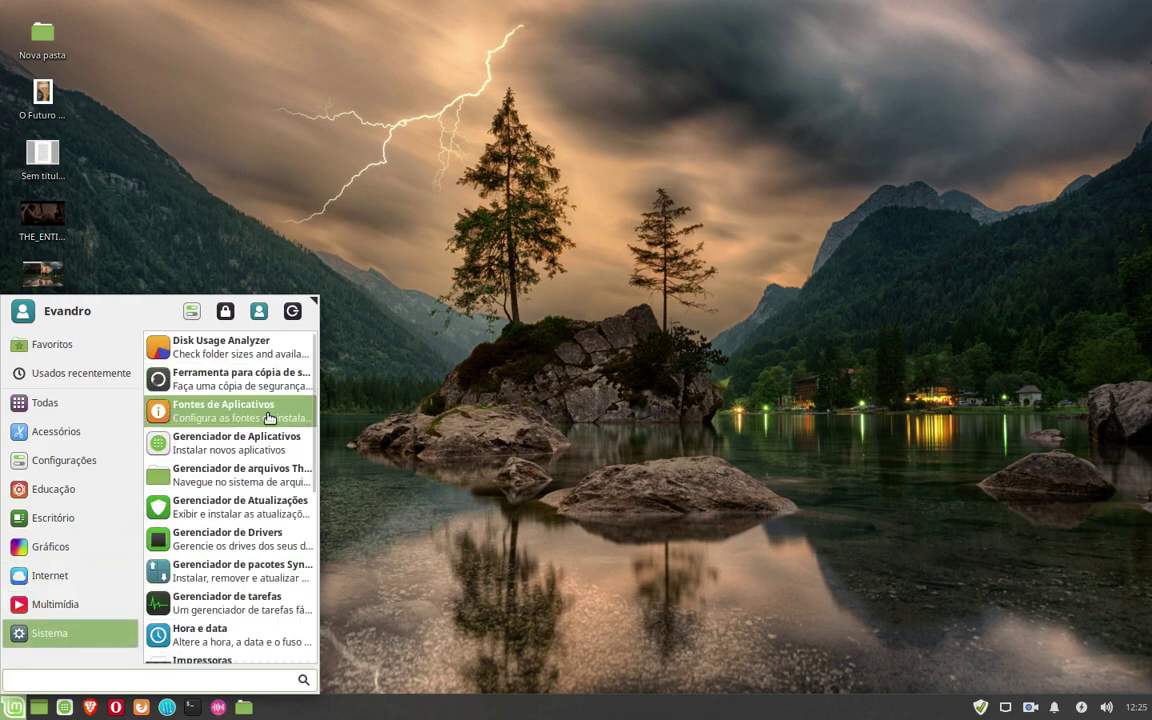
scroll(269, 418, "down", 5)
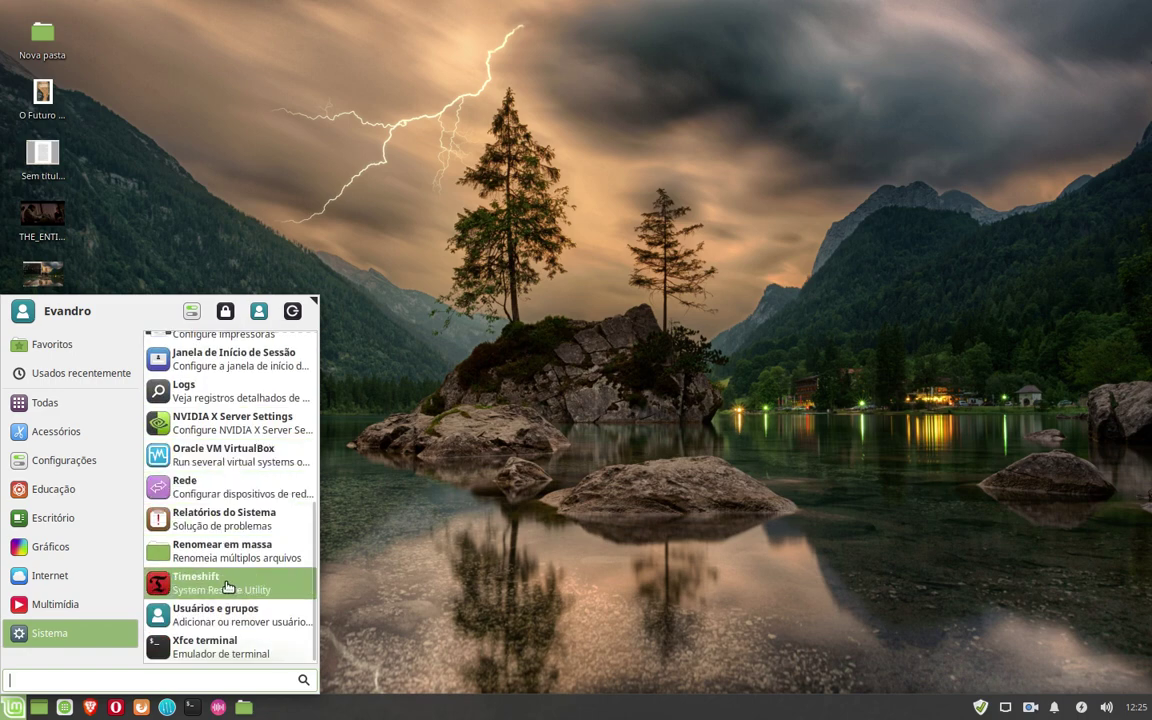
scroll(222, 600, "up", 2)
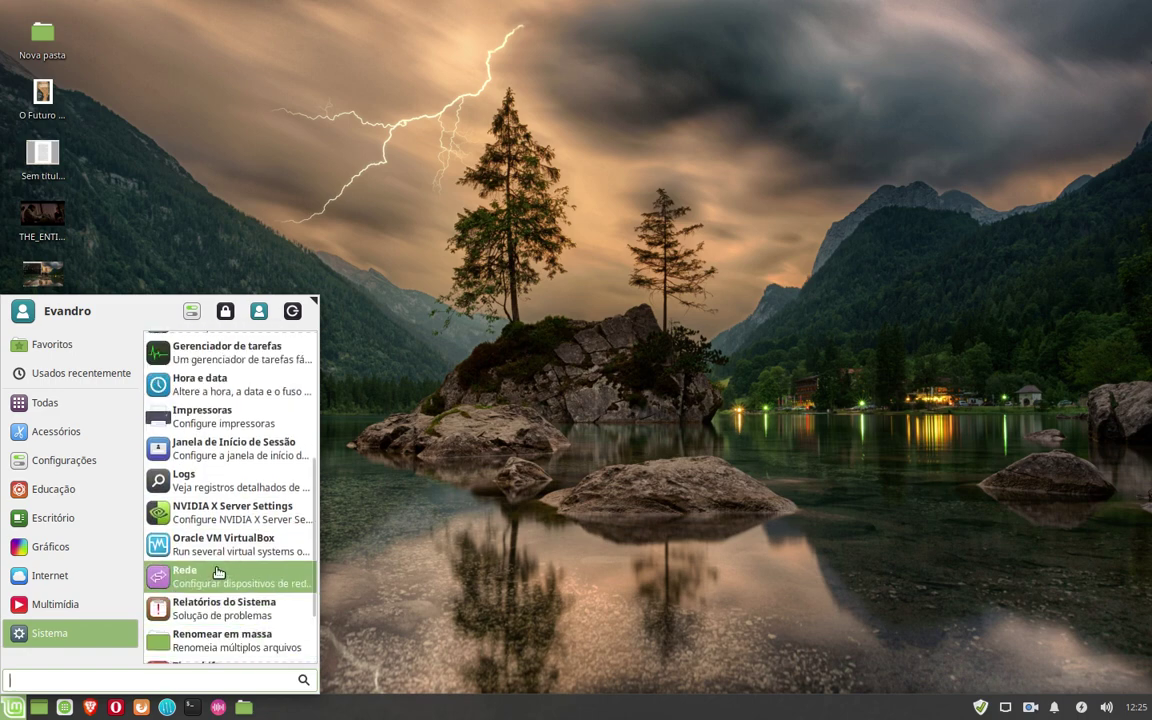
scroll(205, 530, "up", 2)
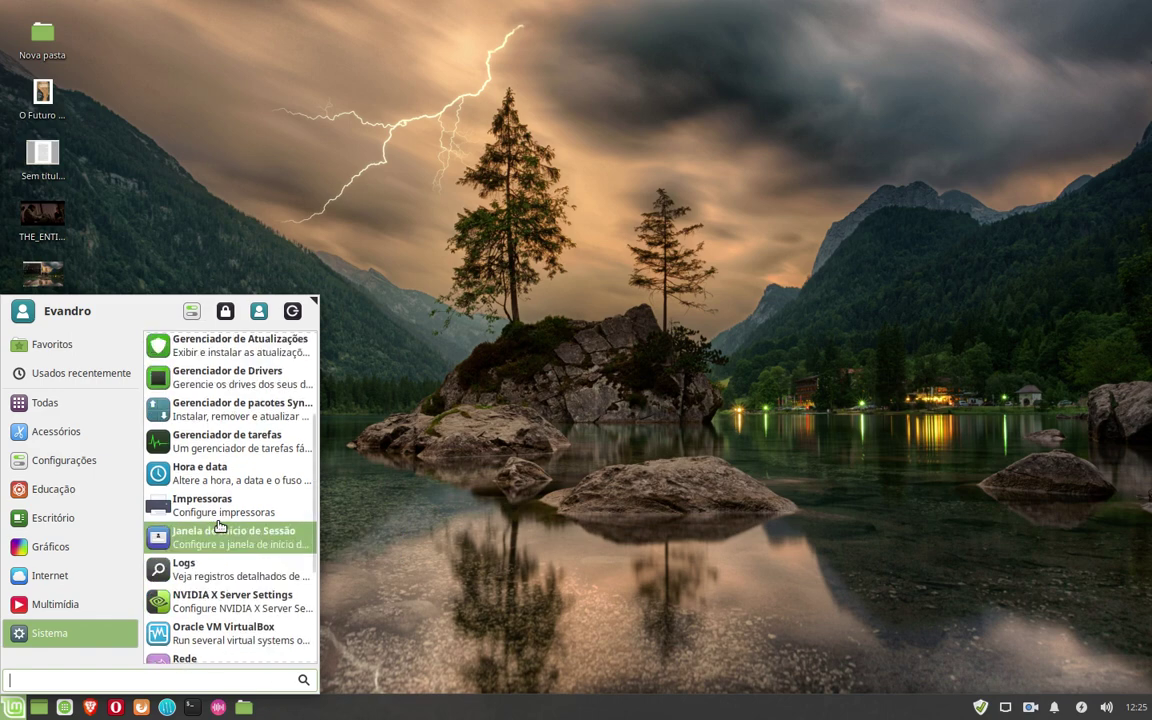
scroll(200, 620, "up", 3)
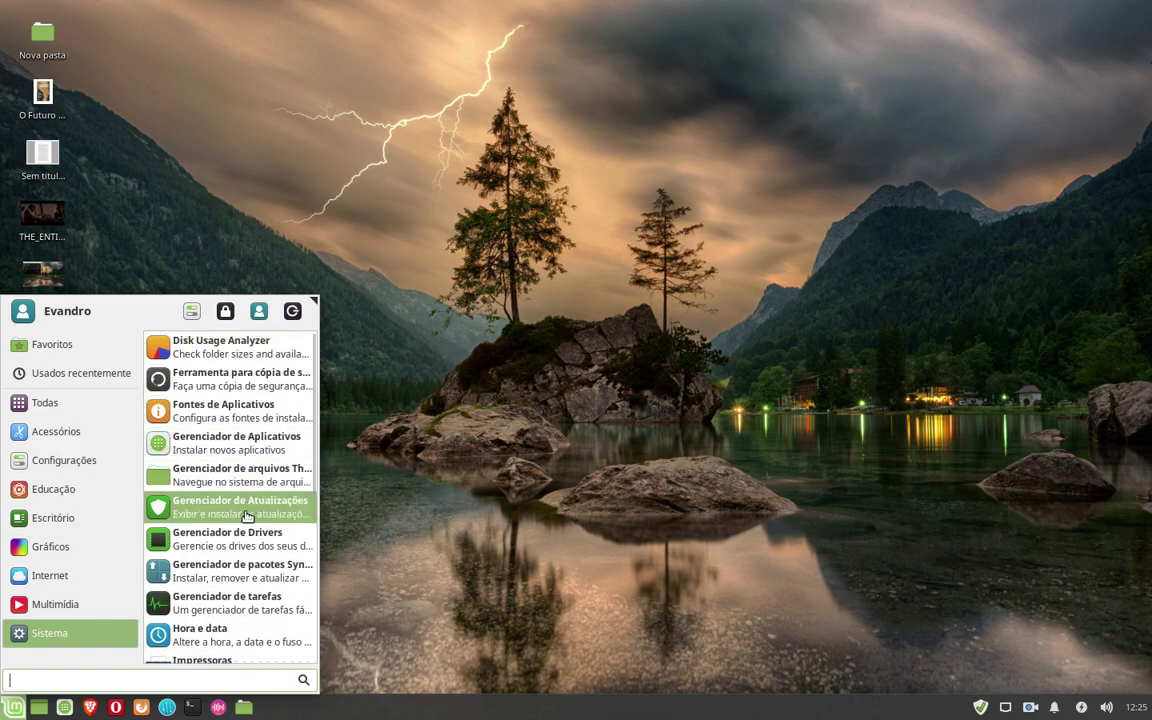
Step: Open the Gerenciador de Aplicativos, browse its Flatpak category and return to the start page
left_click(235, 444)
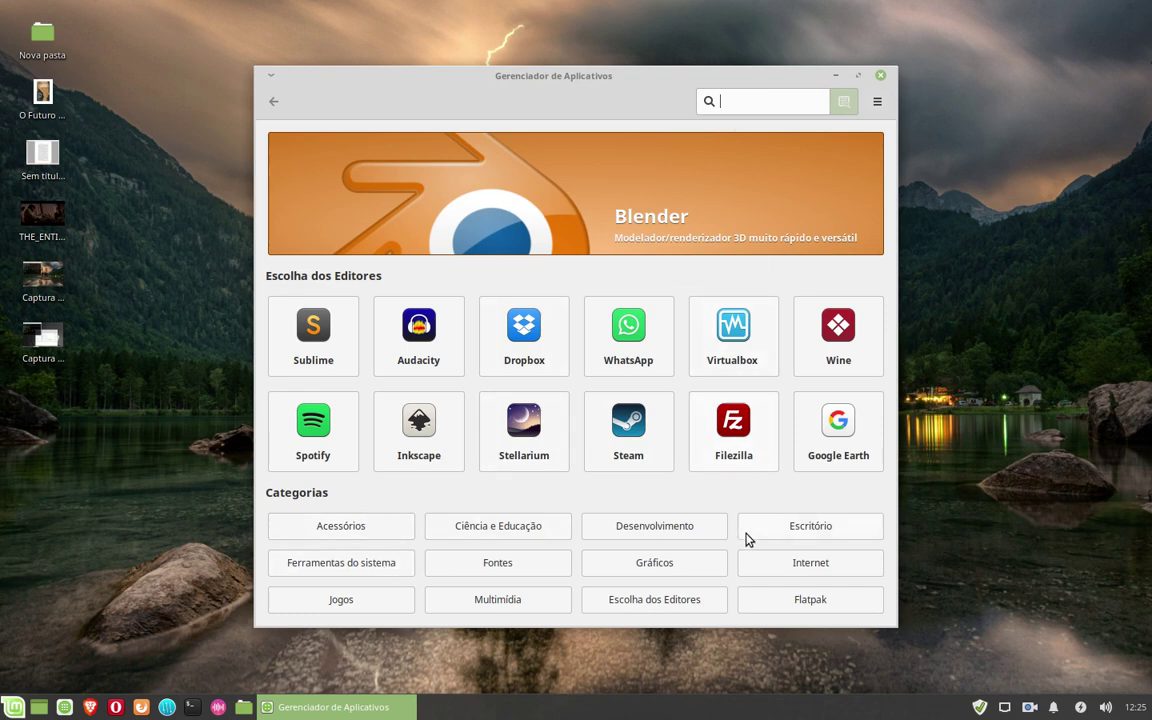
left_click(808, 603)
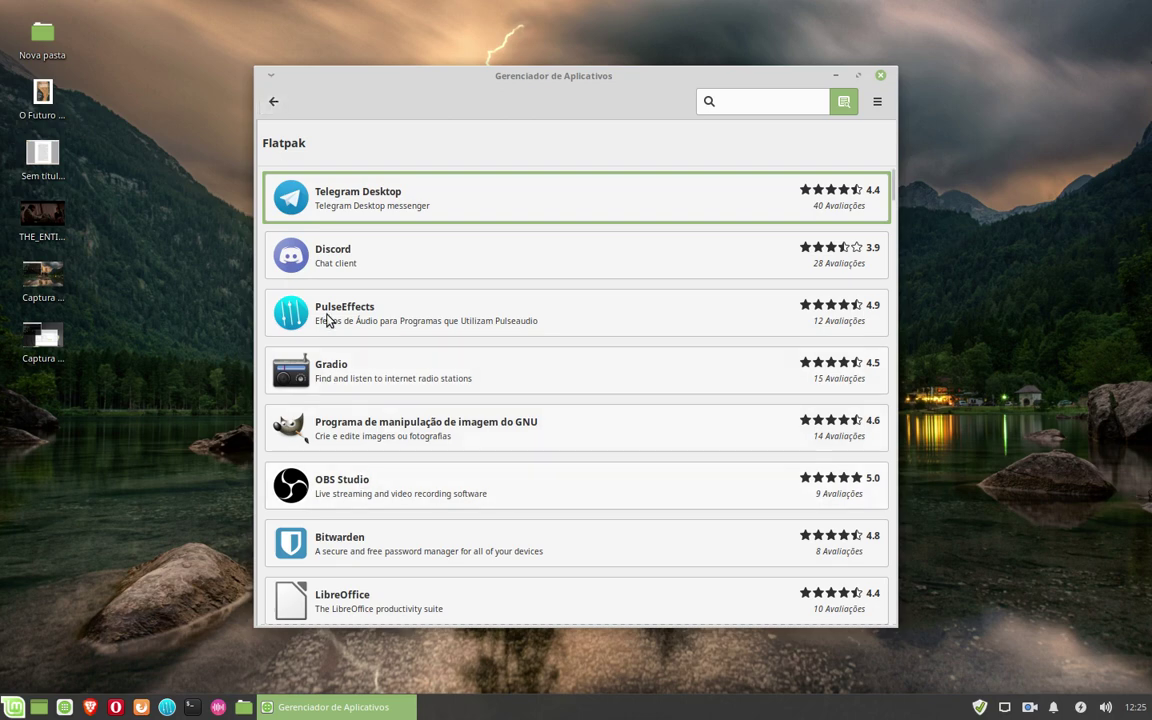
scroll(386, 538, "down", 5)
scroll(386, 540, "down", 5)
scroll(386, 545, "up", 6)
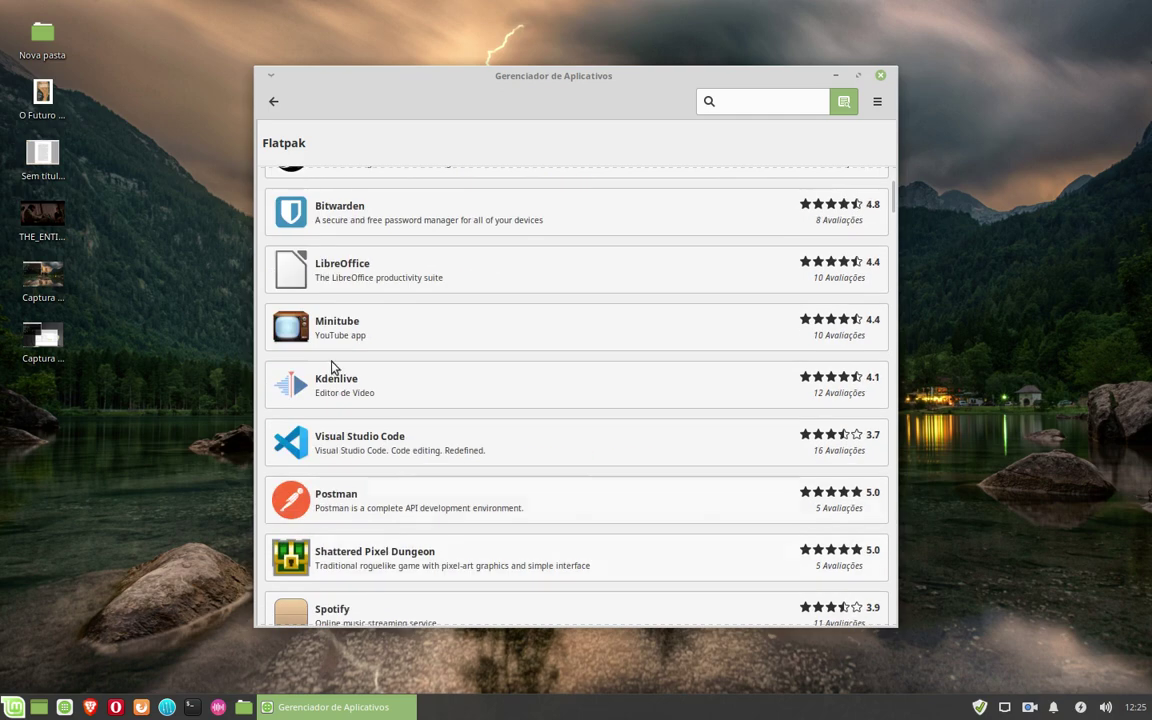
left_click(283, 96)
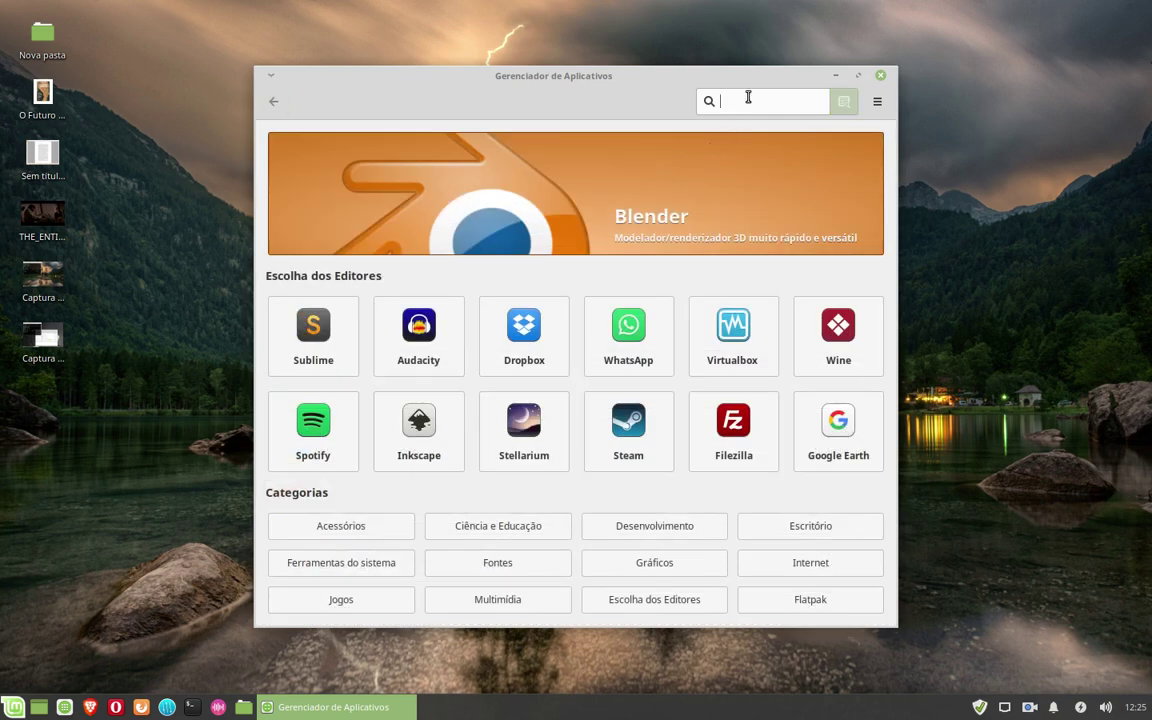
Step: Search the application manager for vlc and examine the VLC (Flathub) page, including its package details and reviews
type("vlc")
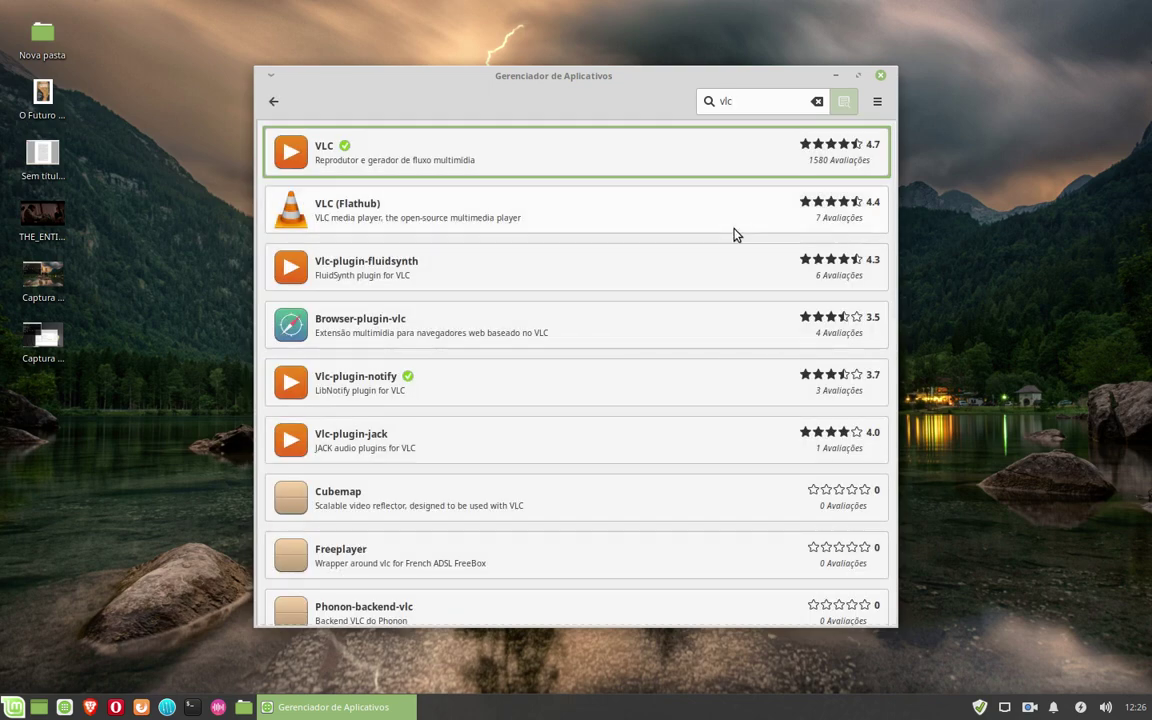
left_click(380, 210)
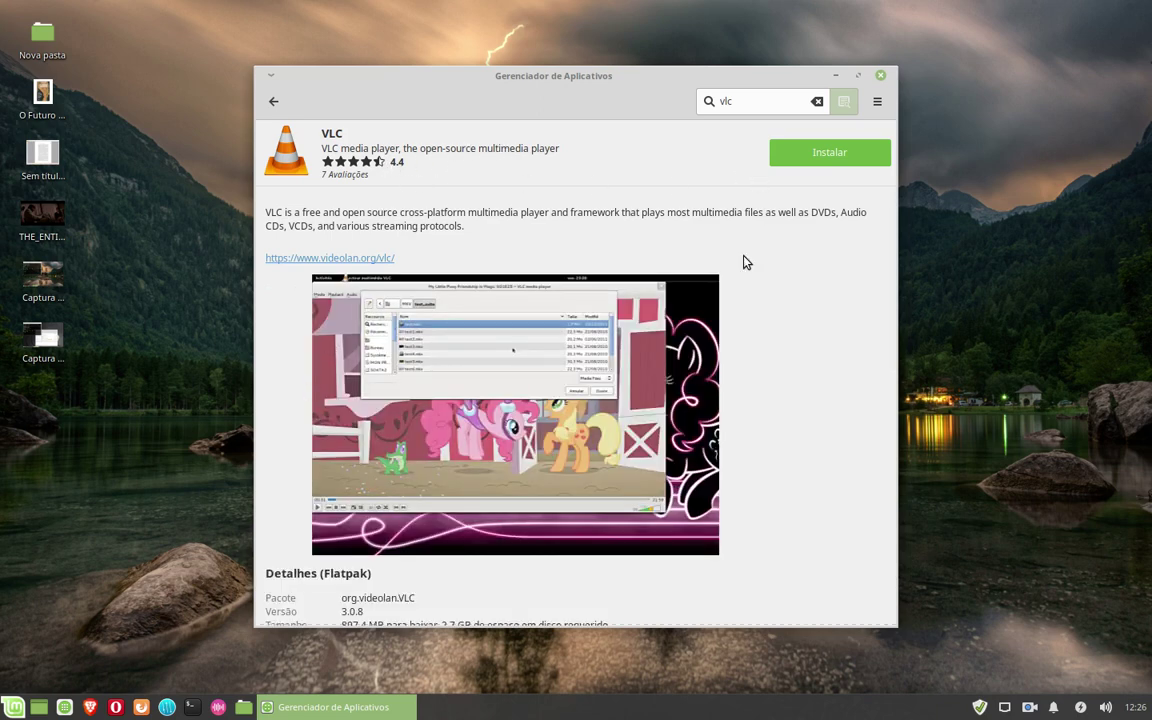
scroll(442, 401, "down", 3)
scroll(294, 405, "down", 1)
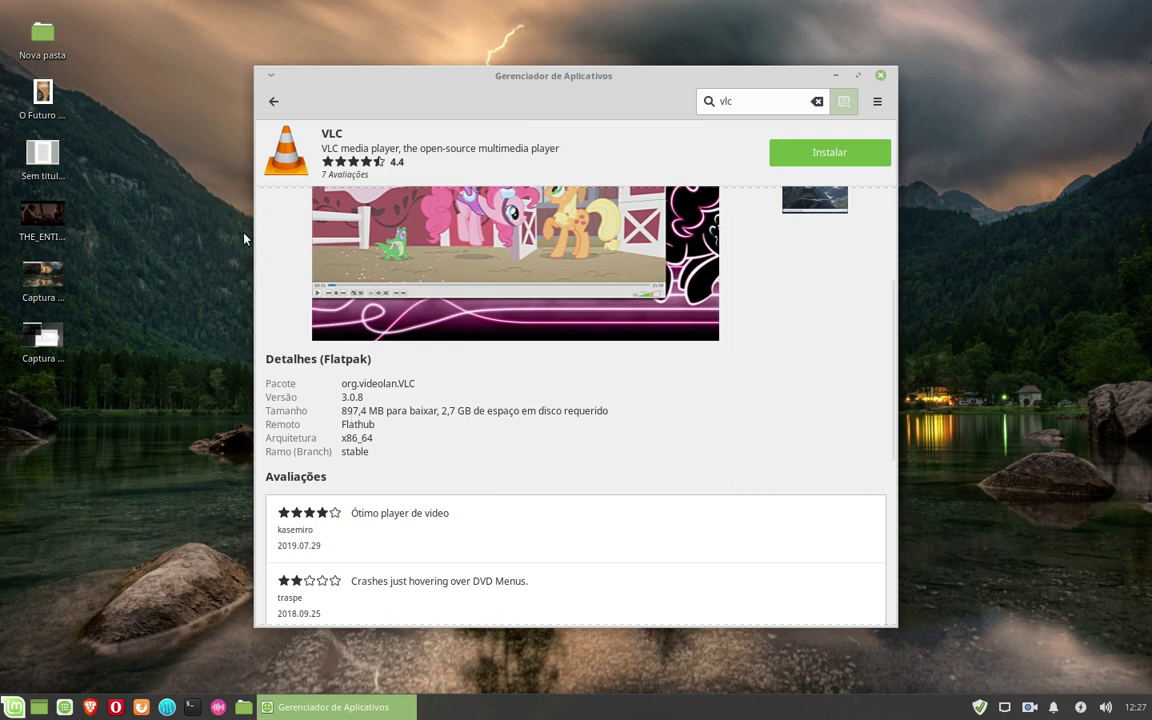
Step: Return from the VLC page to the application manager's start page and close the manager
left_click(276, 102)
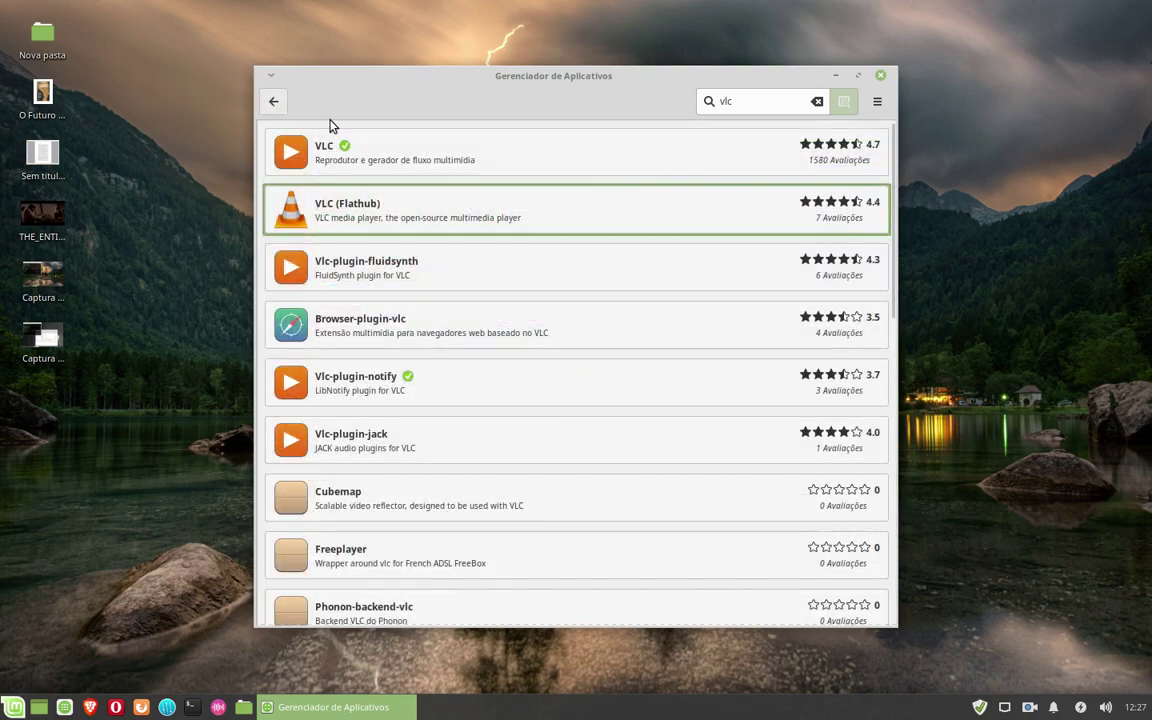
left_click(273, 103)
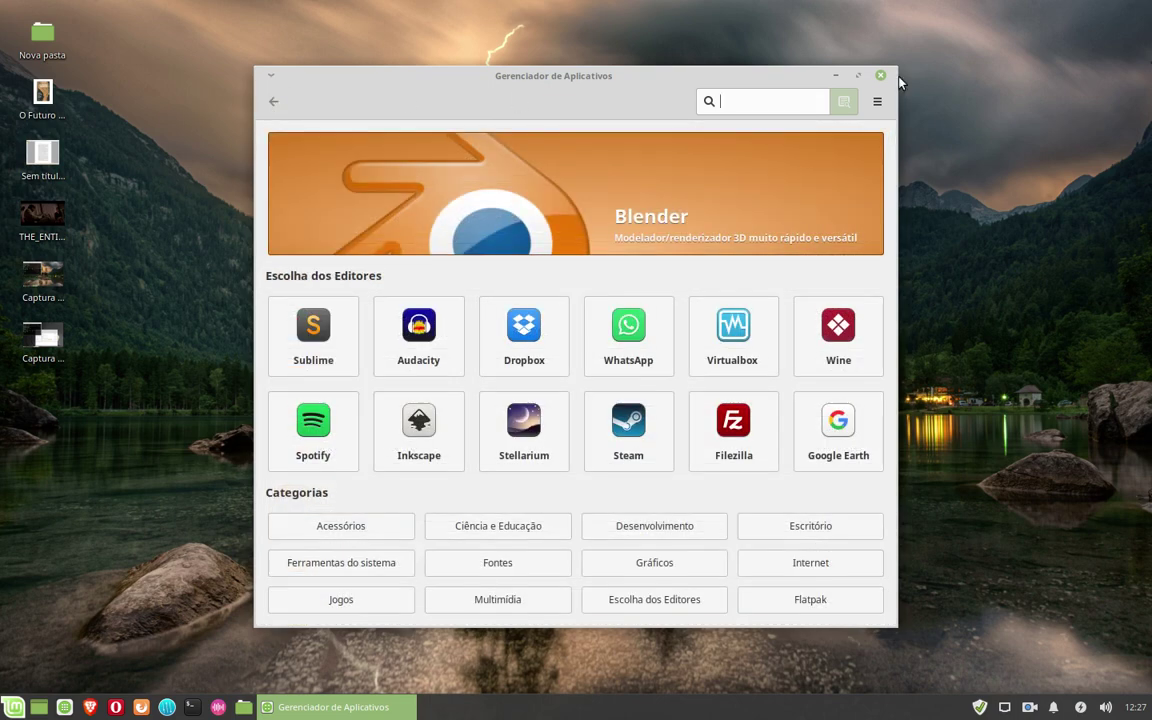
left_click(881, 77)
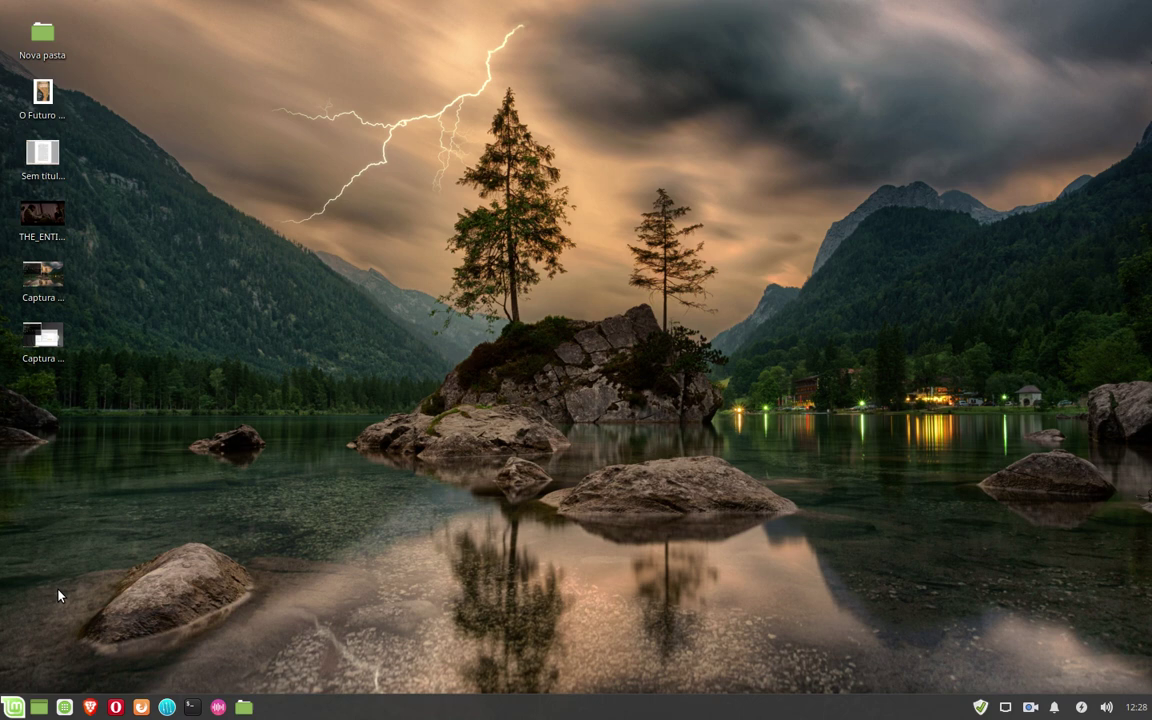
left_click(14, 707)
left_click(481, 585)
left_click(1033, 710)
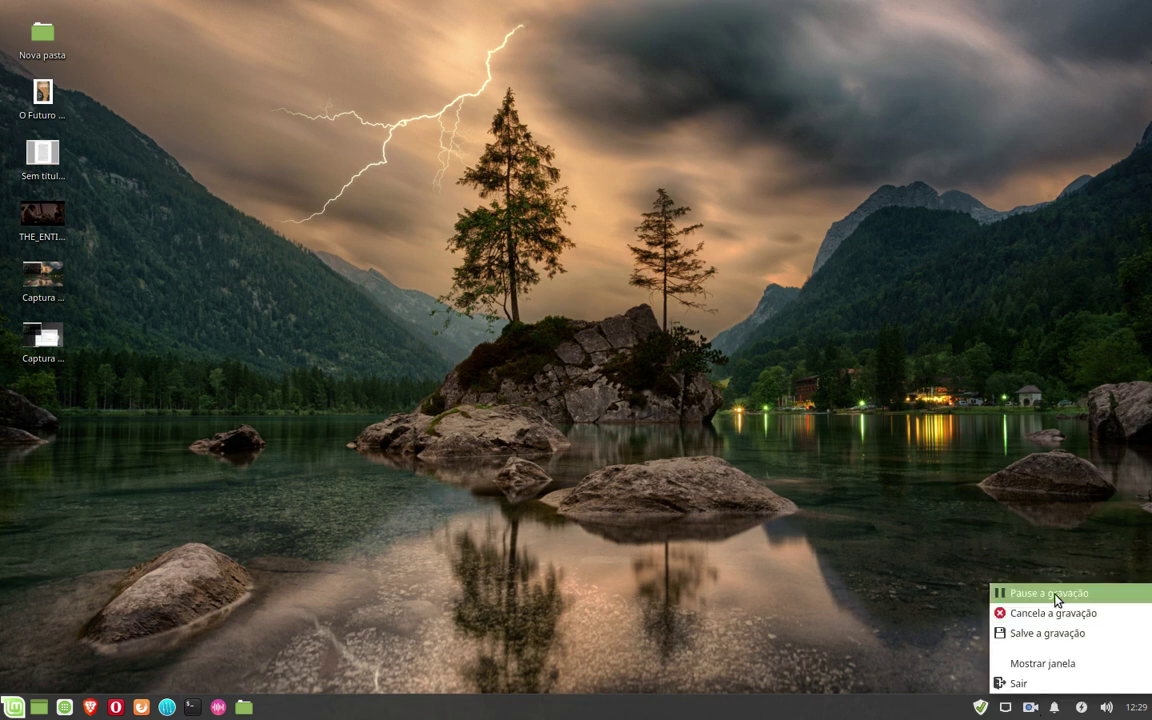
left_click(1045, 590)
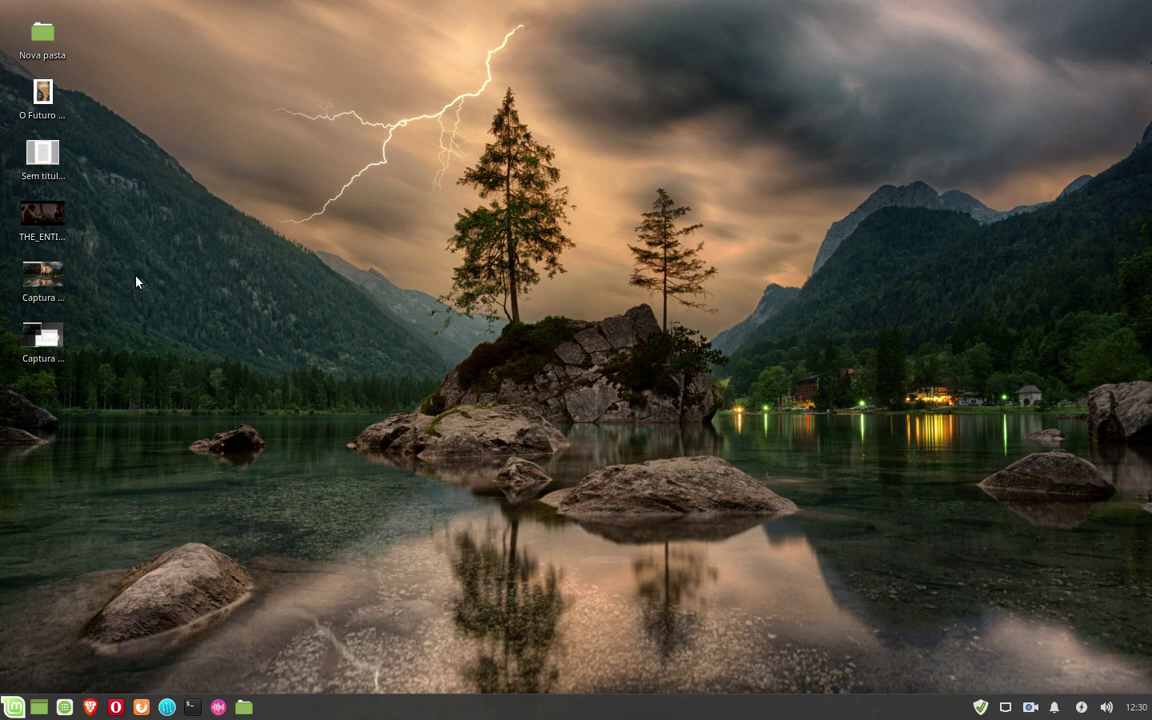
Step: Open O Futuro Roubado.pdf from the desktop in Foxit Reader, go to its cover page and close the reader
left_click(48, 105)
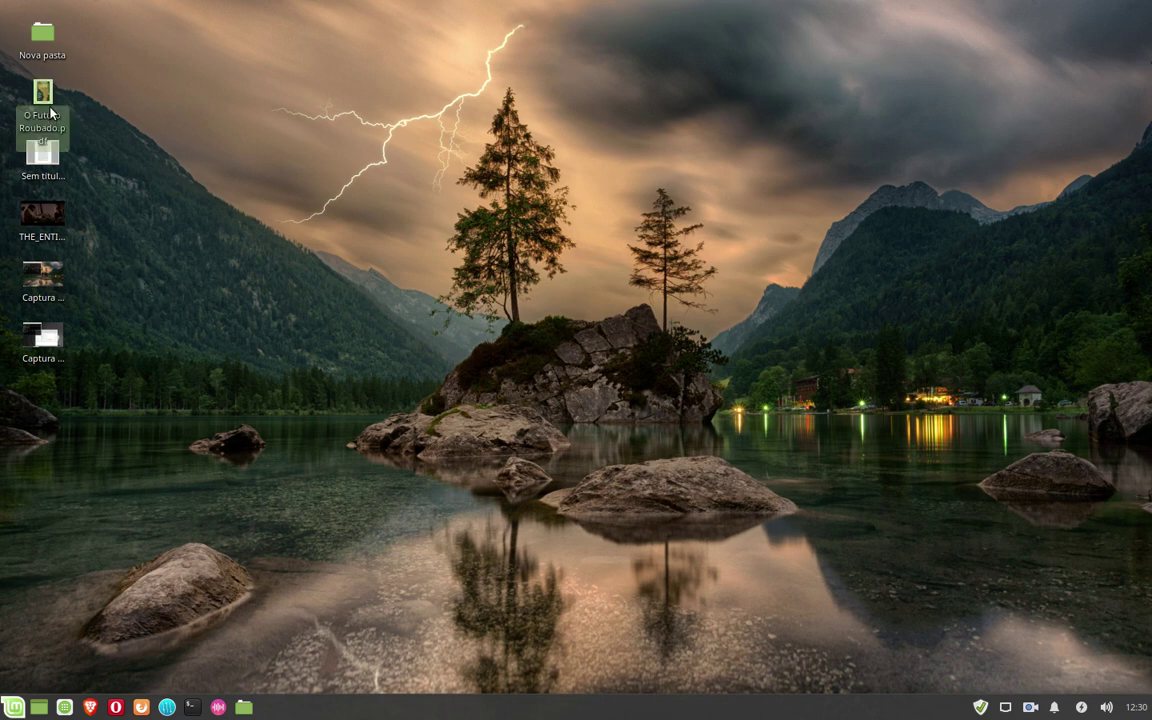
left_click(98, 131)
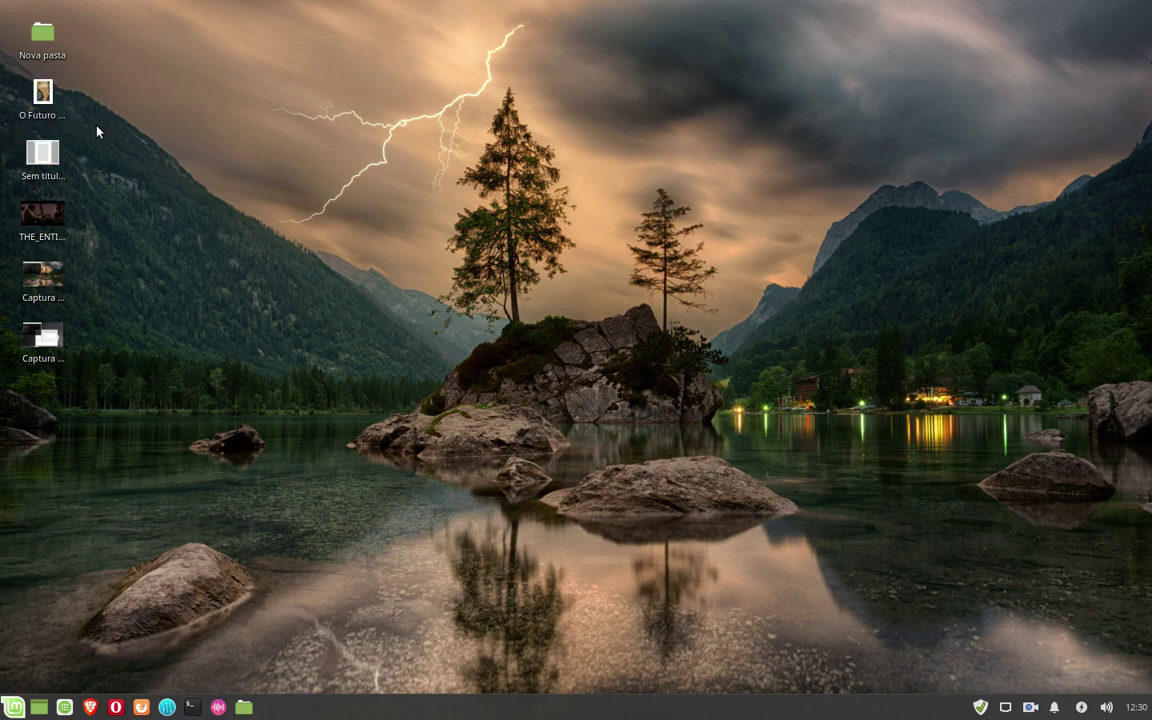
left_click(52, 100)
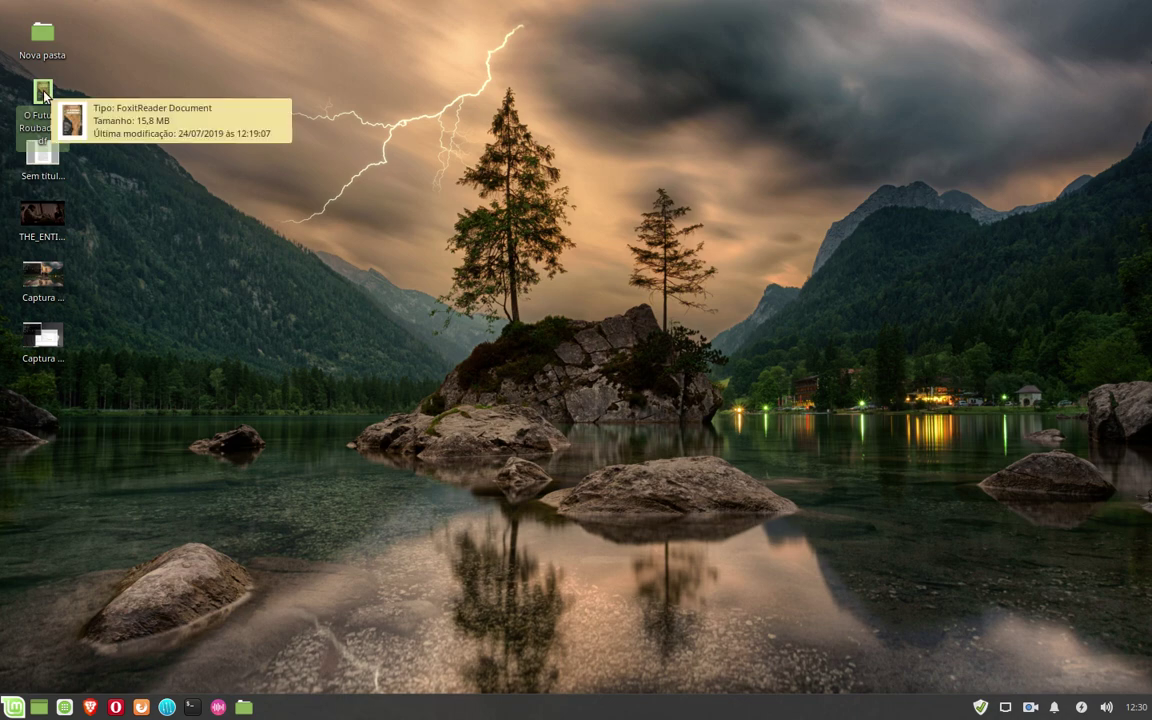
double_click(45, 97)
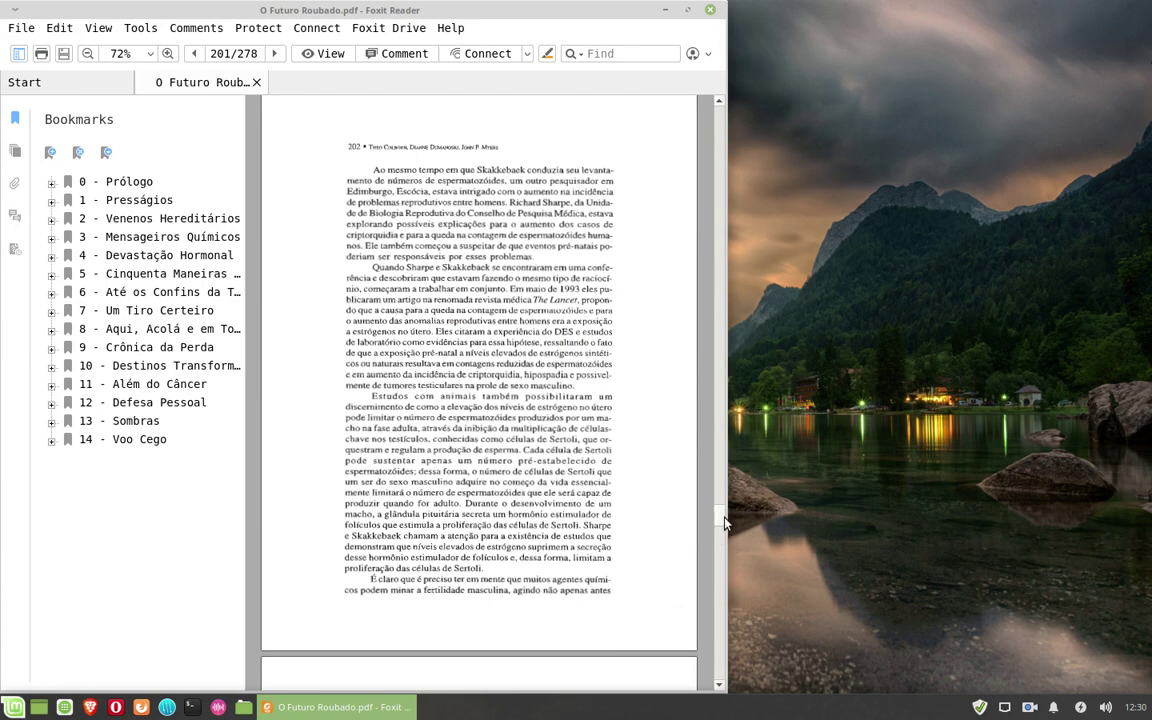
left_click_drag(719, 521, 668, 108)
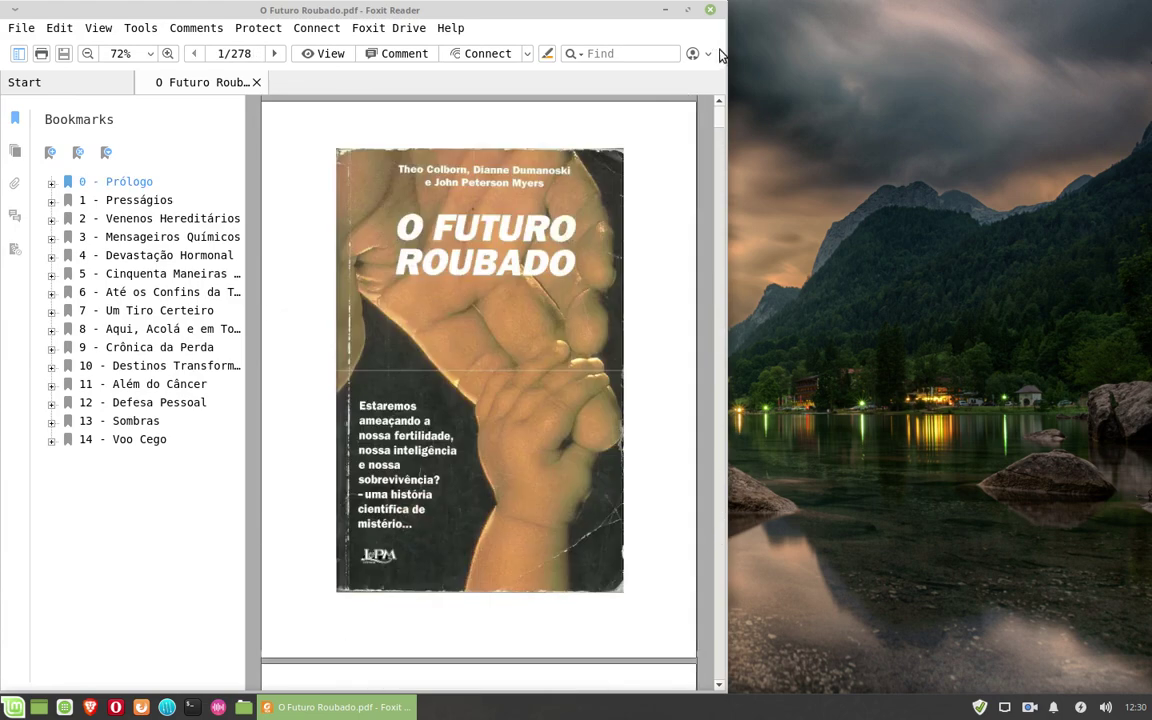
left_click(710, 11)
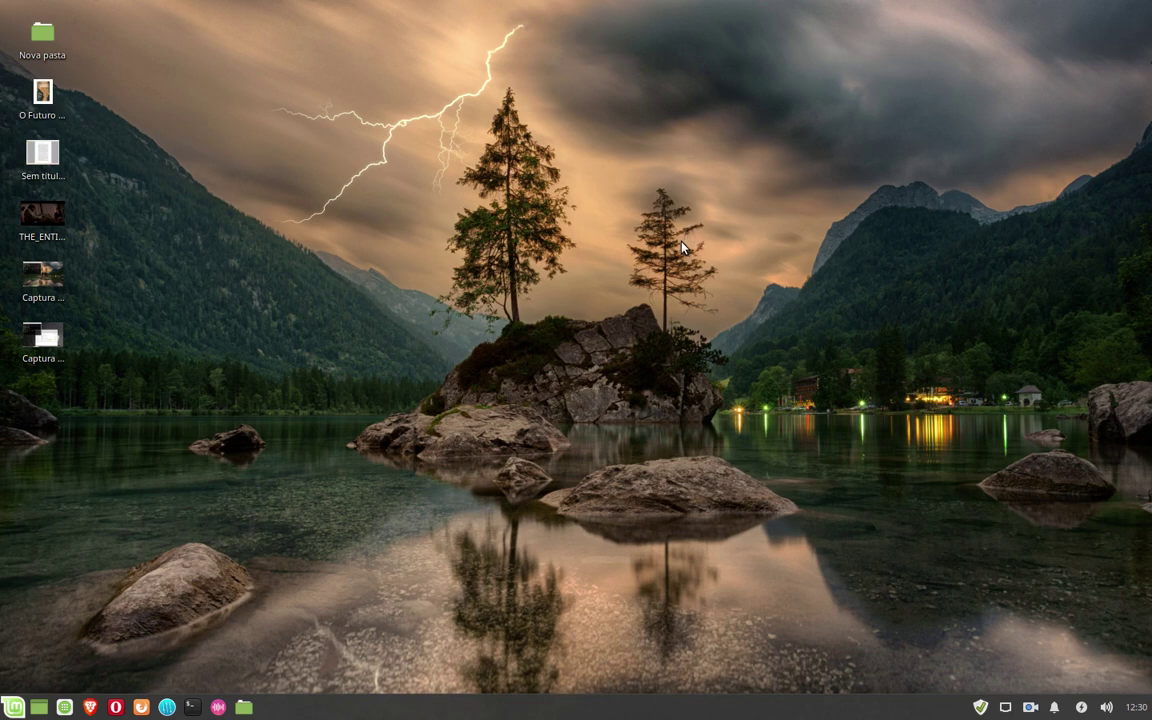
Step: Reopen O Futuro Roubado.pdf to view its cover, close the reader and leave no desktop file selected
double_click(42, 93)
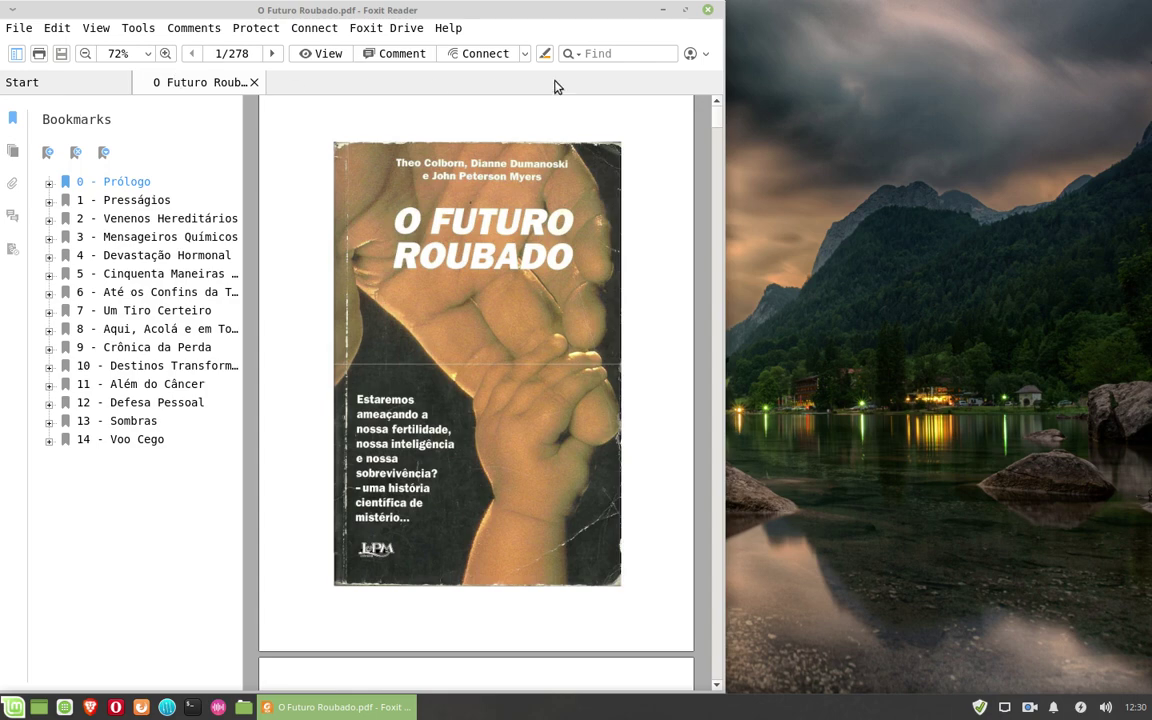
left_click(709, 11)
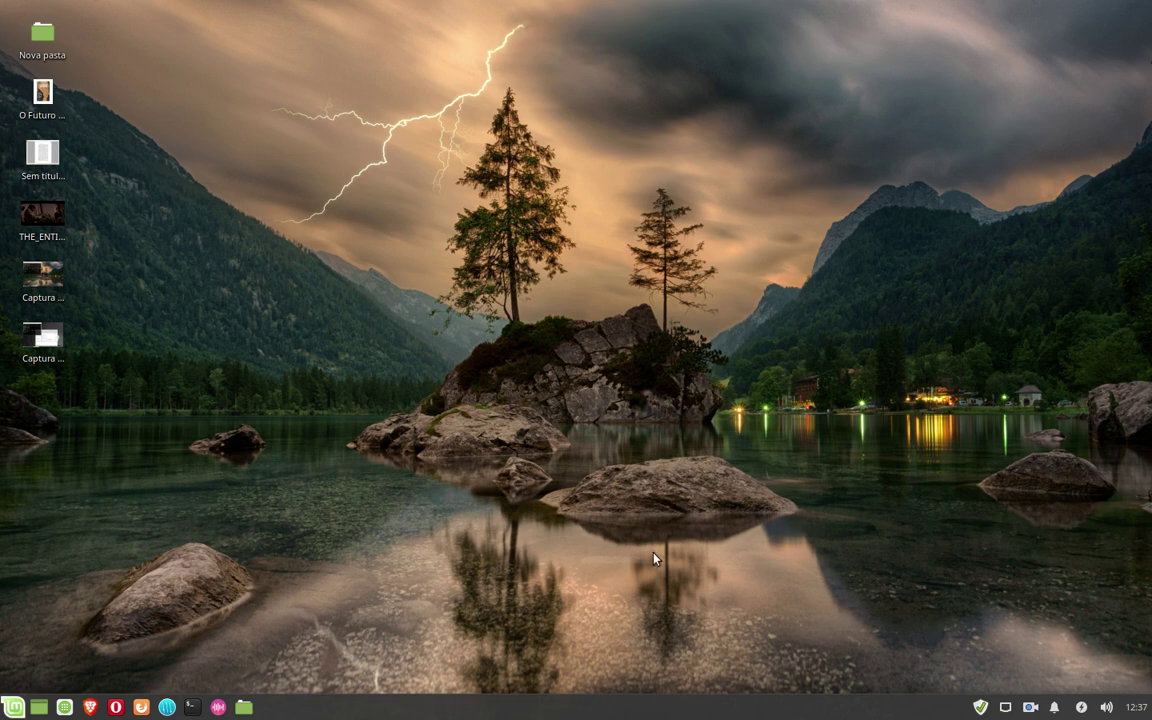
left_click(44, 100)
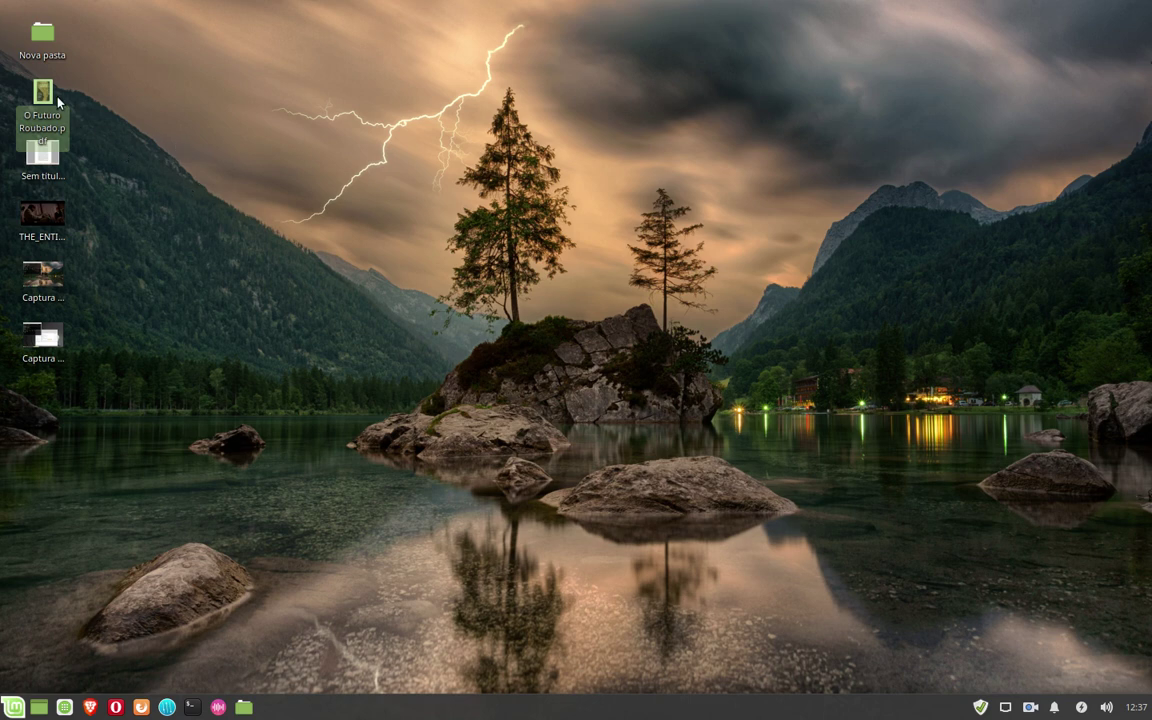
left_click(110, 172)
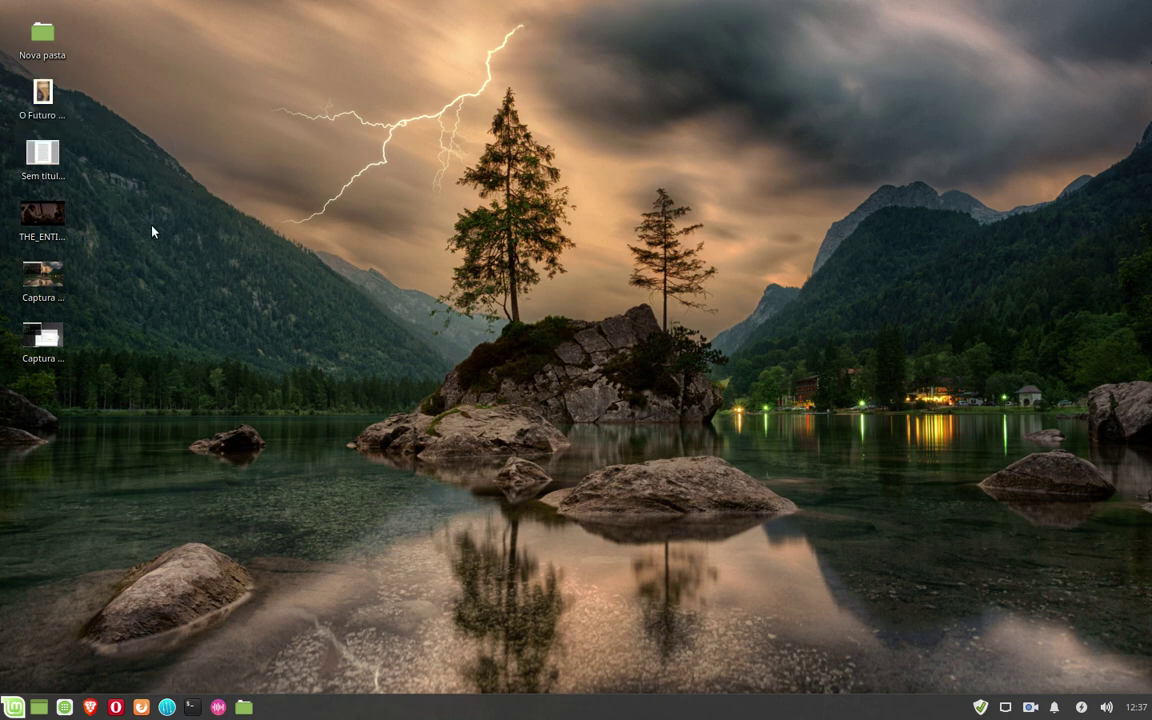